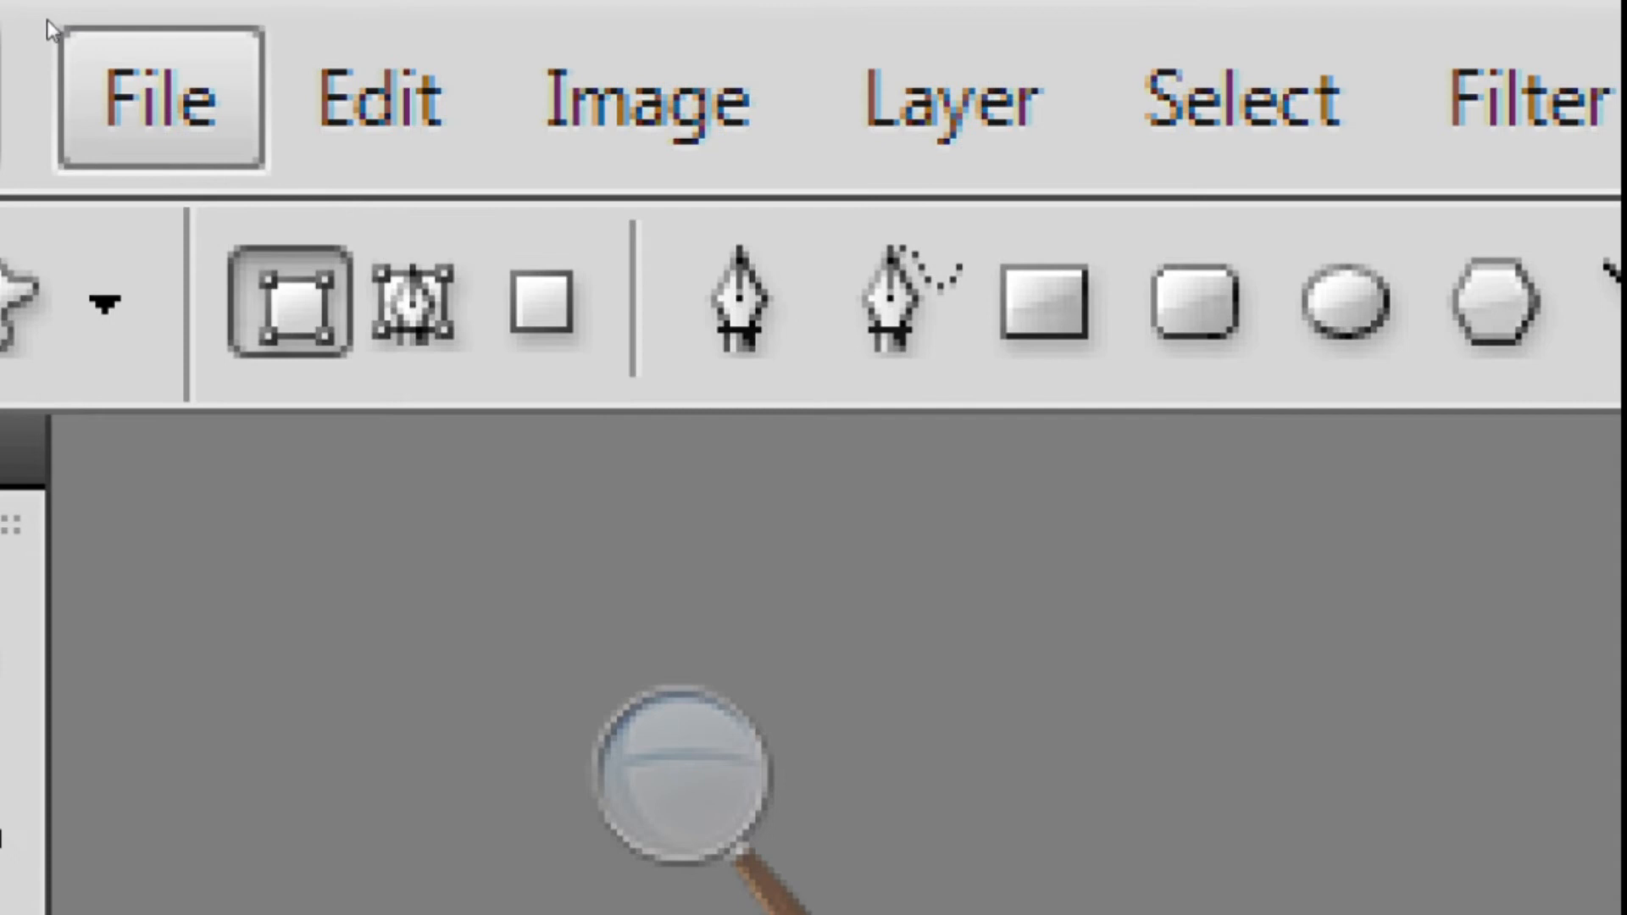
- Start a new document 3.5 × 2 inches at 300 pixels/inch in CMYK Color
key(Down)
key(Down)
key(Up)
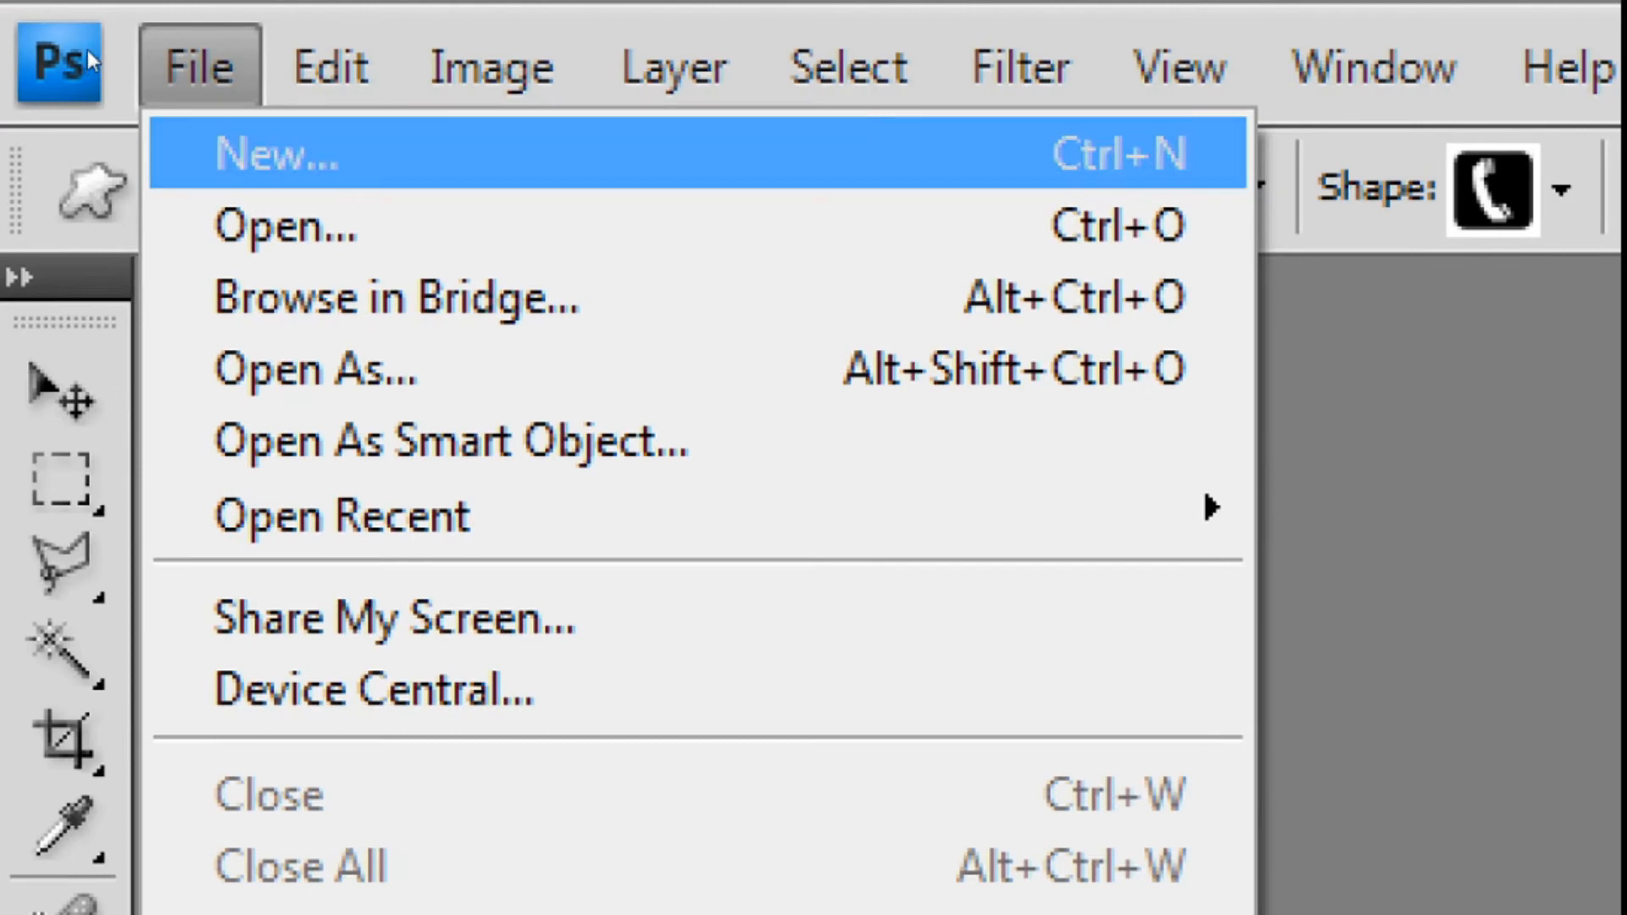
key(Return)
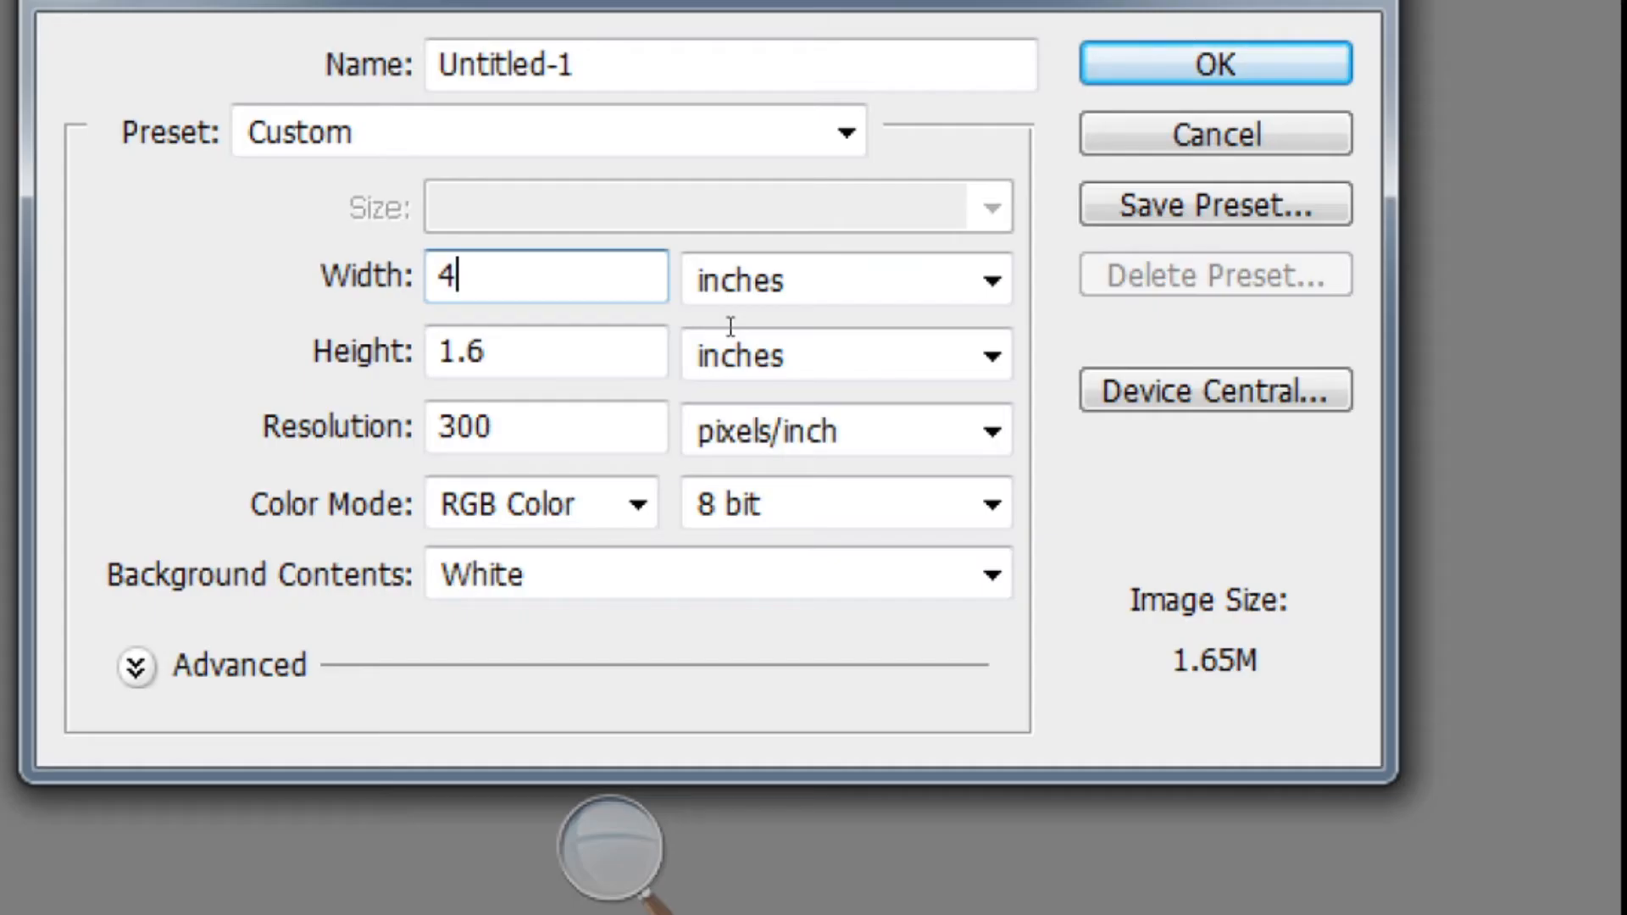
key(BackSpace)
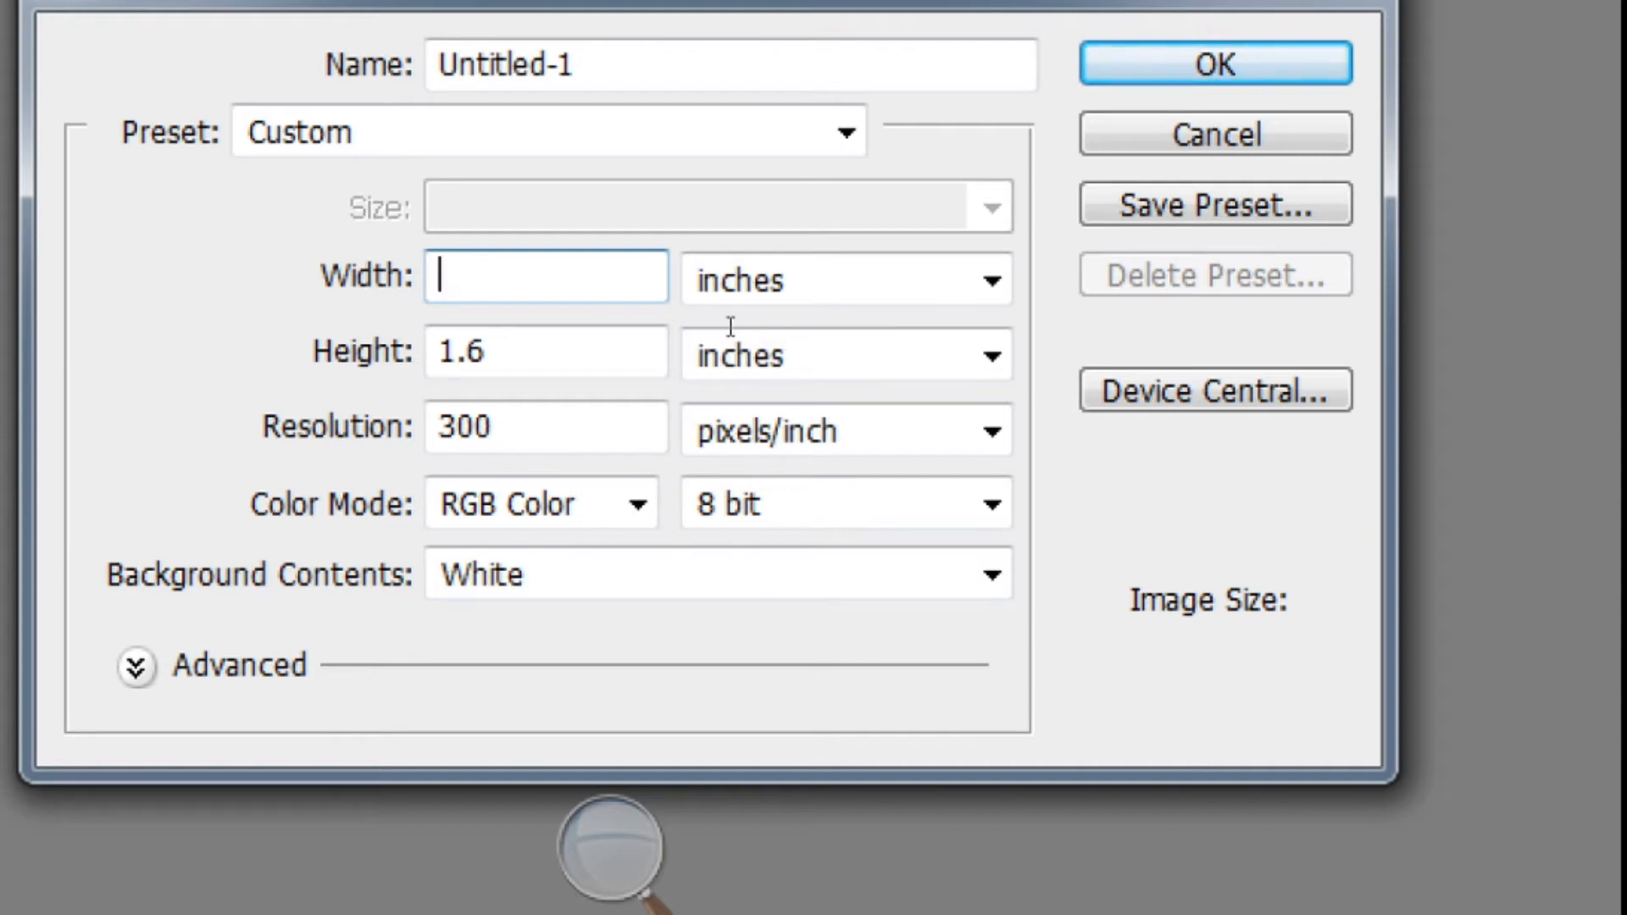
text(3.5)
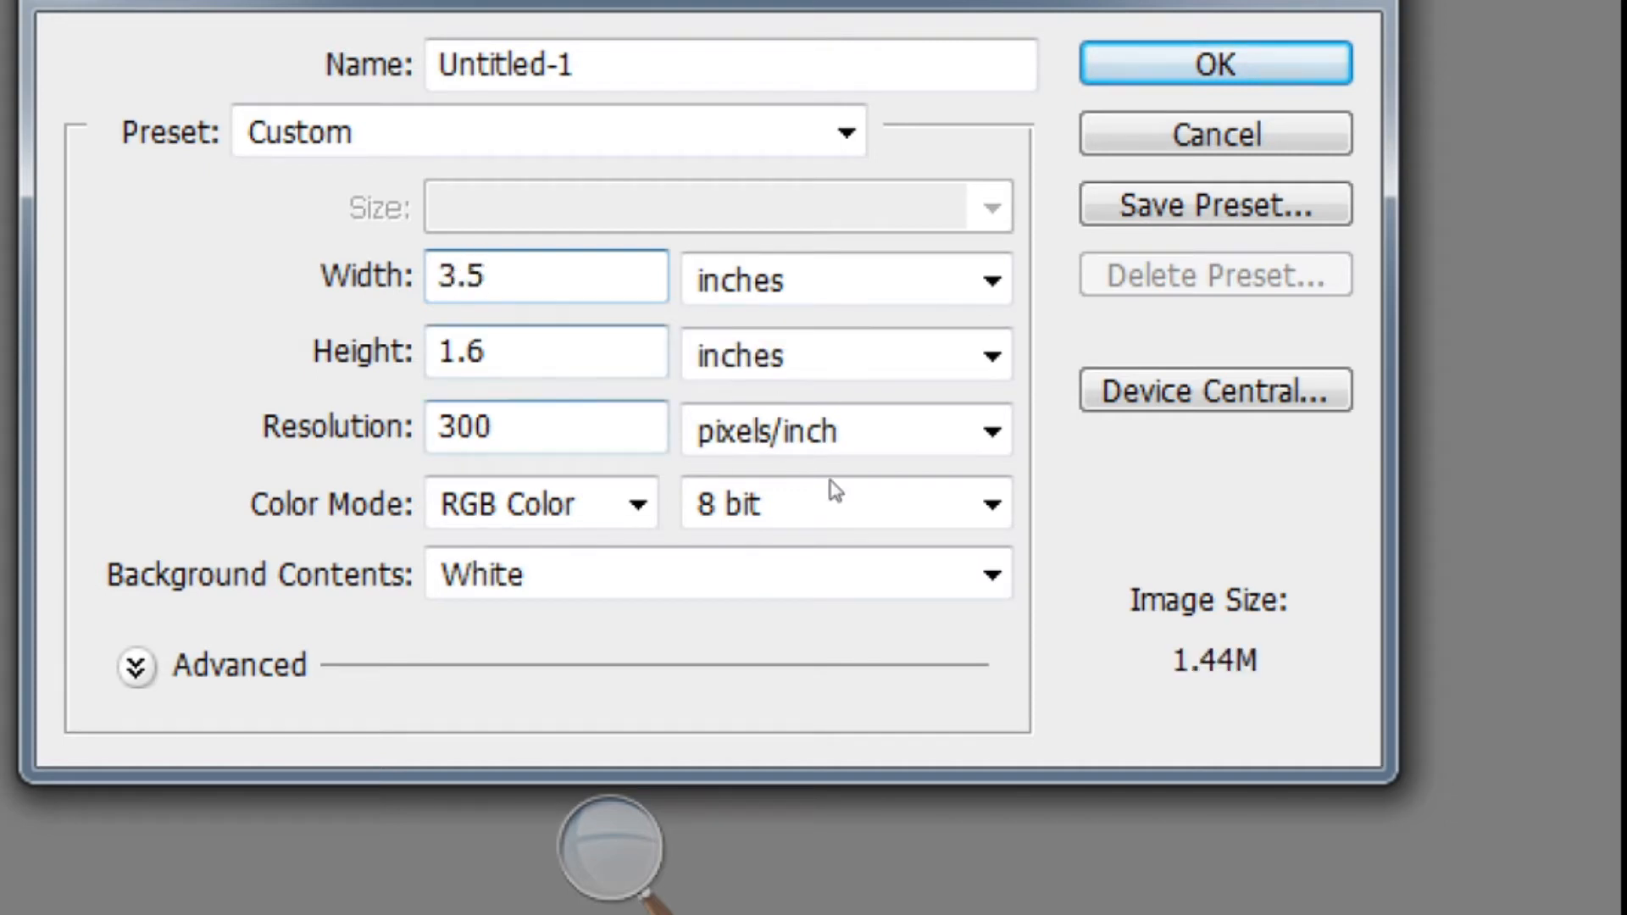
key(Tab)
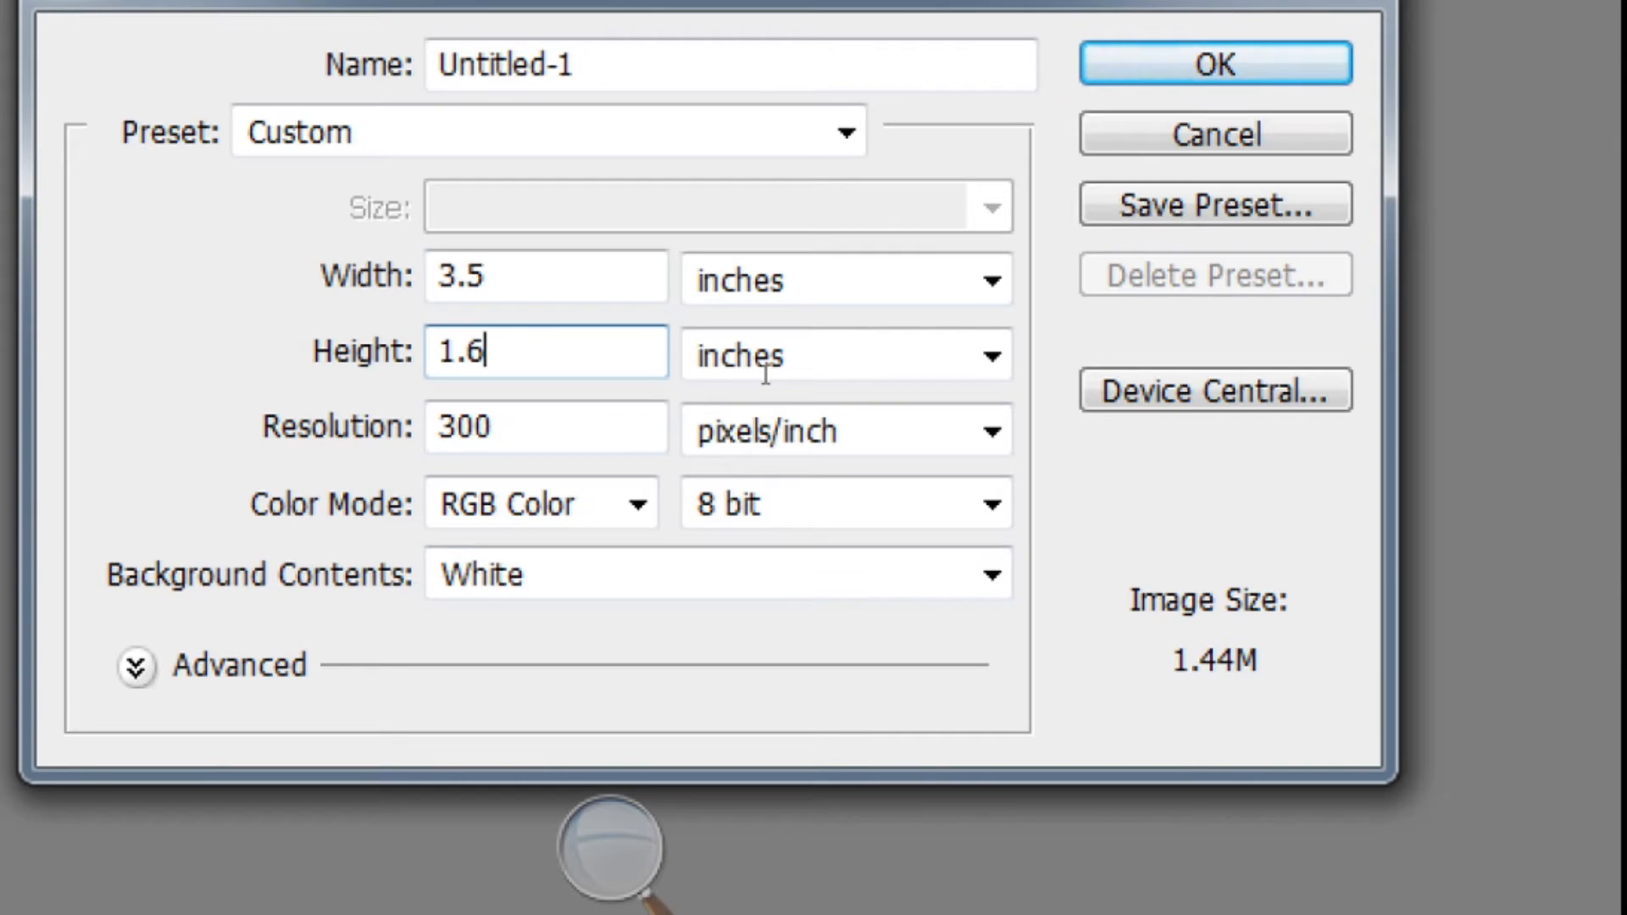
key(BackSpace)
key(BackSpace)
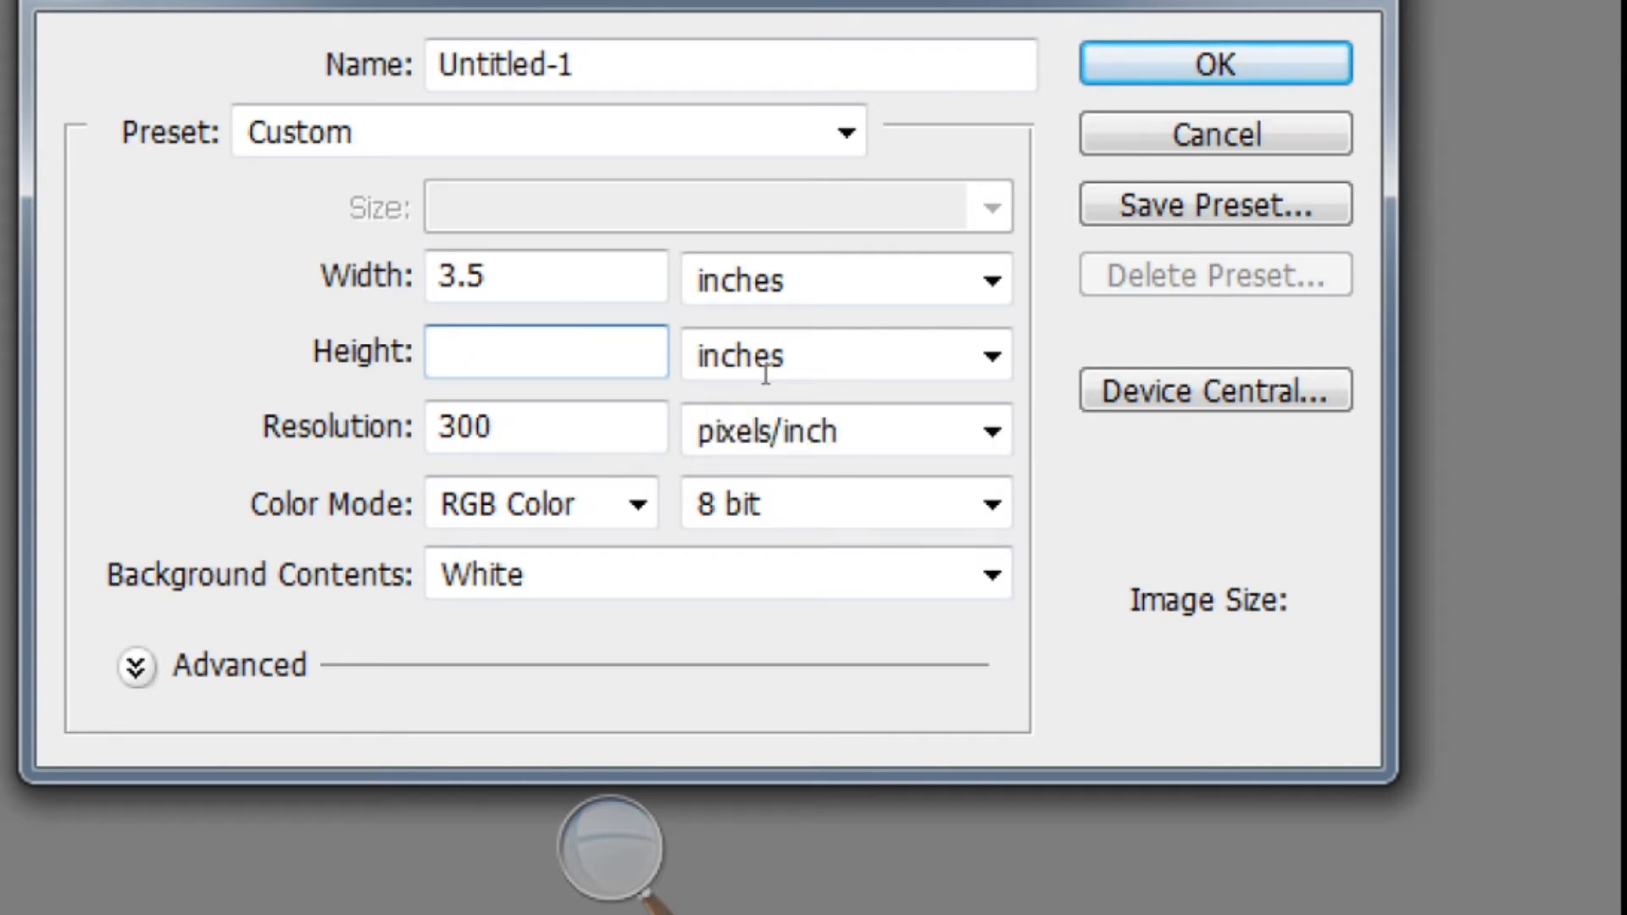
text(2)
key(Tab)
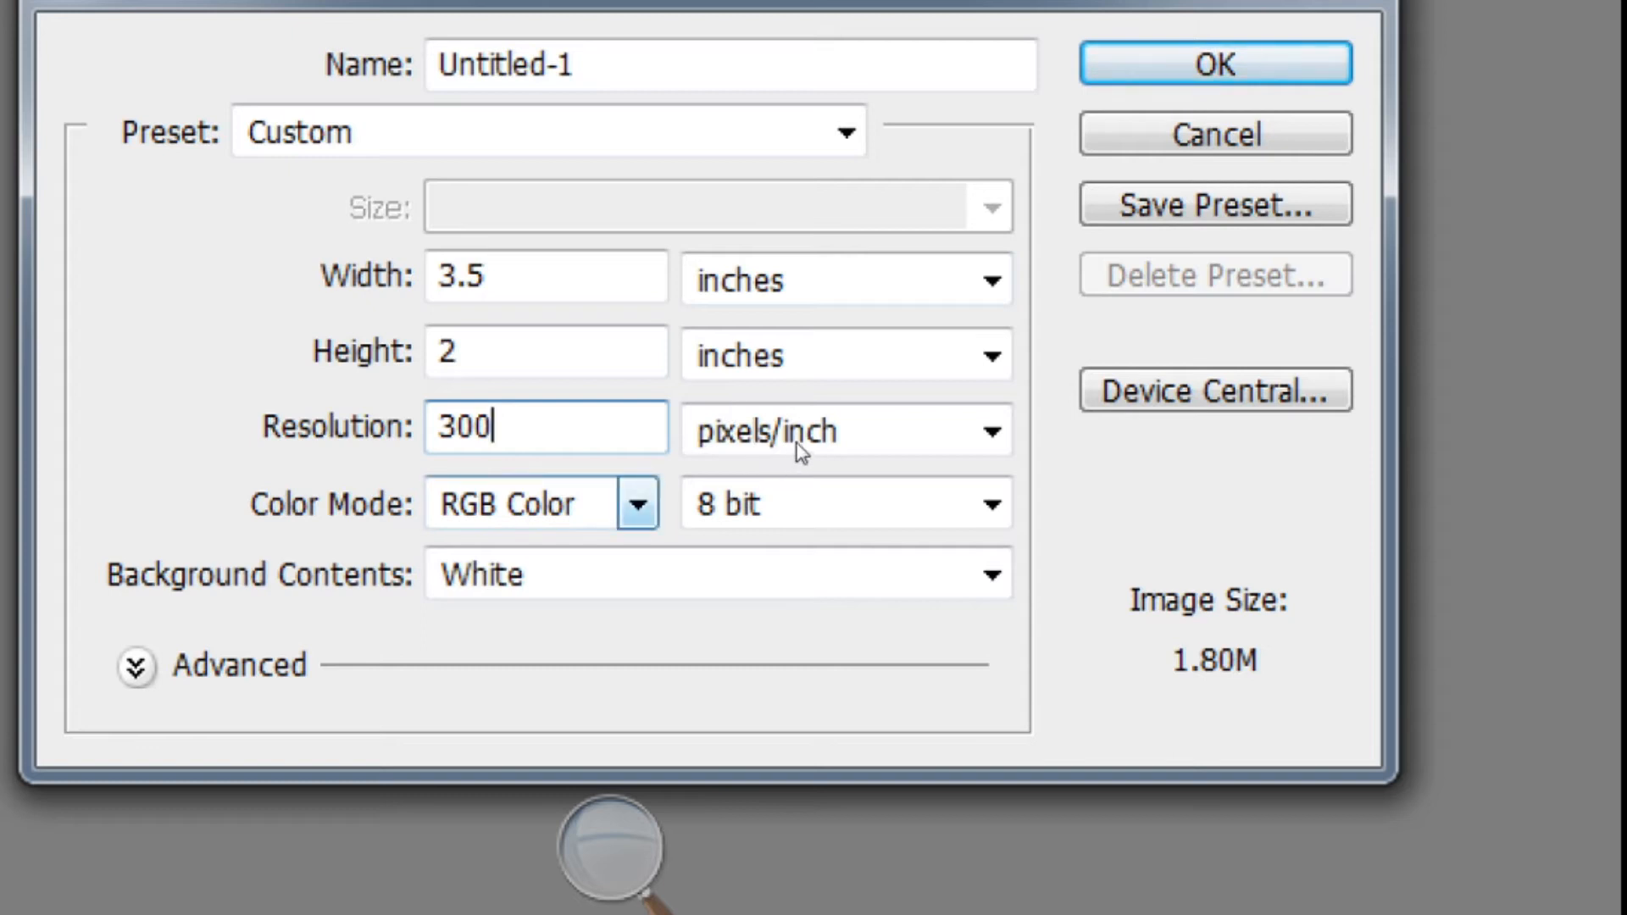
click(638, 505)
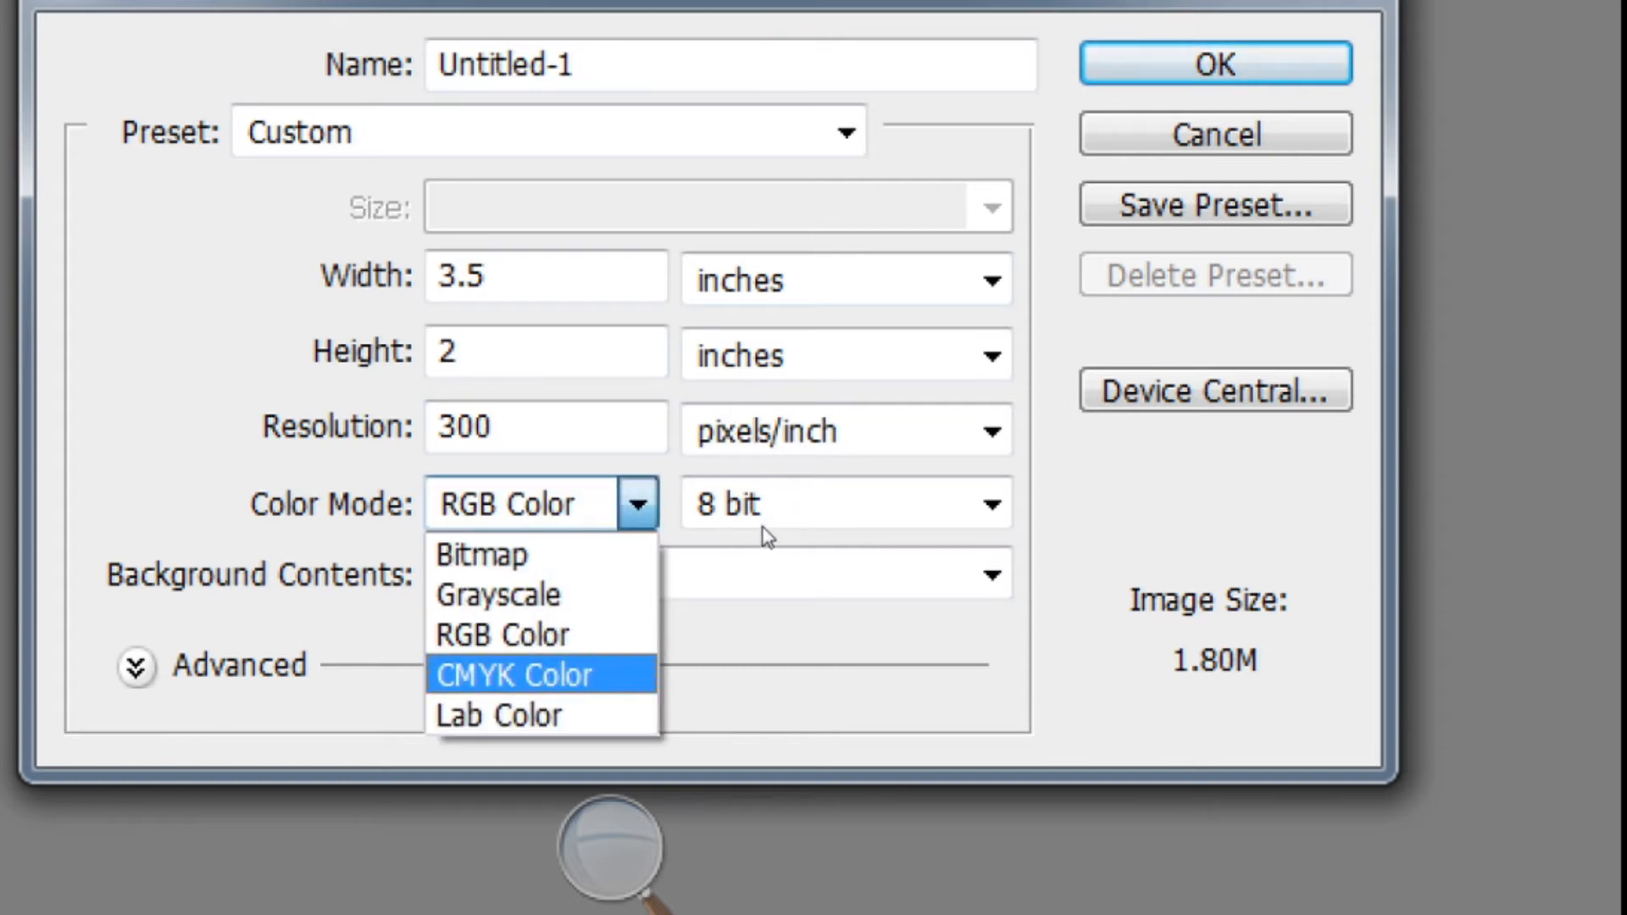
key(Return)
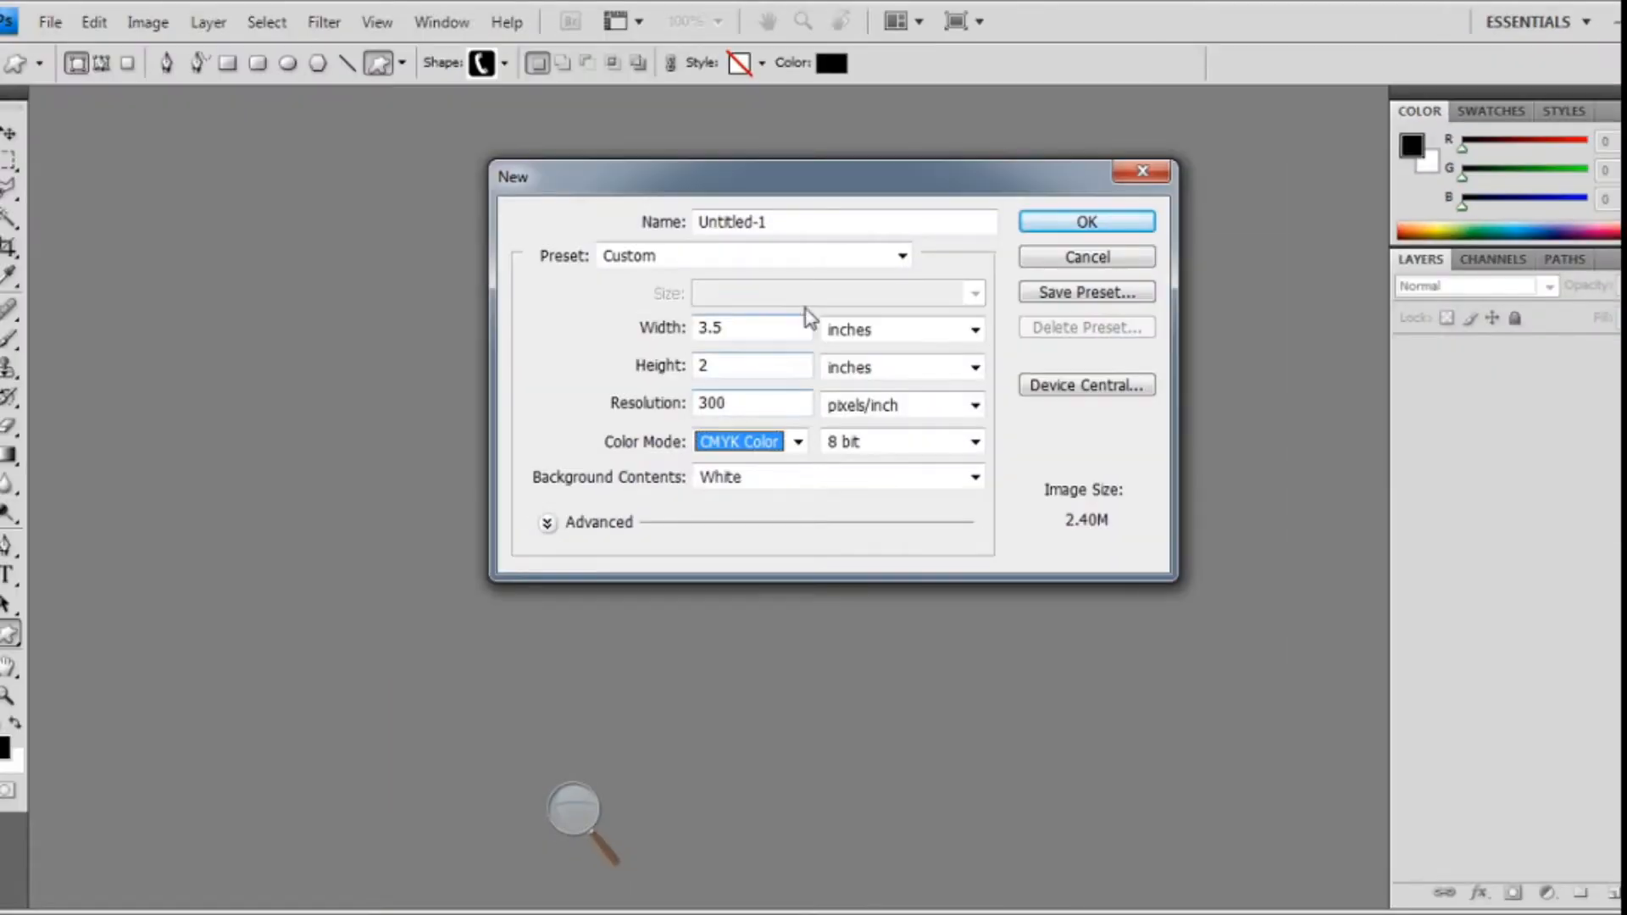
- Create the blank card document and turn on the rulers
click(1101, 225)
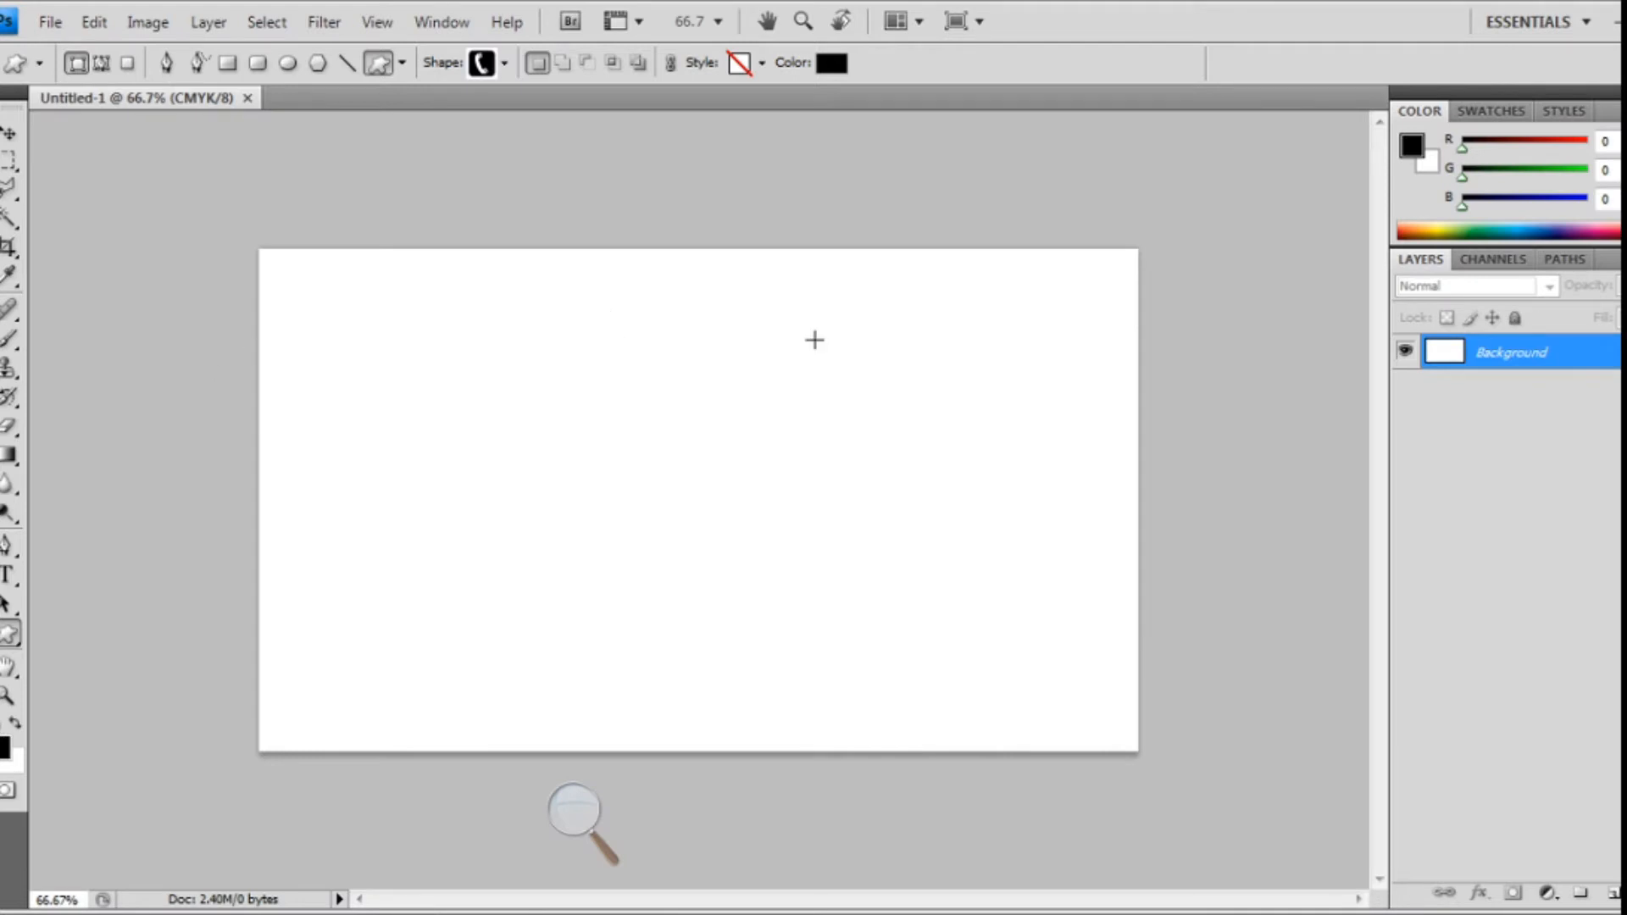
click(376, 24)
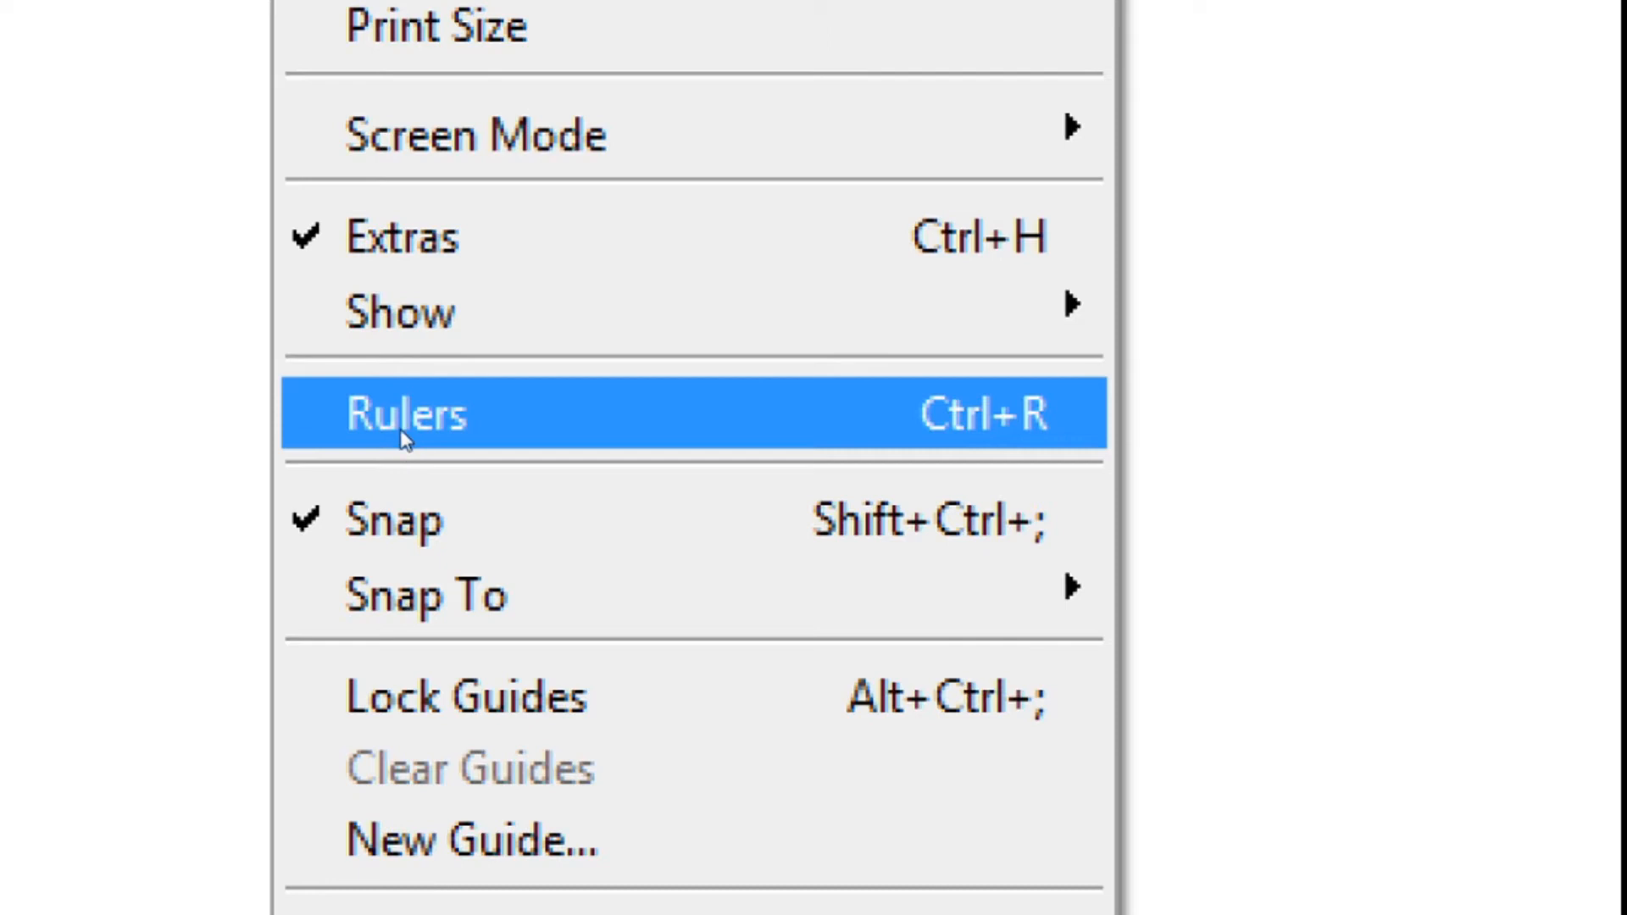
click(405, 439)
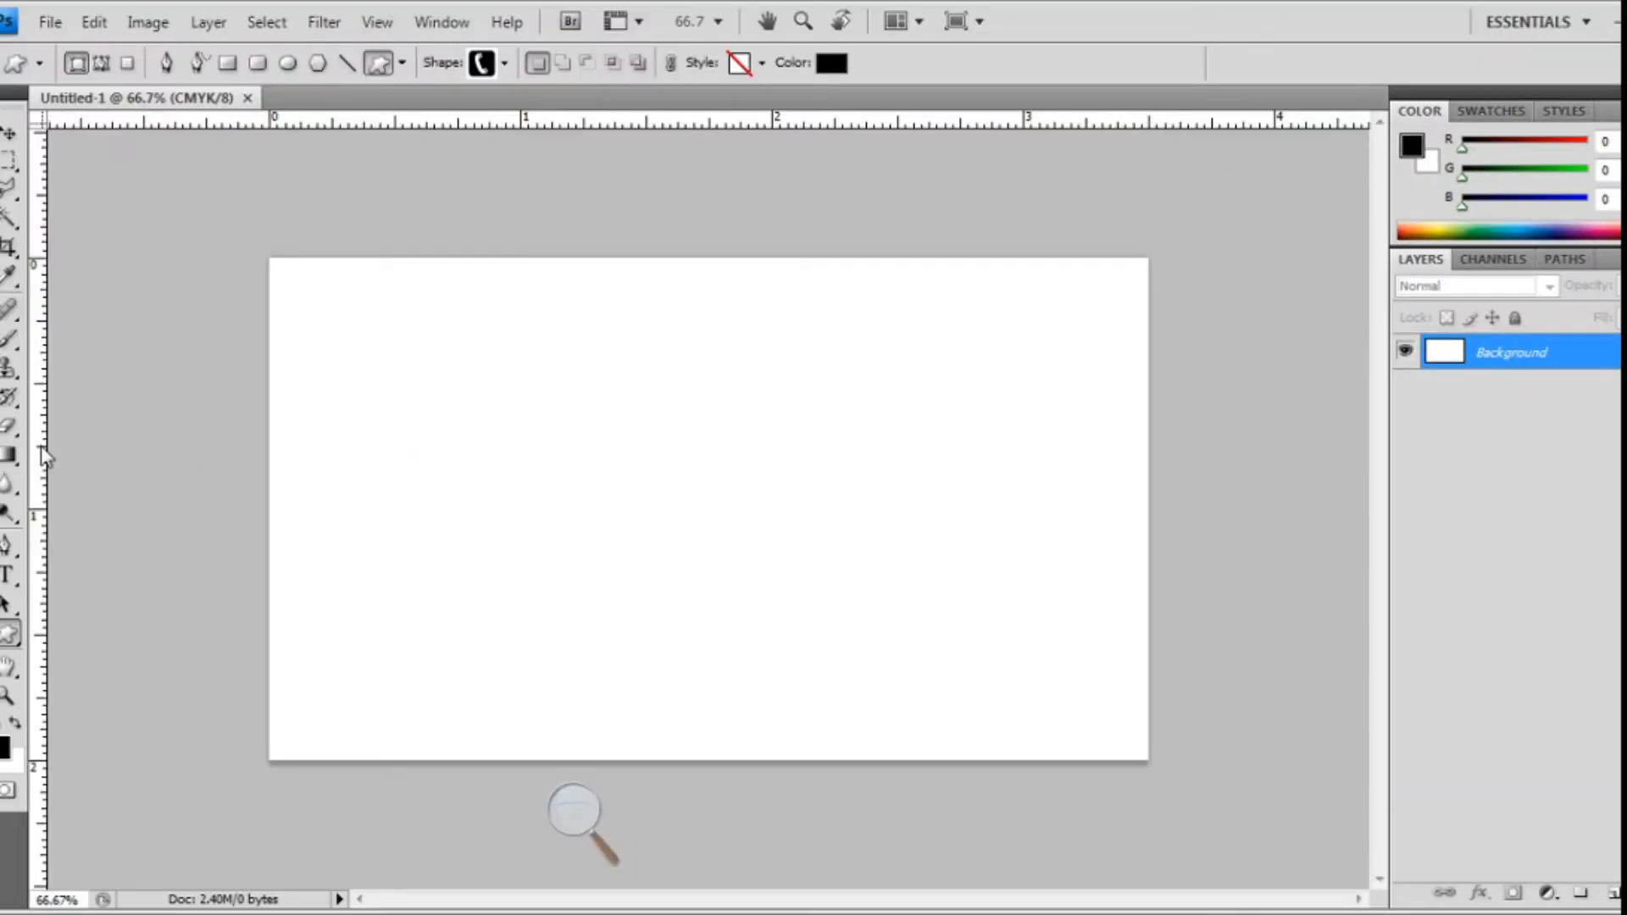
- Drag guides onto the canvas's left, top, right and bottom edges
drag(42, 453, 270, 480)
drag(502, 122, 520, 253)
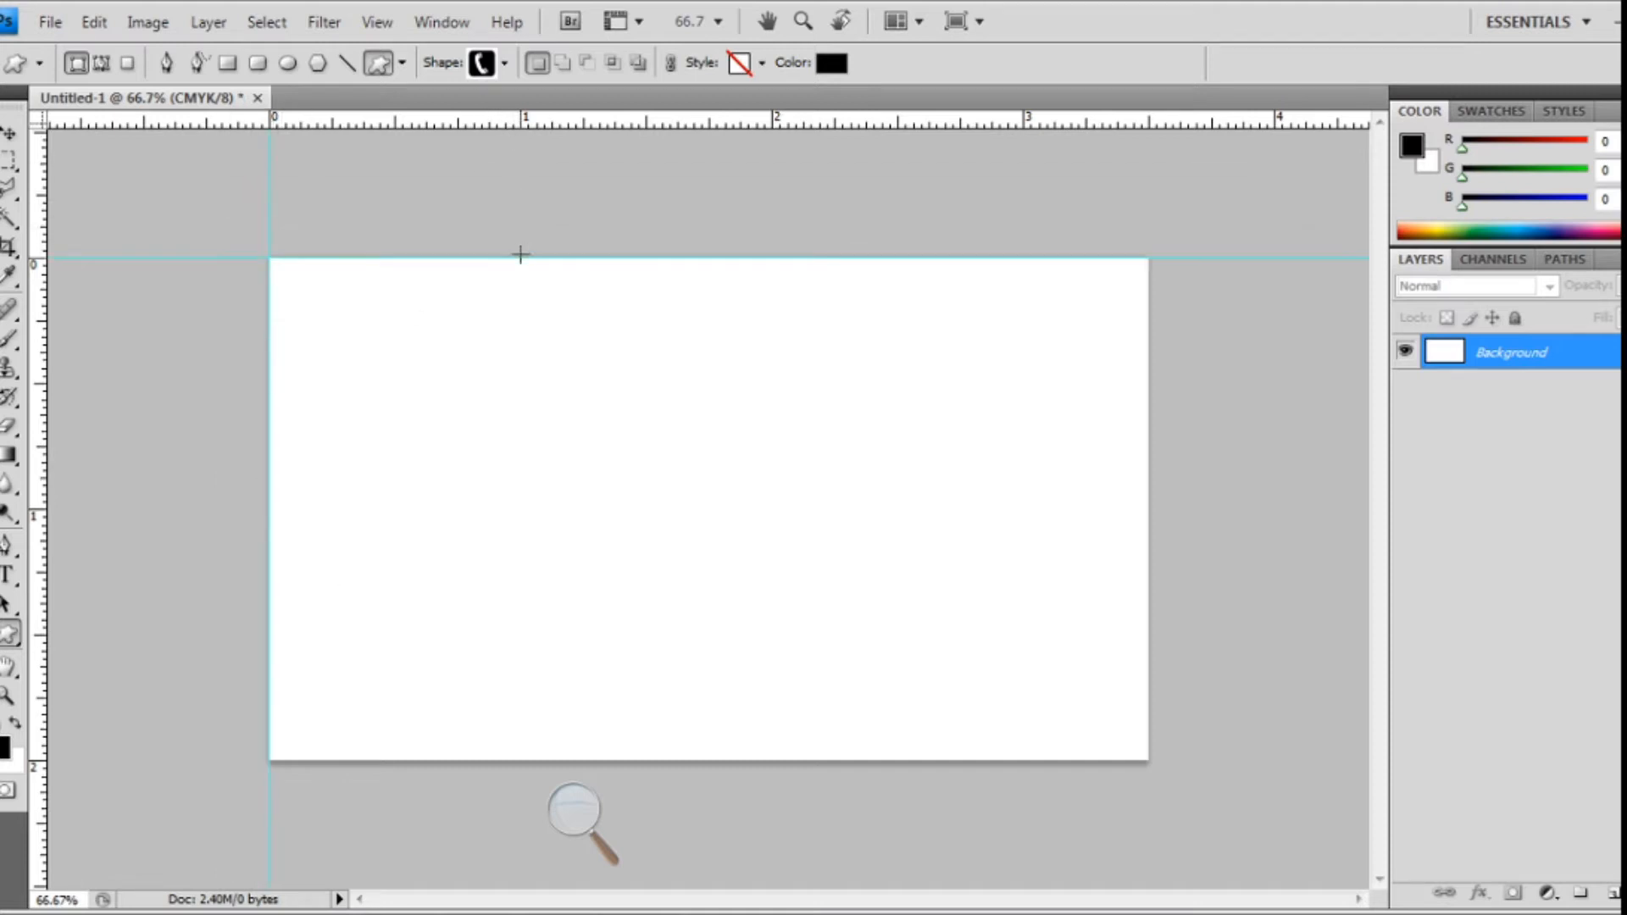
drag(47, 439, 1151, 549)
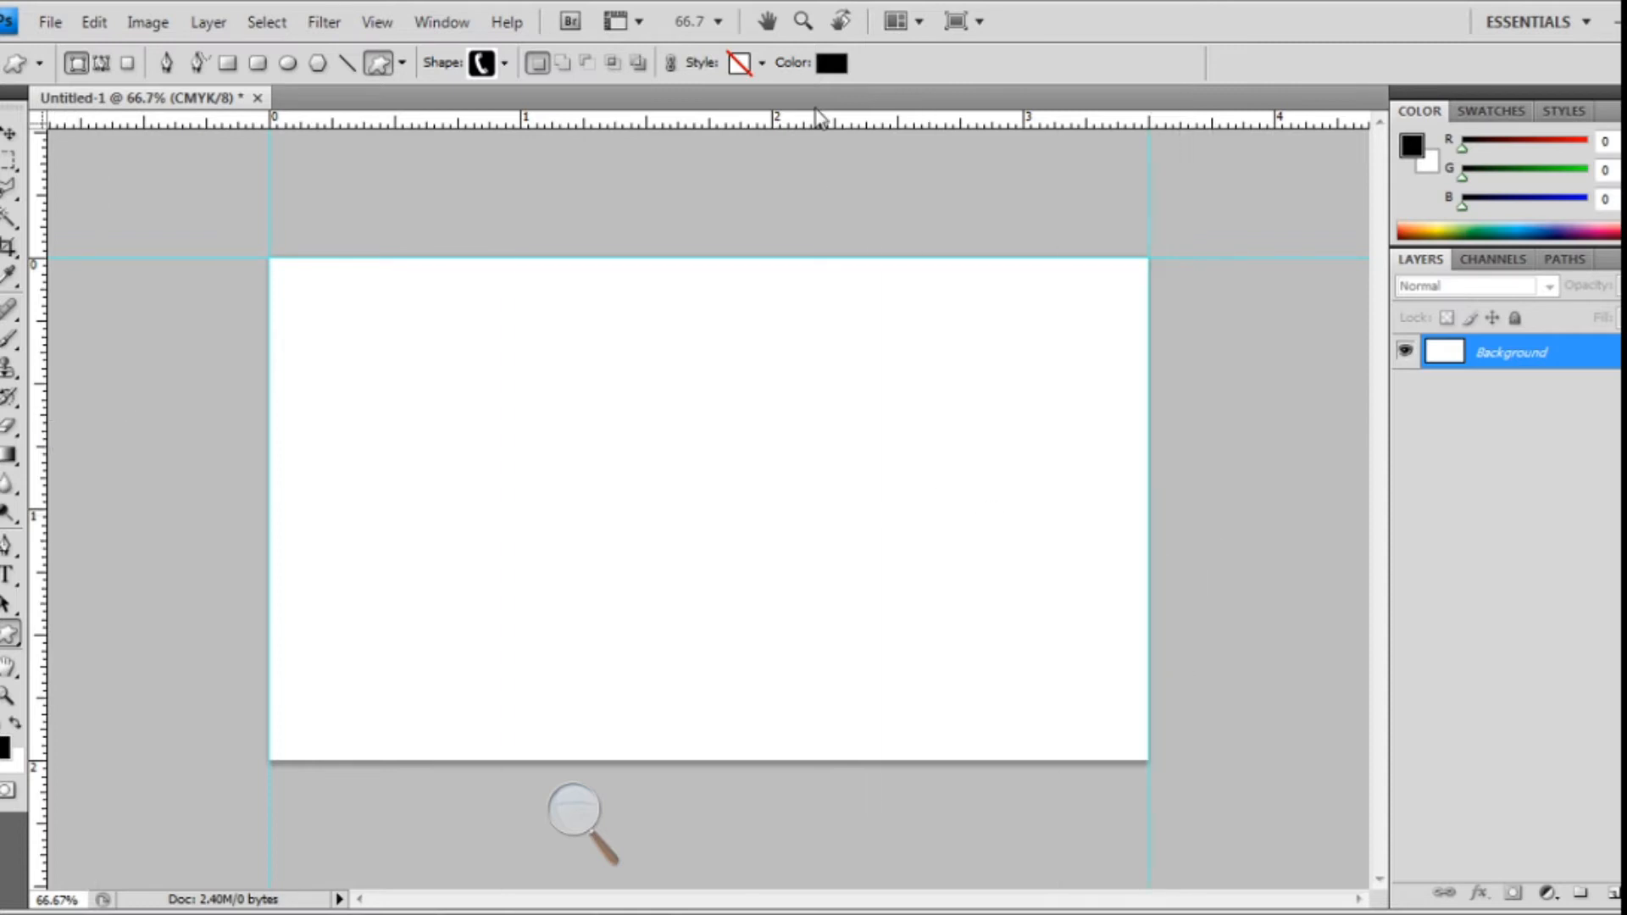
drag(824, 127, 880, 761)
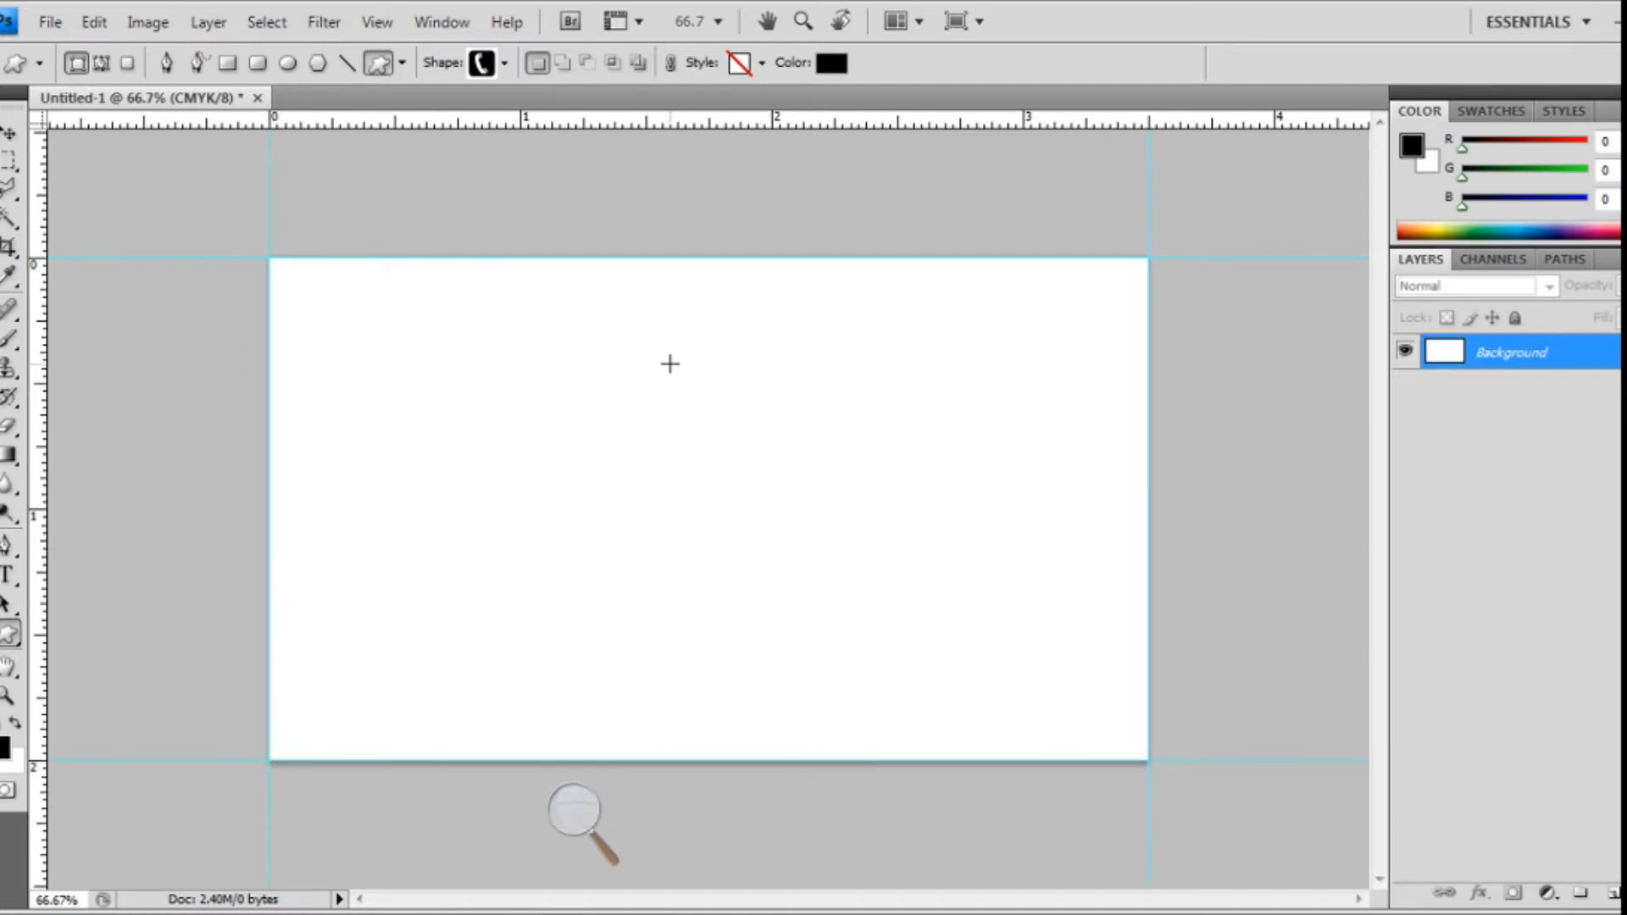
- Resize the canvas to 3.75 inches wide by 2.25 inches high
click(153, 24)
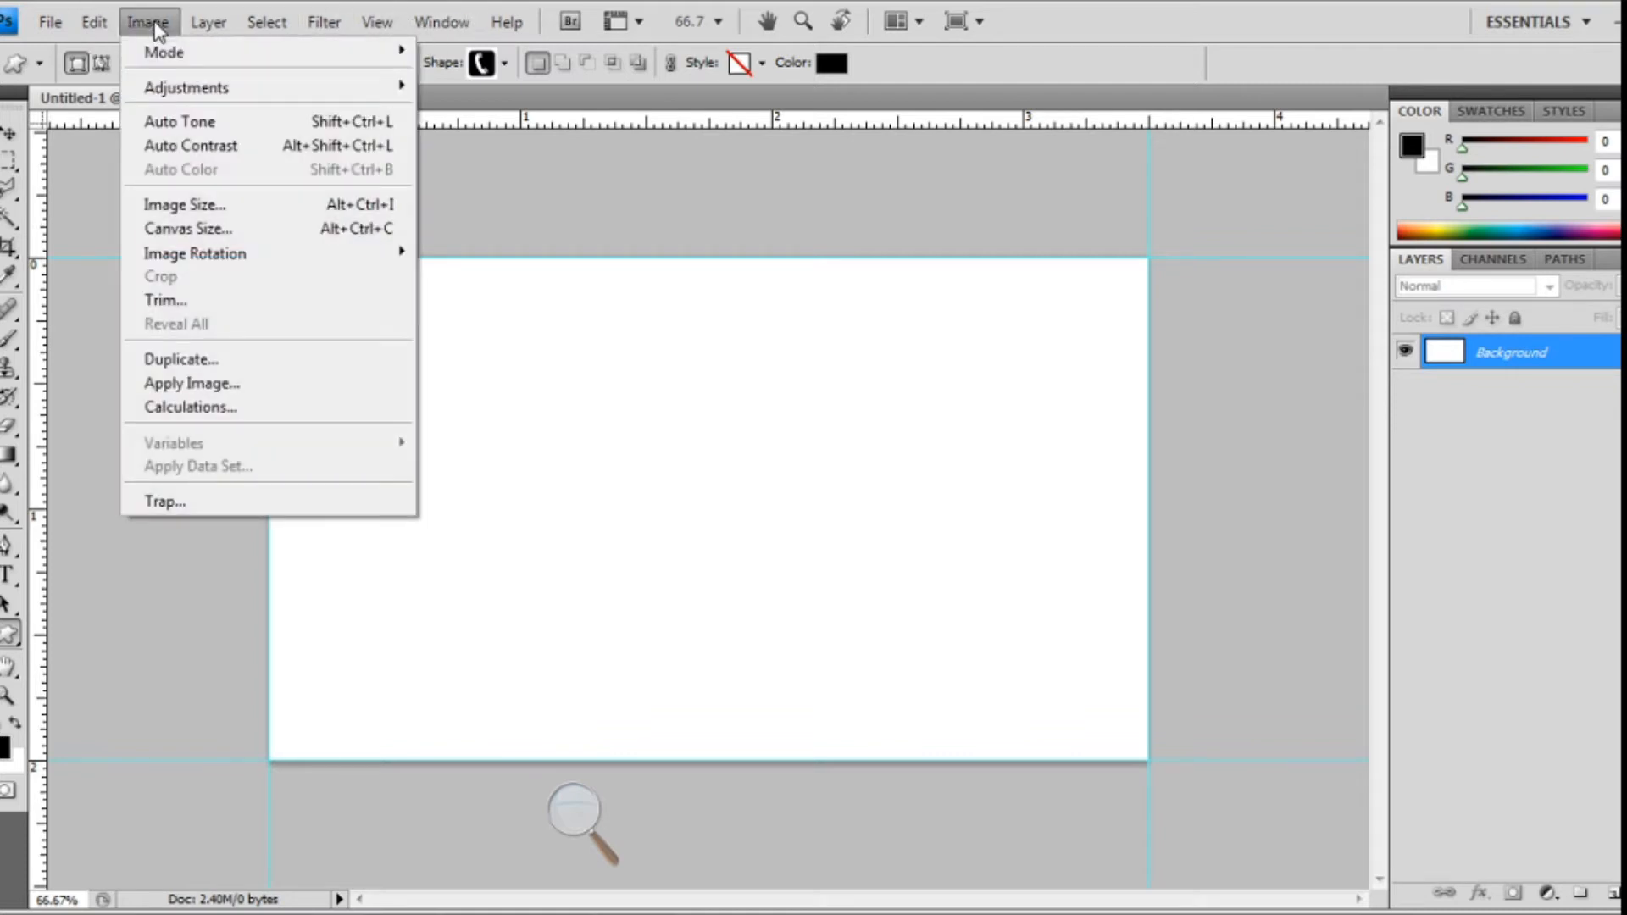
click(197, 228)
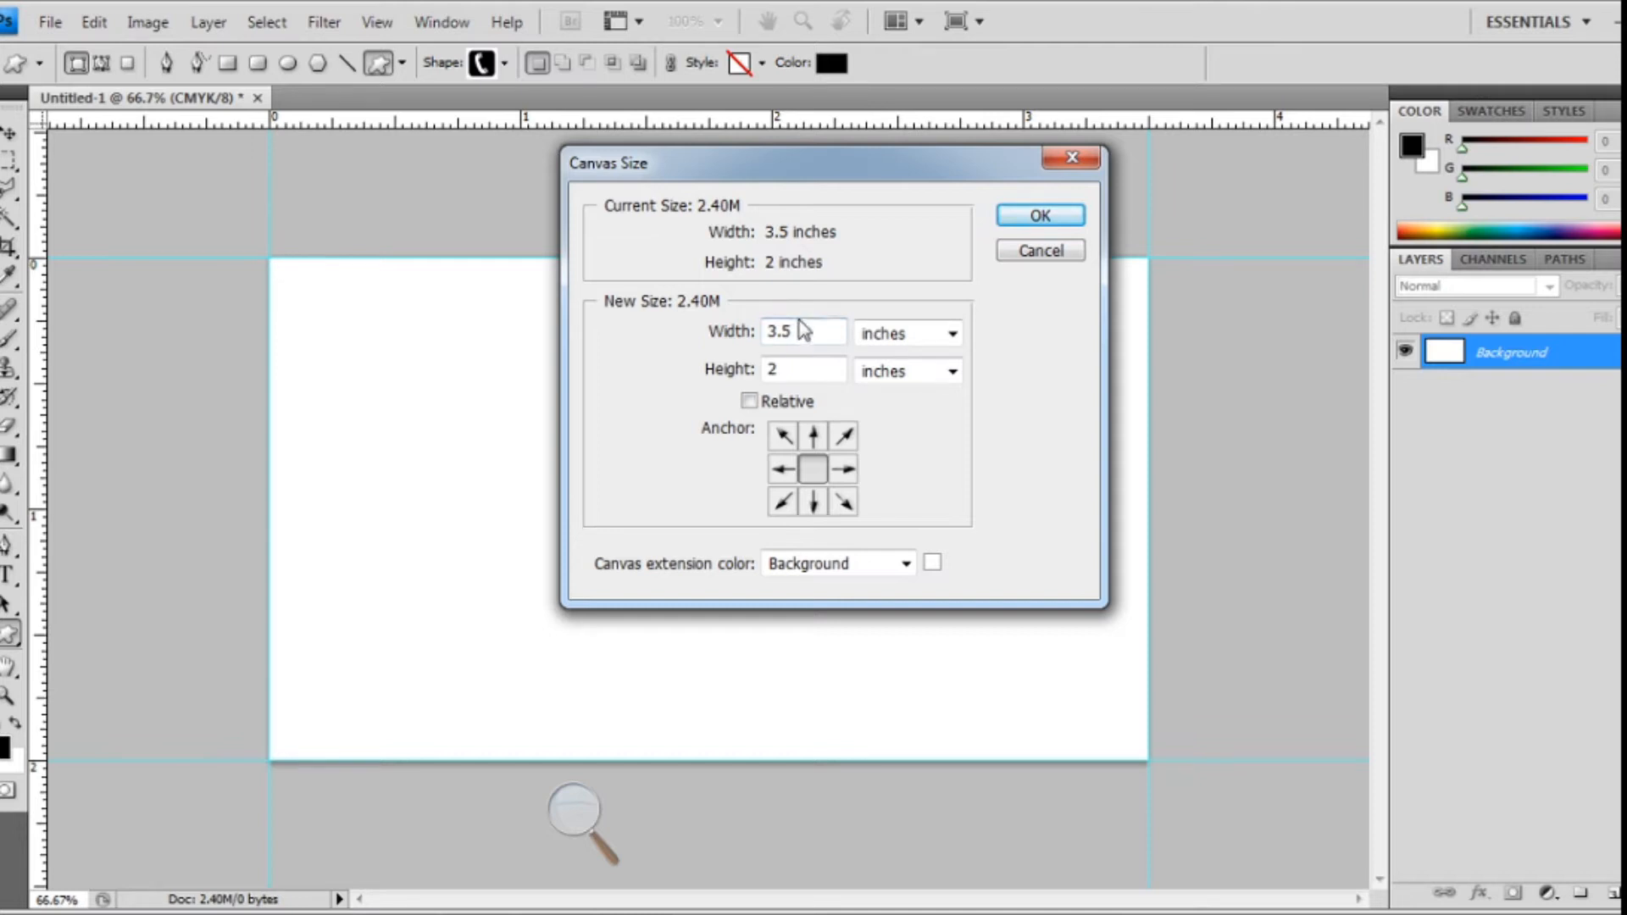
key(BackSpace)
key(BackSpace)
key(BackSpace)
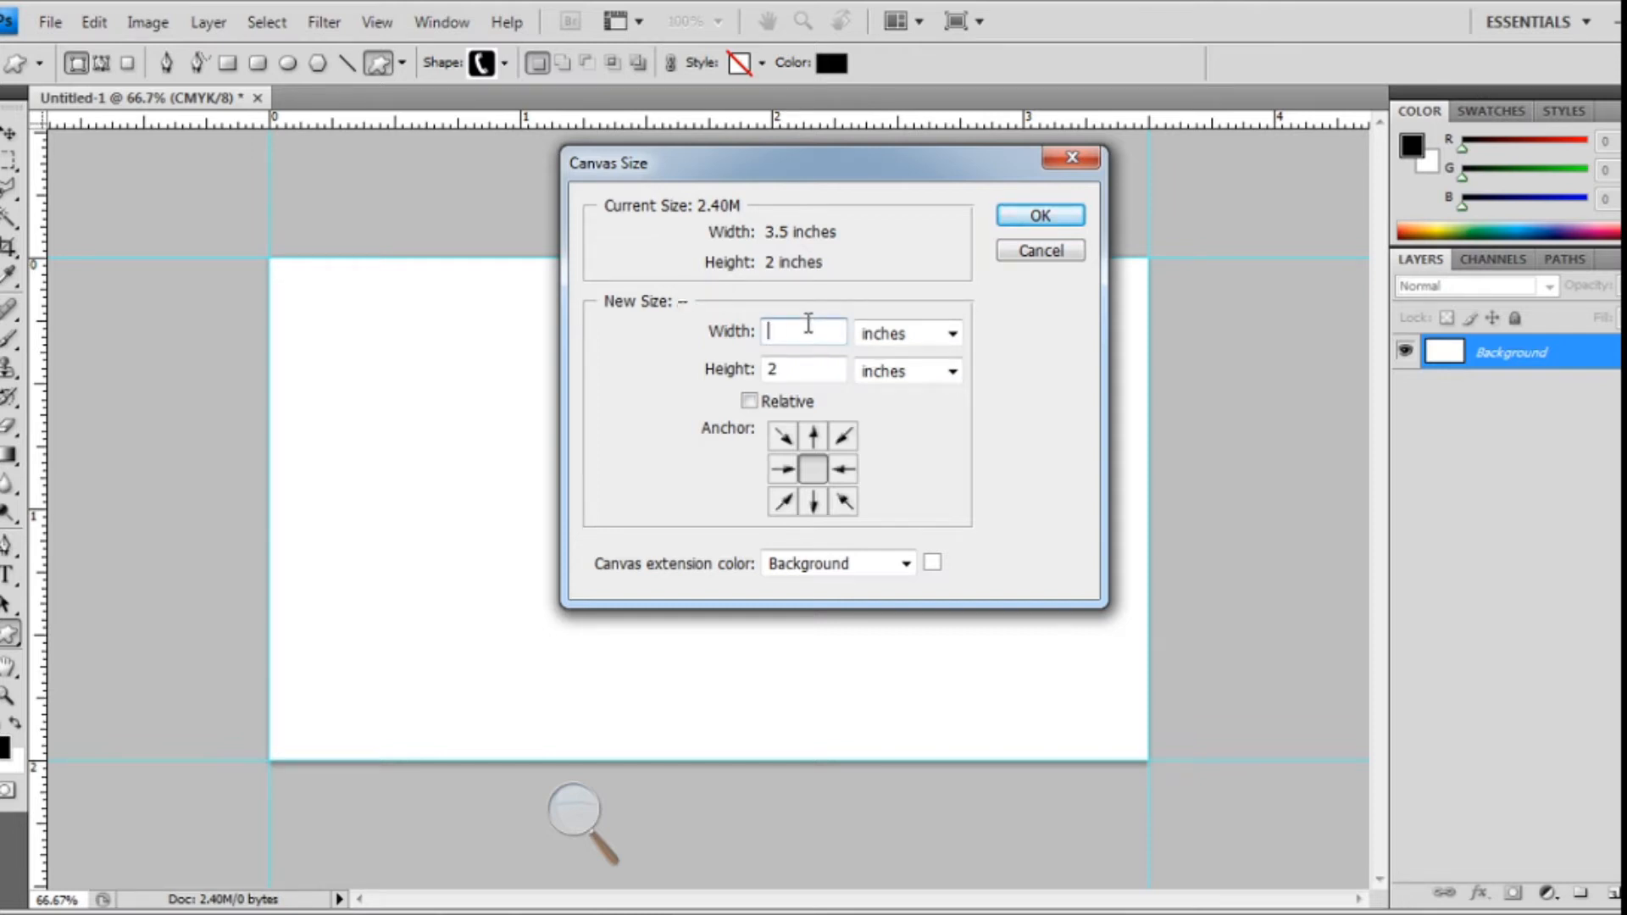
text(3.75)
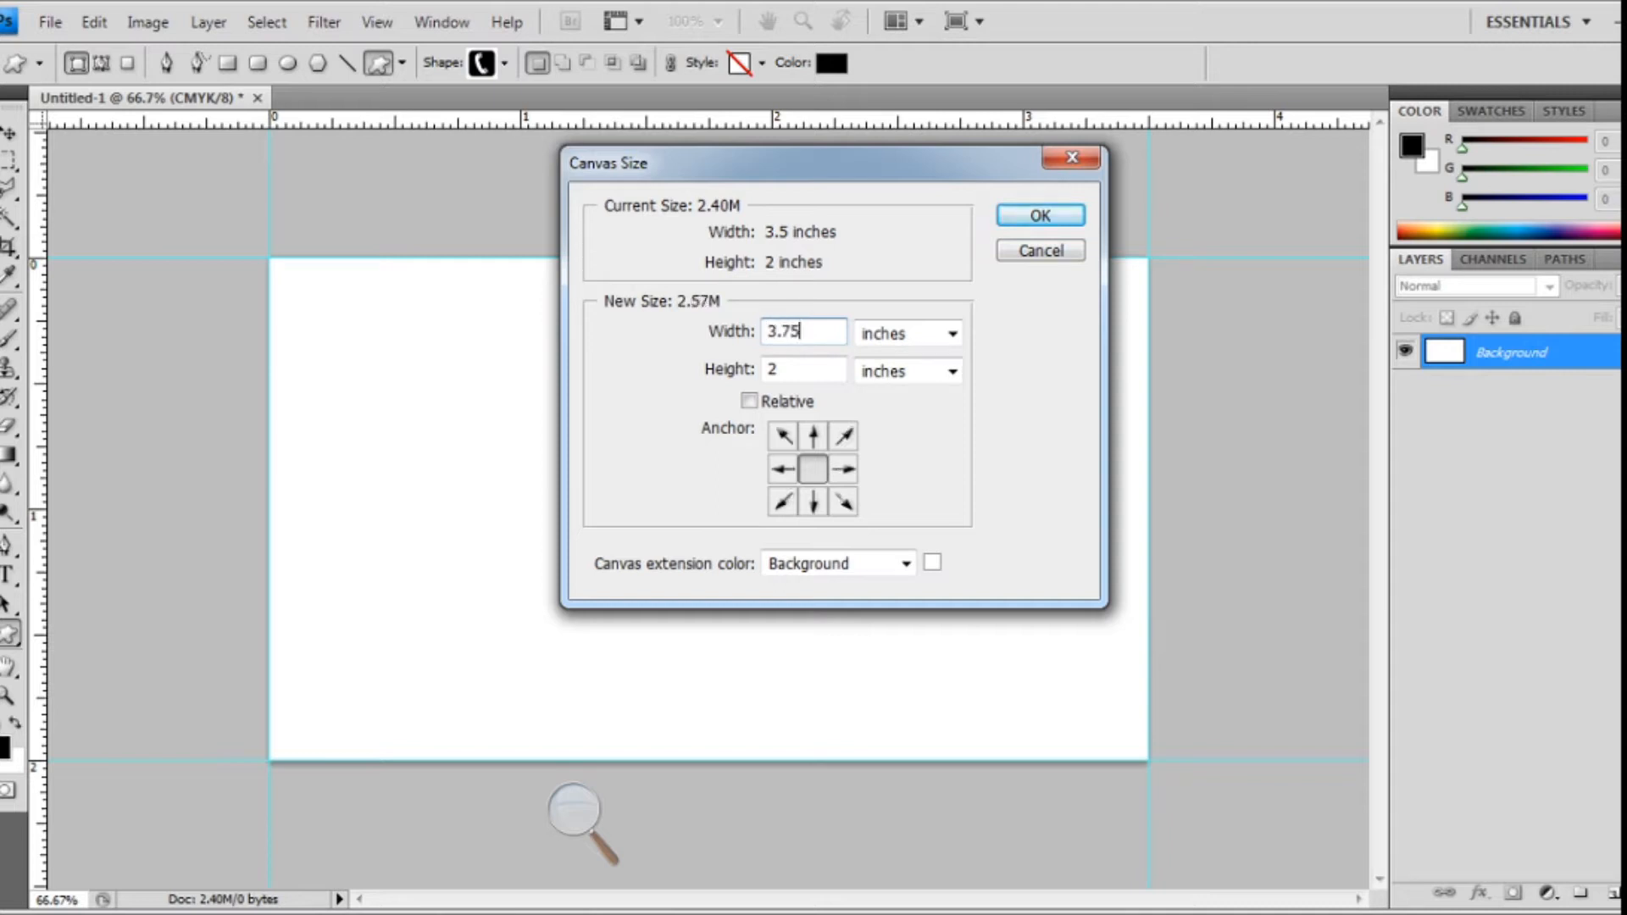
click(796, 362)
text(2.)
key(BackSpace)
key(BackSpace)
key(BackSpace)
text(2)
click(1045, 220)
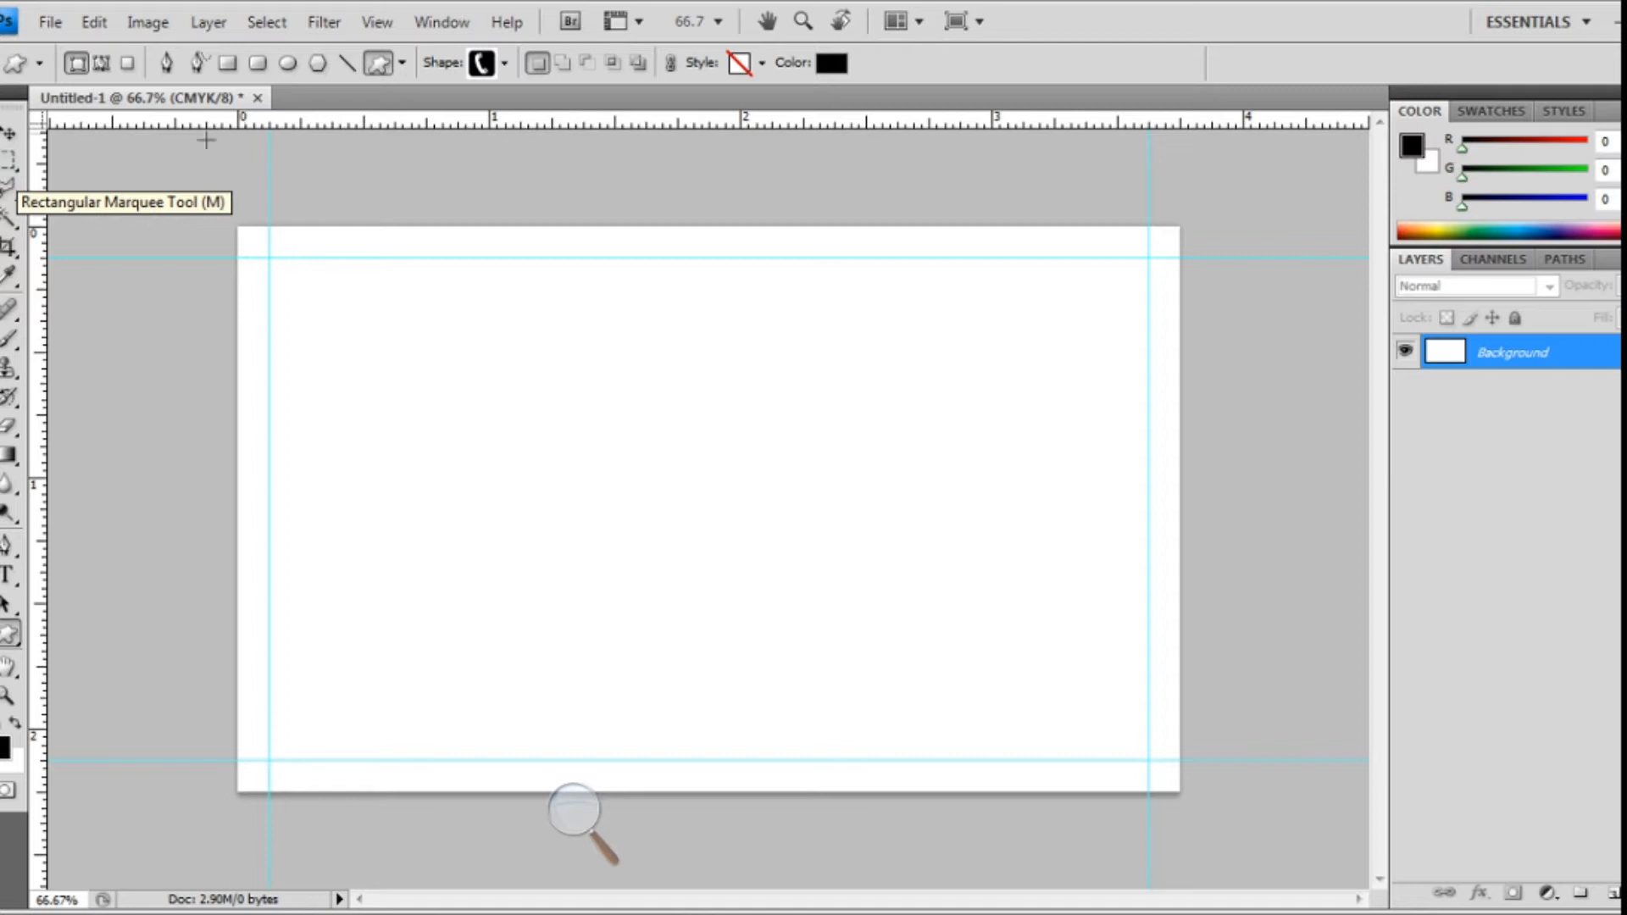
- Make a small black square on a new layer and place it in the top-left guide corner
click(10, 161)
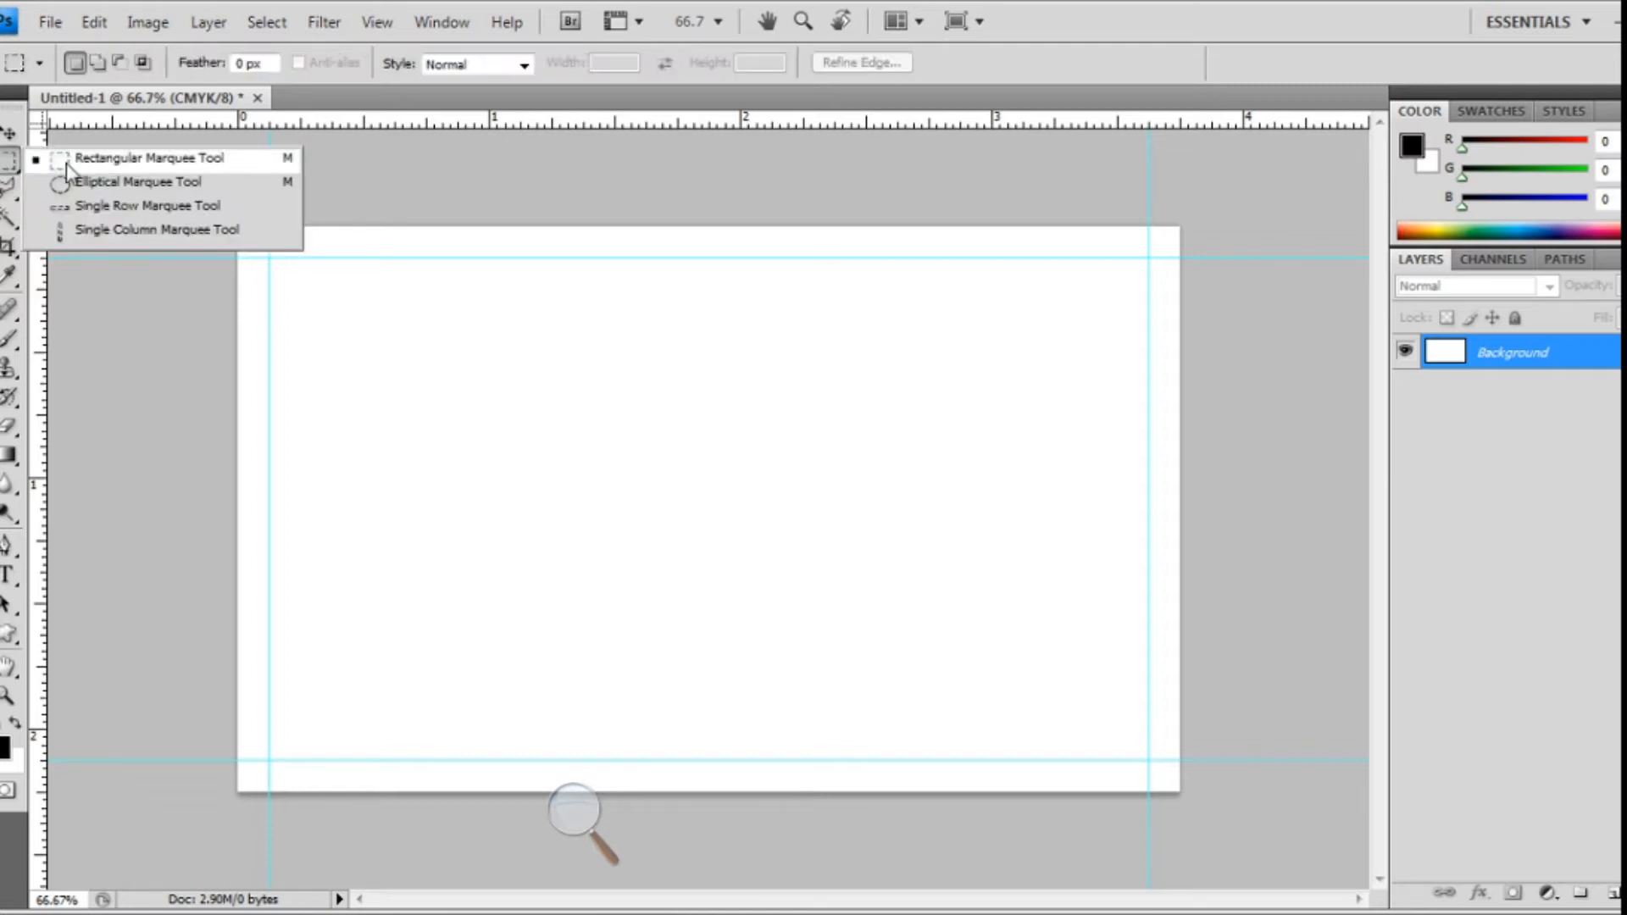
click(98, 161)
drag(235, 224, 267, 251)
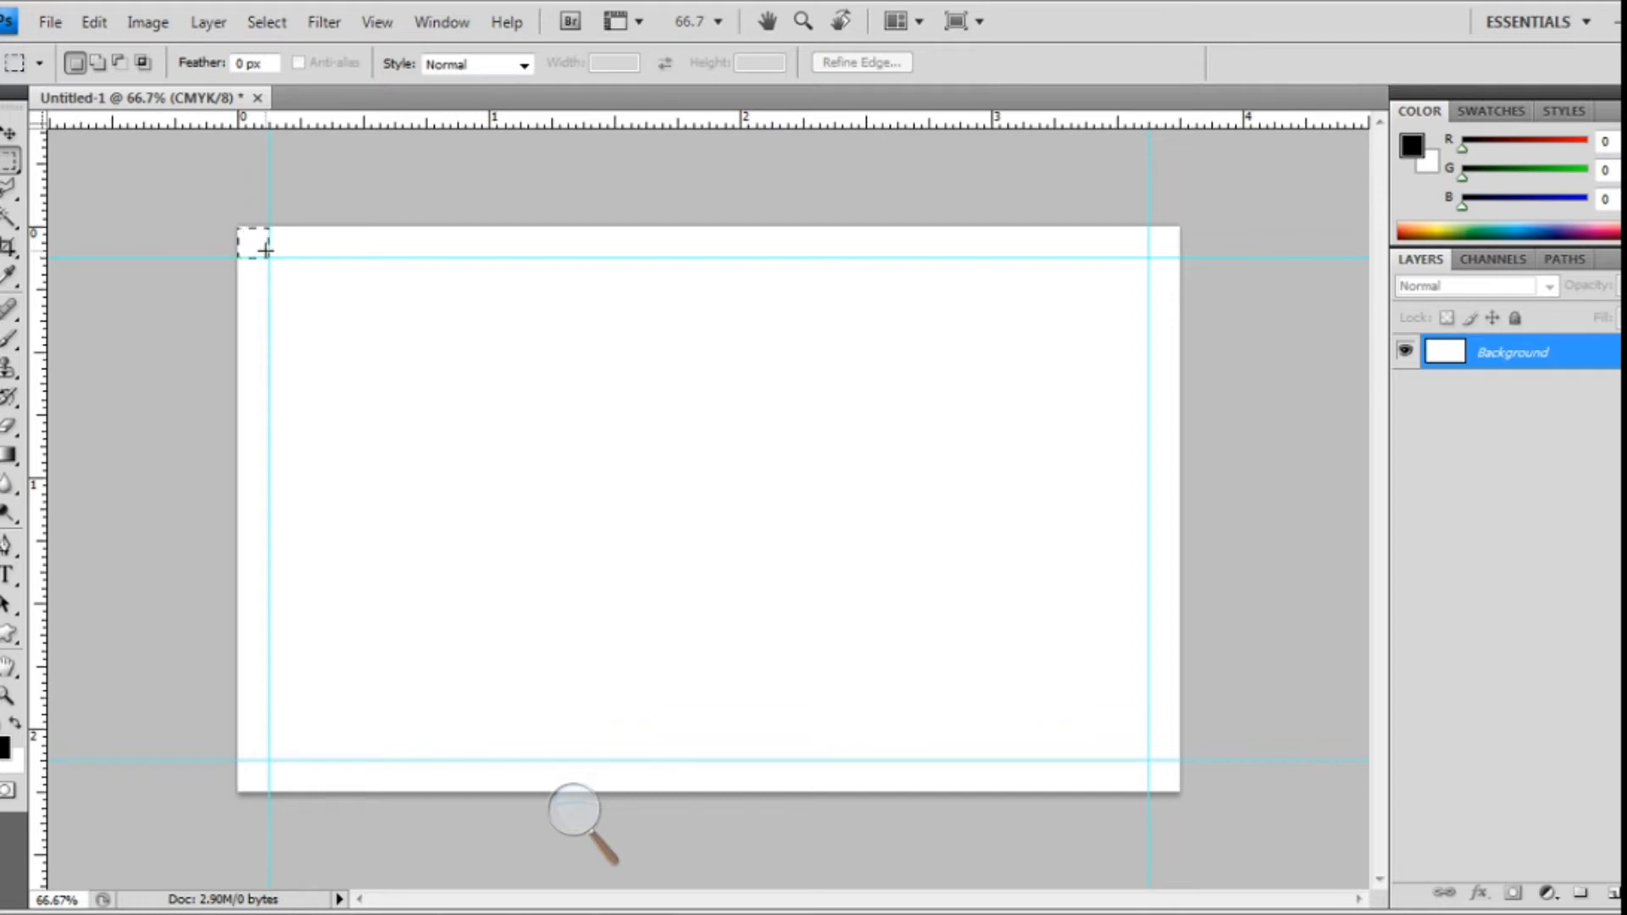
key(v)
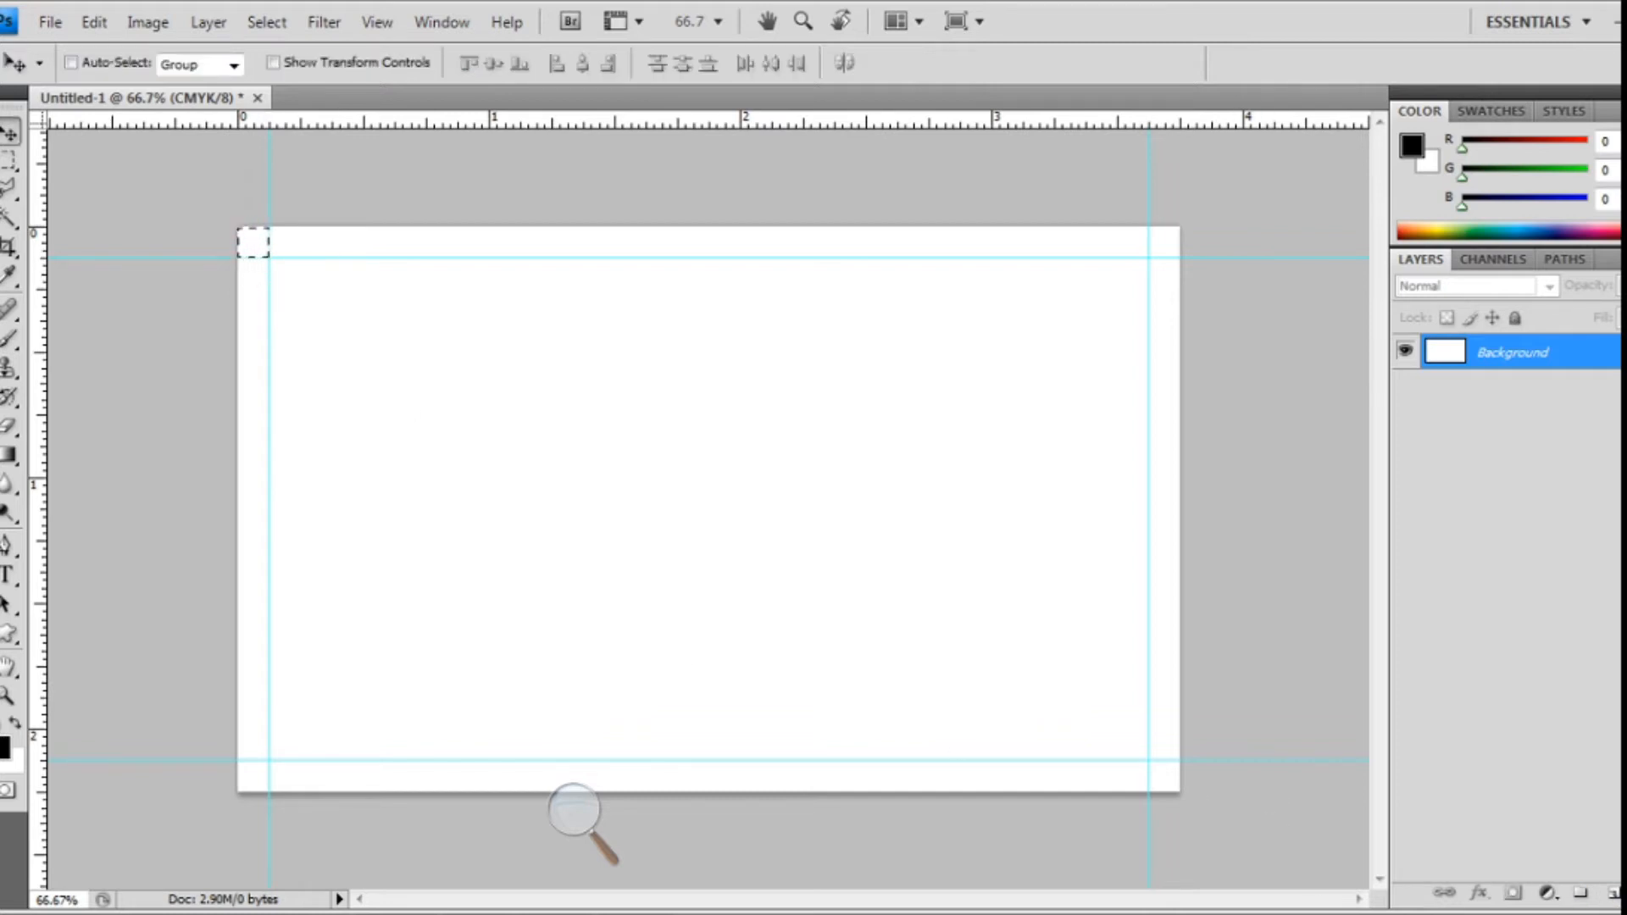
click(1611, 894)
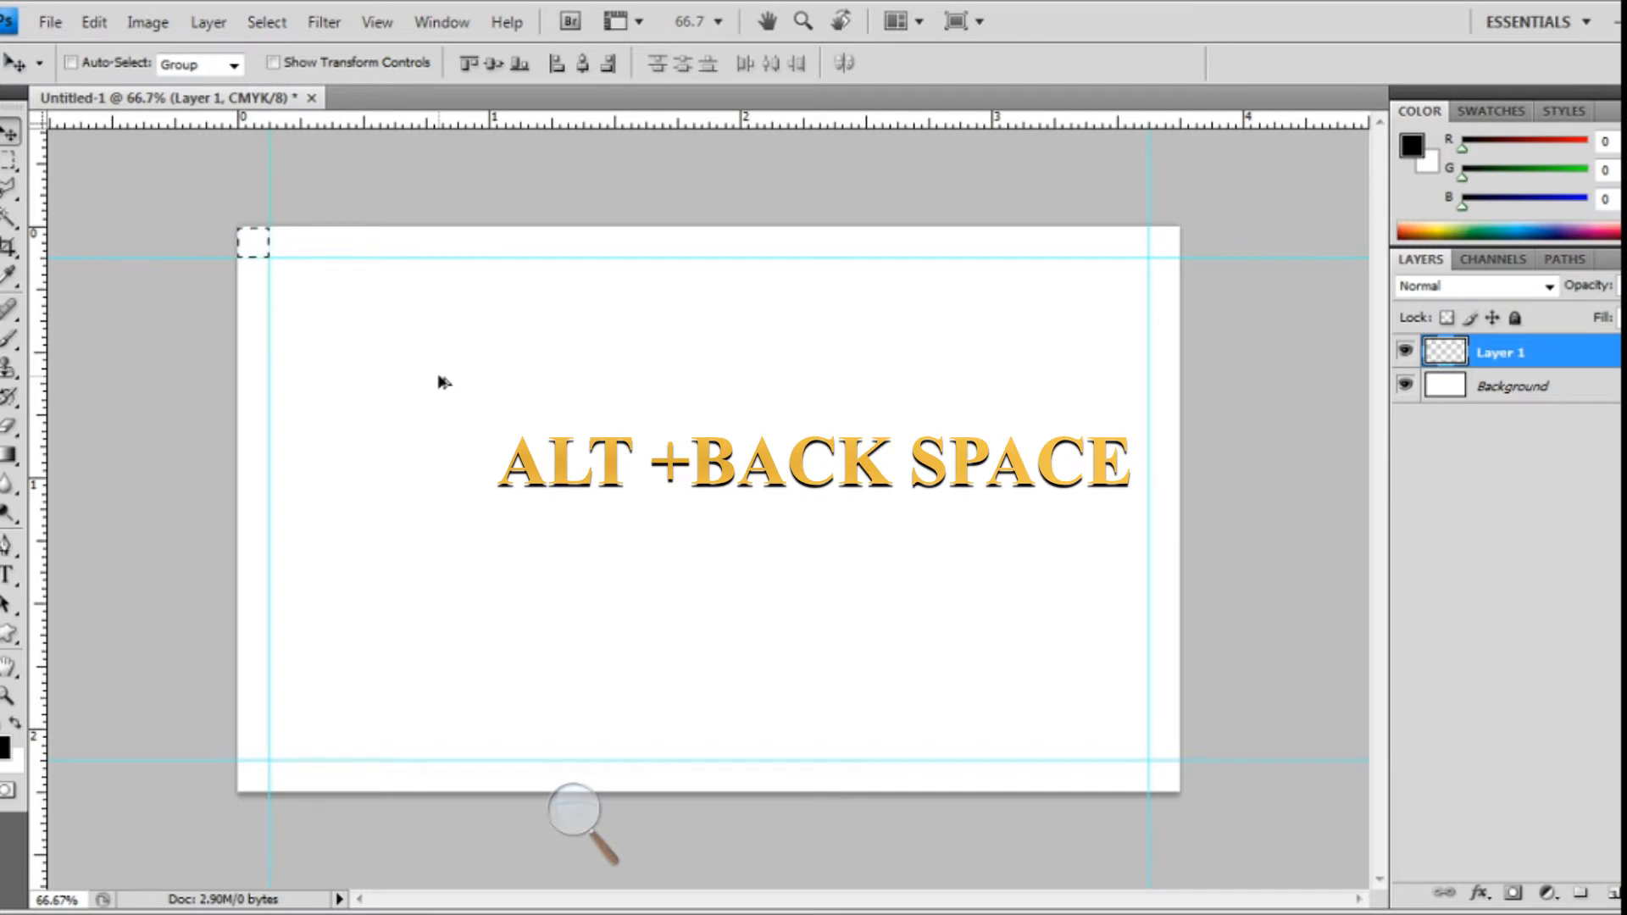
key(alt+BackSpace)
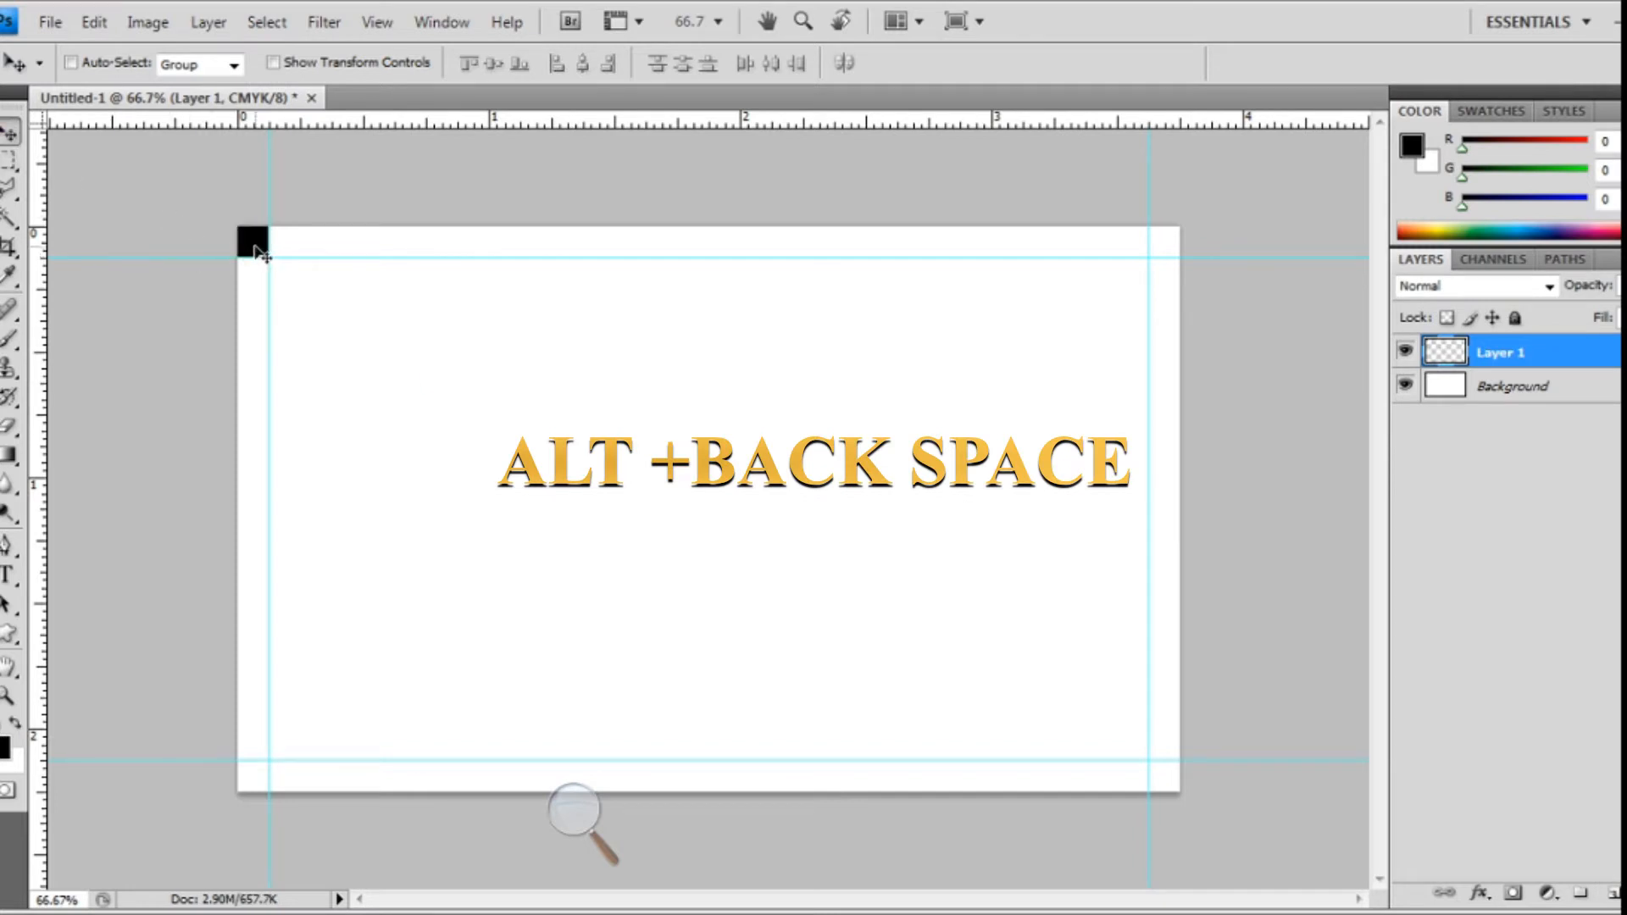
drag(258, 255, 292, 286)
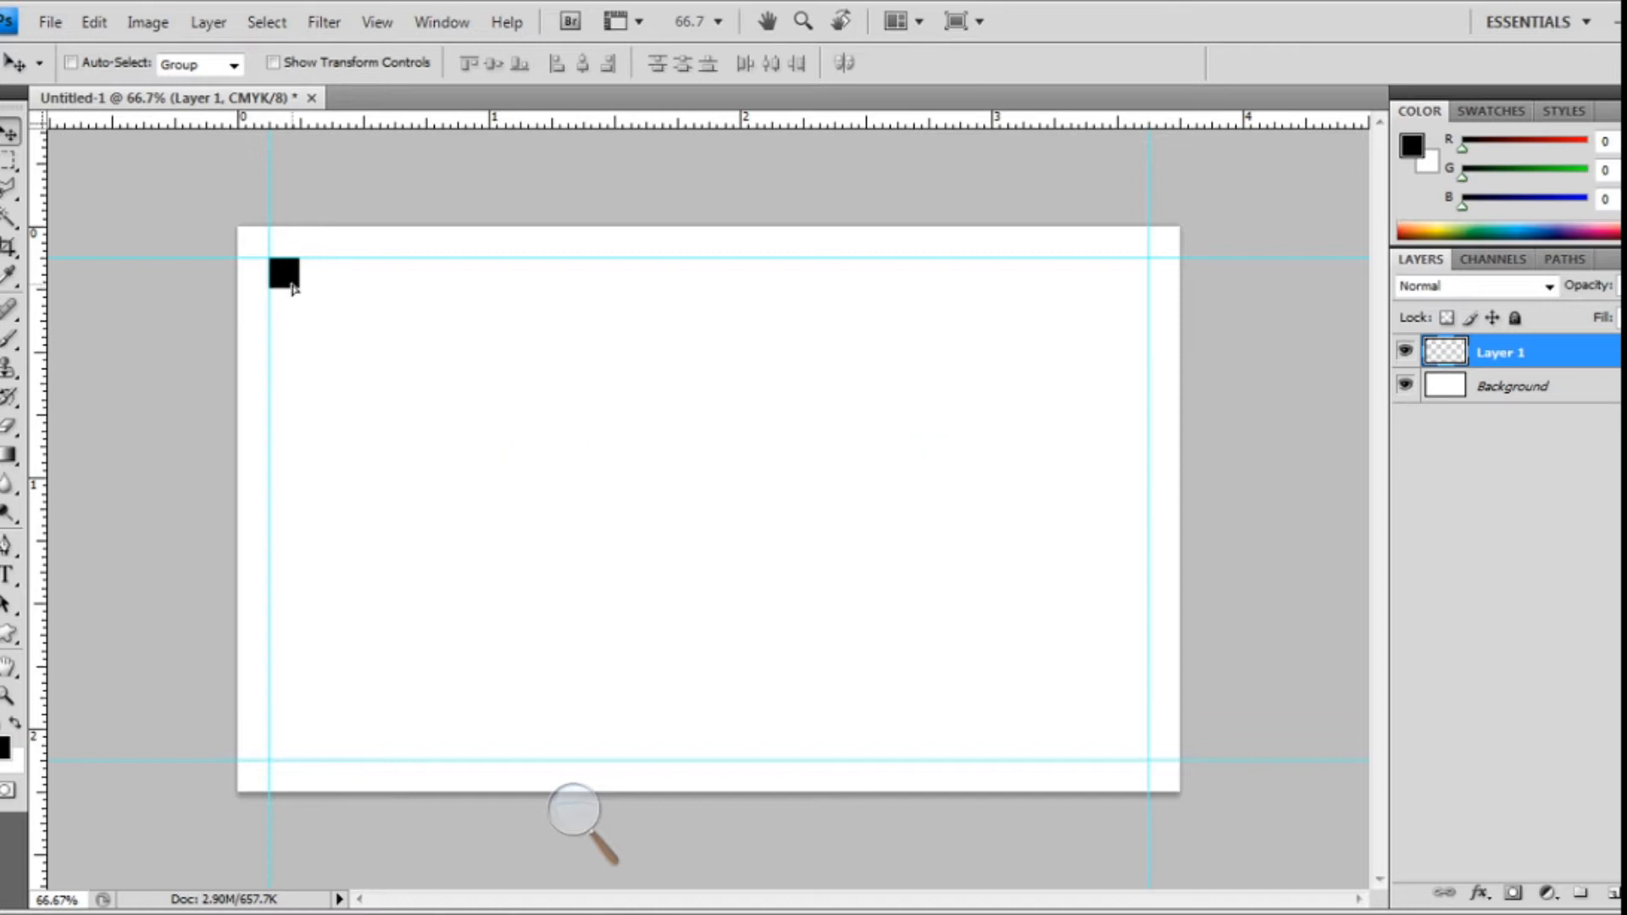
- Add inset margin guides on all four sides using the square, then delete its layer
drag(41, 343, 300, 403)
drag(405, 123, 419, 289)
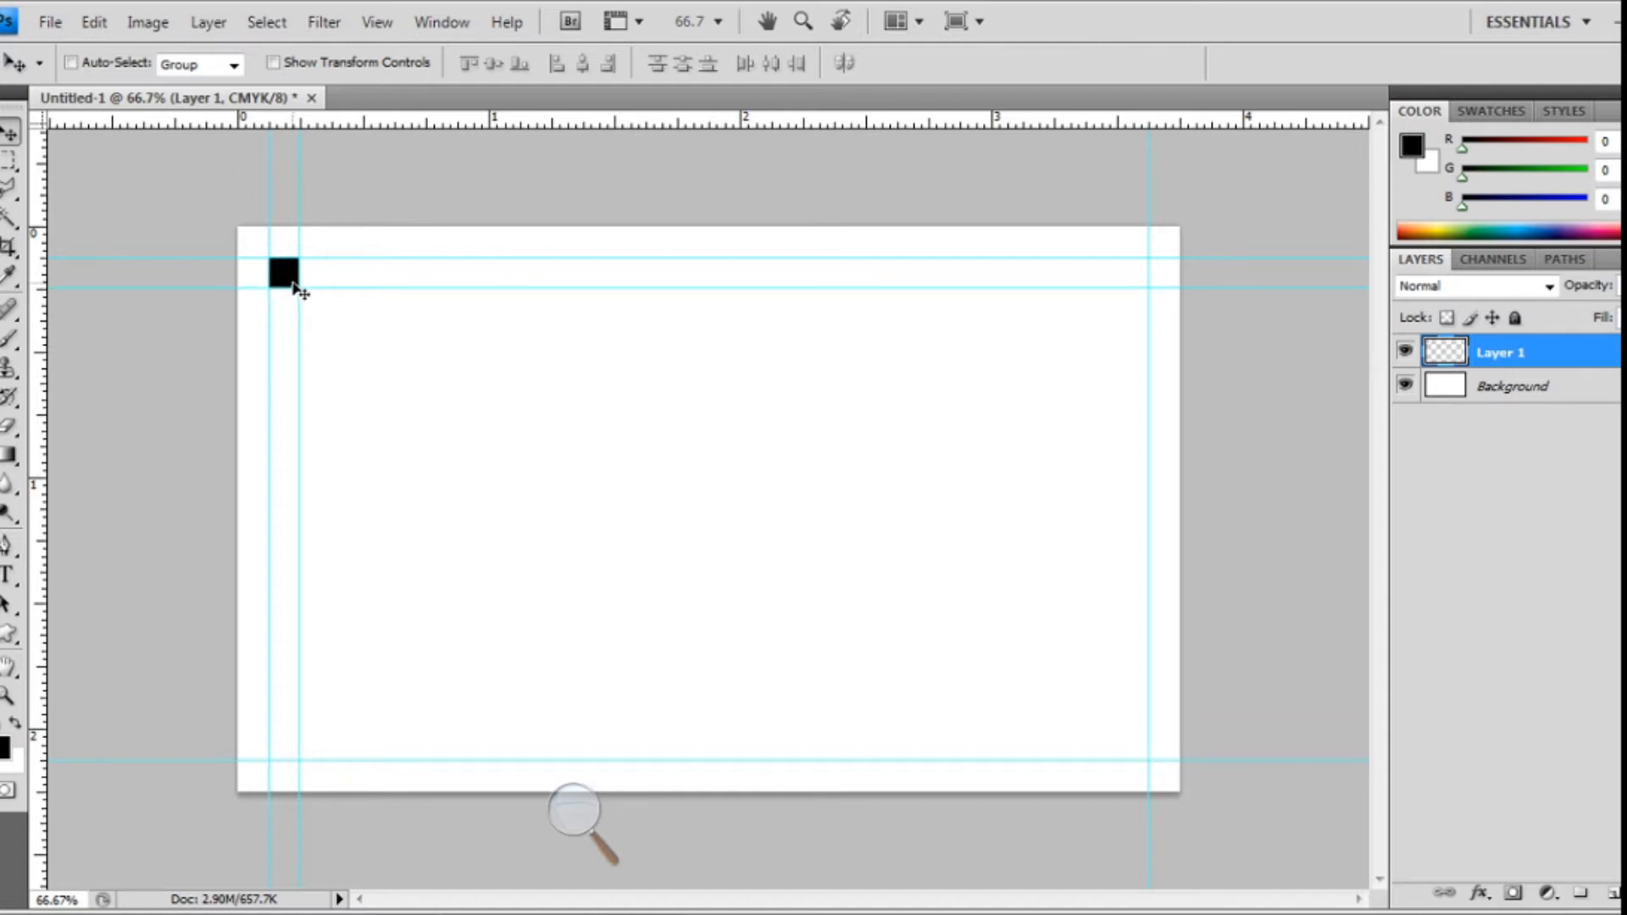
drag(283, 278, 1139, 280)
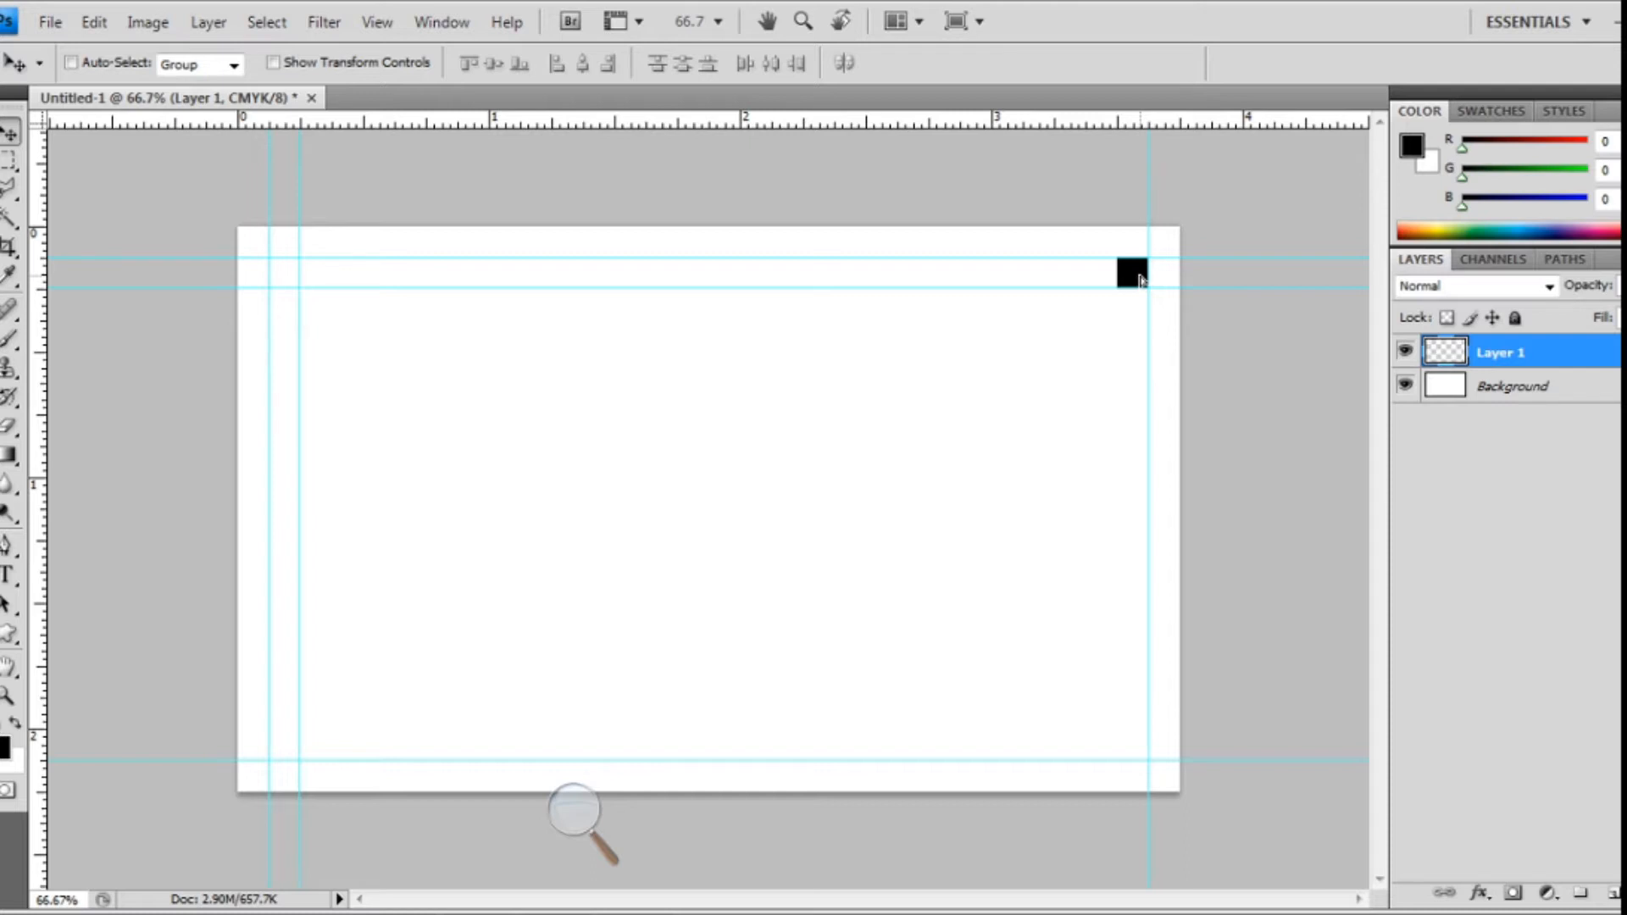
drag(38, 347, 92, 348)
drag(259, 346, 1118, 348)
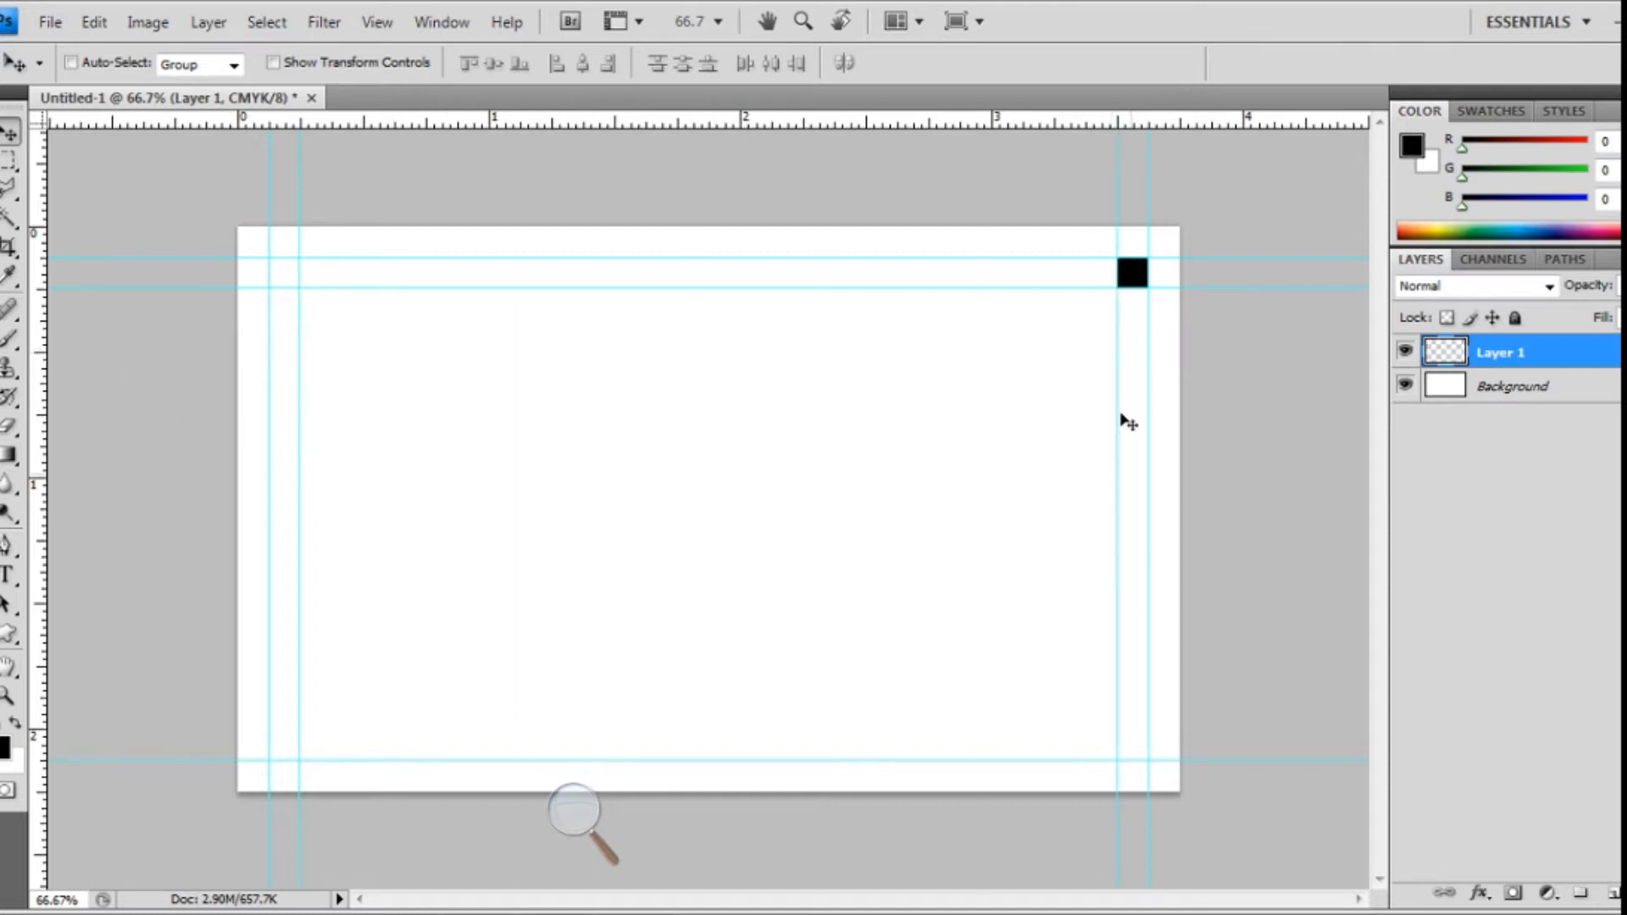
drag(1127, 273, 1133, 756)
drag(933, 115, 1042, 728)
drag(1136, 751, 290, 746)
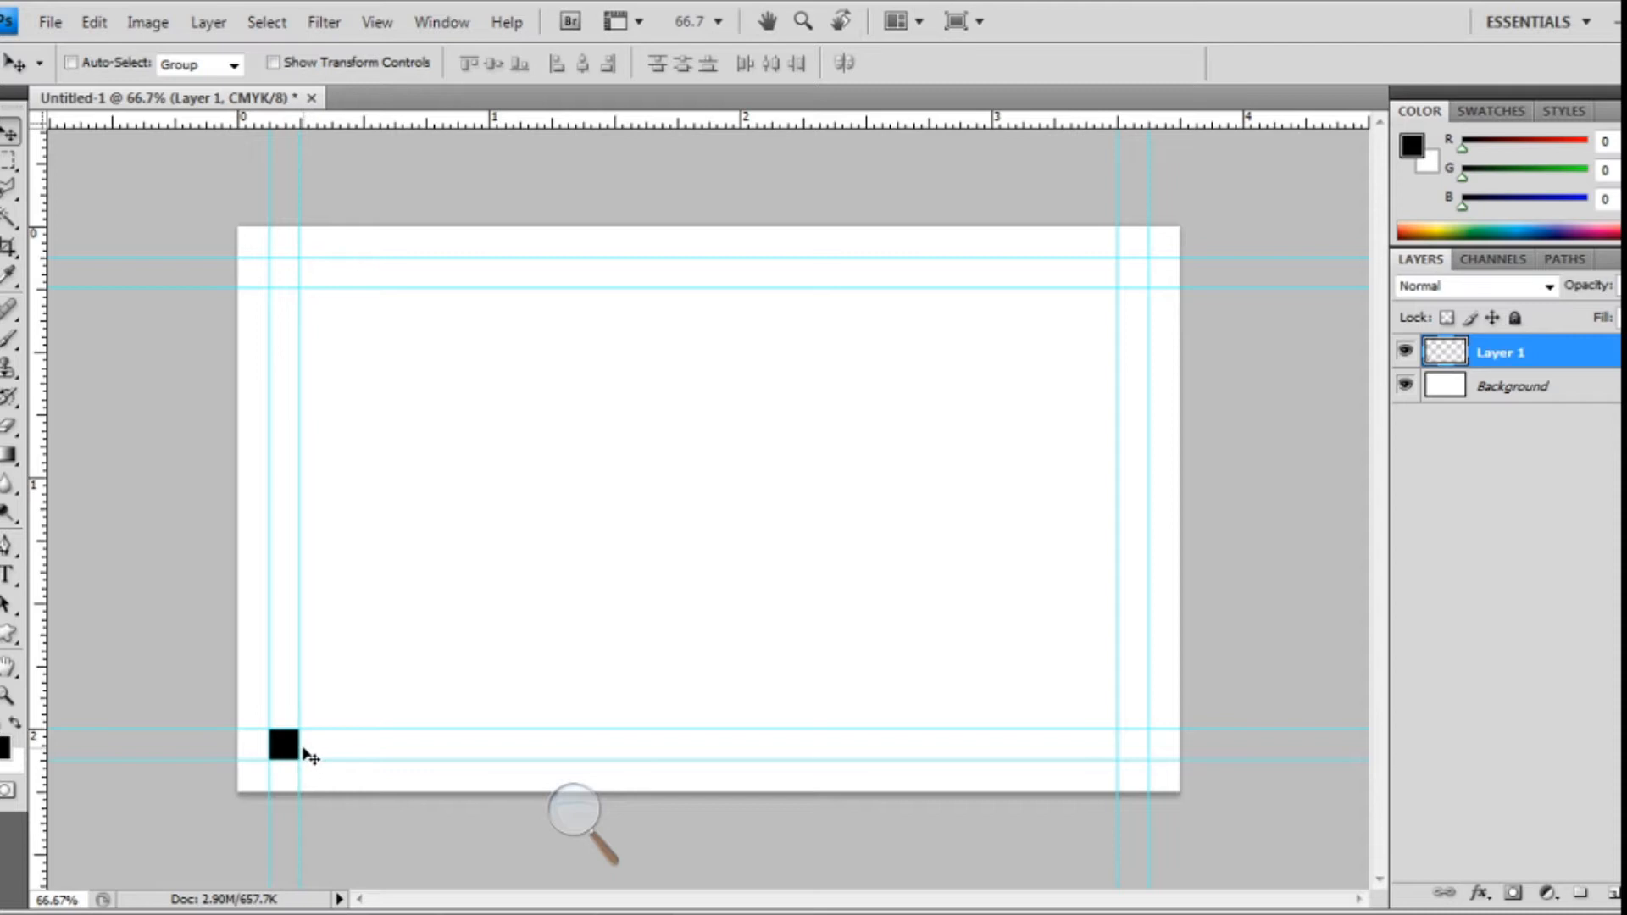
click(1613, 892)
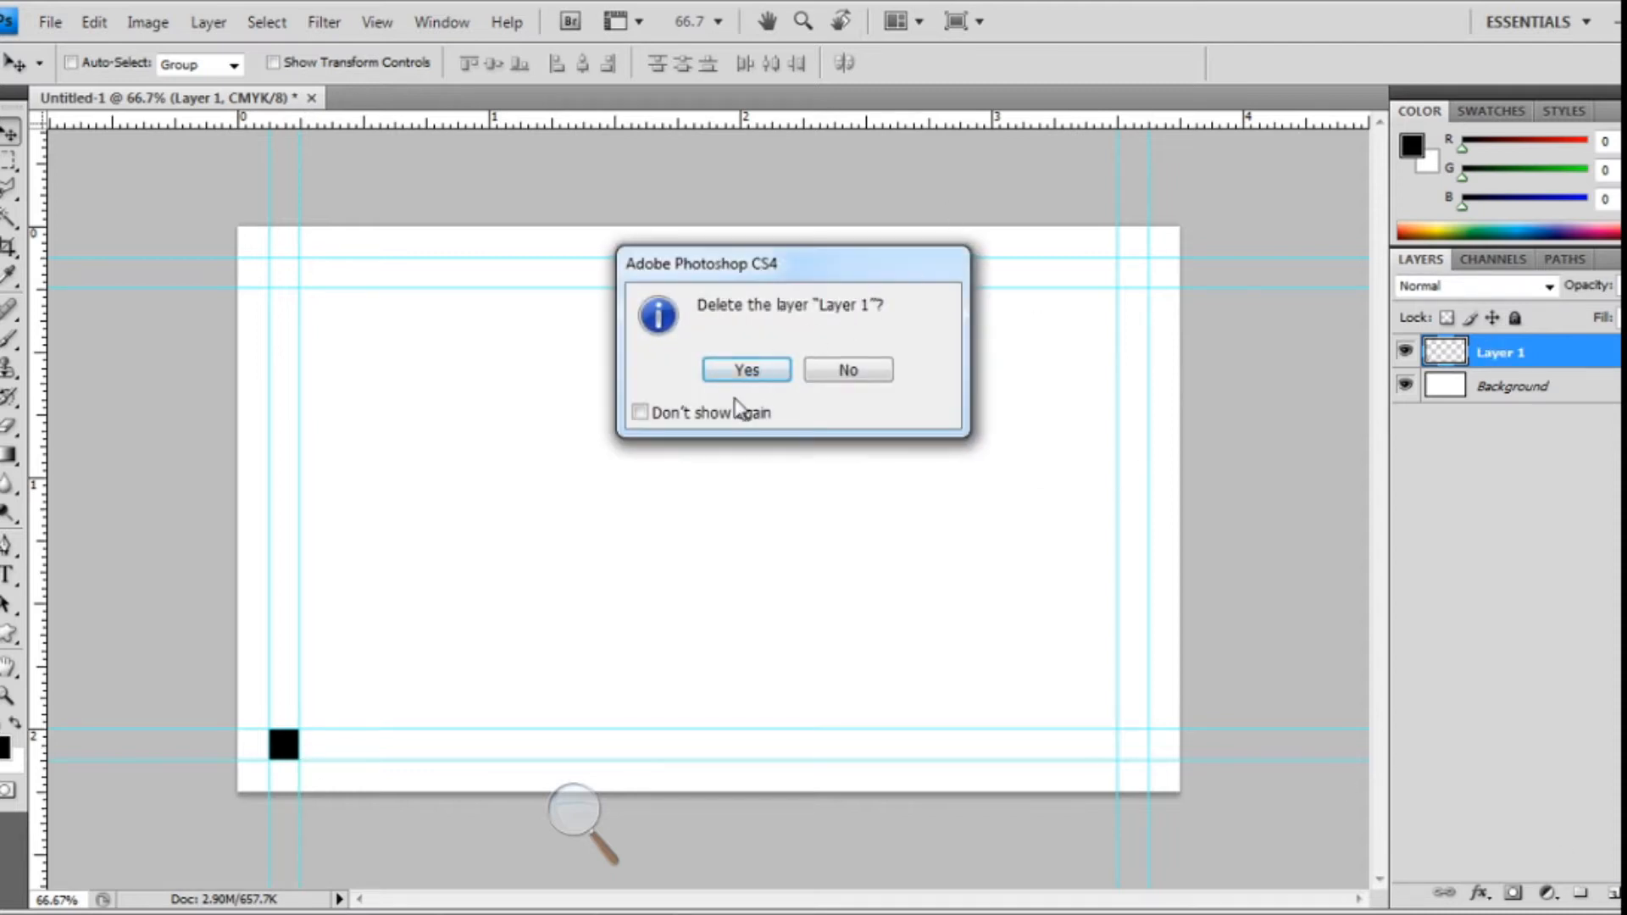
click(747, 370)
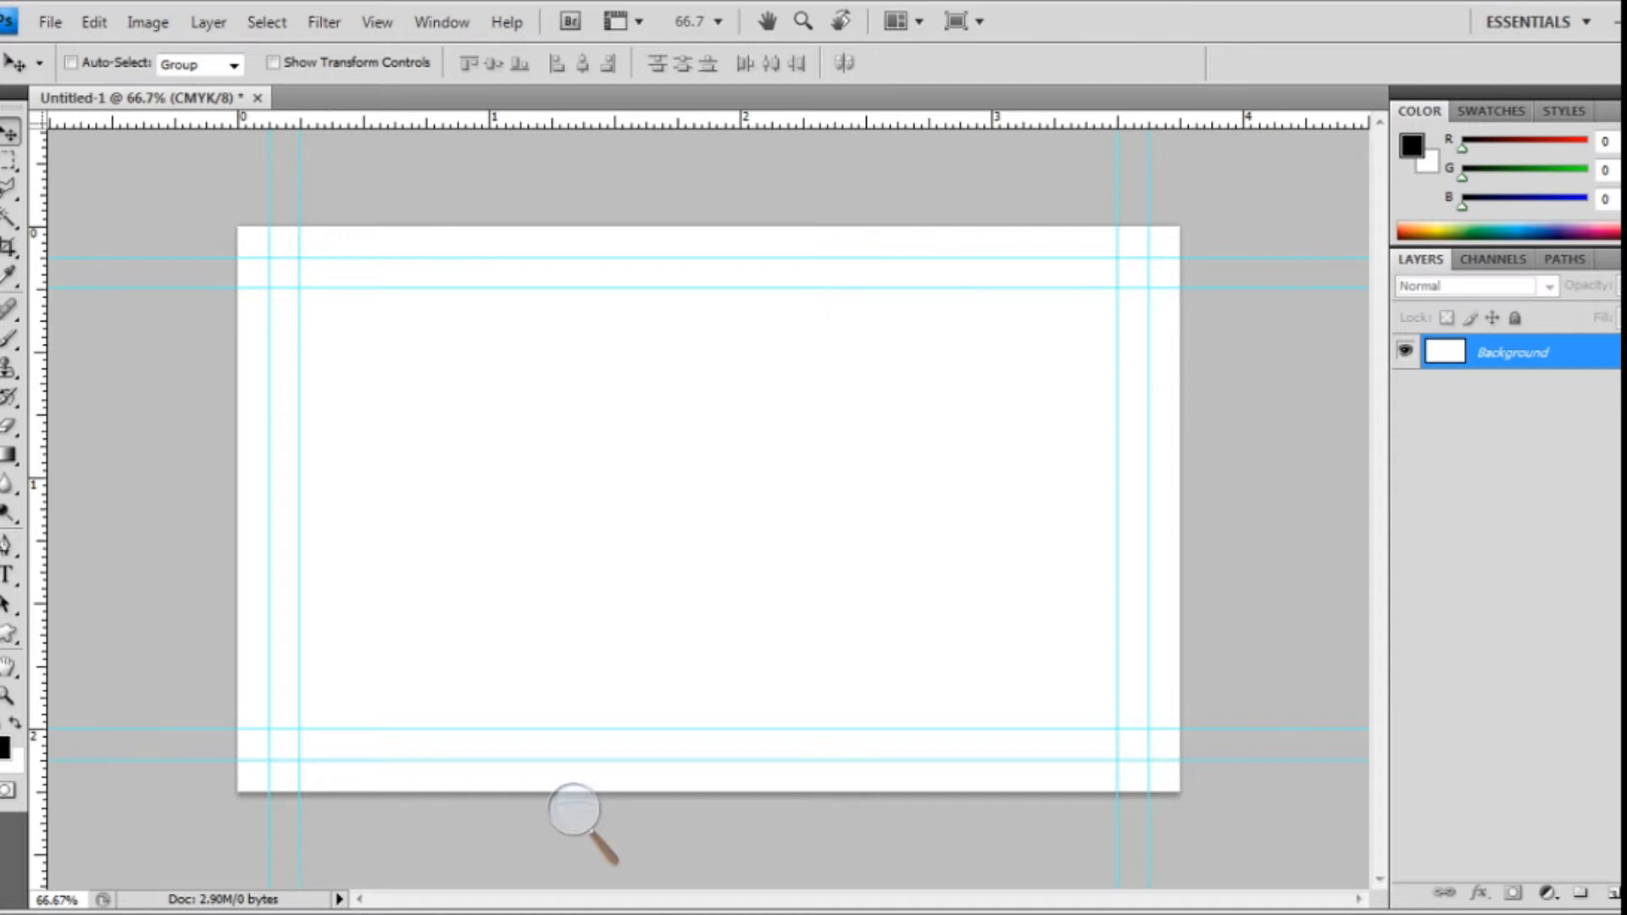
- Fill a new layer across the whole card with pale pink and deselect
click(1581, 893)
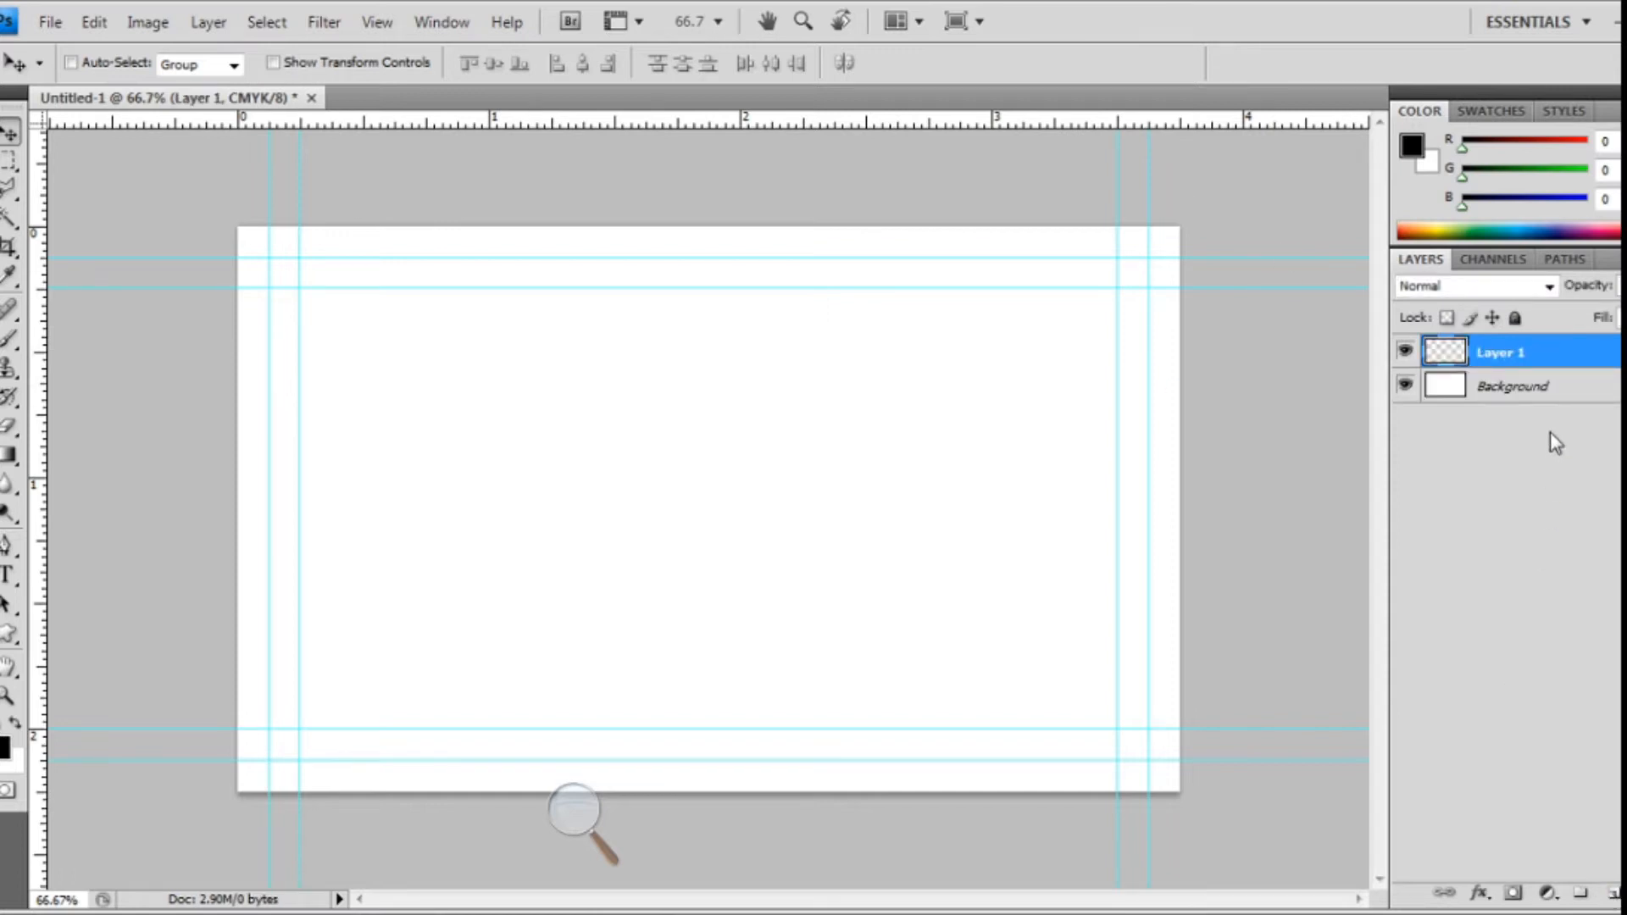
click(1517, 536)
key(alt+BackSpace)
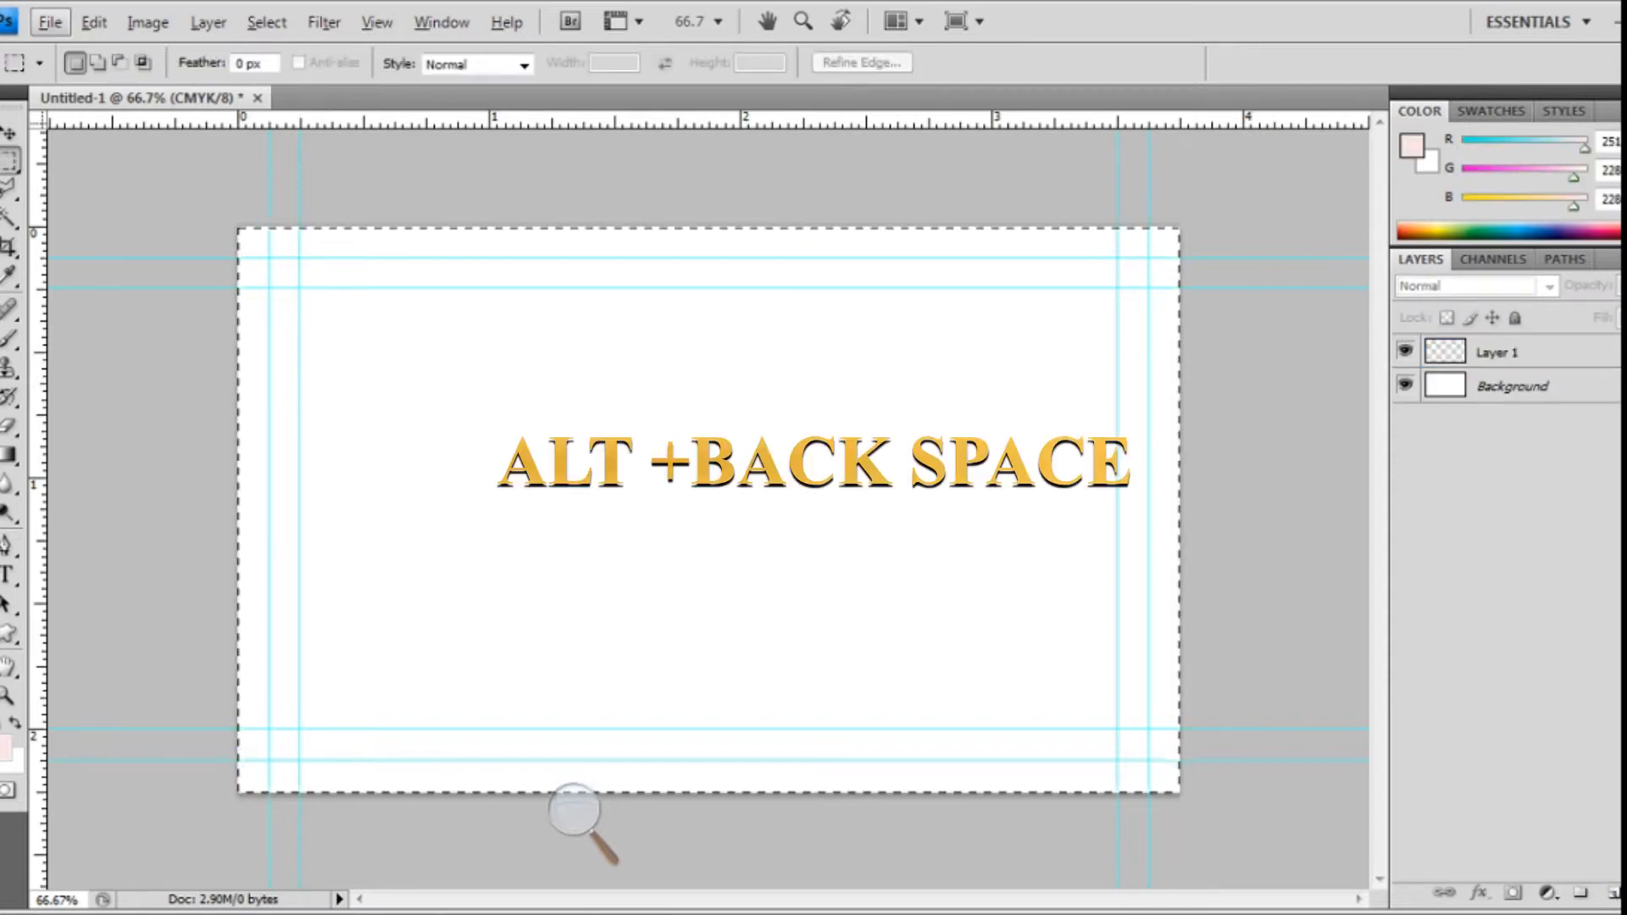
click(1541, 353)
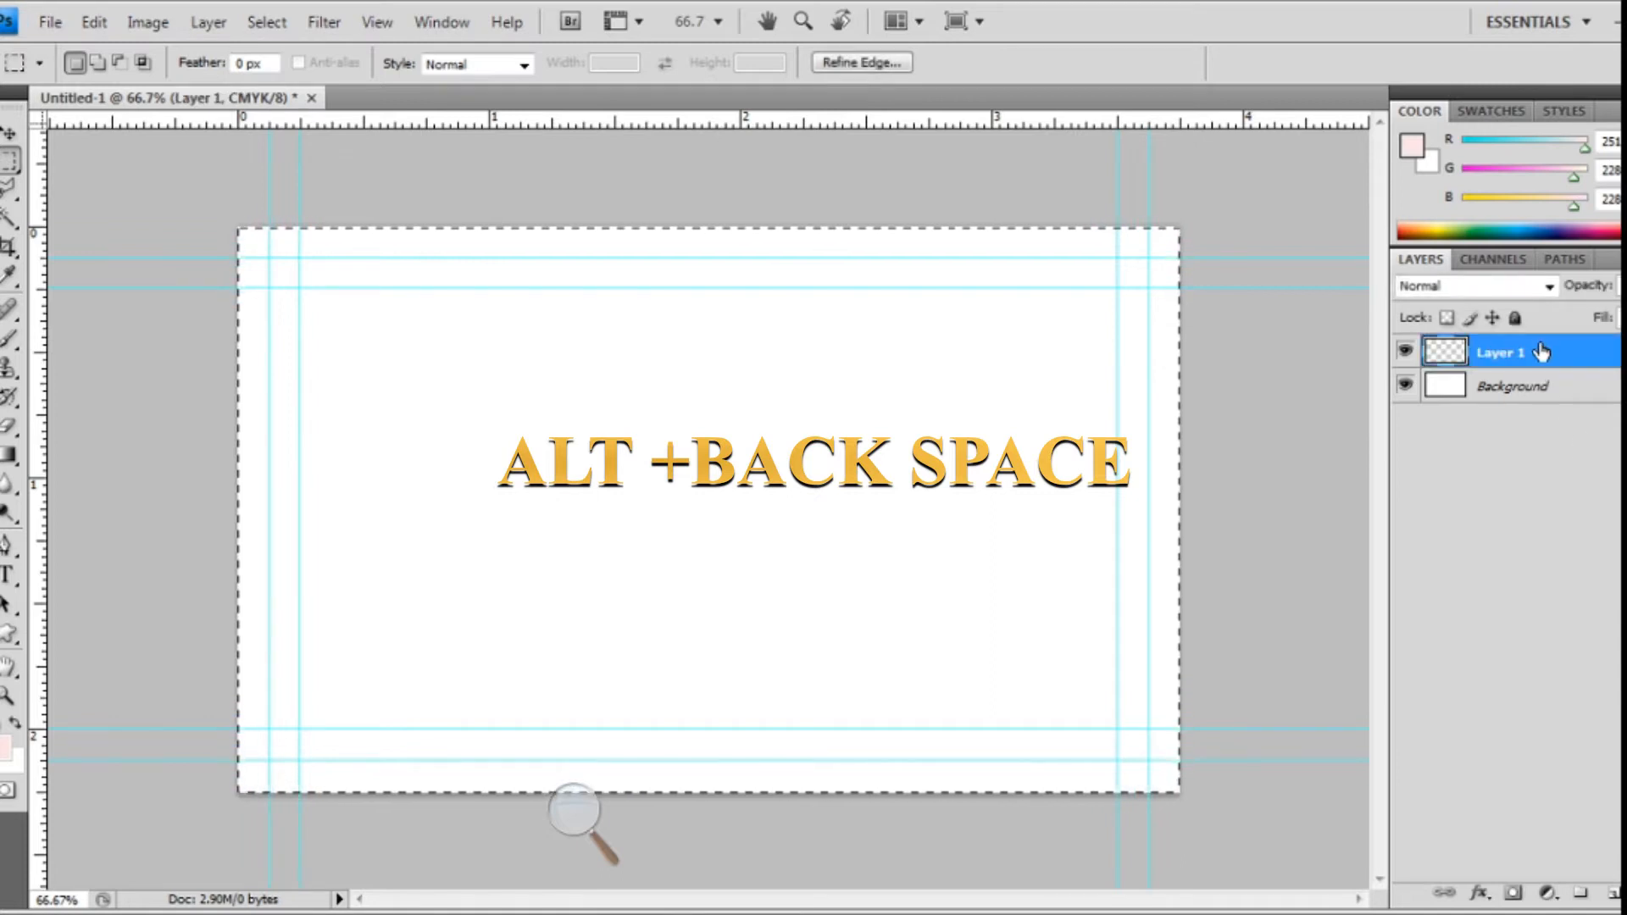
key(alt+BackSpace)
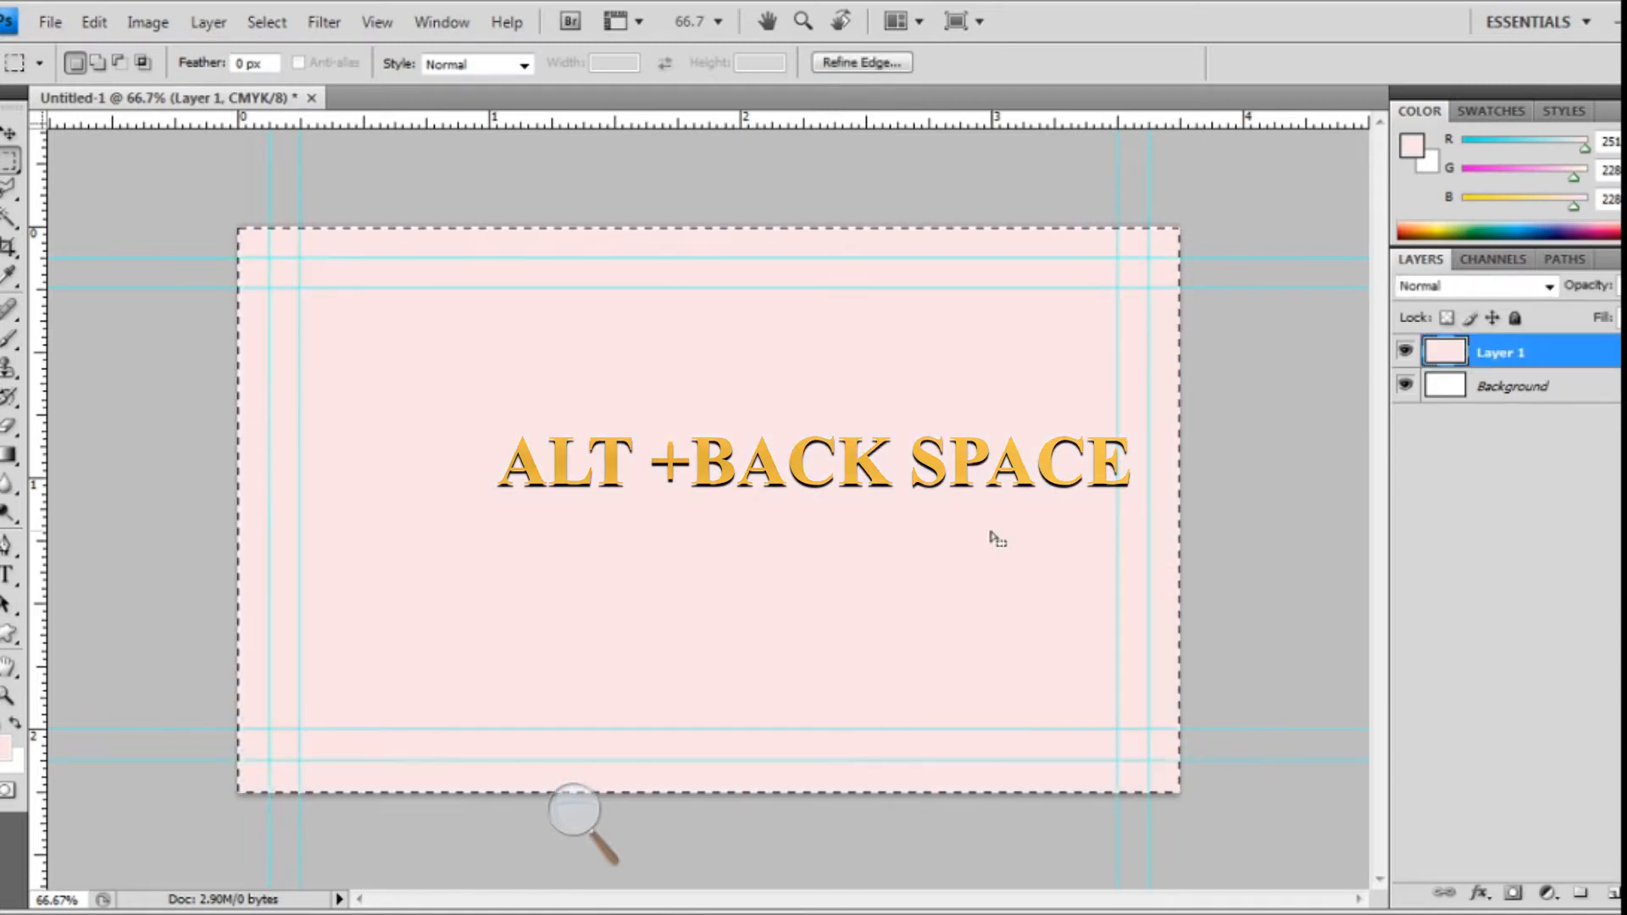
key(ctrl+d)
- Add an empty layer above the pink one and choose the Rectangle Tool
key(ctrl+shift+alt+n)
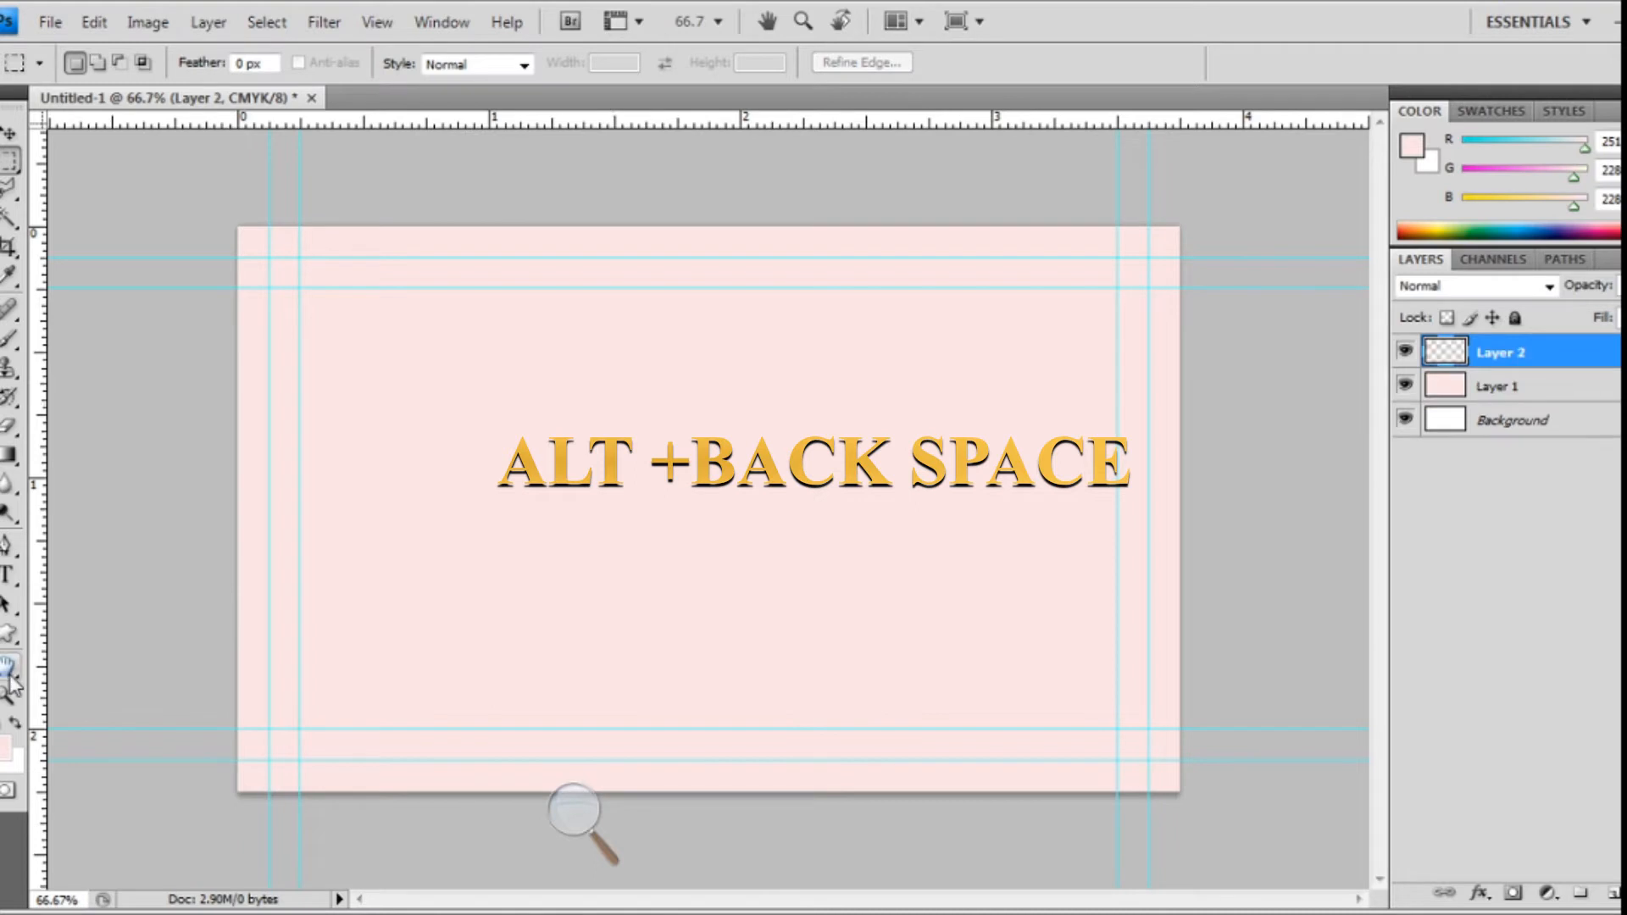
click(9, 668)
click(8, 636)
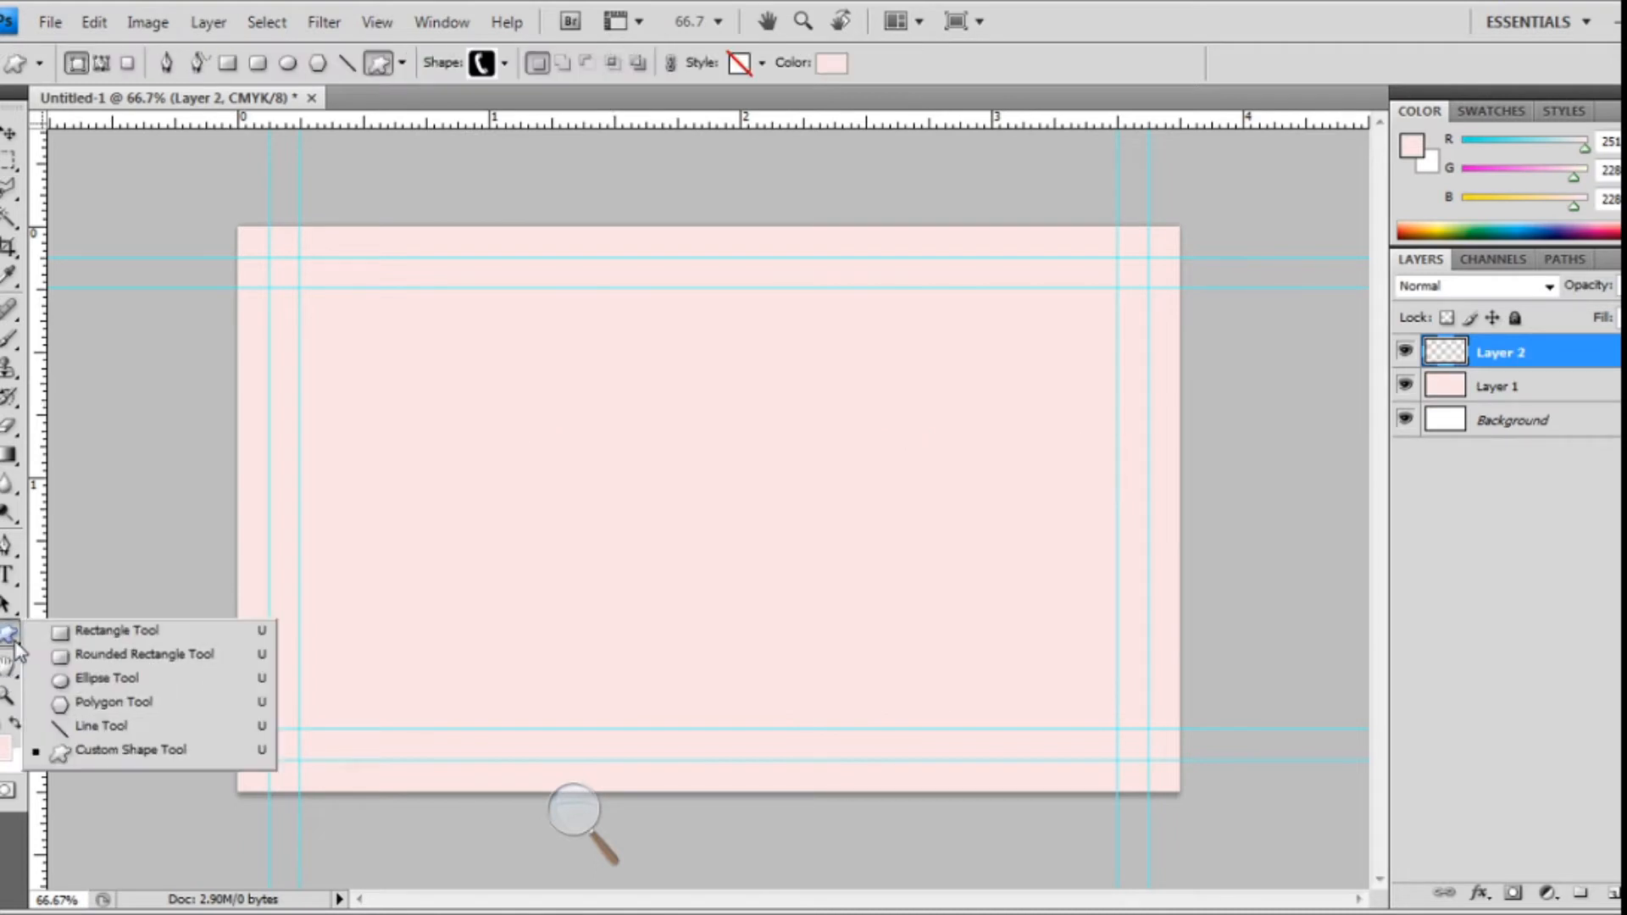
click(102, 631)
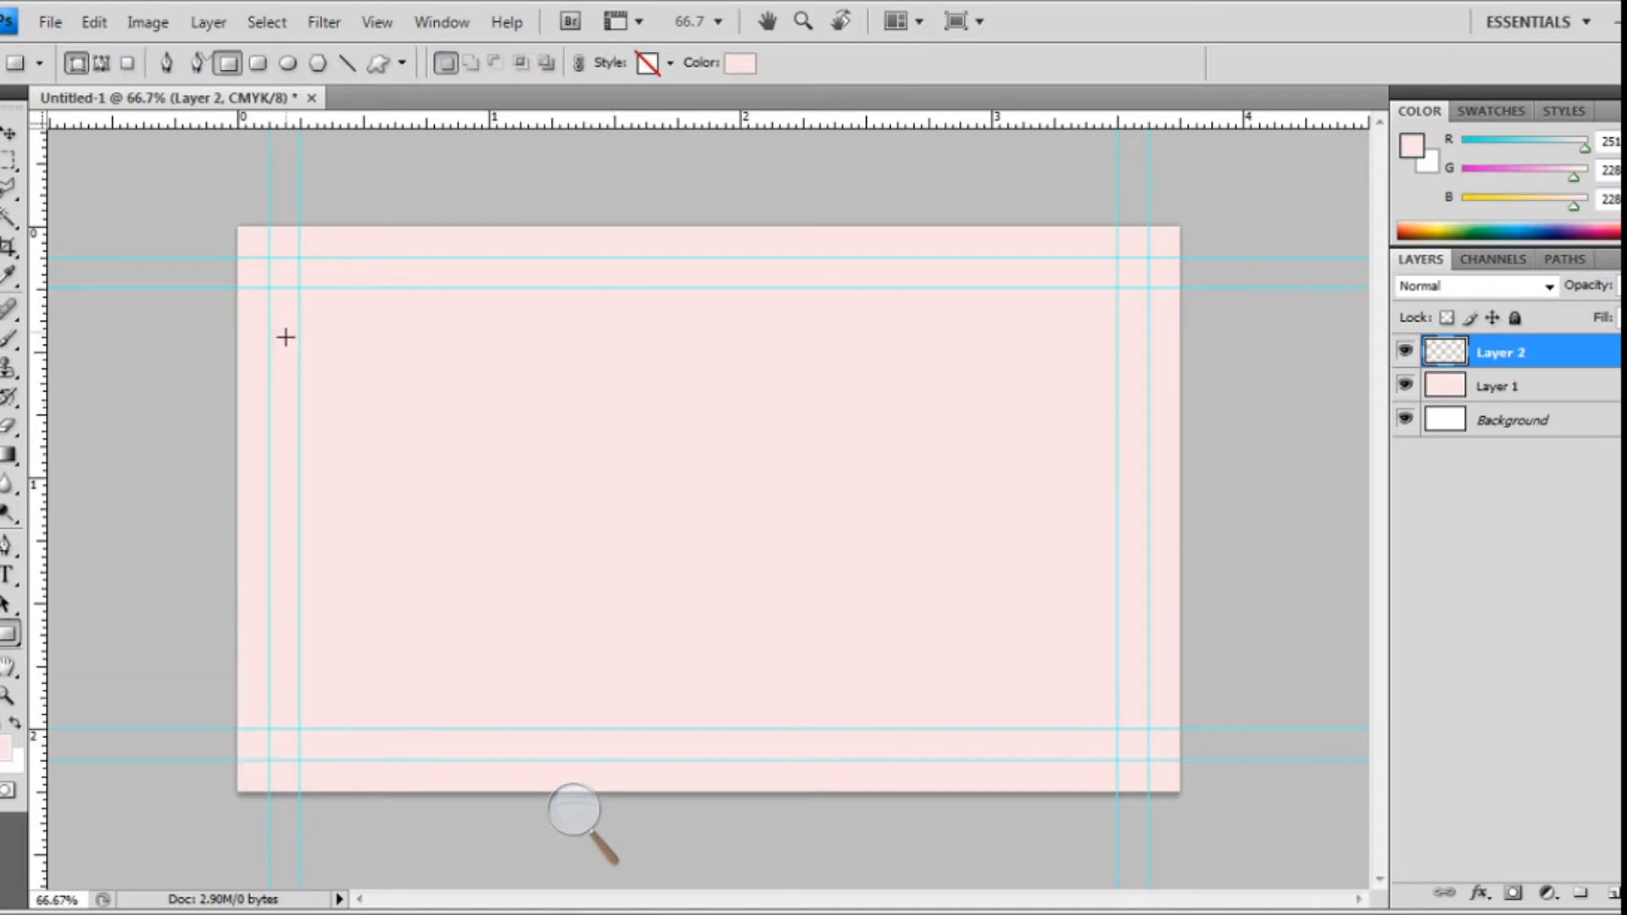
- Draw a rectangle over the card's left third, past its edges, and fill it strong blue
drag(230, 200, 574, 798)
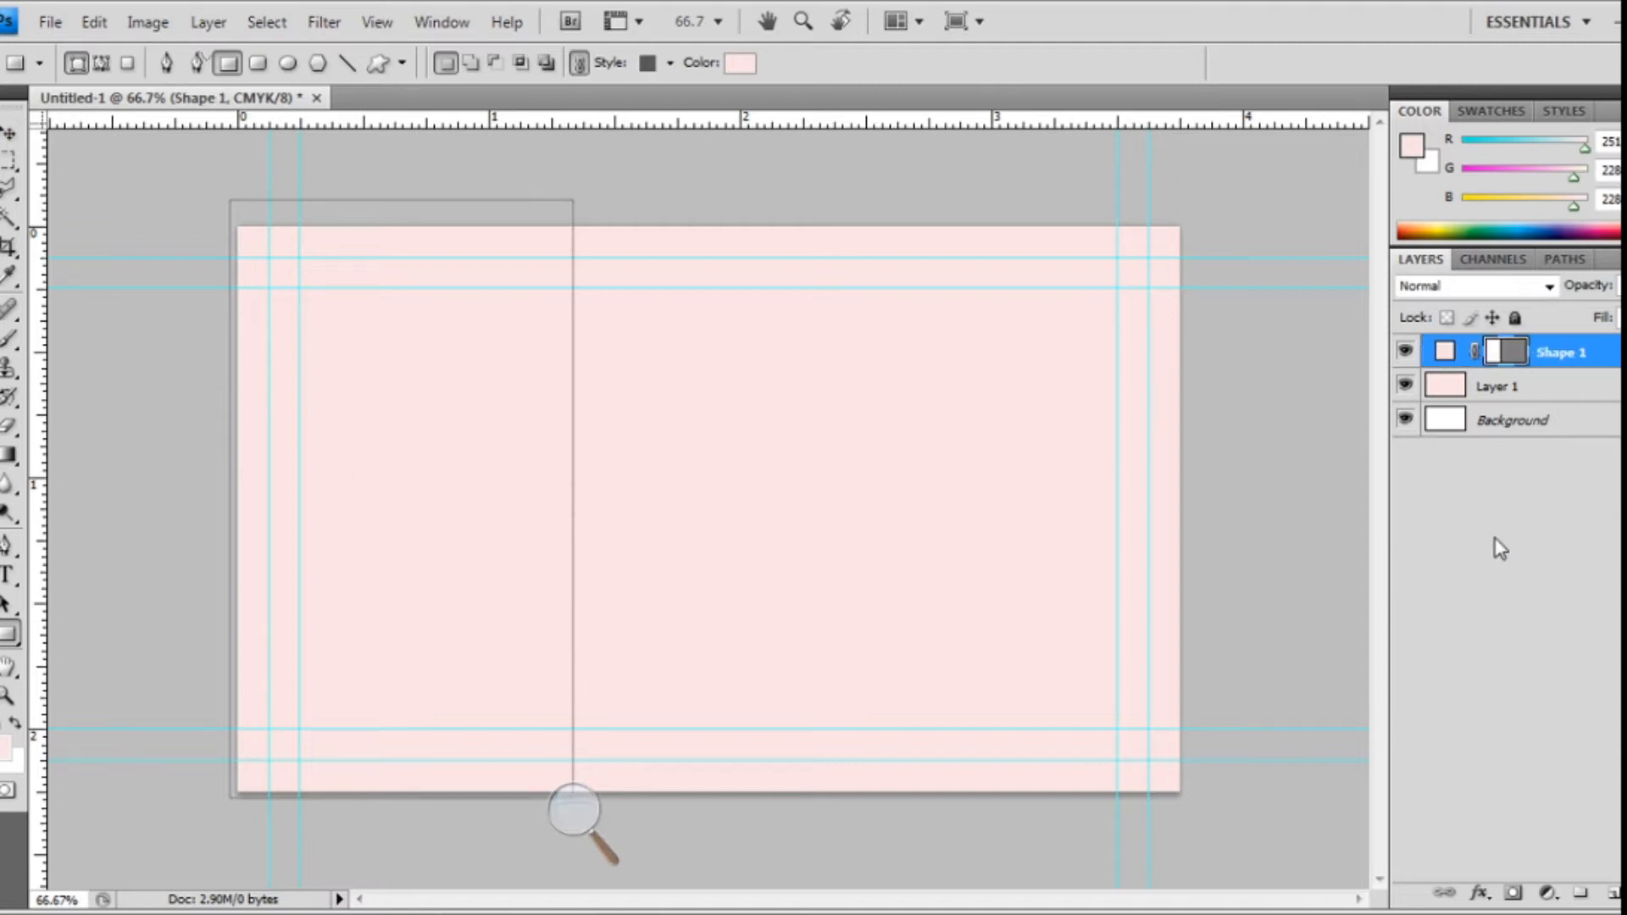
click(744, 65)
click(856, 439)
drag(854, 437, 863, 325)
drag(742, 252, 794, 243)
drag(791, 161, 851, 271)
mouse_move(853, 353)
mouse_down()
mouse_move(876, 341)
mouse_move(860, 340)
mouse_up()
click(1187, 319)
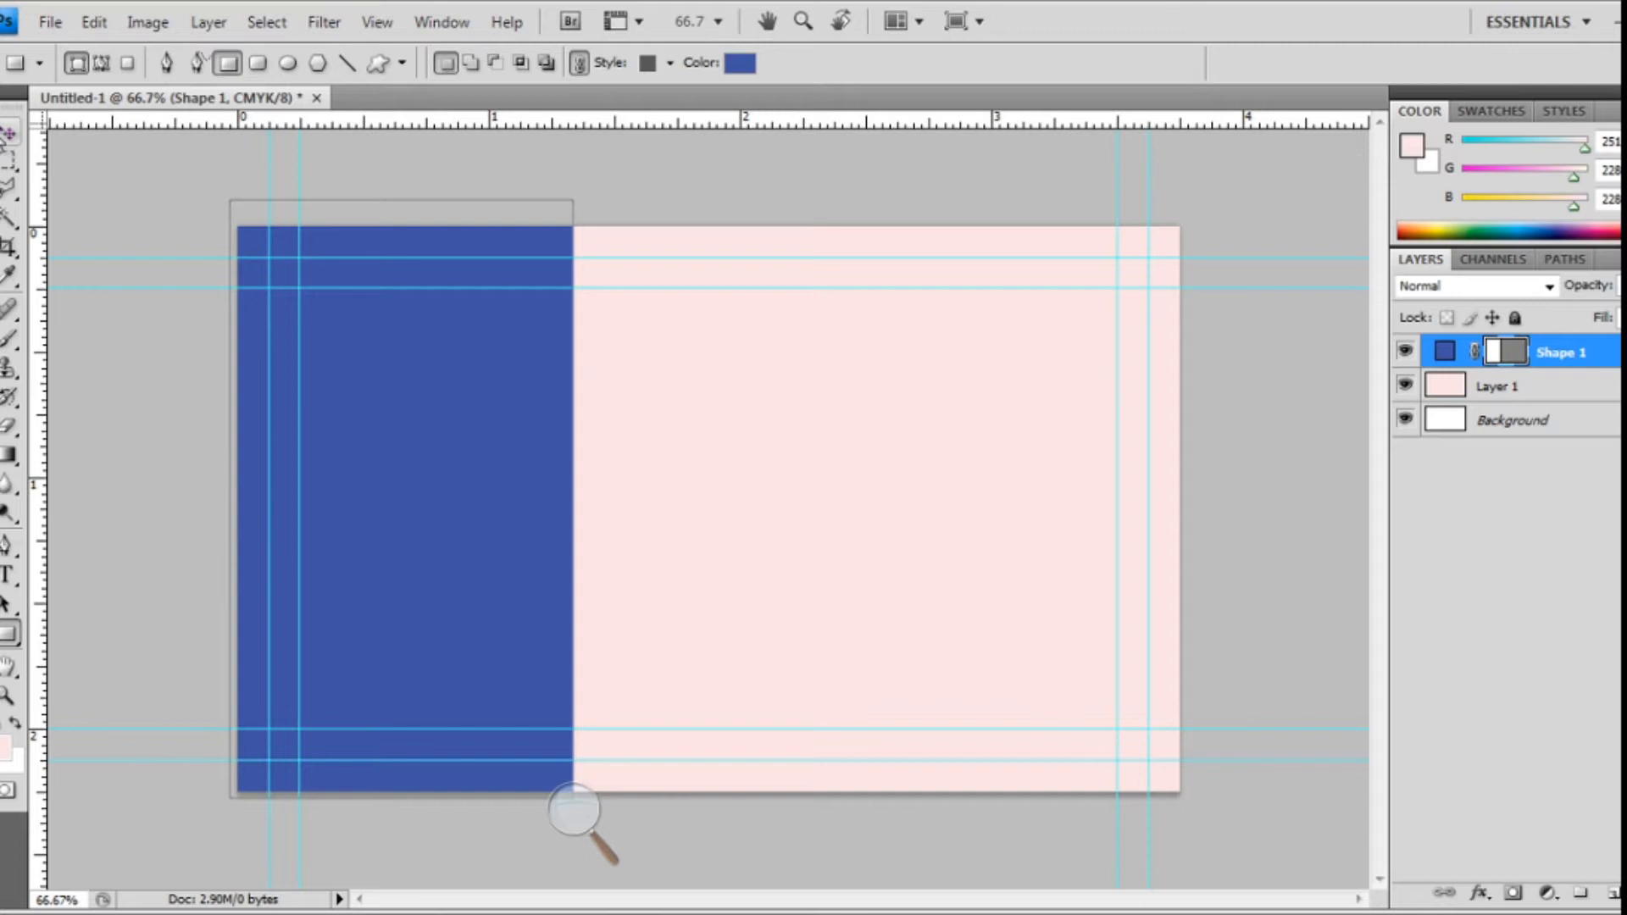
- Switch to the Move tool and briefly enter, then exit, Free Transform on the rectangle
click(10, 133)
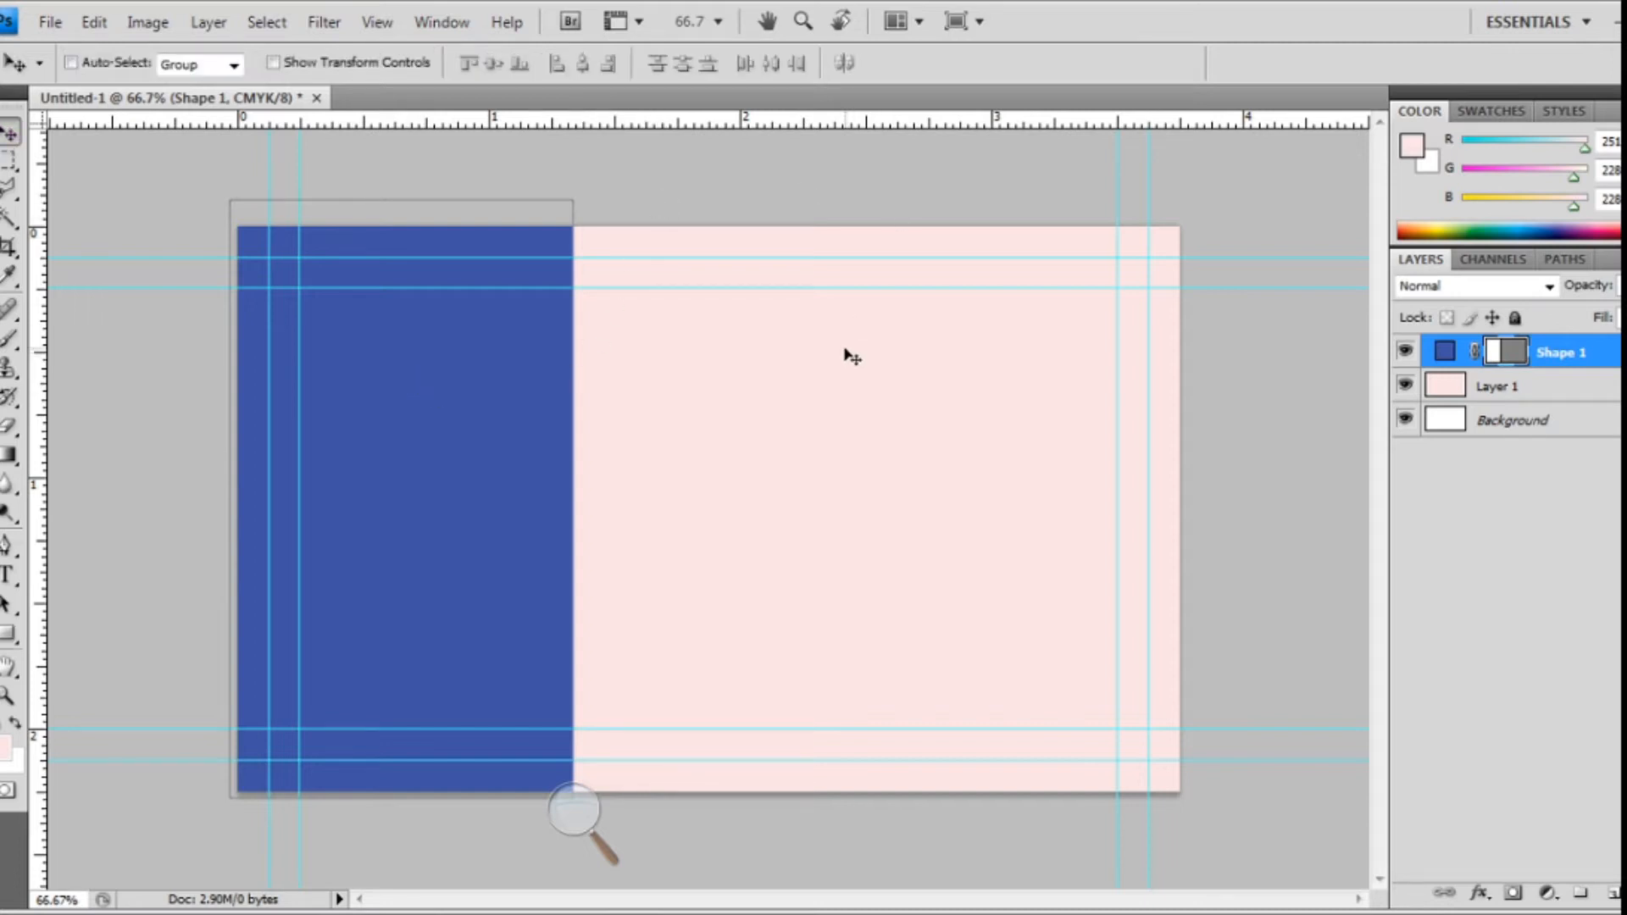
key(ctrl+t)
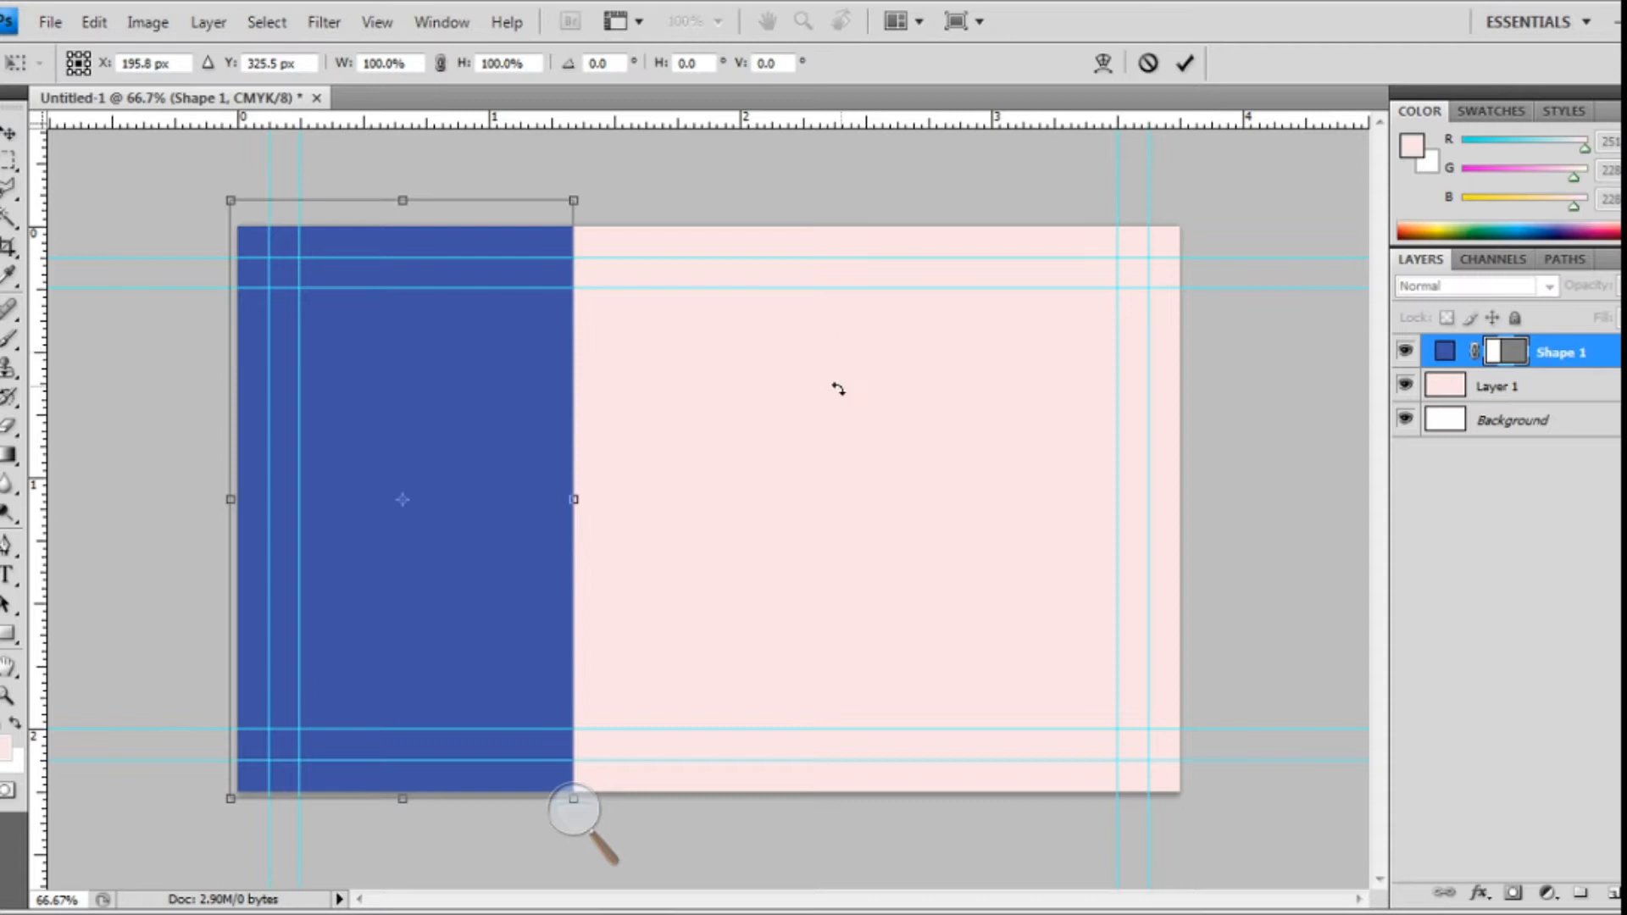
key(Return)
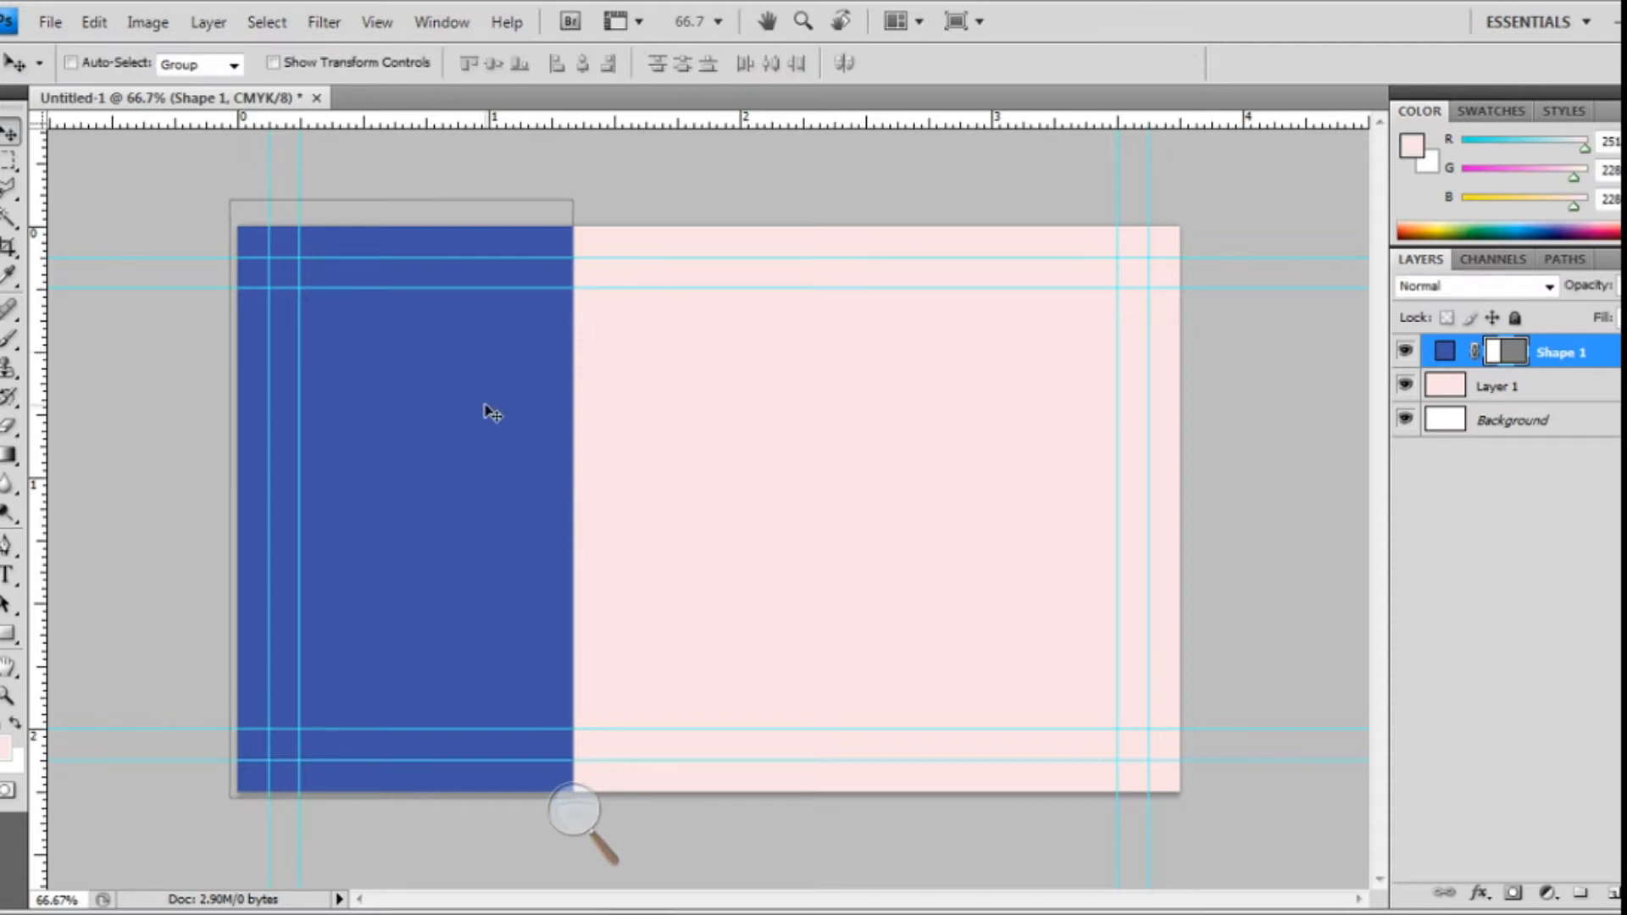
- Warp Shape 1's right edge into an S-curve with Free Transform Path and commit it
click(95, 19)
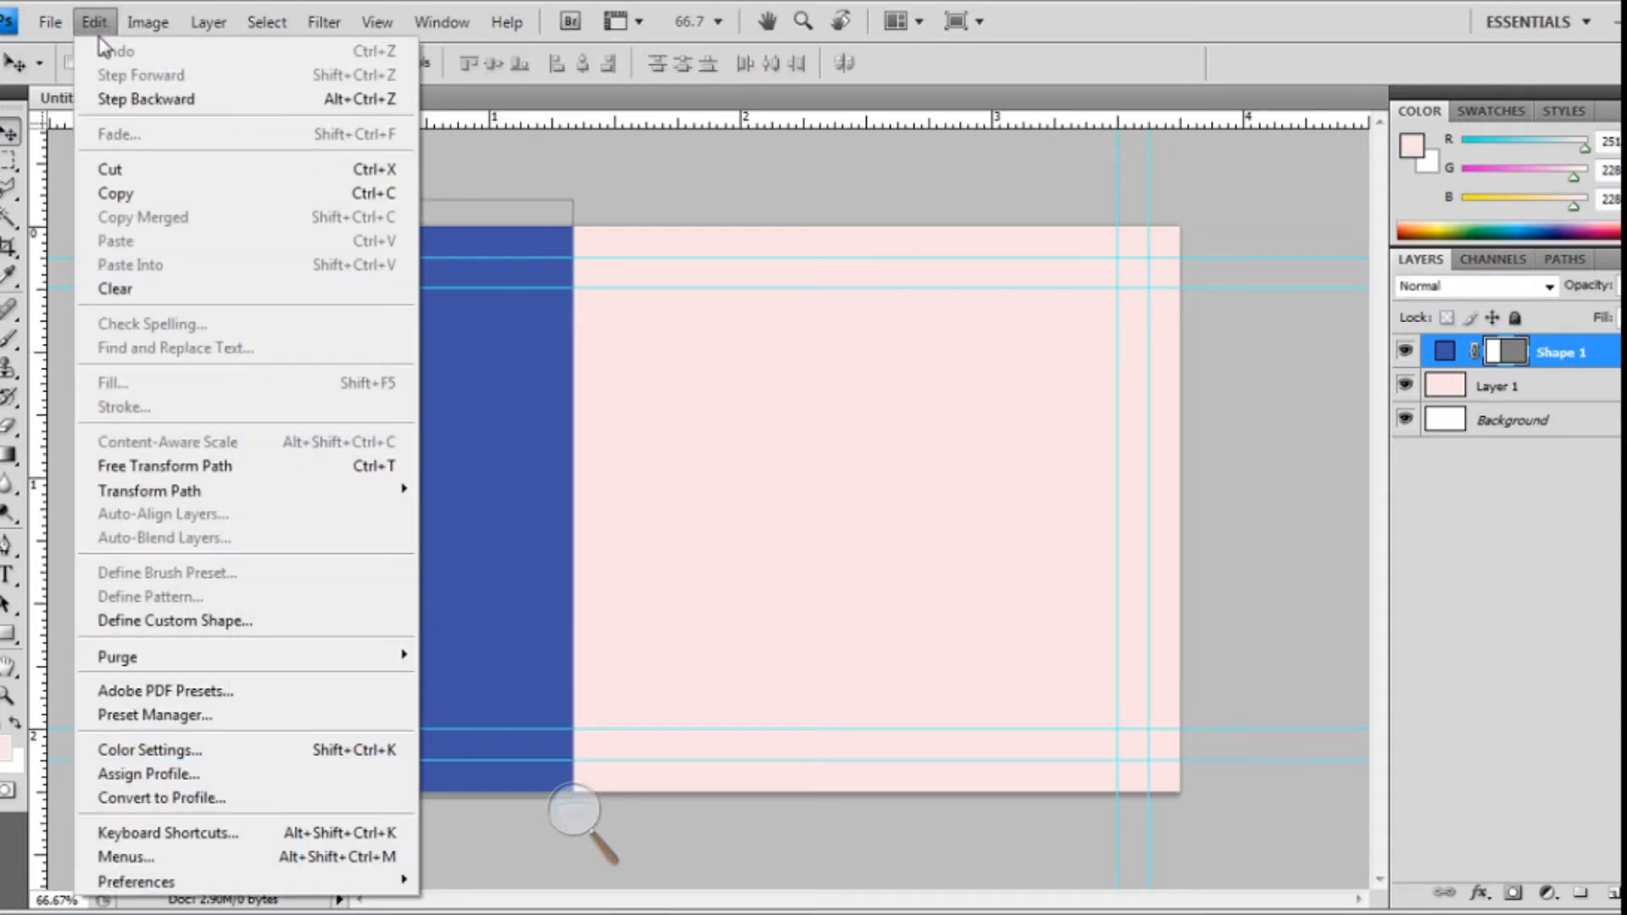
click(180, 479)
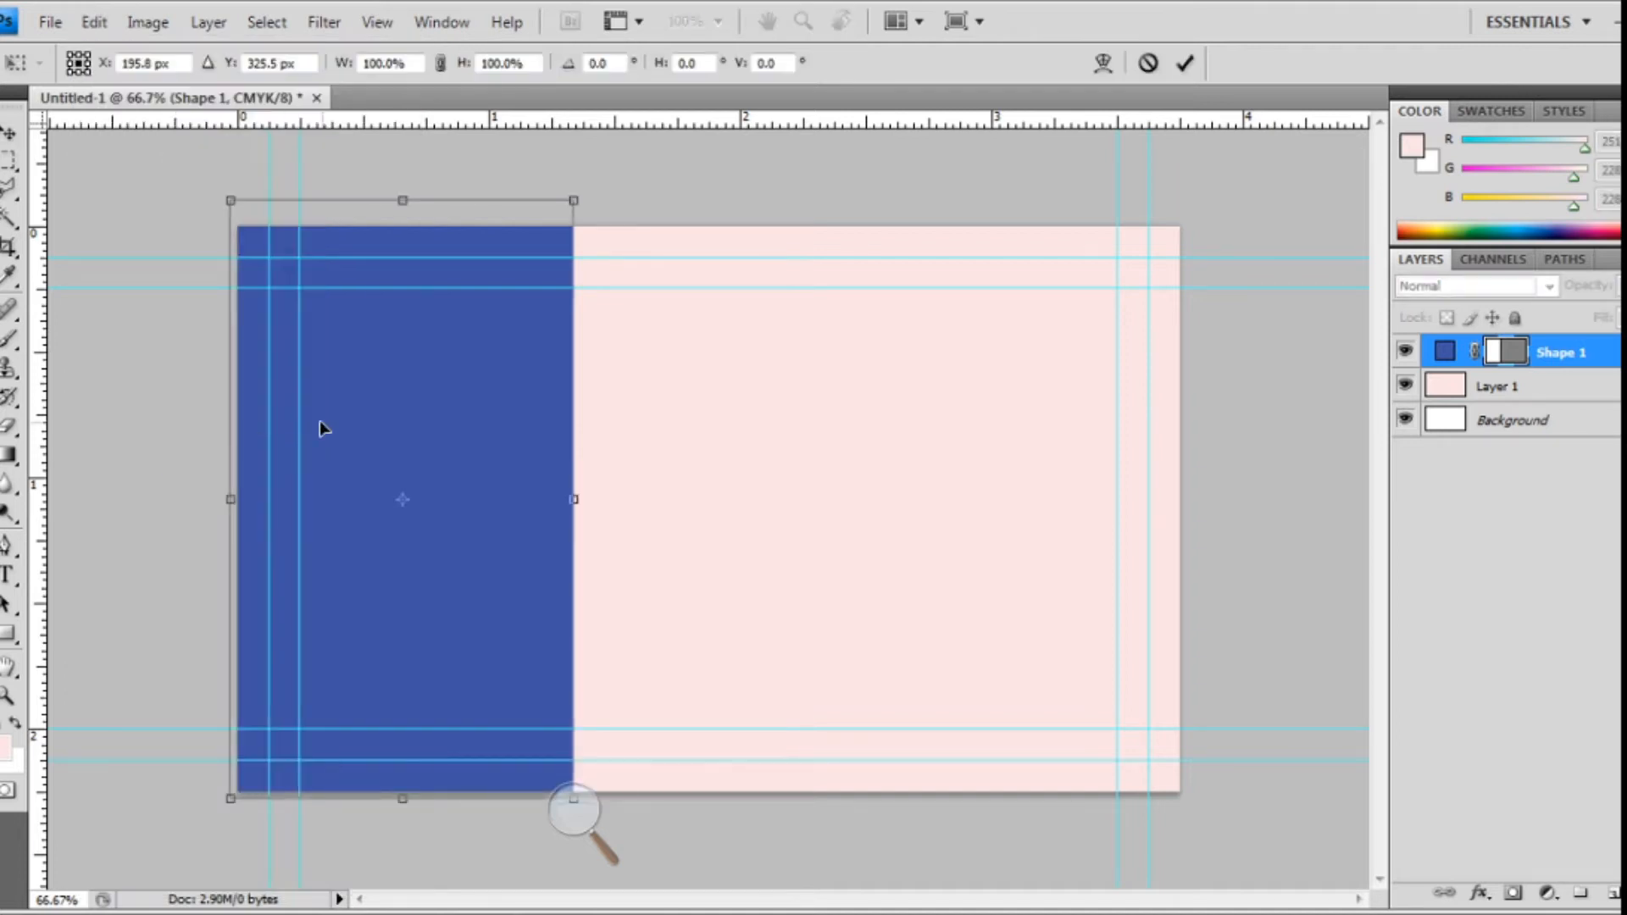
right_click(390, 374)
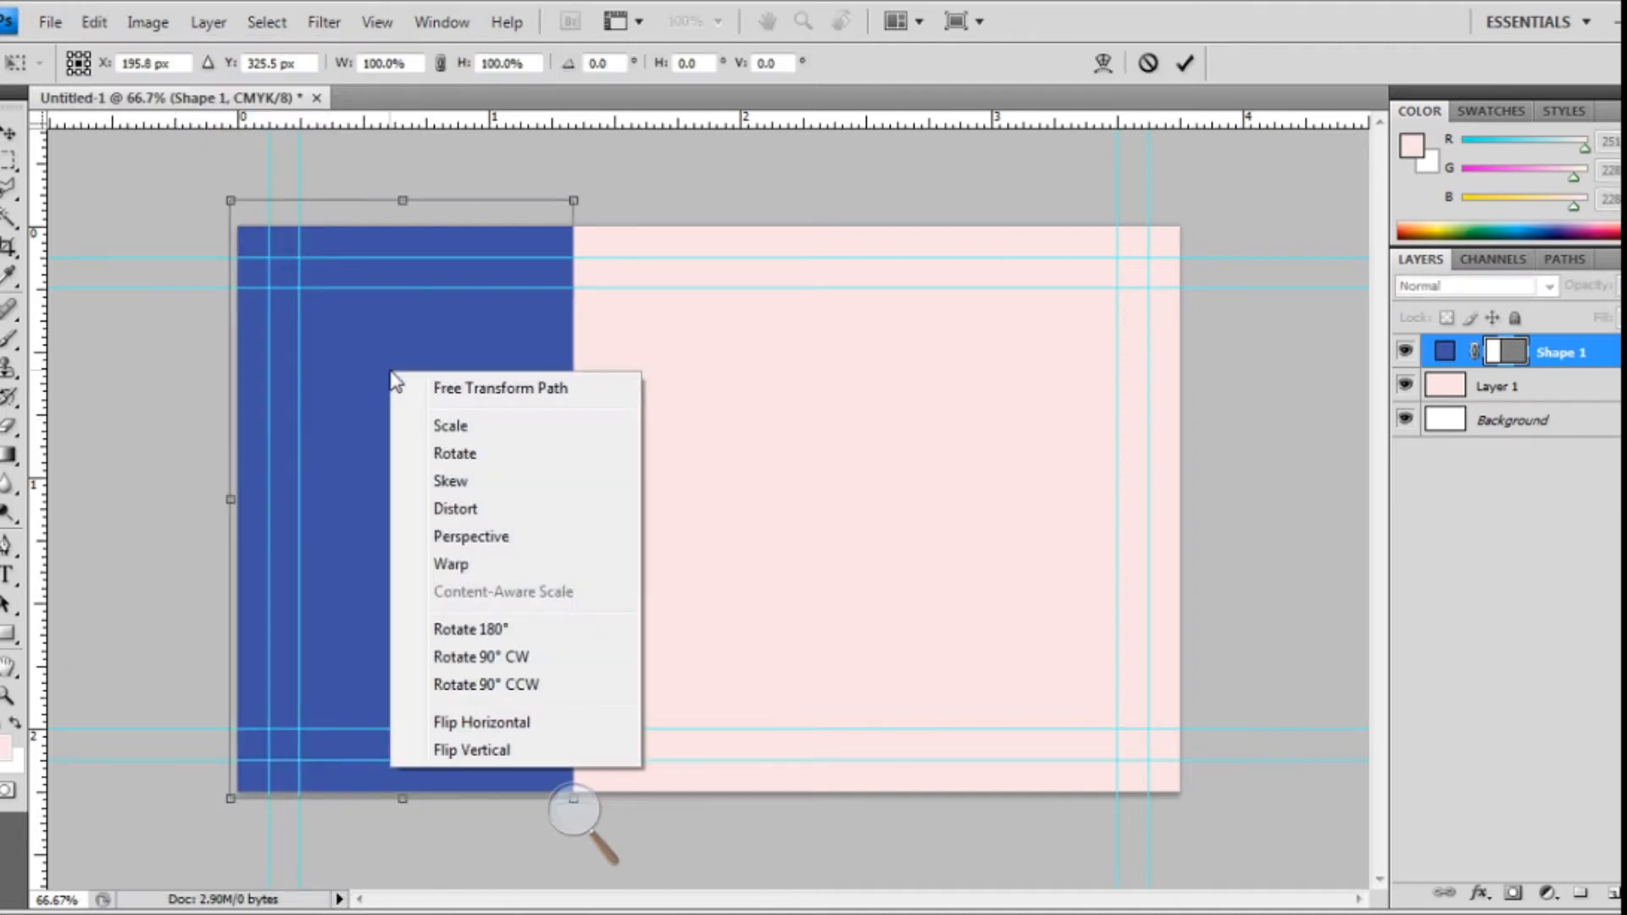
click(451, 564)
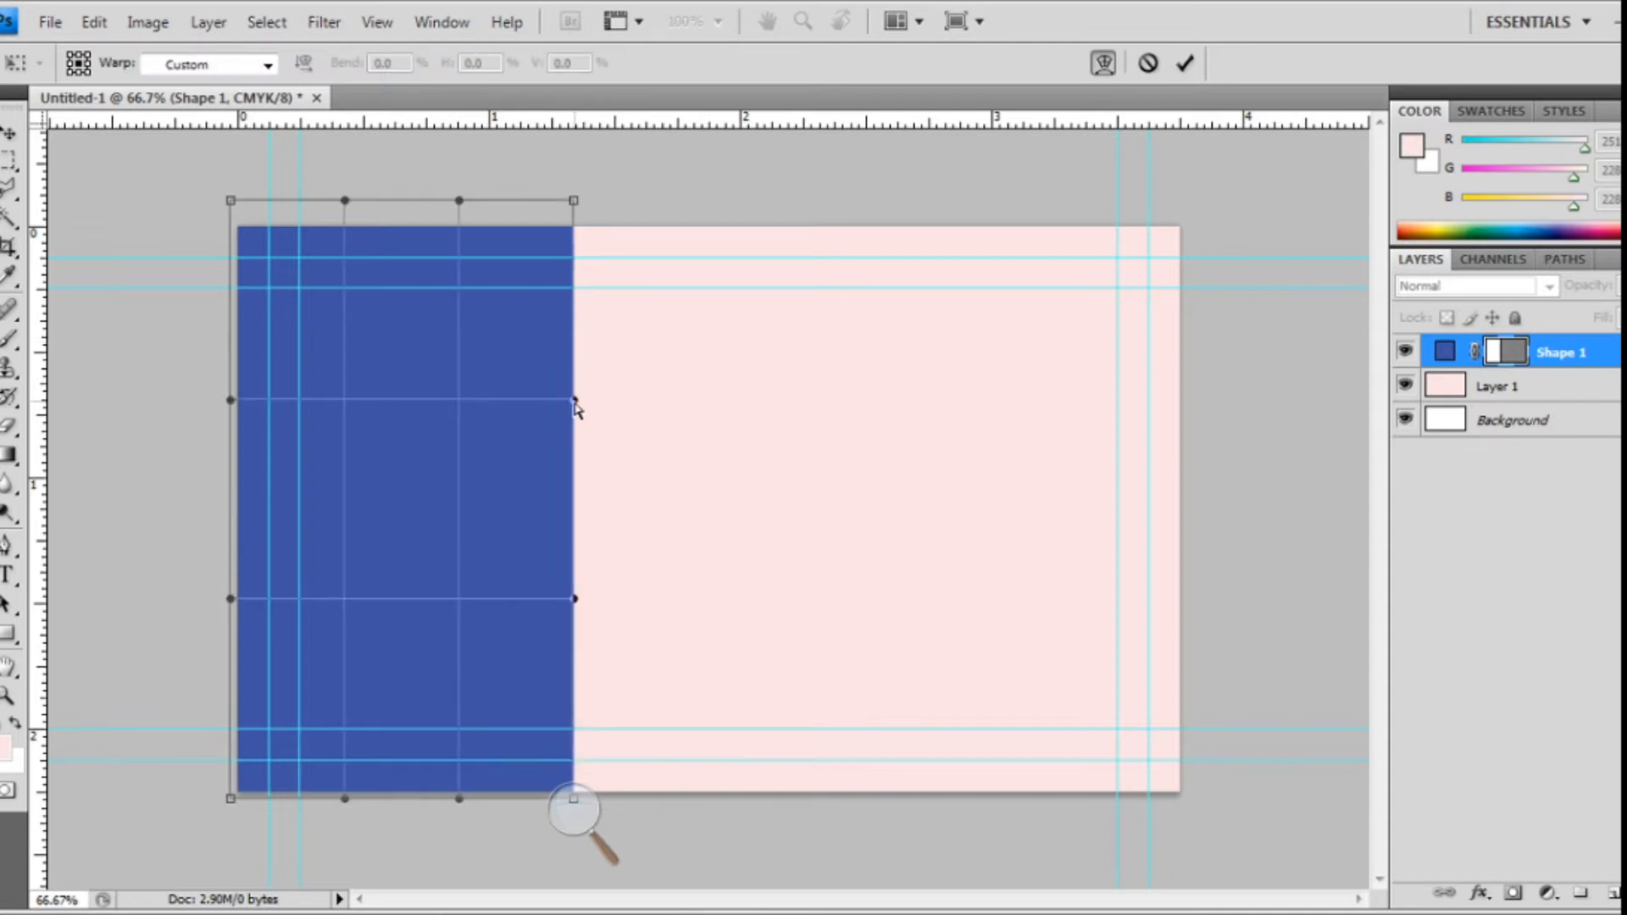
drag(576, 406, 639, 405)
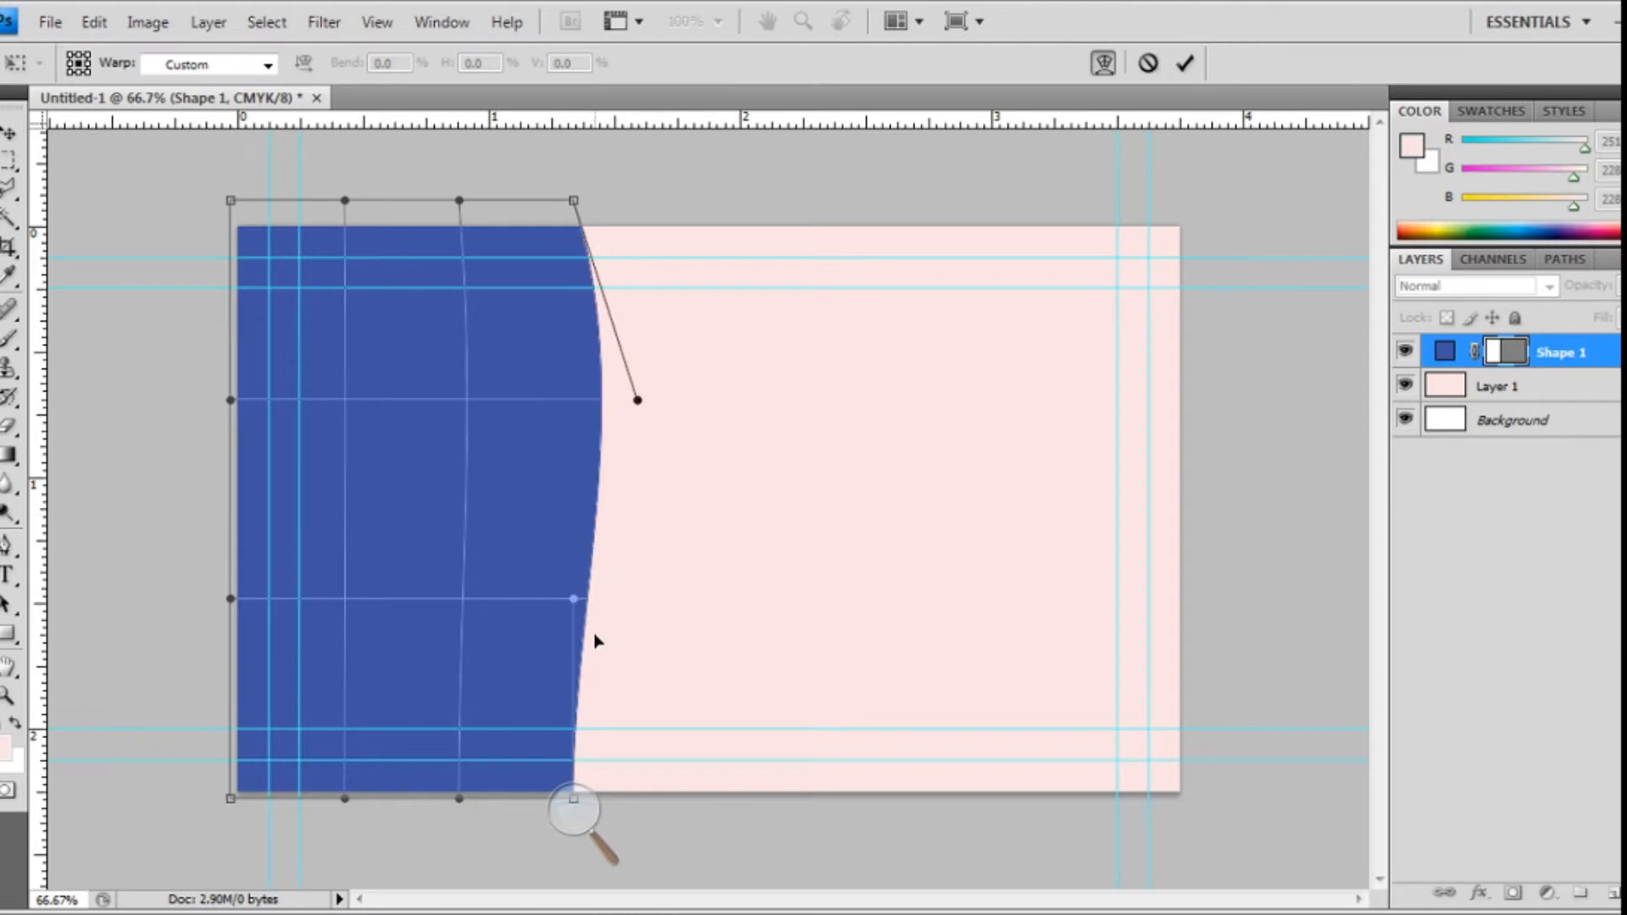
drag(584, 608, 404, 581)
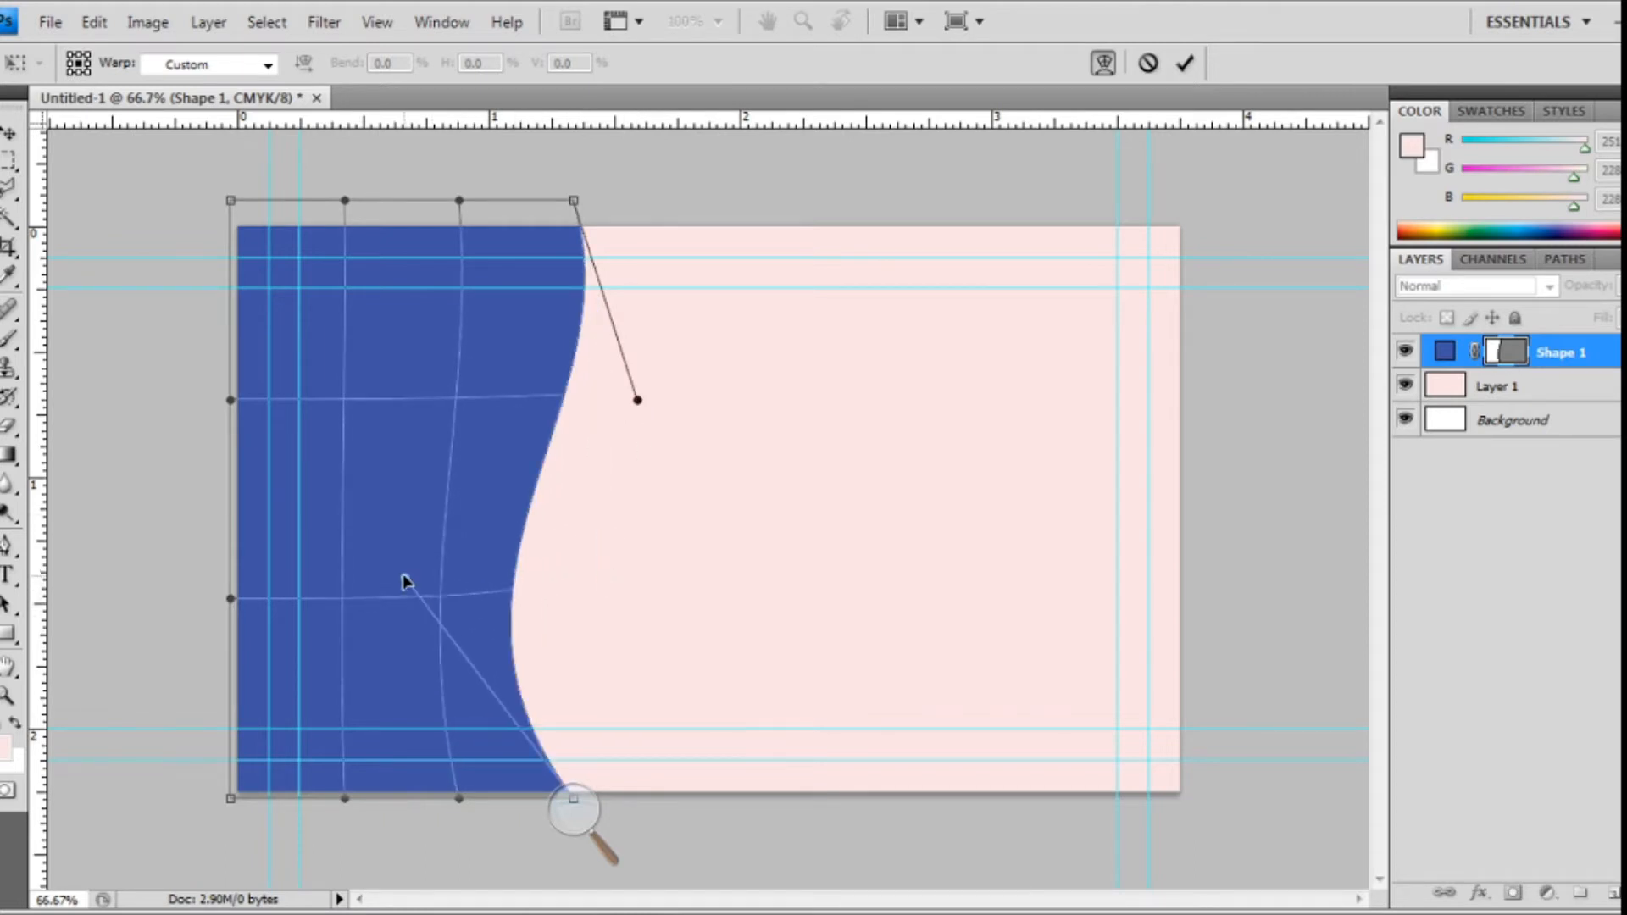
drag(646, 401, 606, 390)
drag(403, 578, 434, 519)
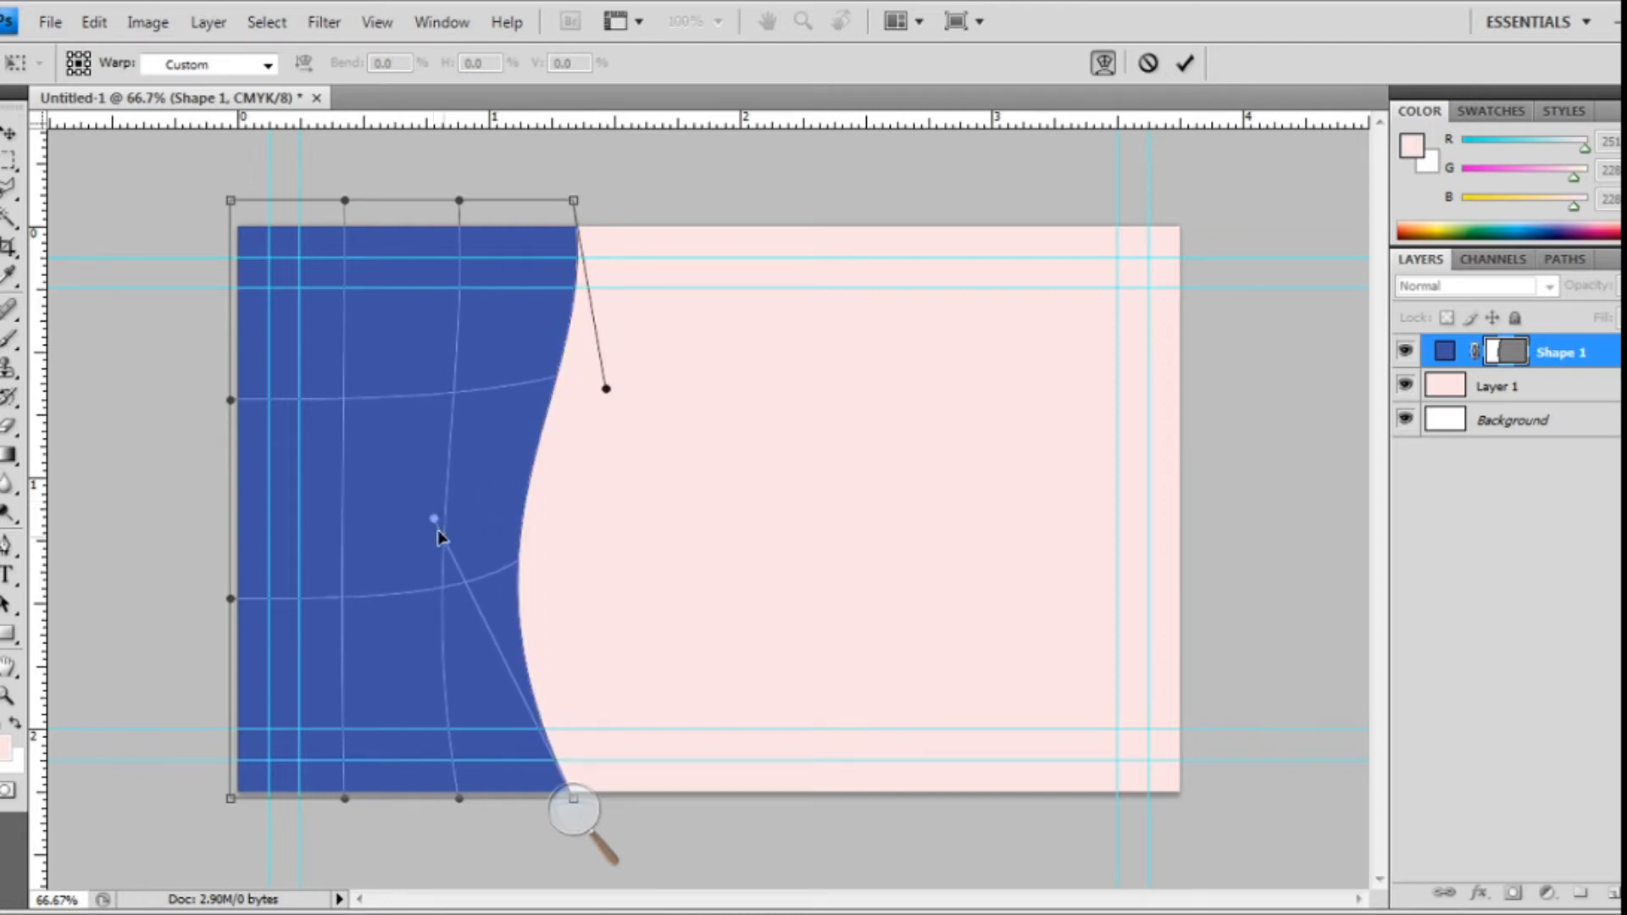
drag(606, 390, 660, 386)
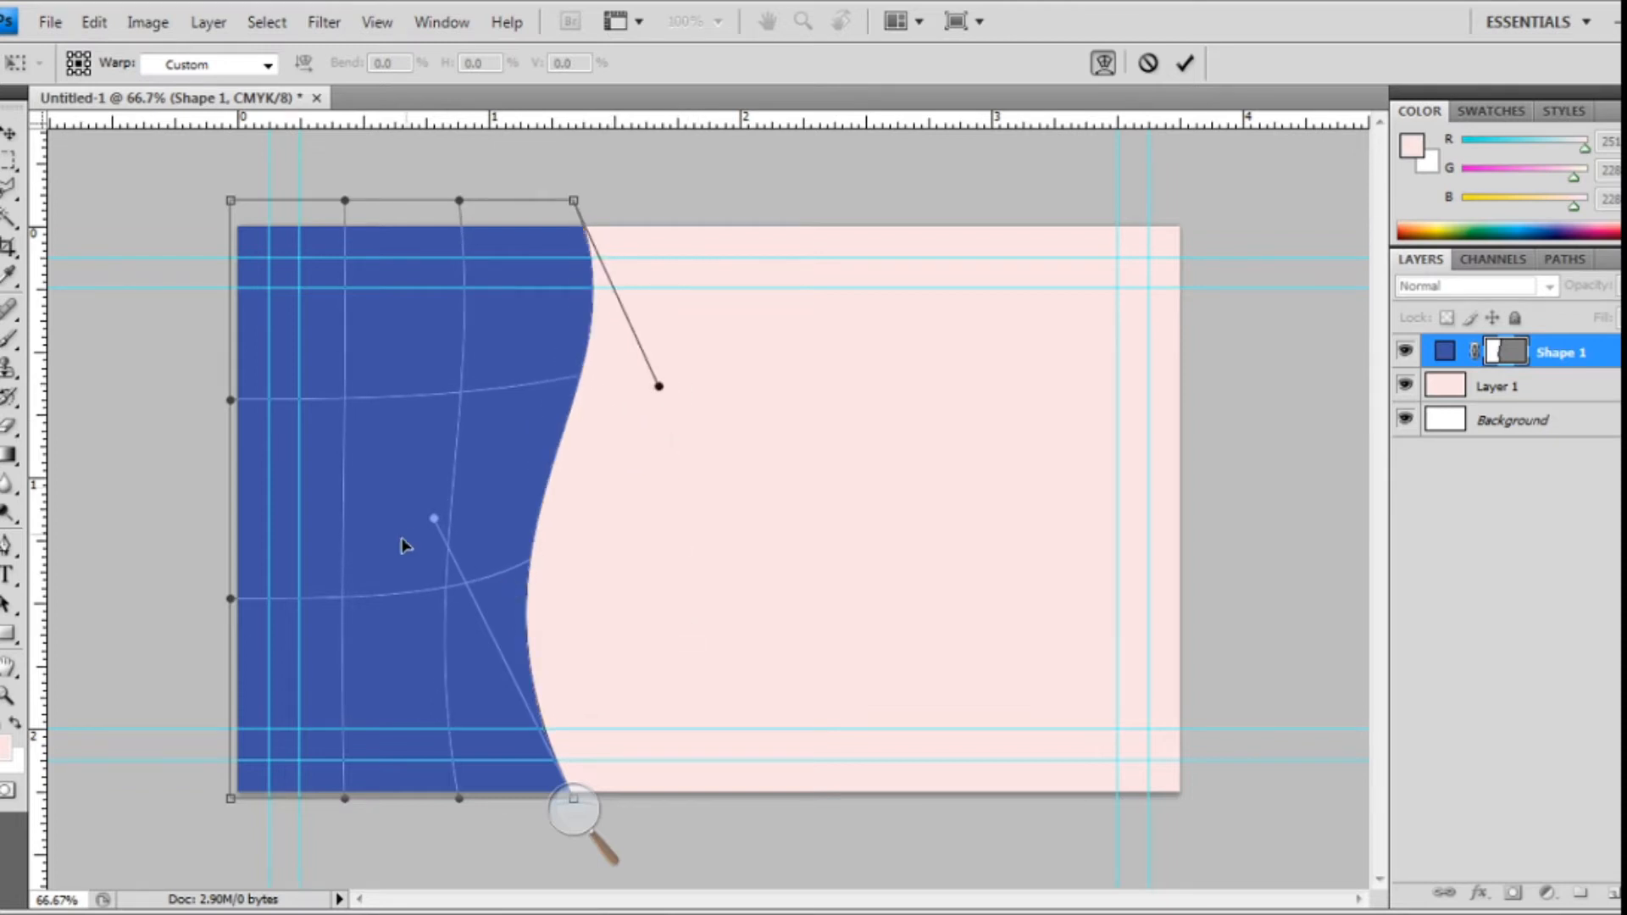
drag(432, 524, 375, 583)
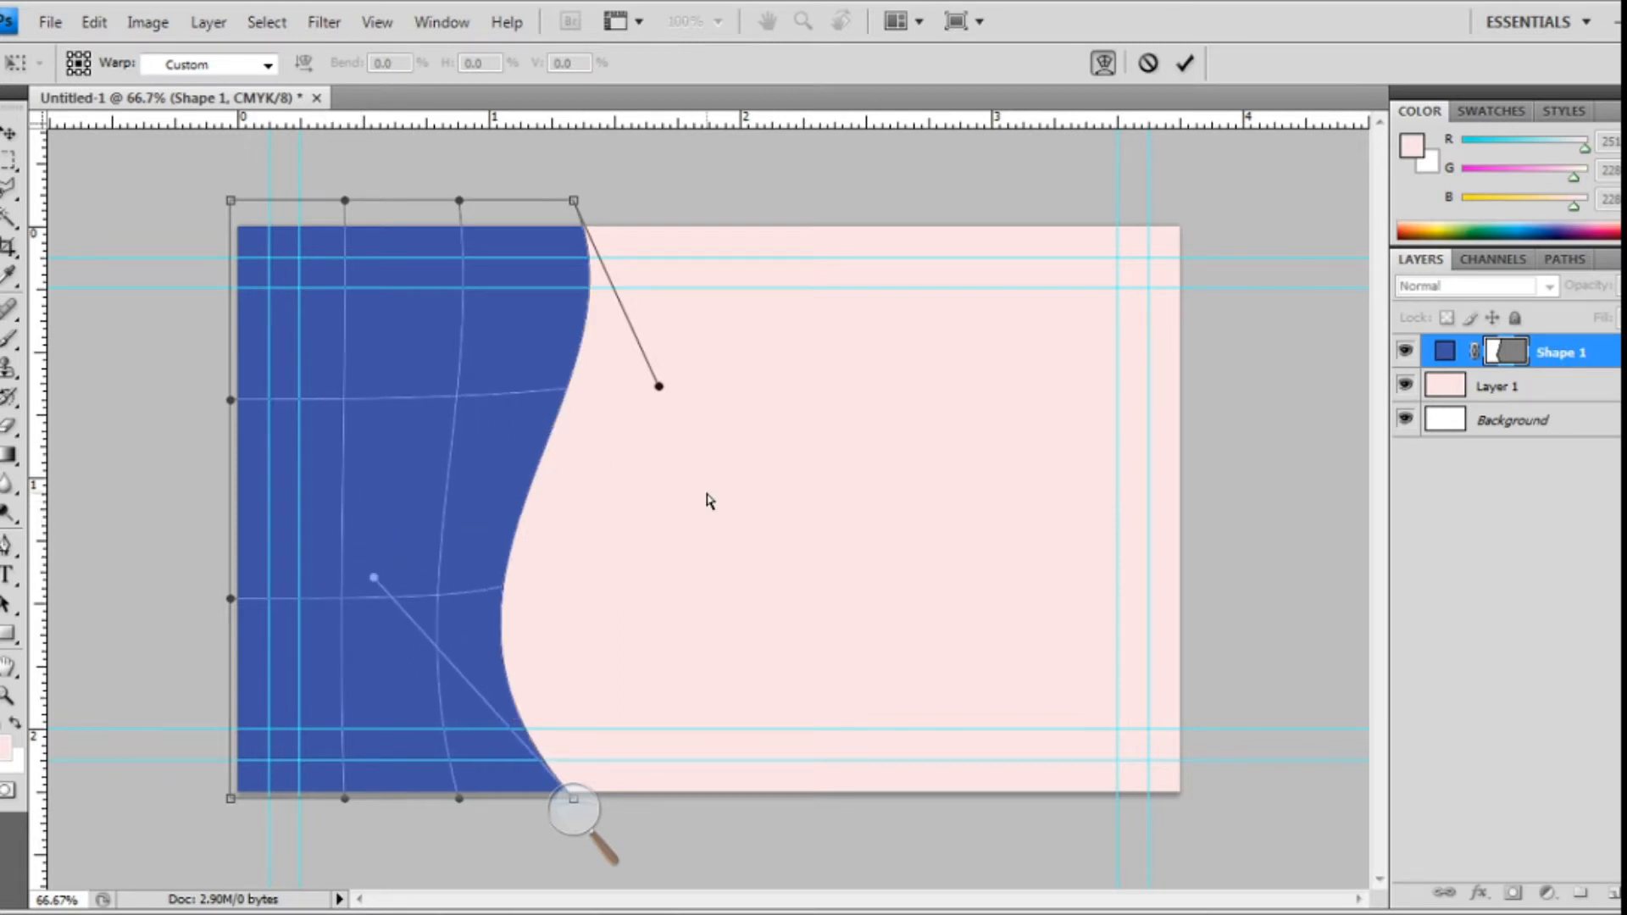
key(Return)
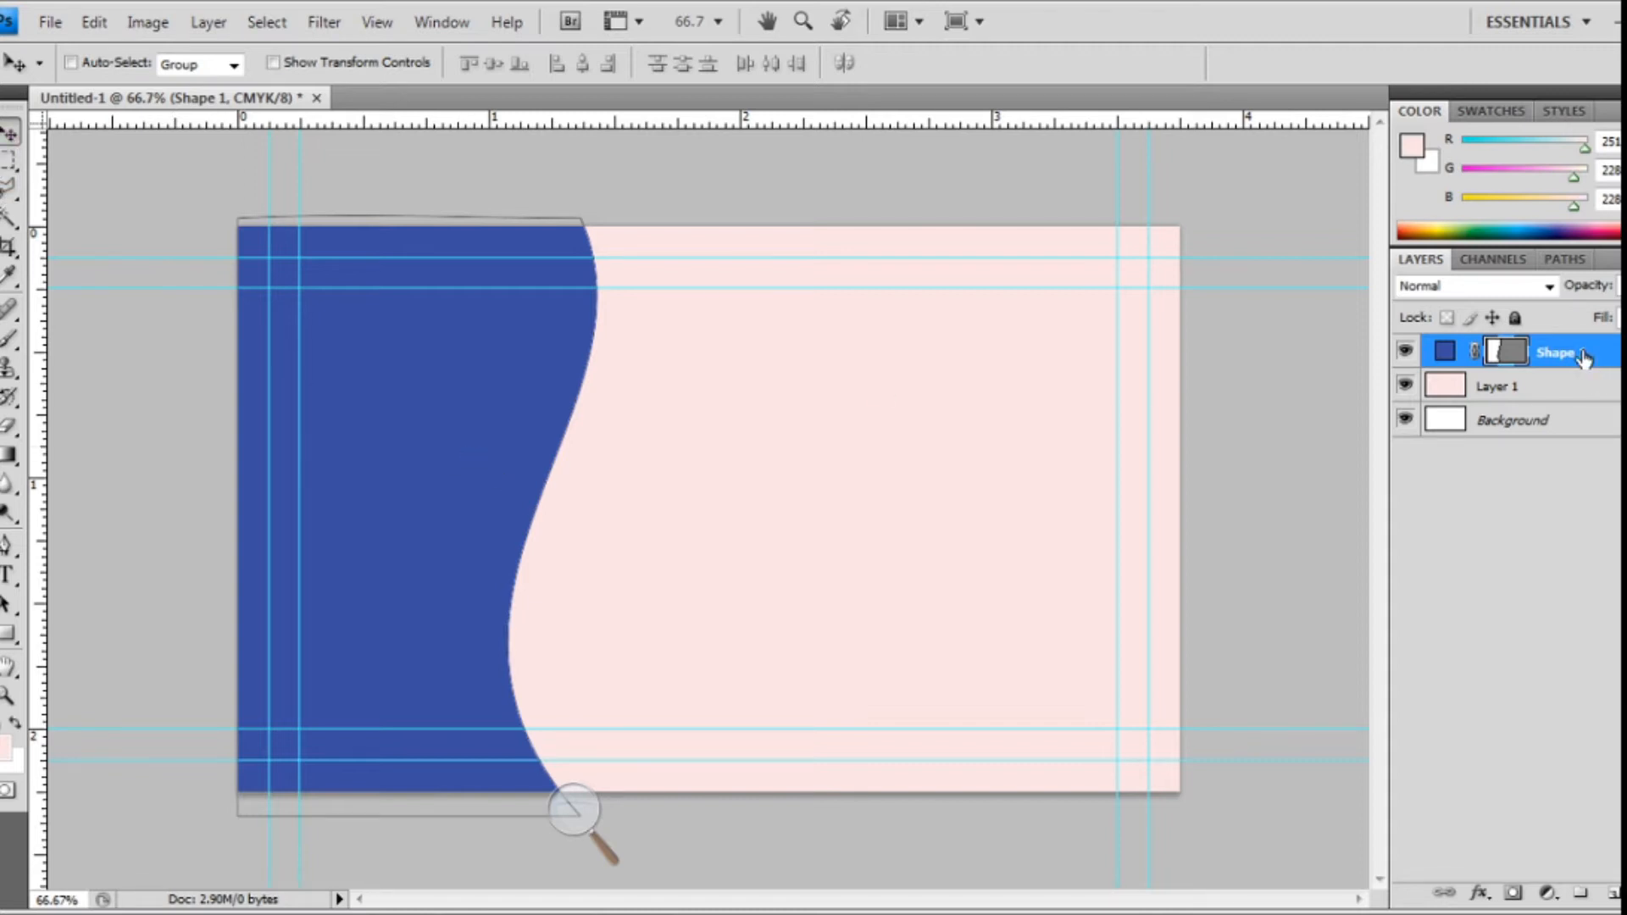
- Duplicate the wave layer and recolour the original Shape 1 bright cyan
key(ctrl+j)
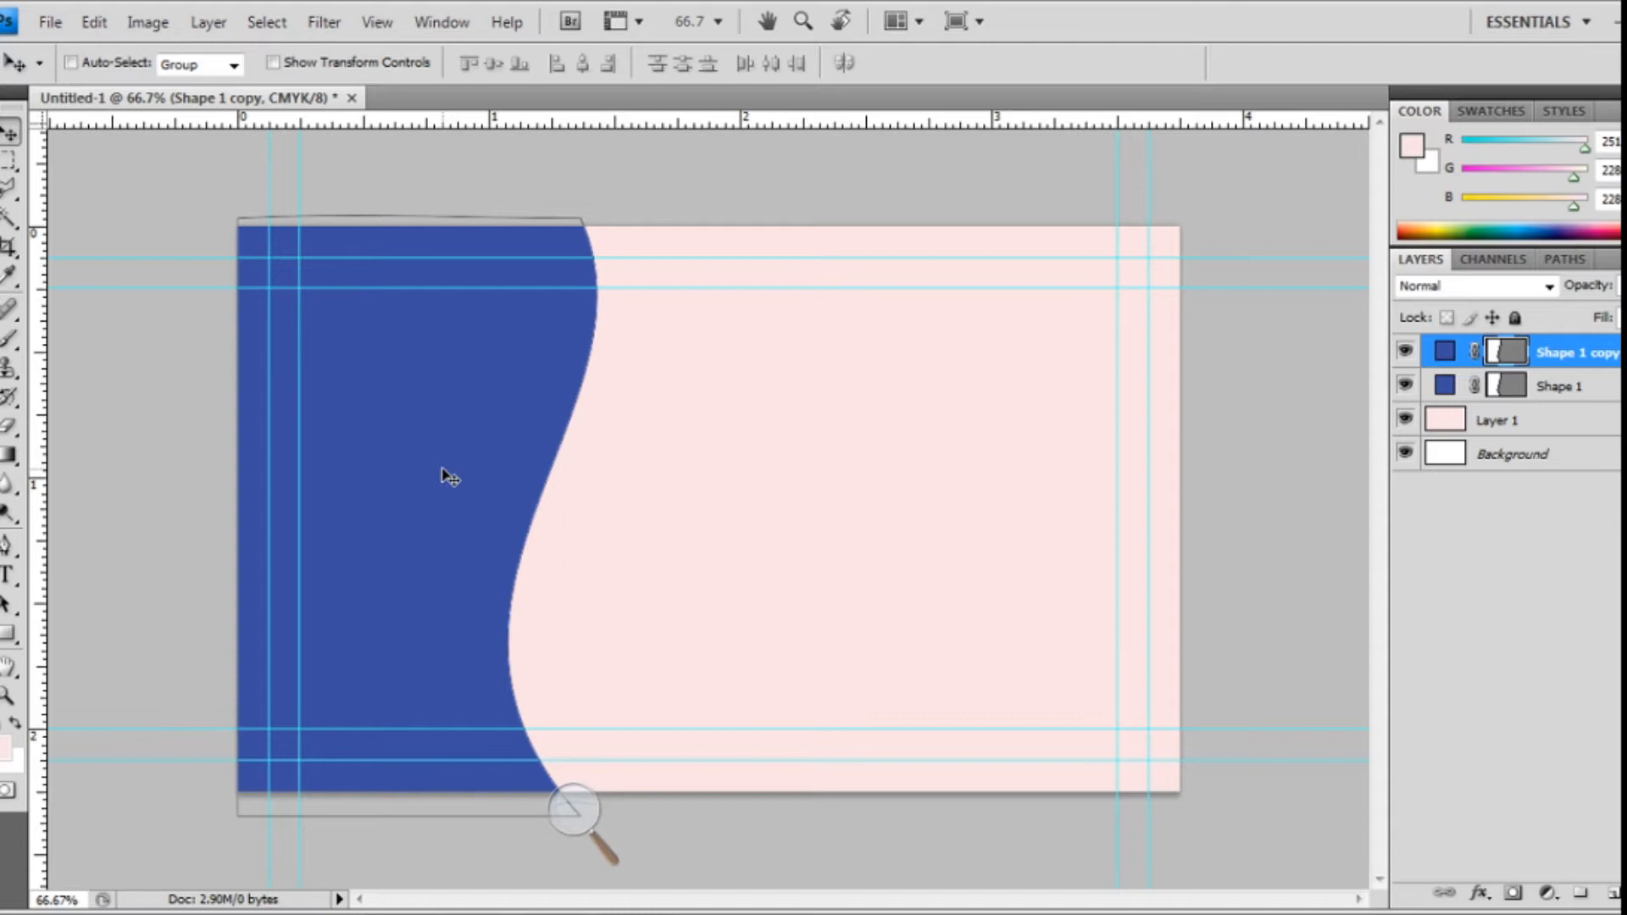
click(1587, 385)
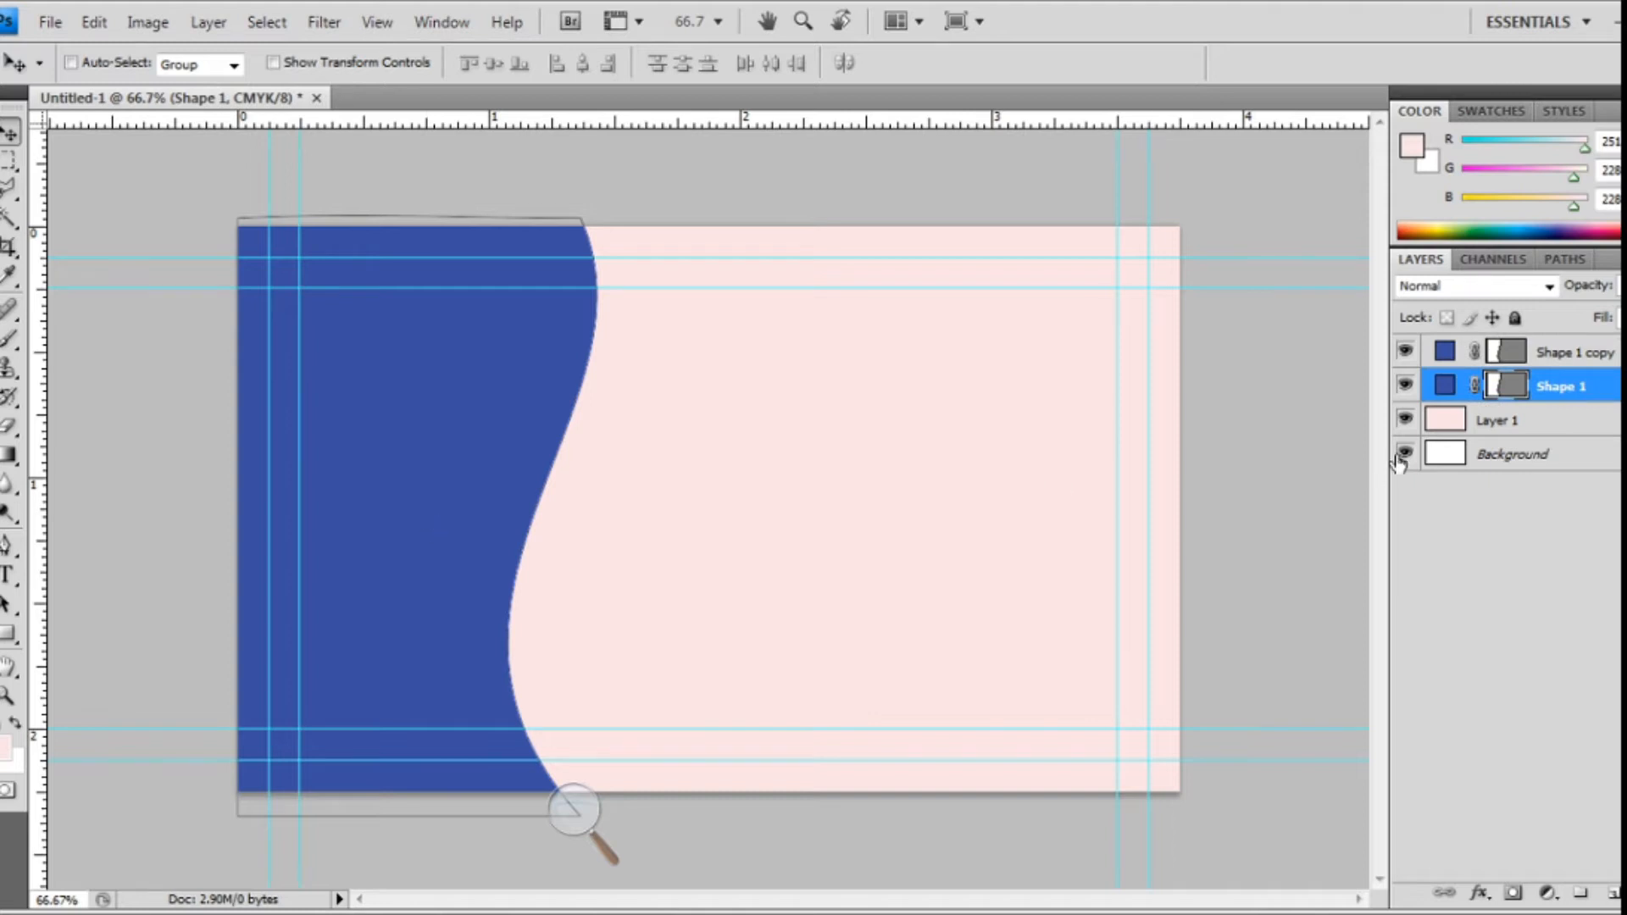
double_click(1448, 388)
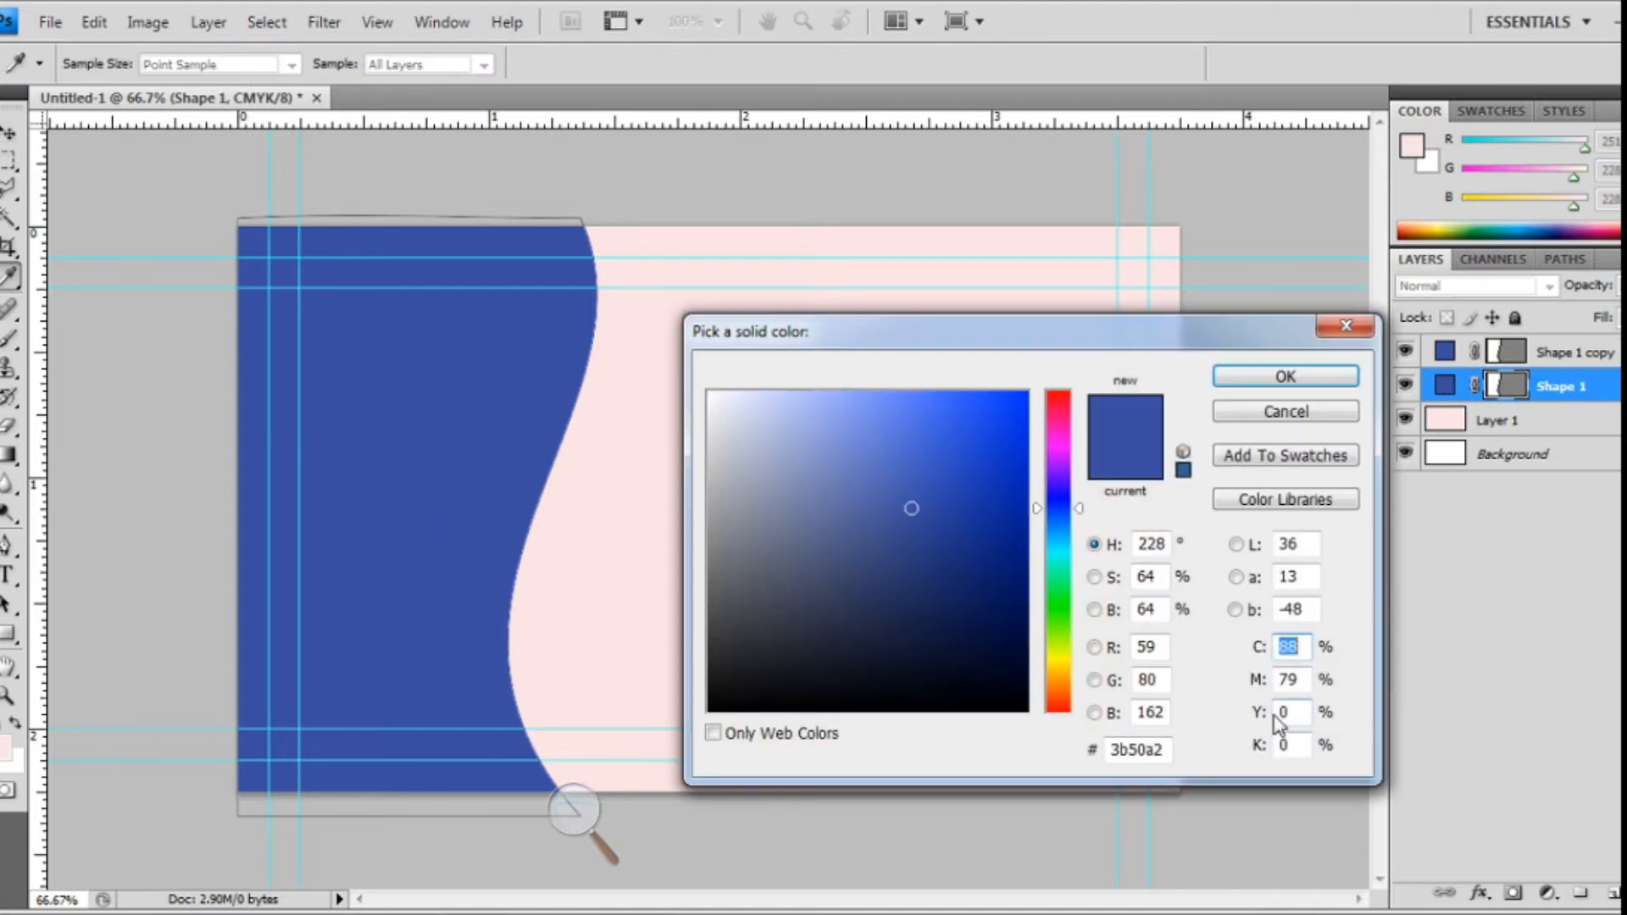
mouse_move(1073, 518)
mouse_down()
mouse_move(1075, 585)
mouse_move(1075, 545)
mouse_up()
click(987, 465)
drag(987, 465, 999, 432)
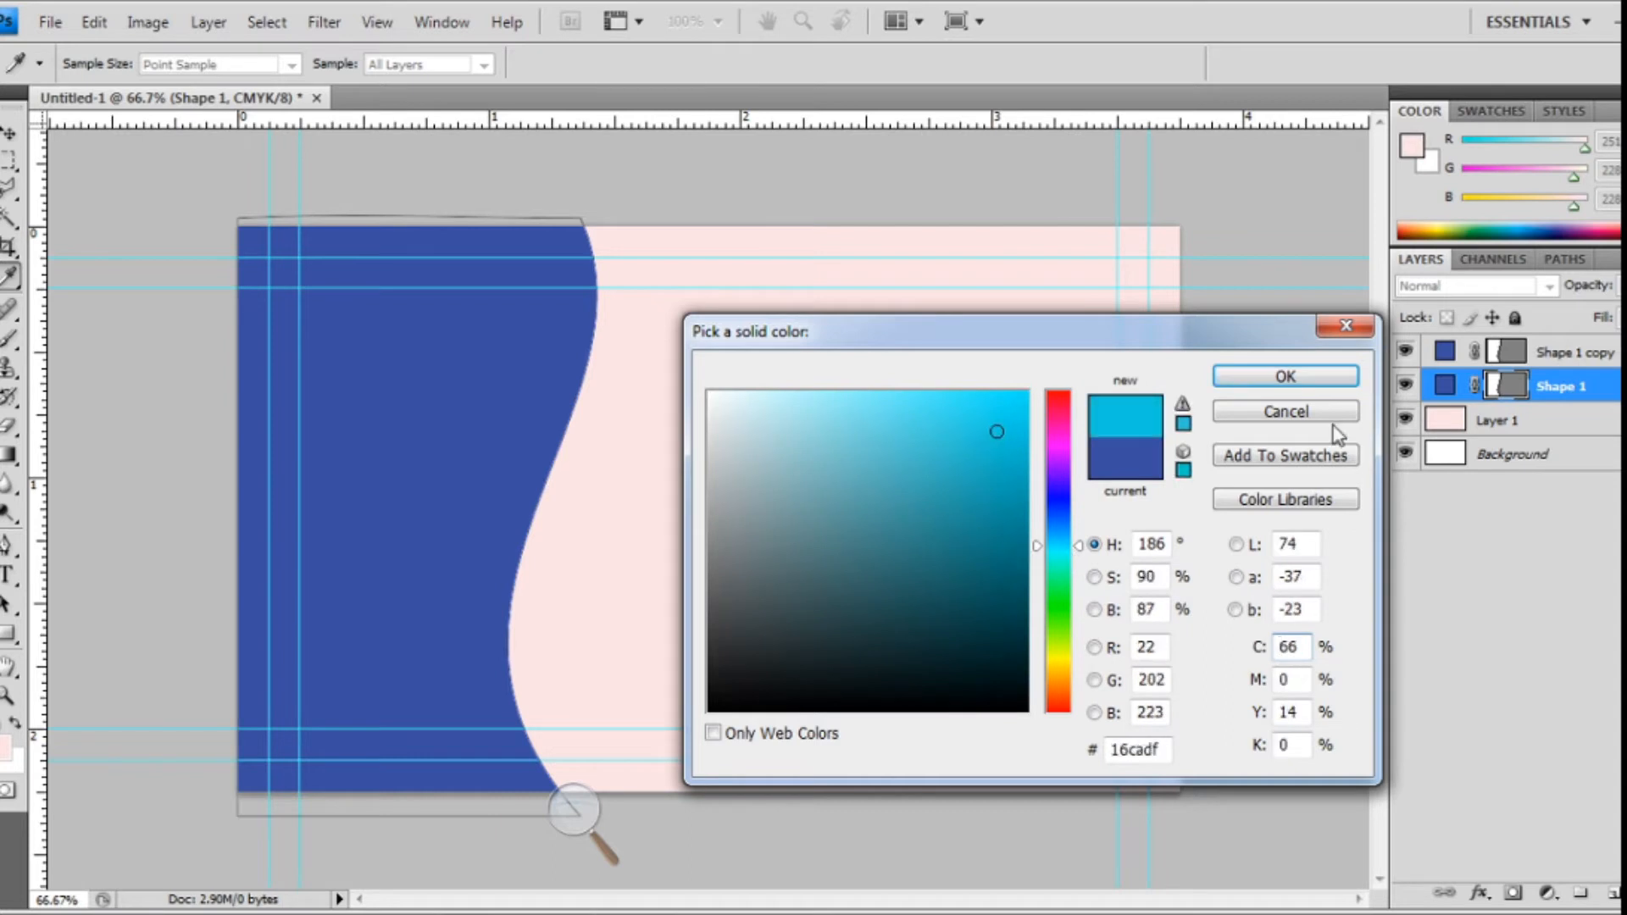
click(1310, 375)
- Nudge Shape 1 slightly right so a thin cyan band shows along the curve
key(Right)
key(Right)
key(Right)
key(Right)
key(Right)
key(Right)
key(Right)
key(Right)
key(Right)
key(Right)
key(Right)
key(Right)
key(Right)
key(Right)
key(Right)
key(Right)
key(Right)
key(Right)
key(Right)
key(Right)
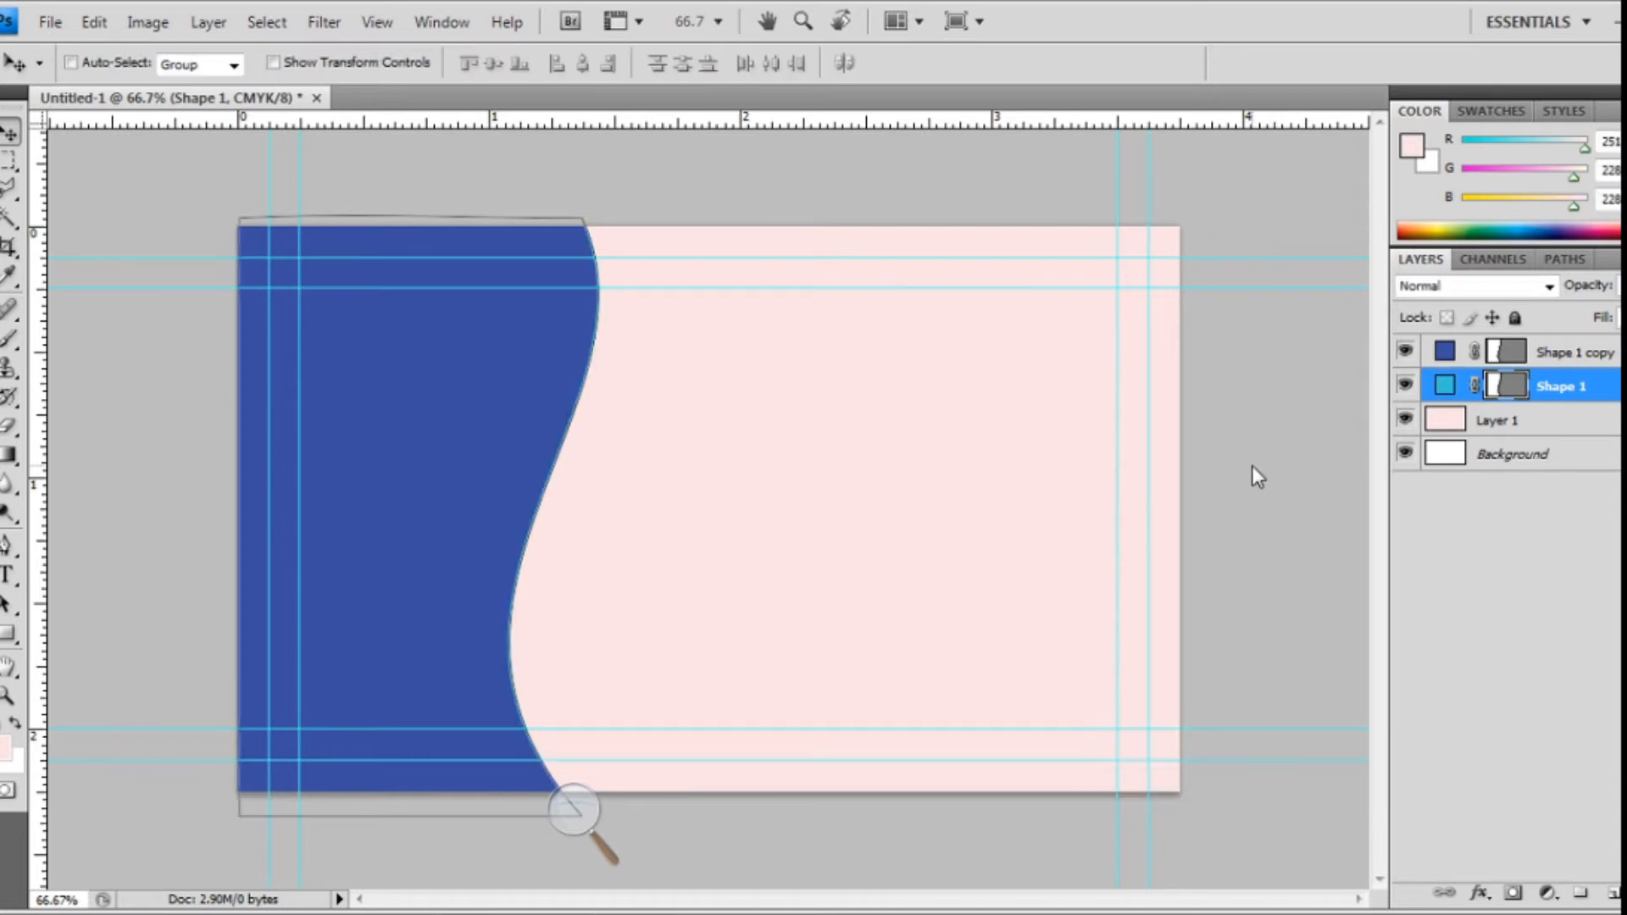
key(Right)
key(Right)
key(Right)
key(Right)
key(Right)
key(Right)
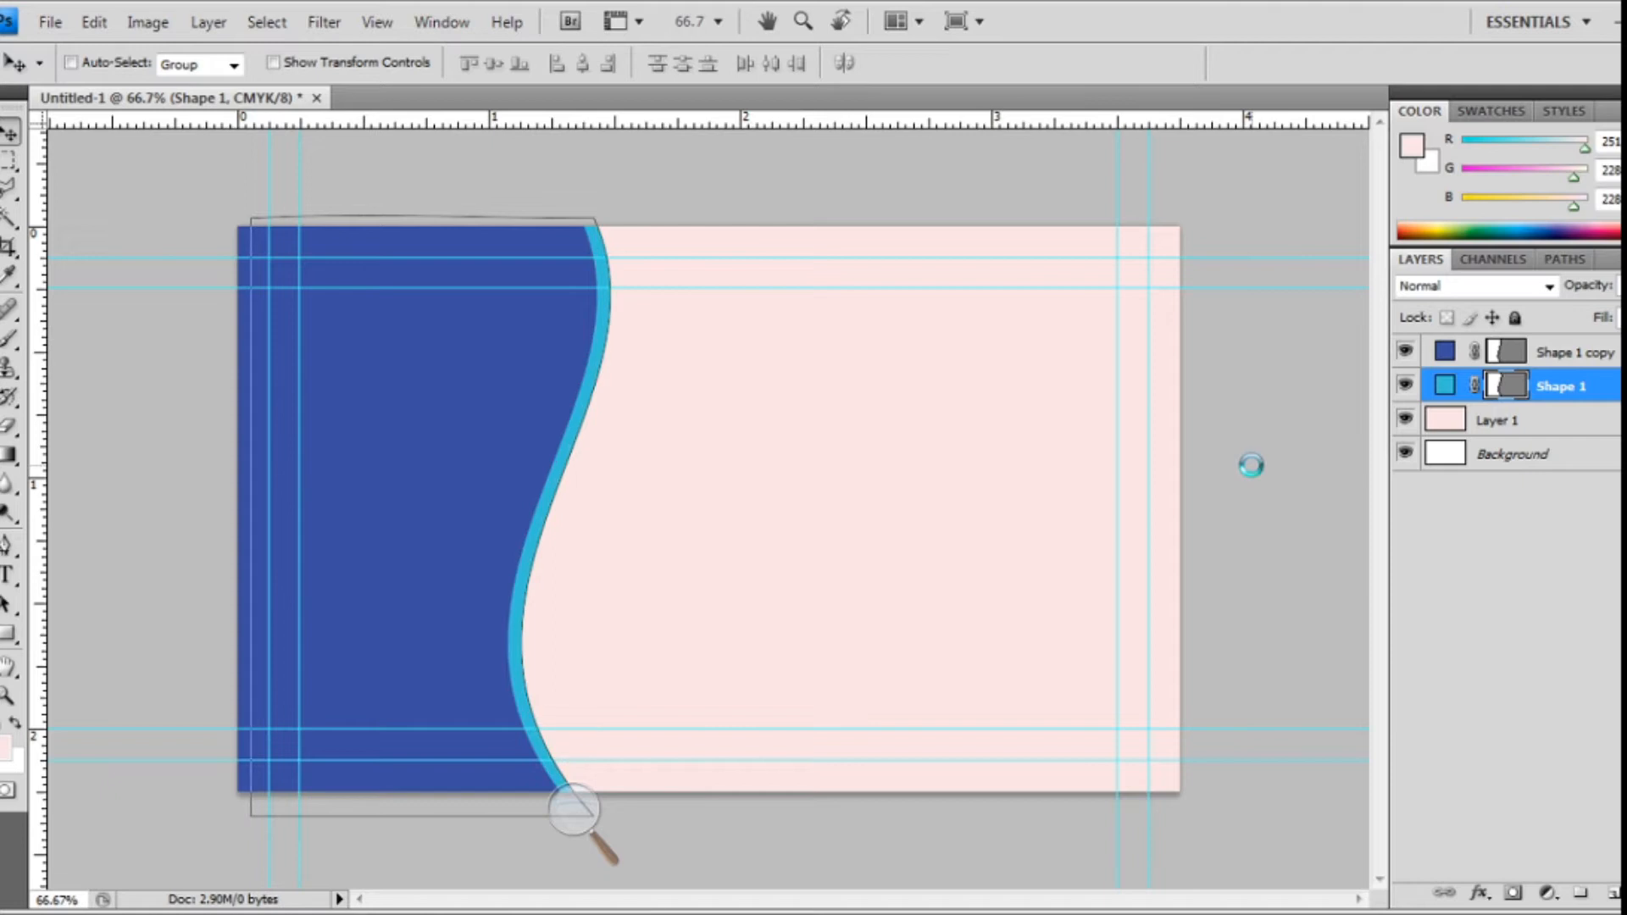
key(Left)
key(Left)
key(Left)
key(Left)
key(Left)
key(Left)
key(Left)
key(Left)
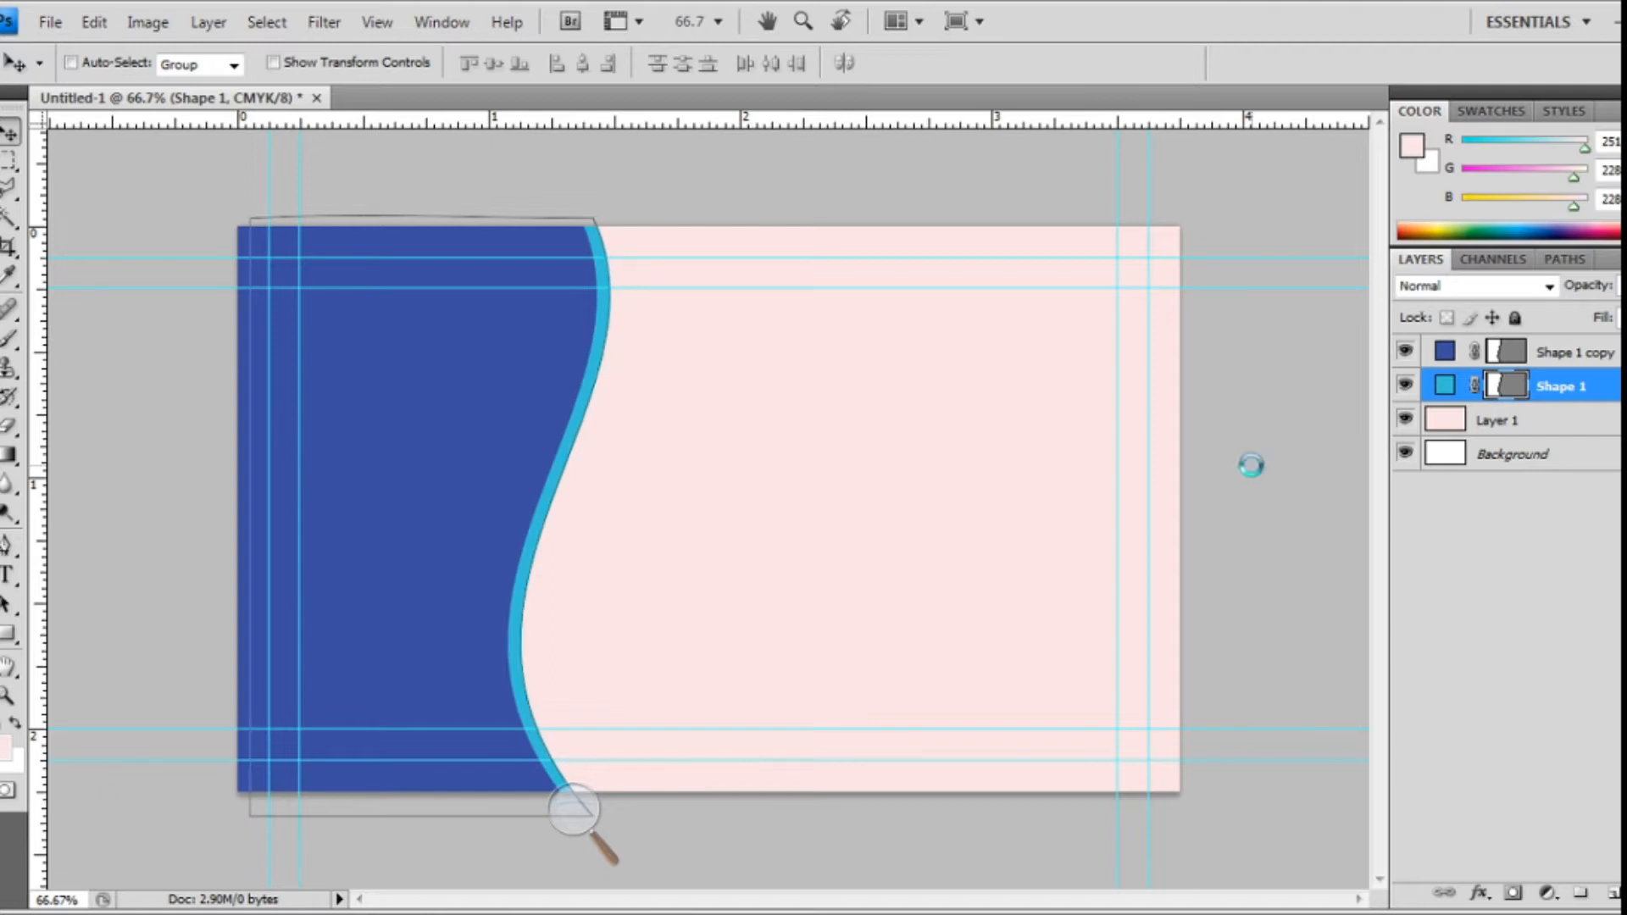
key(Right)
key(Right)
key(Right)
key(Right)
key(Left)
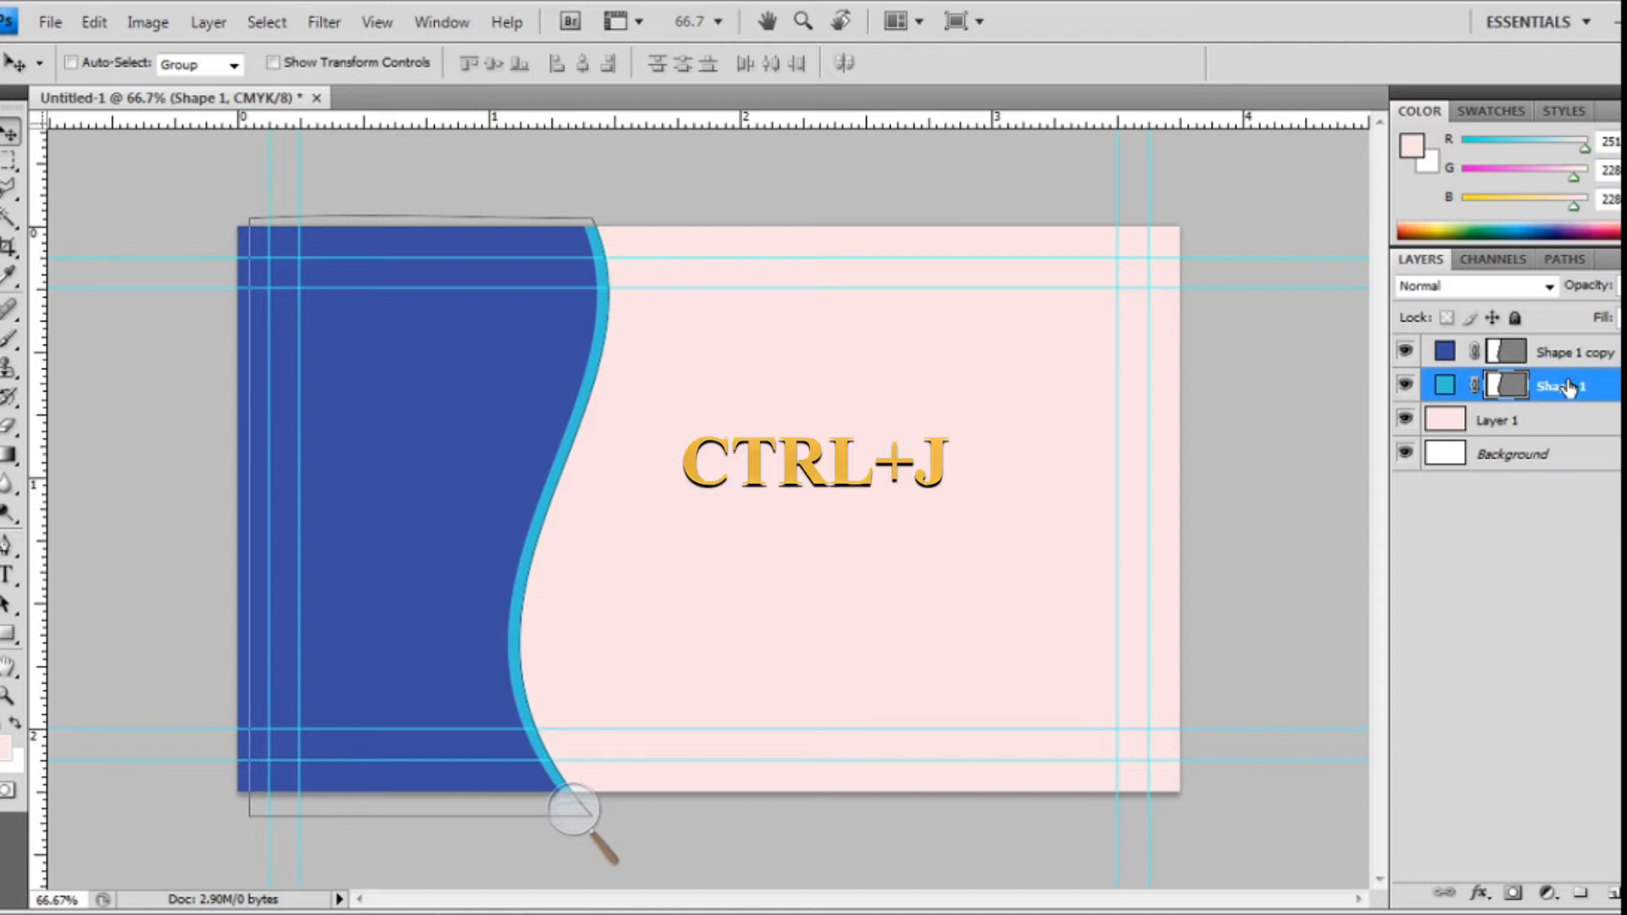
- Duplicate the cyan wave and recolour the bottom Shape 1 a lighter cyan, #2ad3ec
key(ctrl+j)
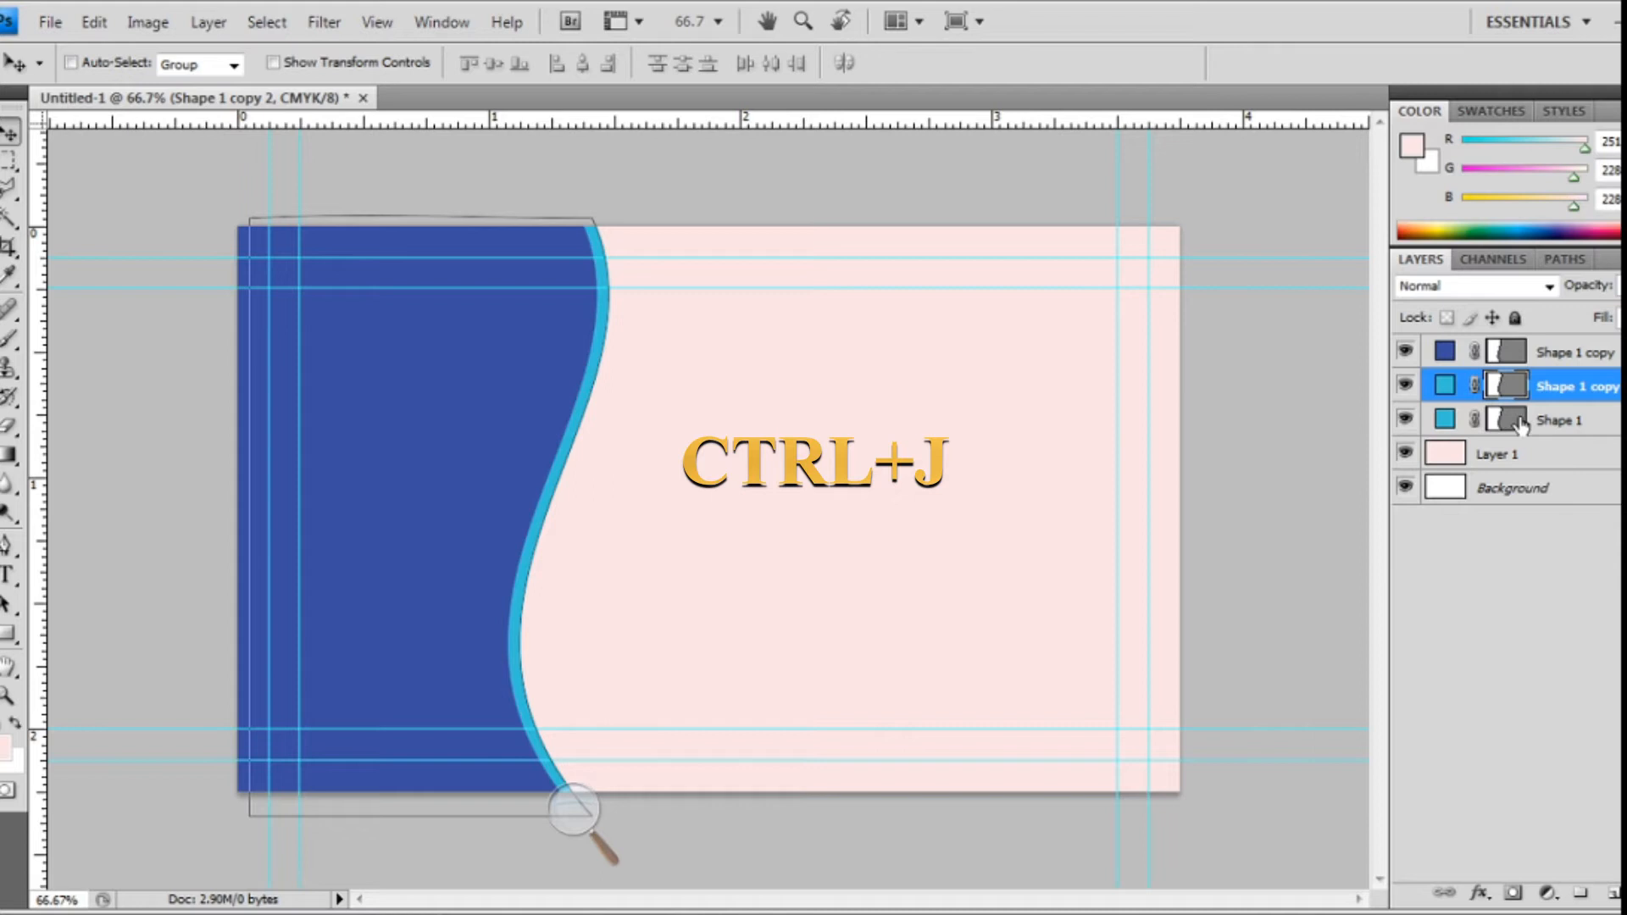
click(1466, 421)
double_click(1447, 421)
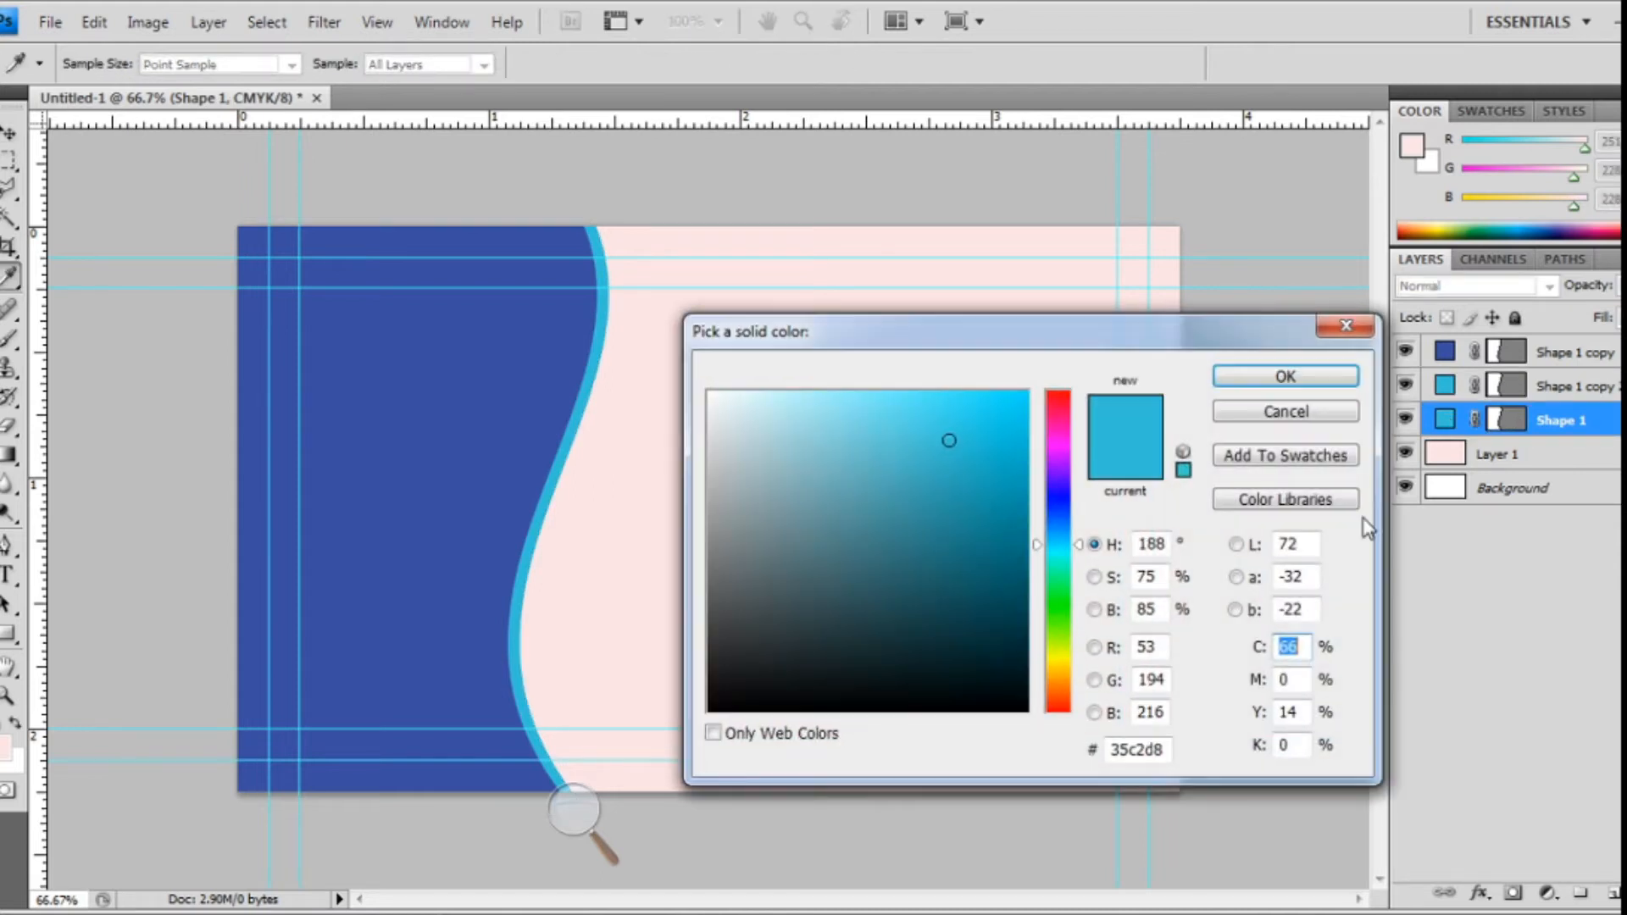
mouse_move(1067, 550)
mouse_down()
mouse_move(1067, 596)
mouse_move(1076, 552)
mouse_up()
drag(988, 435, 898, 424)
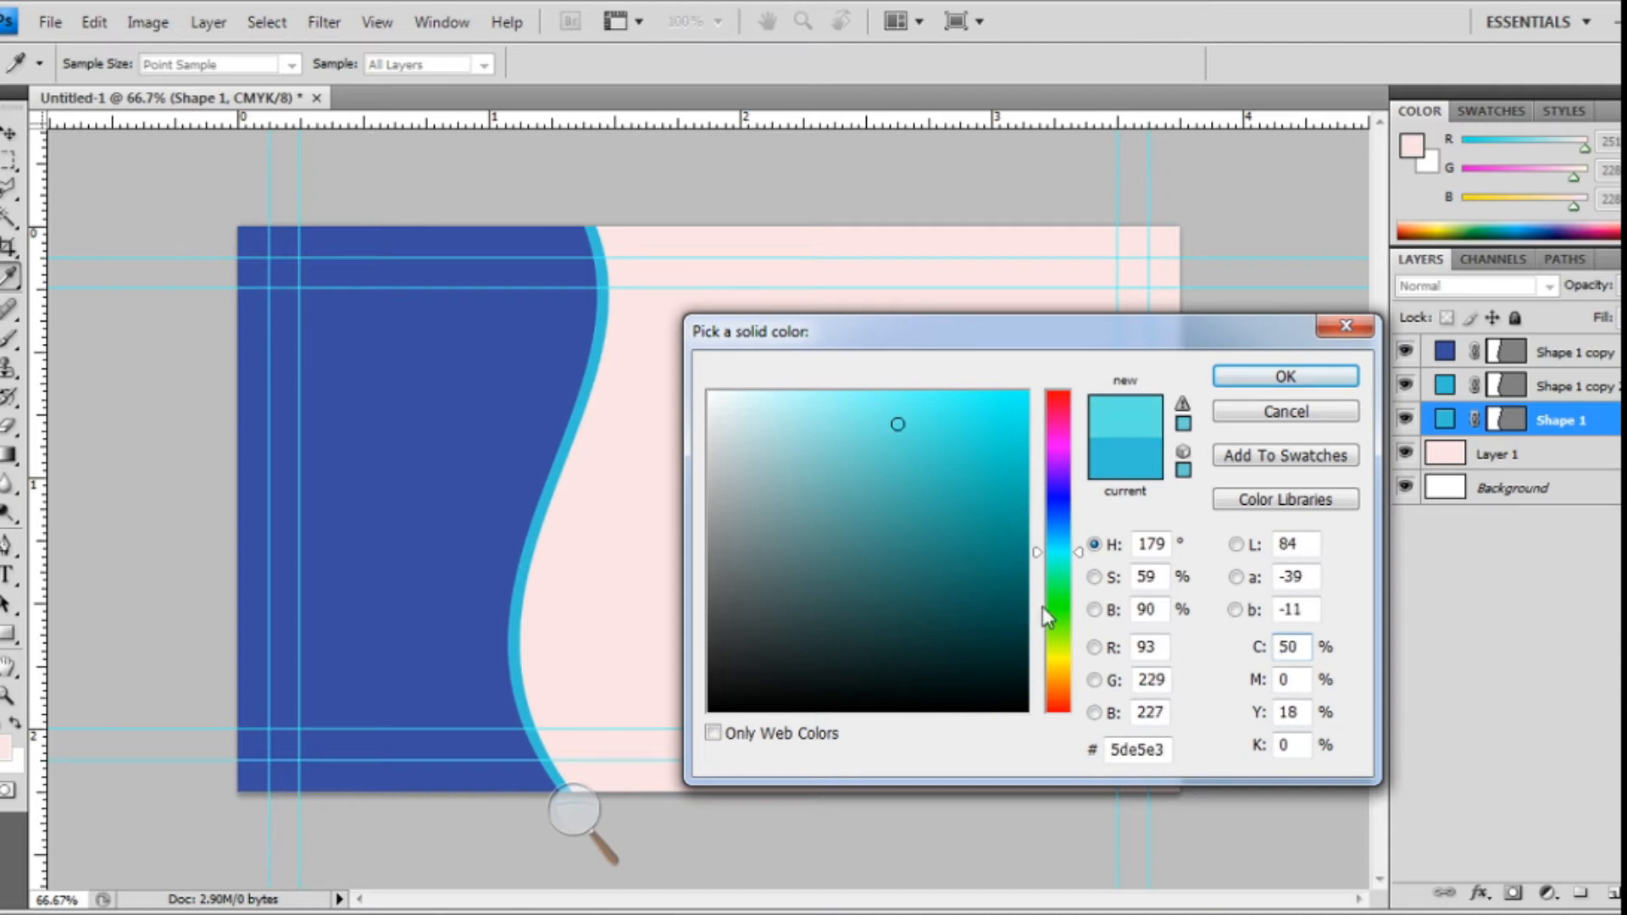
mouse_move(1078, 555)
mouse_down()
mouse_move(1067, 535)
mouse_move(1073, 552)
mouse_up()
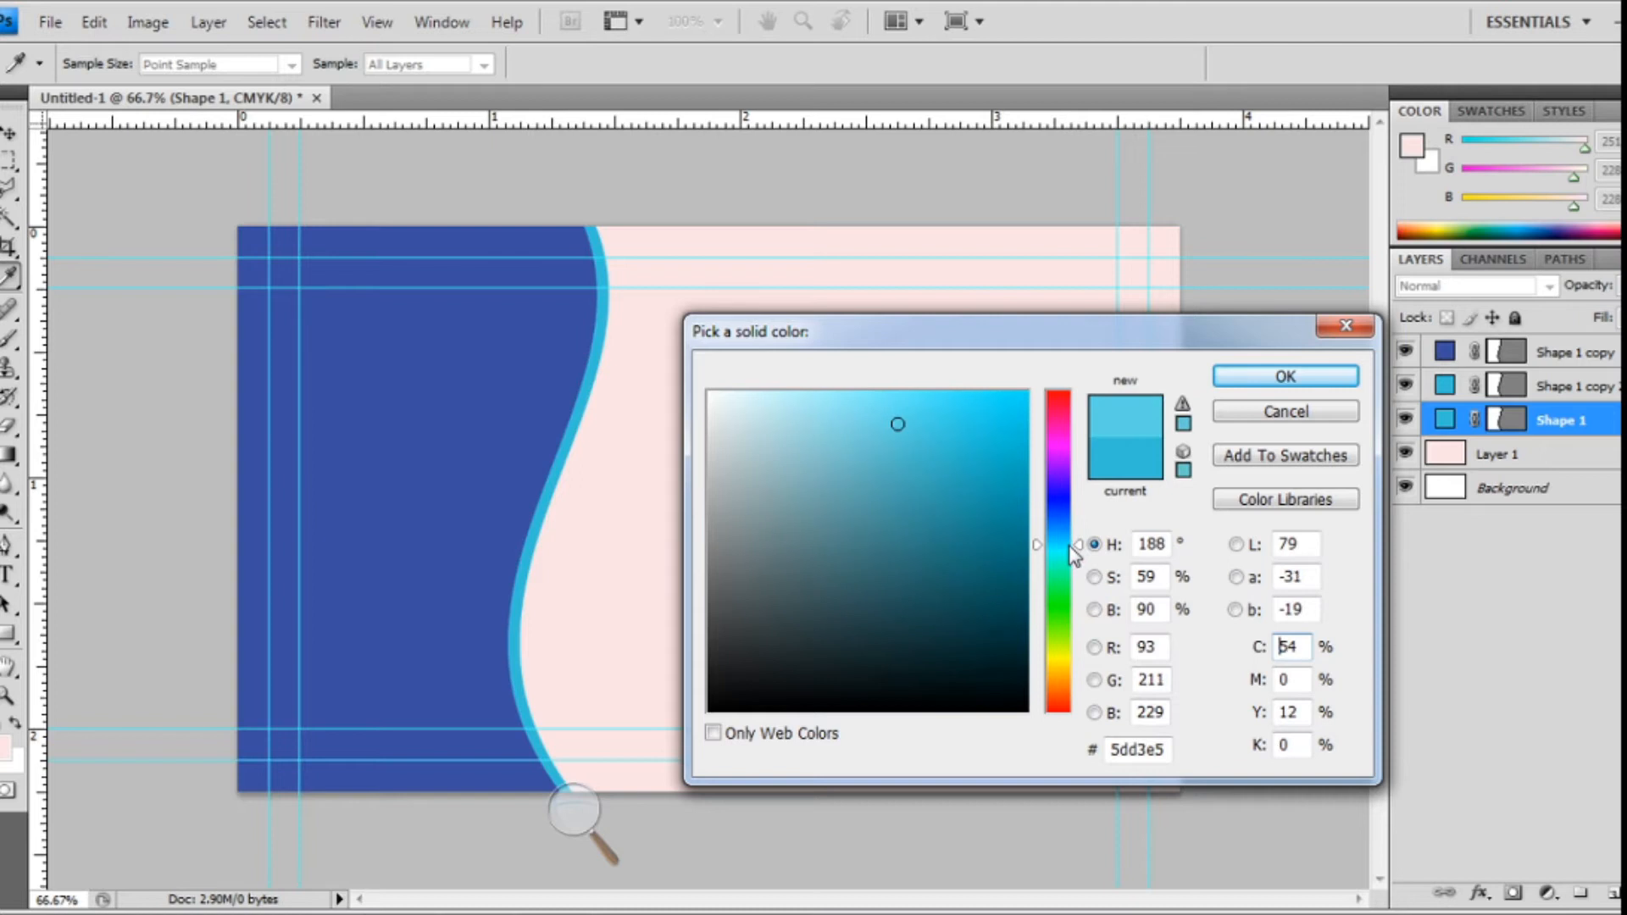
drag(899, 424, 970, 410)
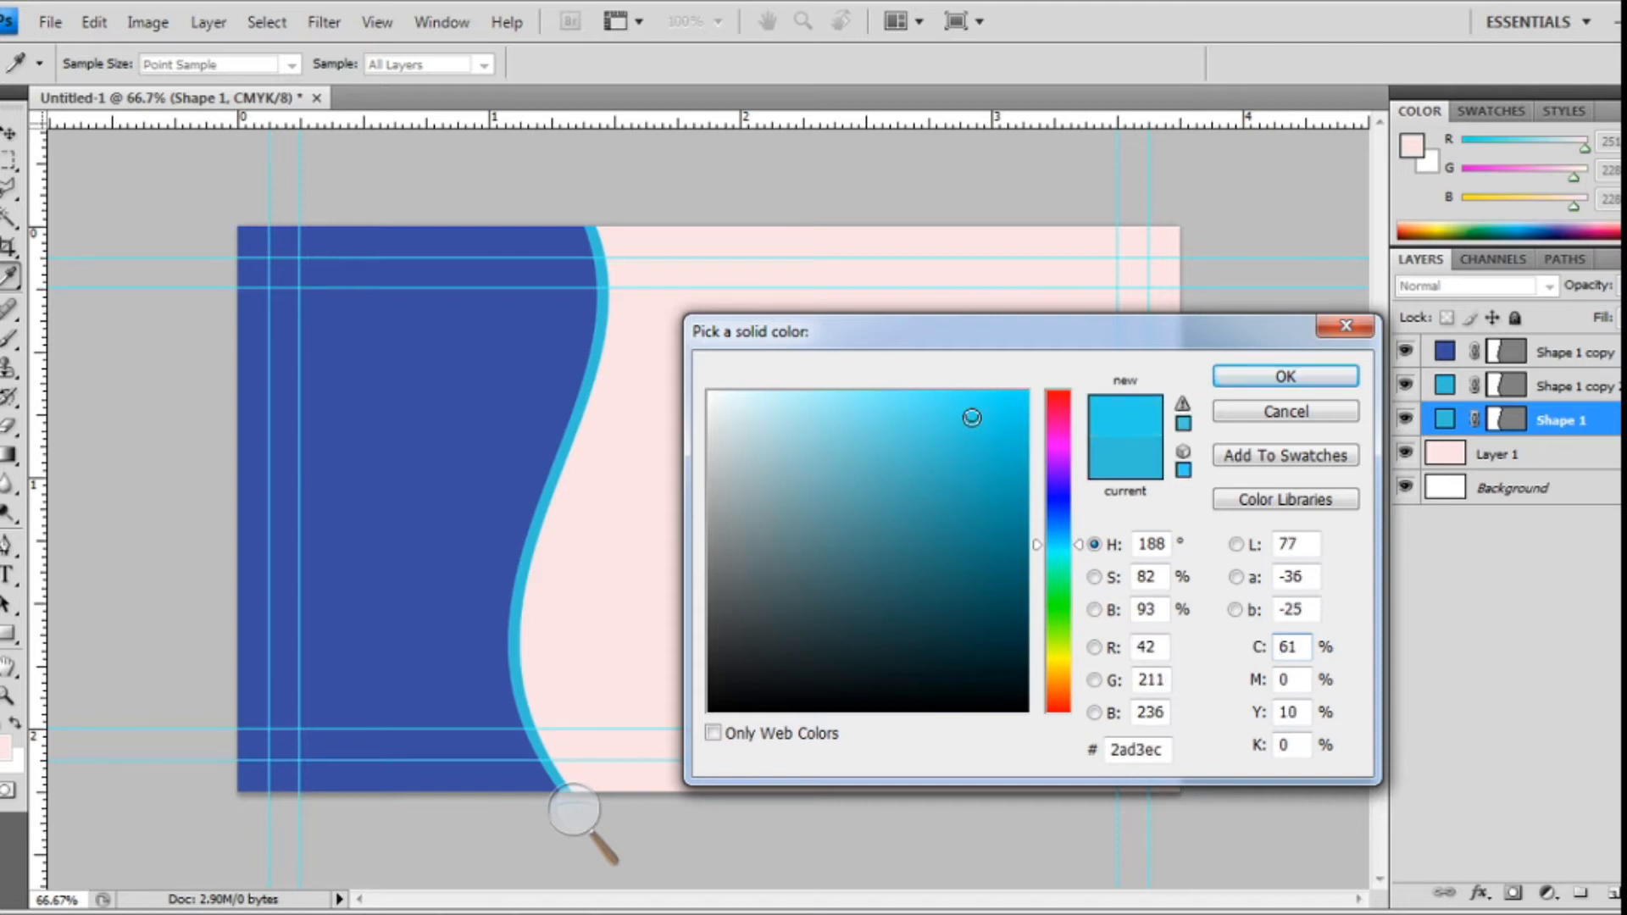
click(1279, 376)
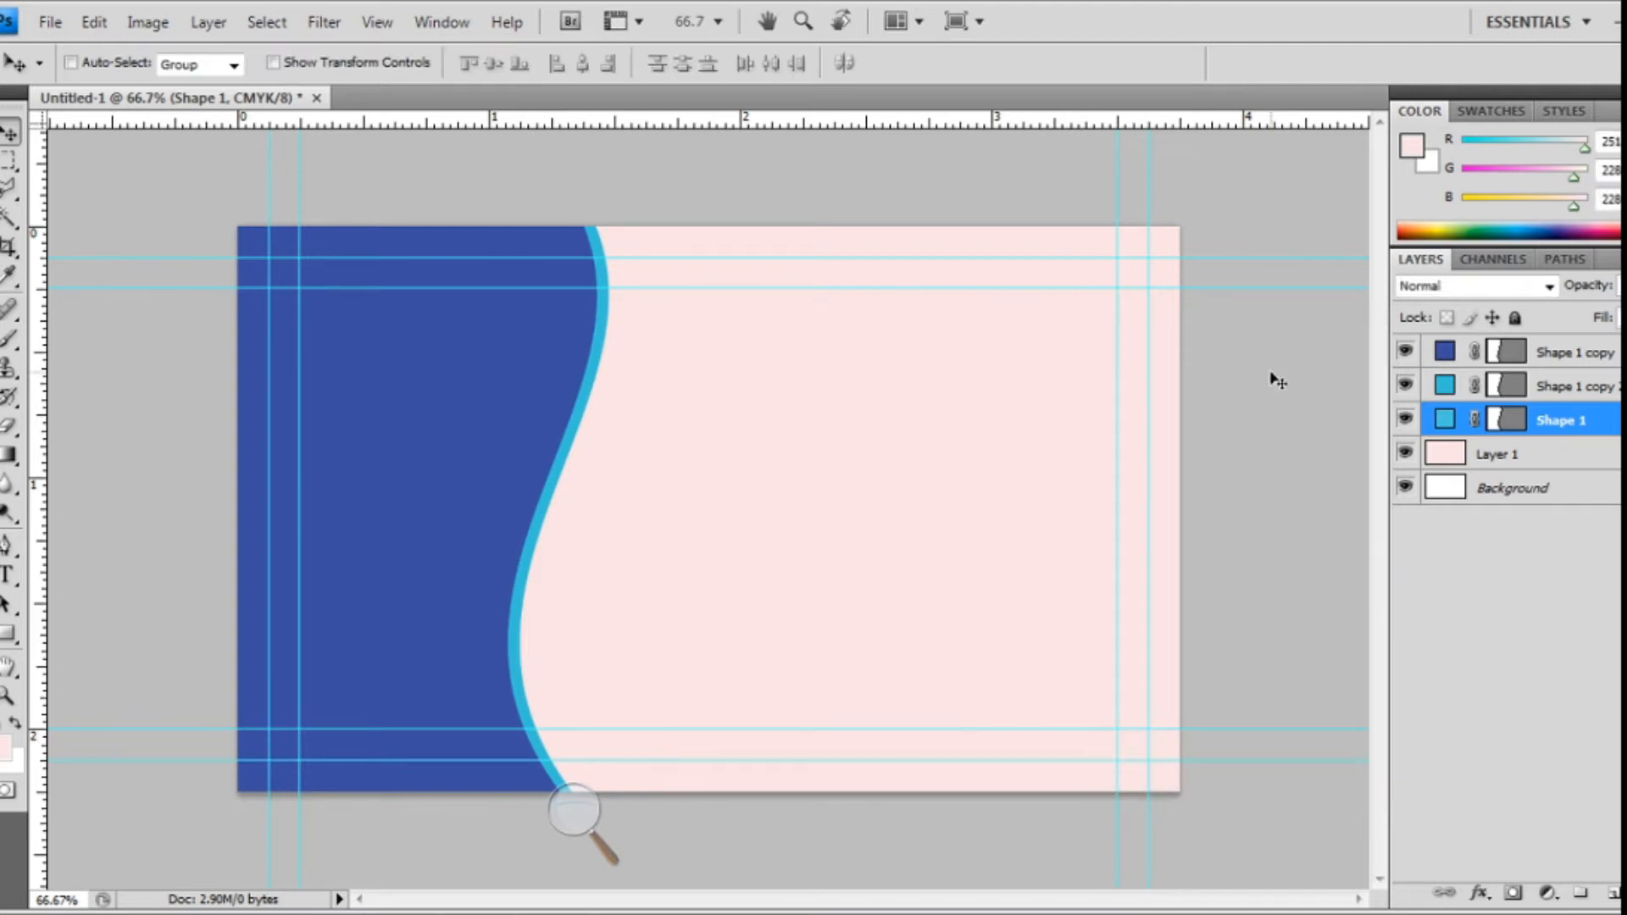
- Fine-tune Shape 1's position with arrow nudges, then select Shape 1 copy 2
key(Right)
key(Right)
key(Right)
key(Right)
key(Right)
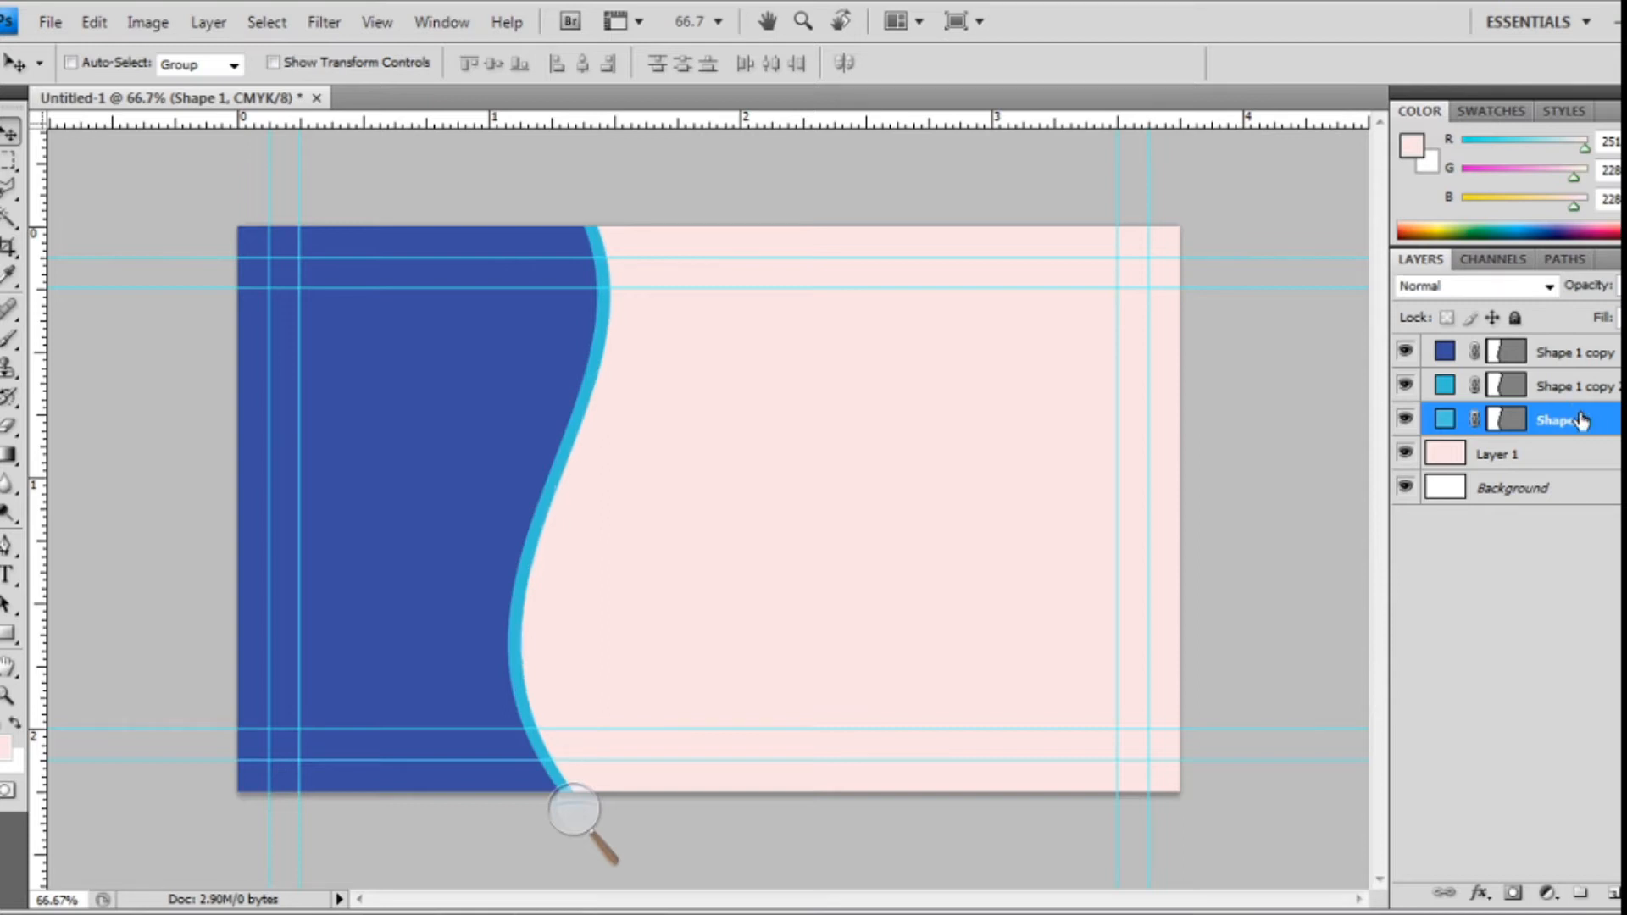
key(Left)
key(Left)
key(Left)
key(Left)
key(Left)
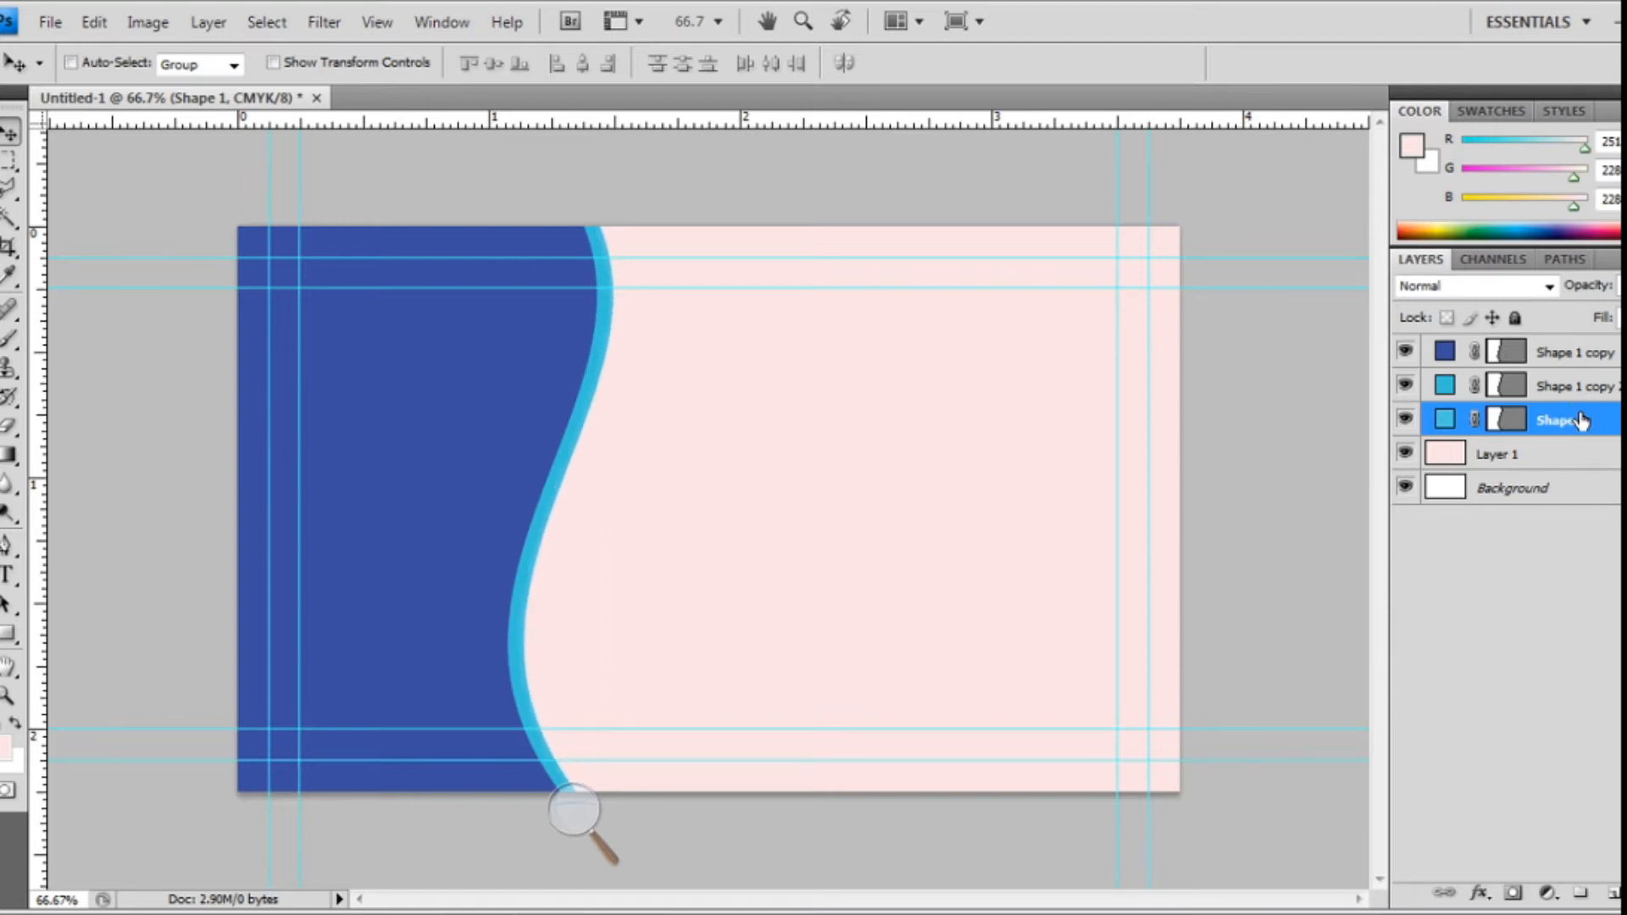
click(1547, 386)
- Recolour Shape 1 copy 2 a deep blue, 089ccd
key(i)
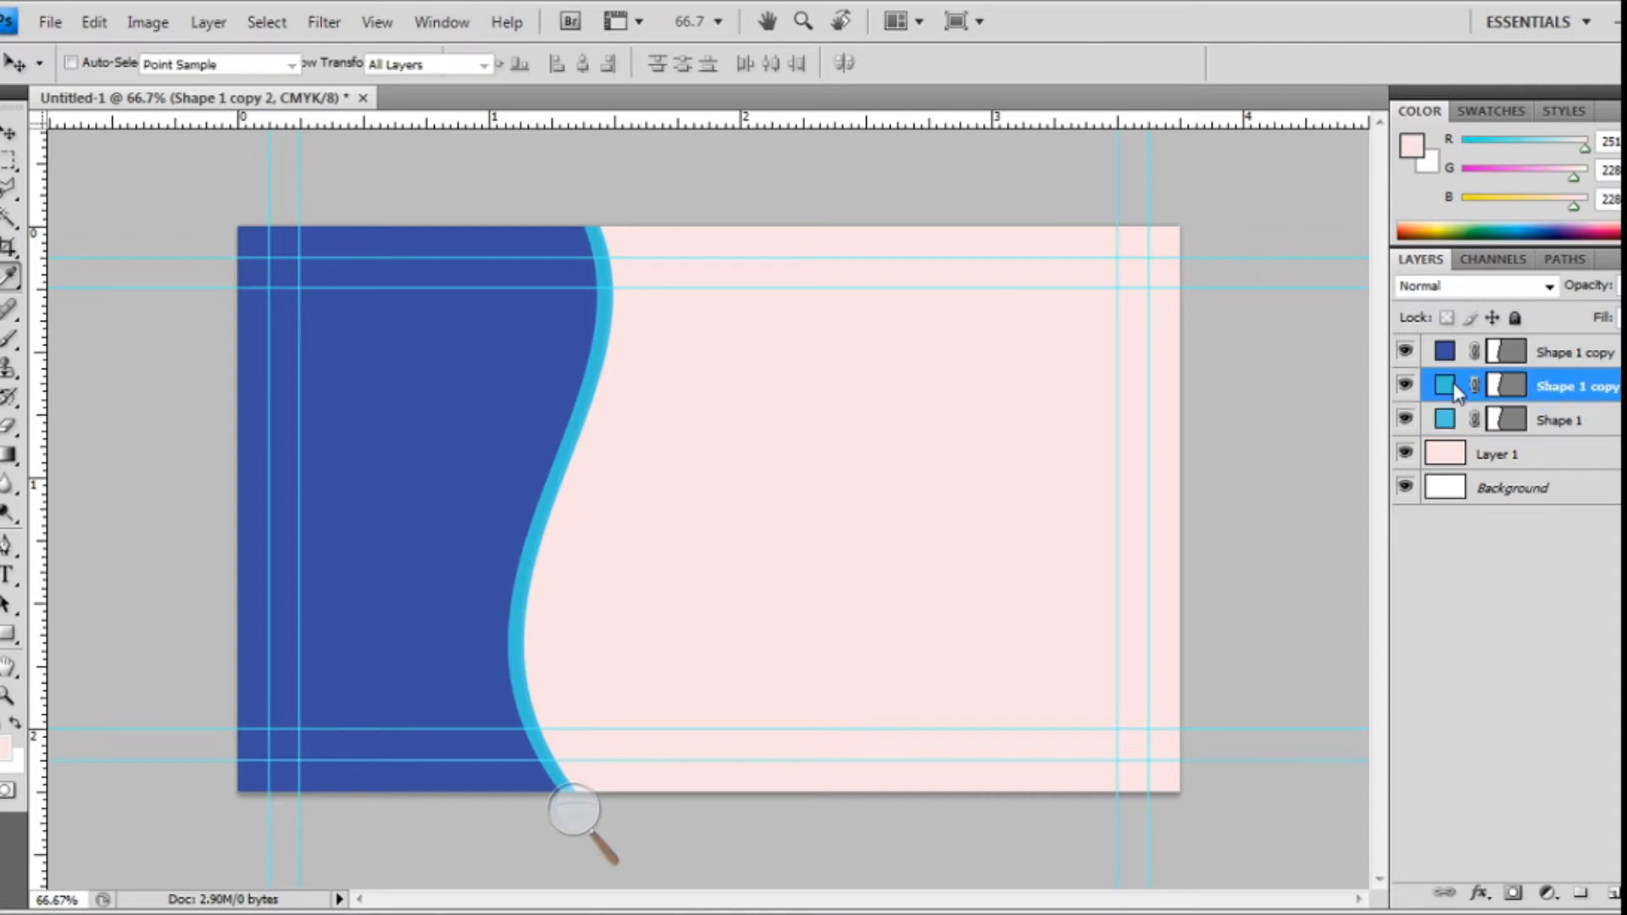
double_click(1453, 386)
mouse_move(1040, 541)
mouse_down()
mouse_move(1048, 524)
mouse_move(1051, 539)
mouse_up()
drag(950, 441, 1005, 454)
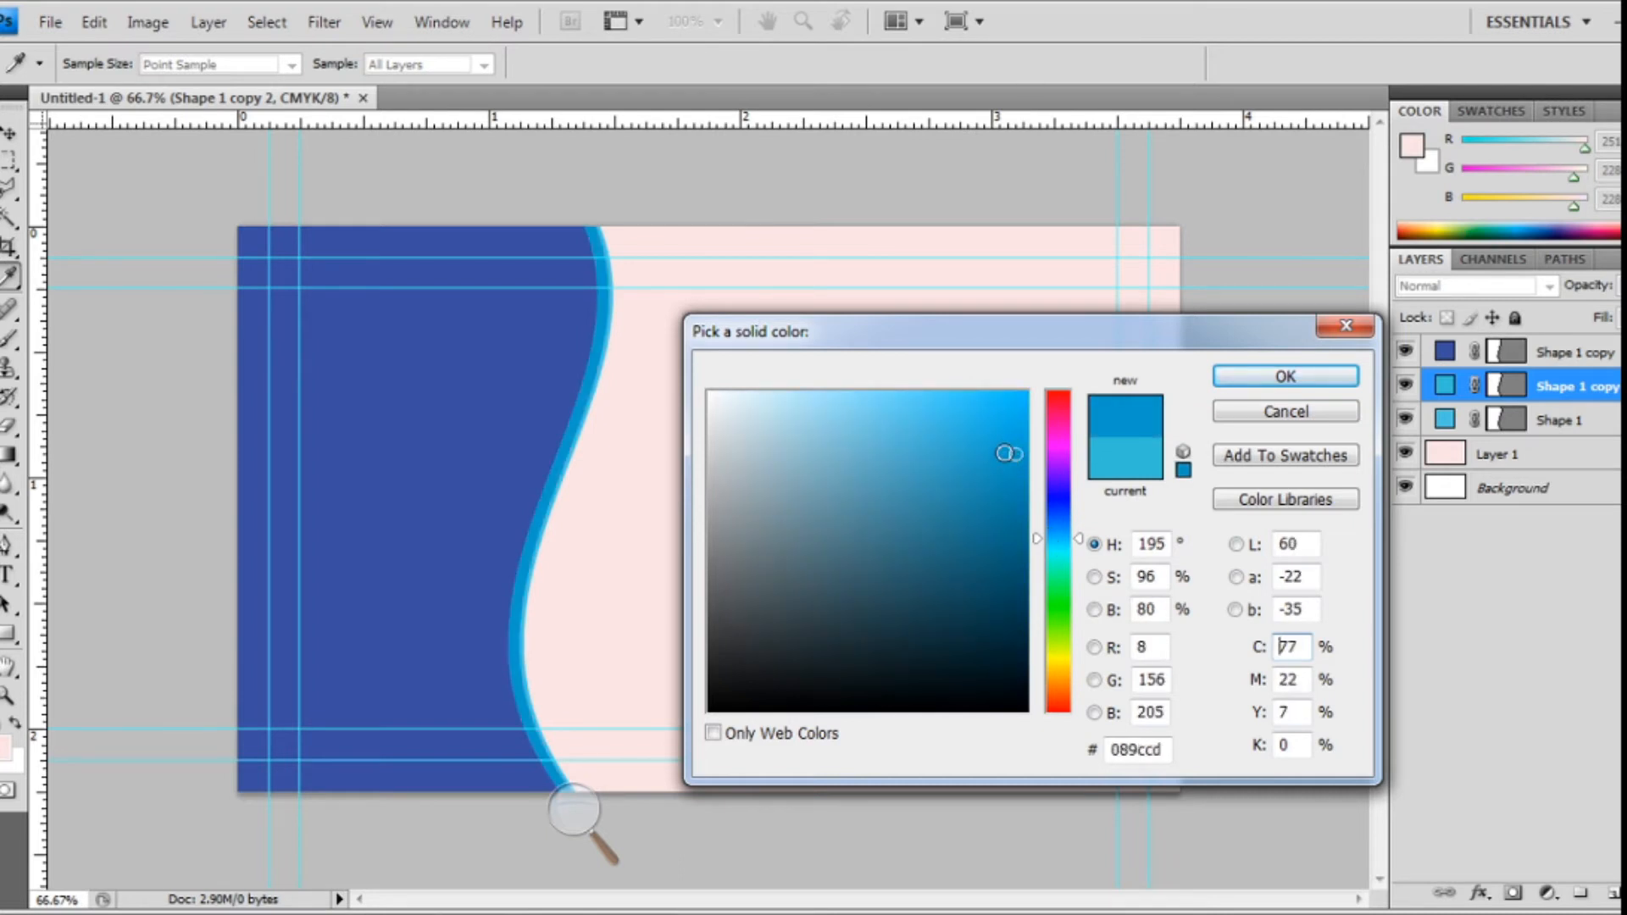
click(1325, 378)
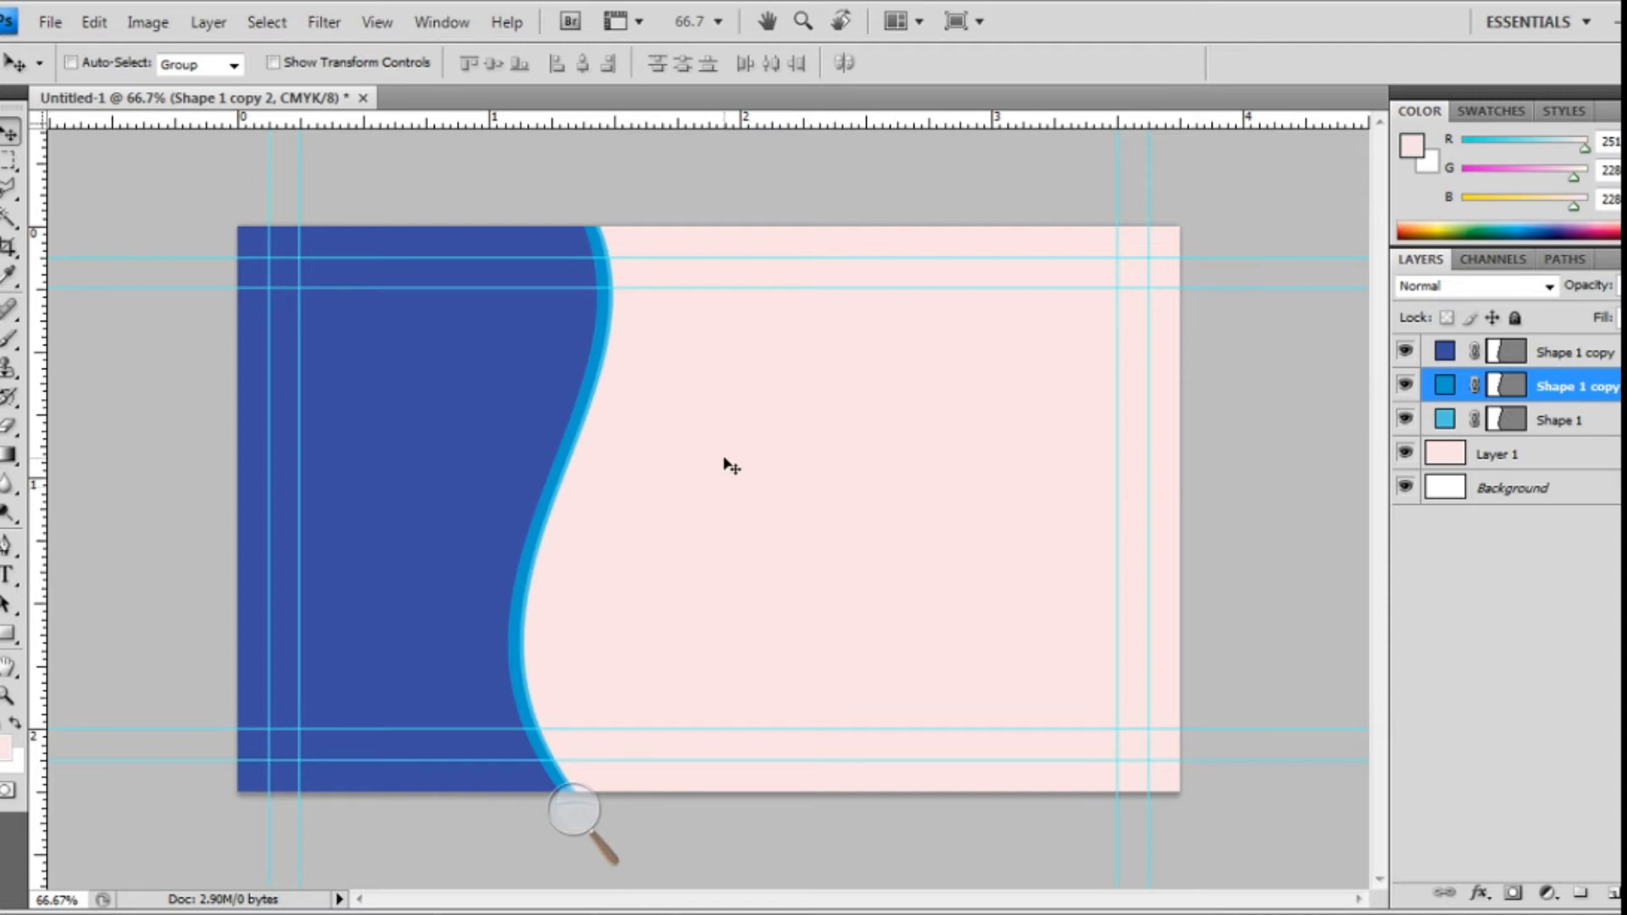
- Zoom in and pan to inspect the wave bands, then zoom back out
key(ctrl+minus)
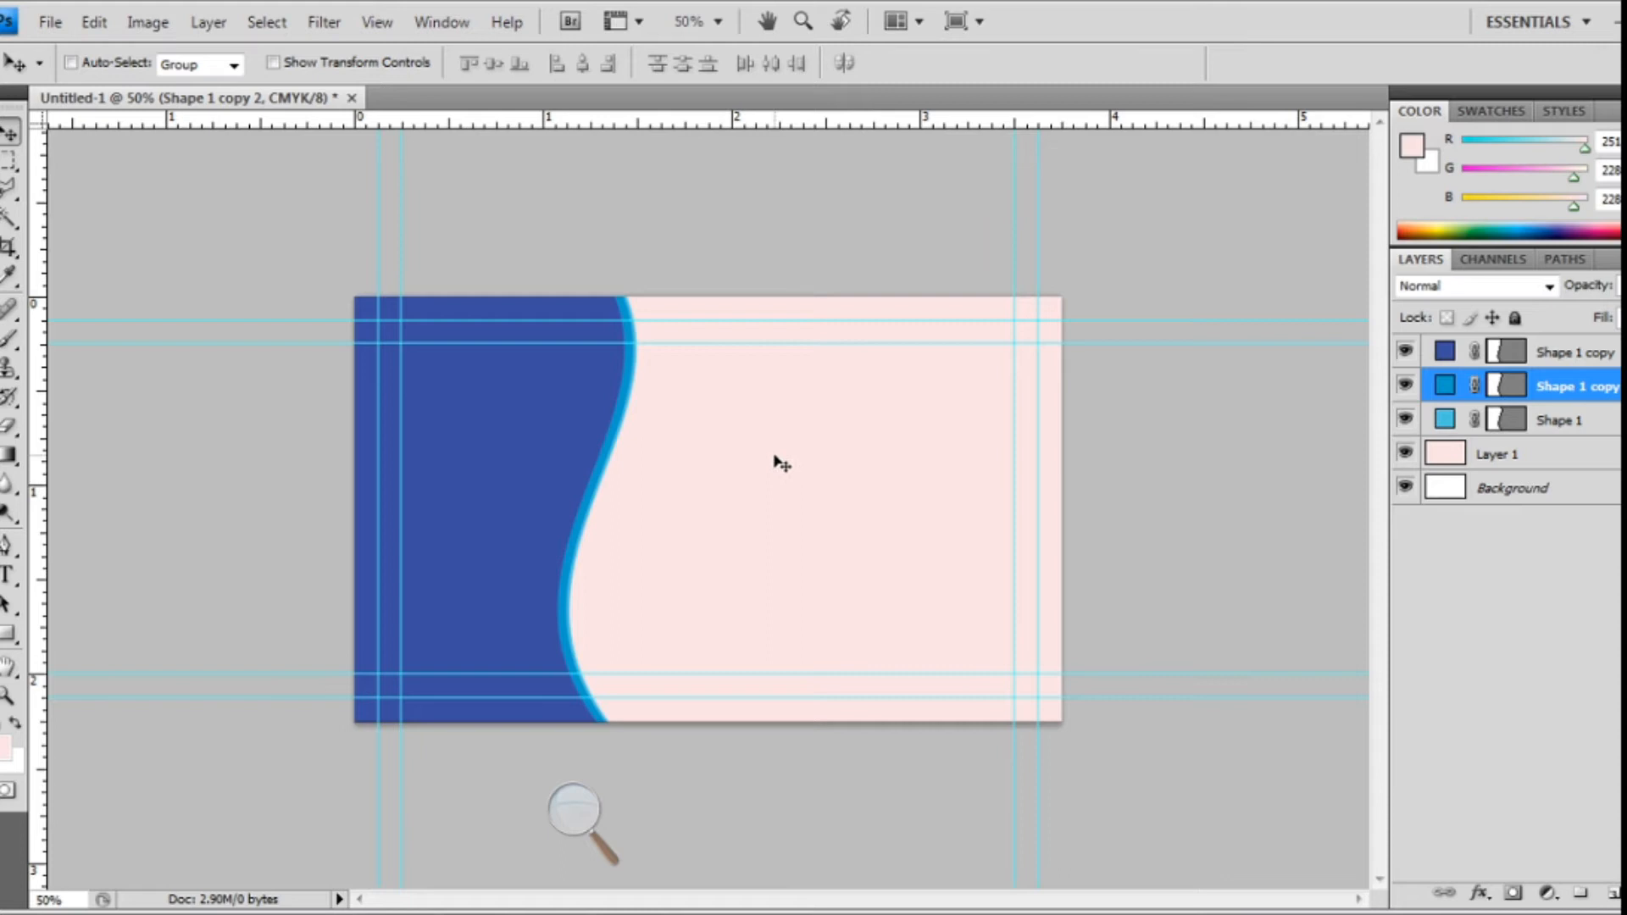
key(ctrl+minus)
key(ctrl+plus)
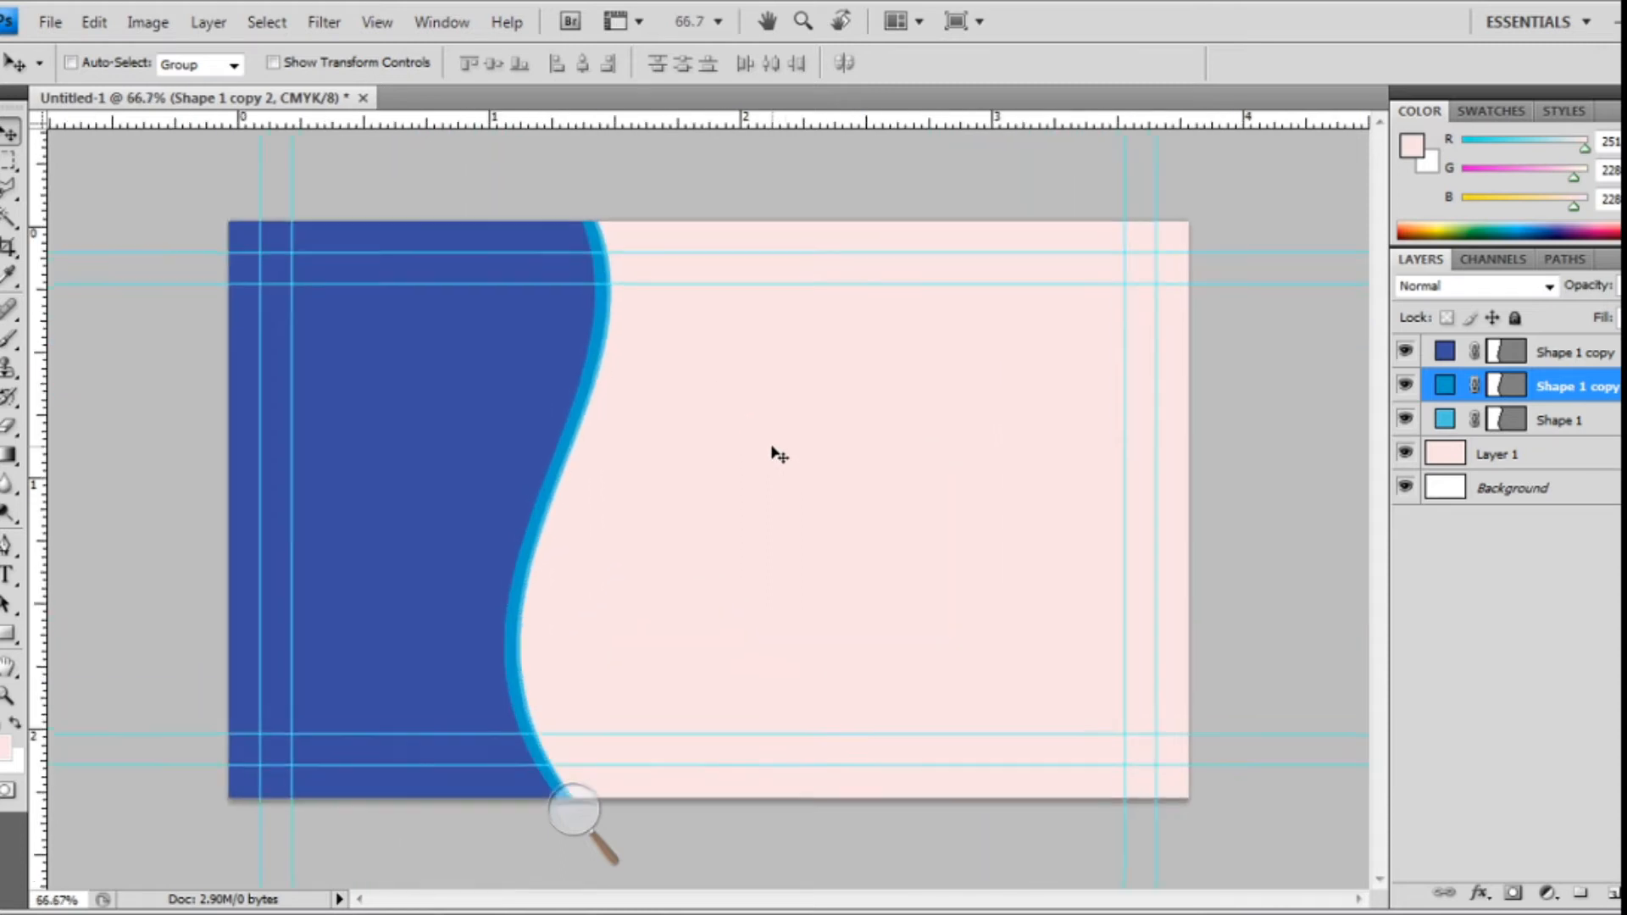
key(ctrl+plus)
drag(746, 482, 907, 535)
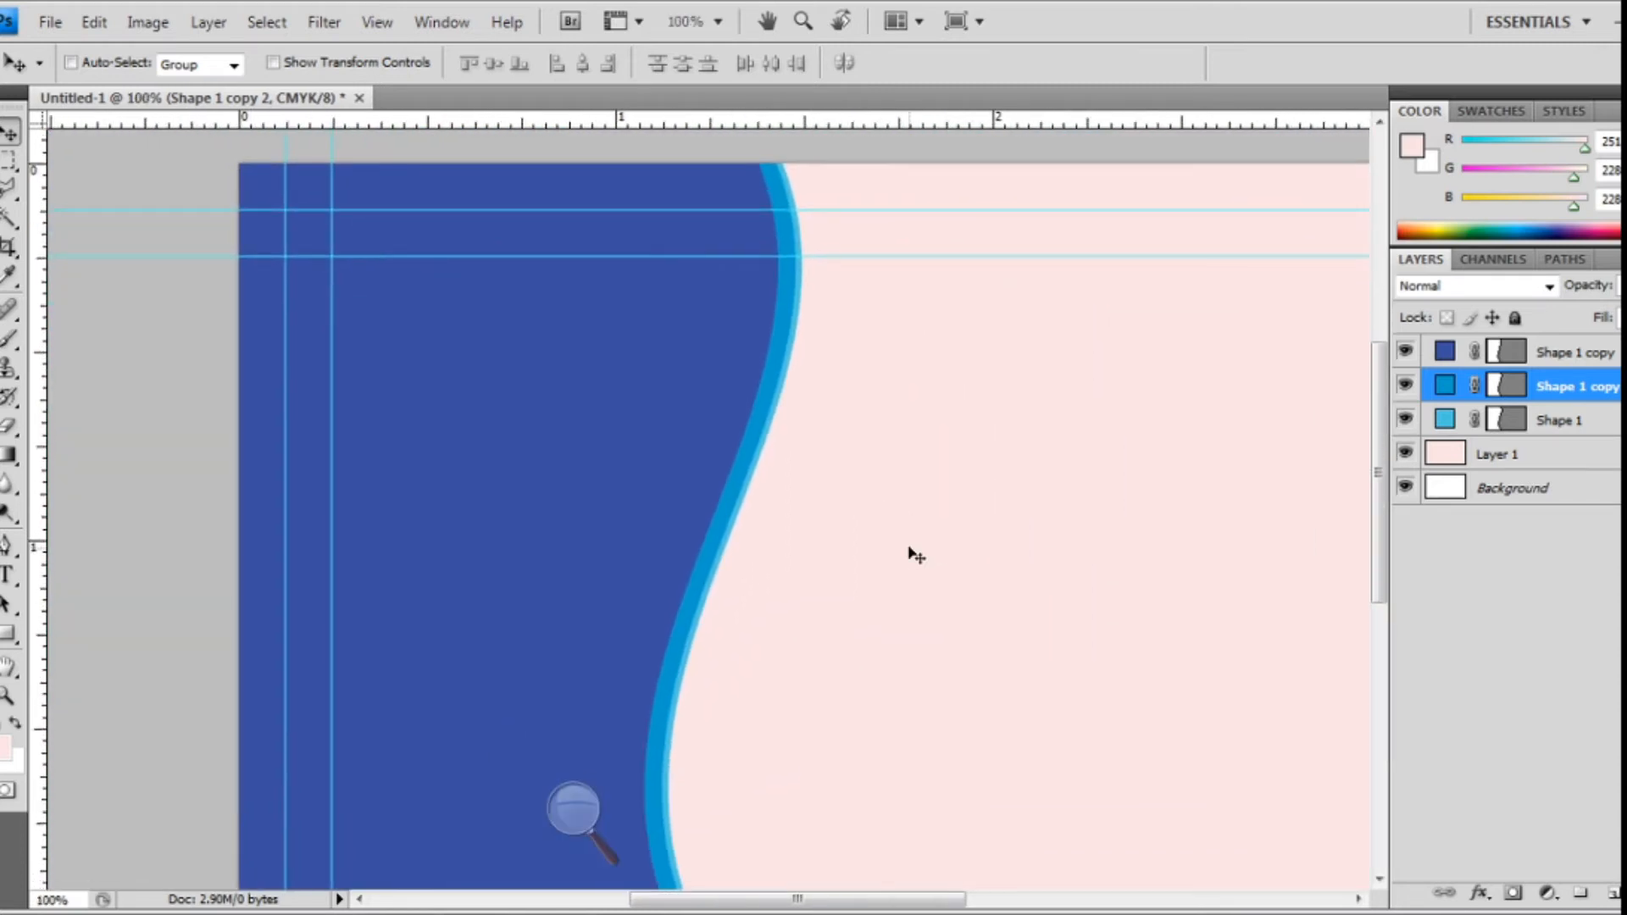
key(ctrl+minus)
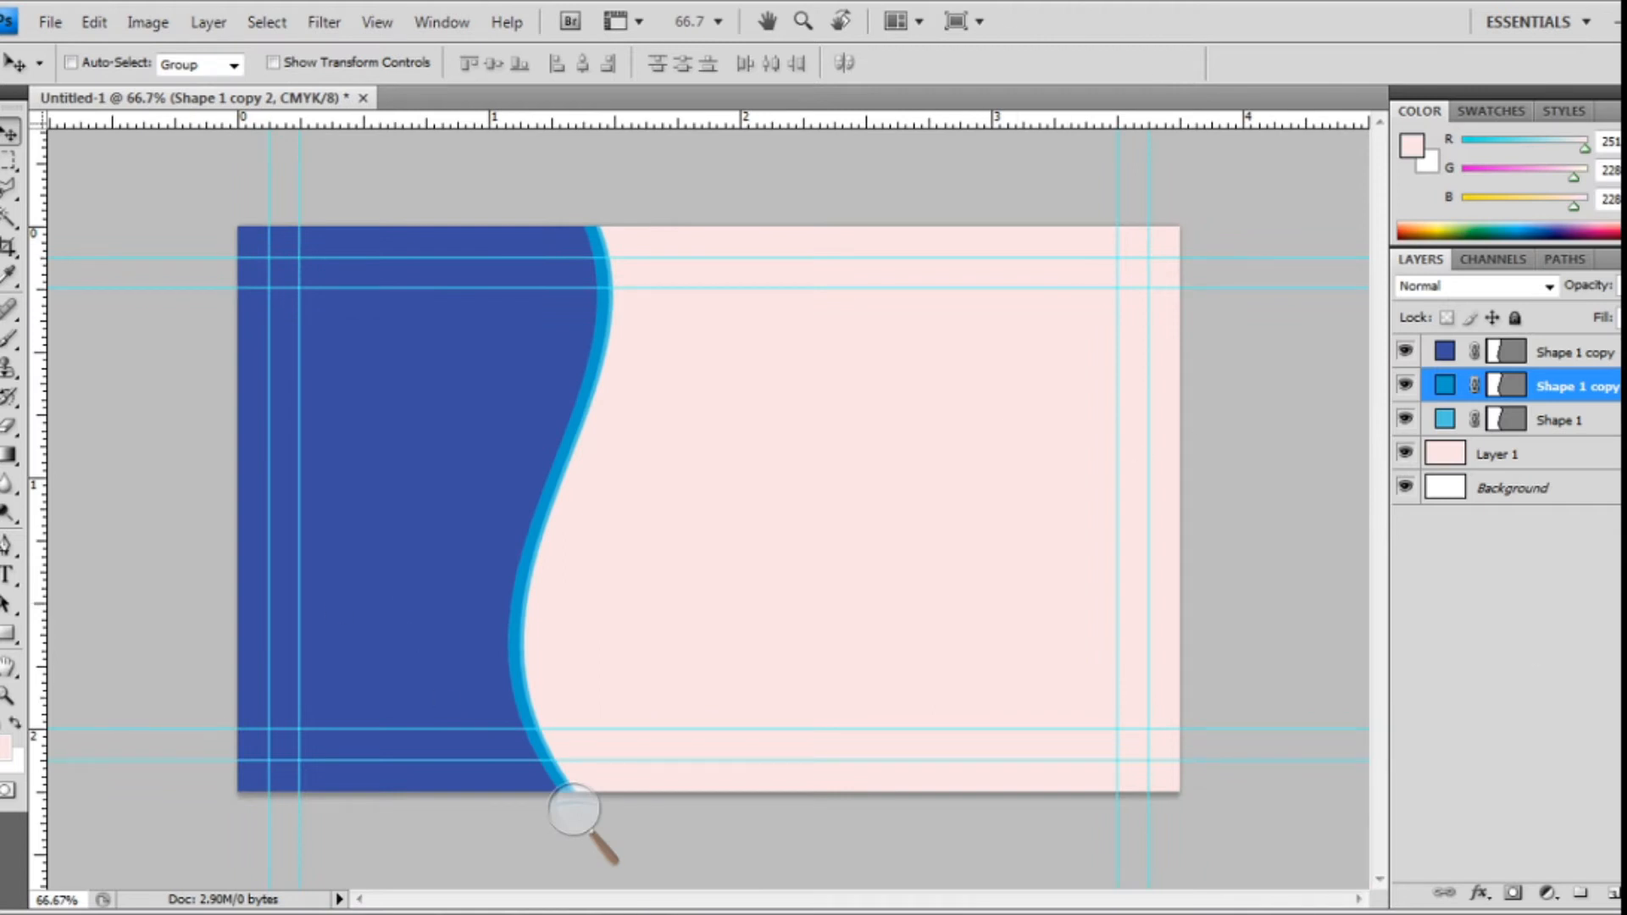
- Type the heading 'GUIDES ALL' near the top of the pink area
click(9, 579)
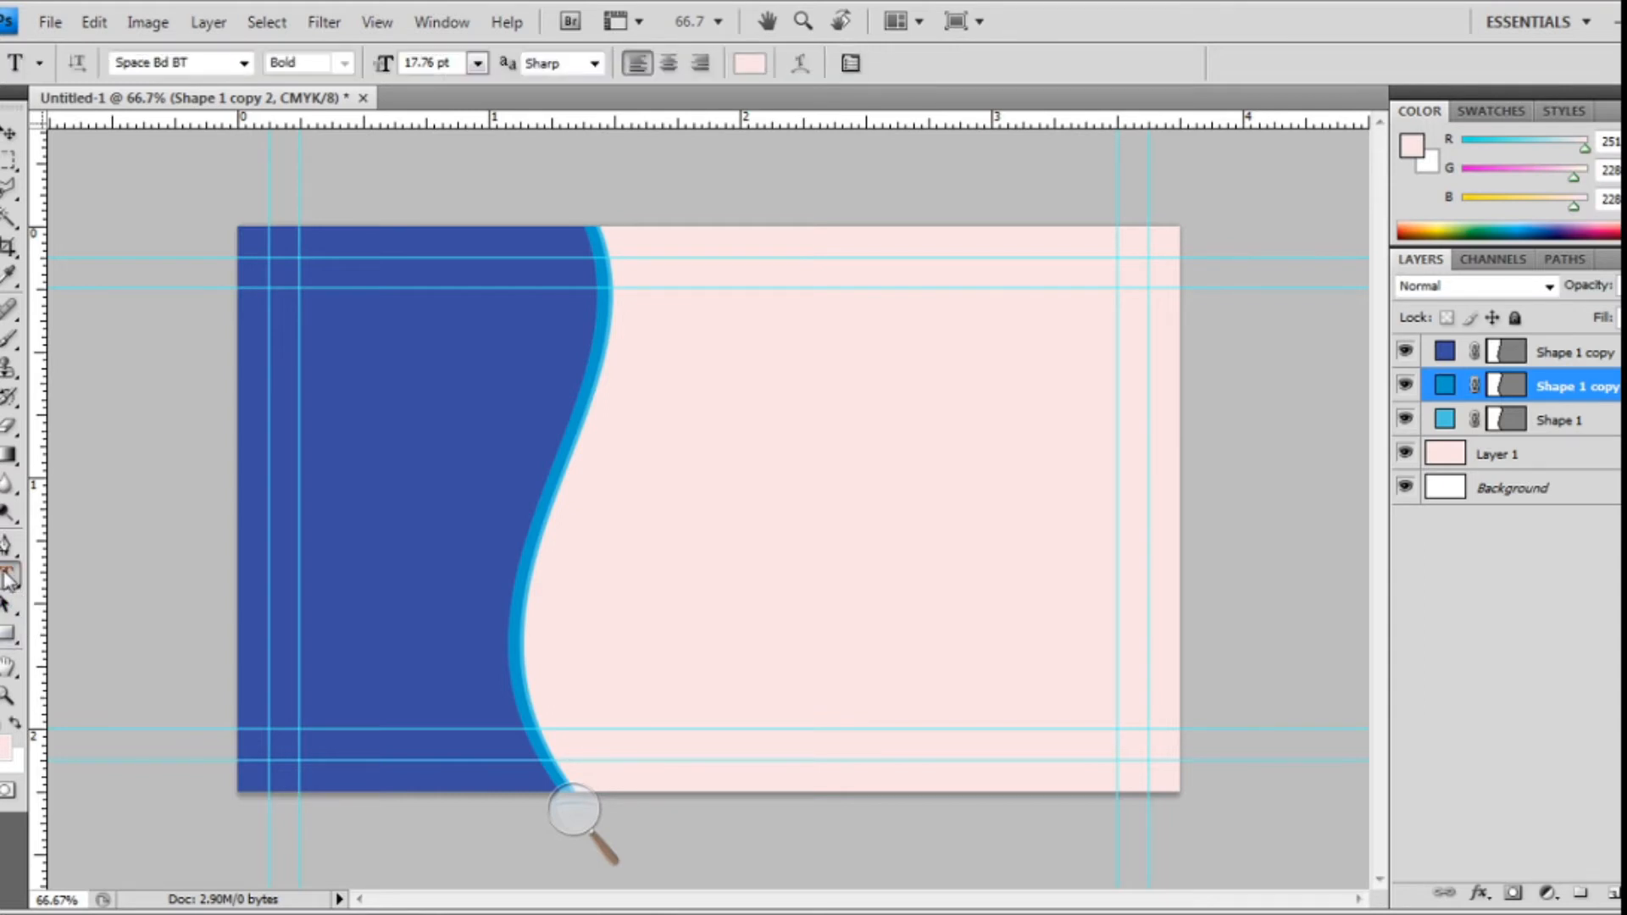
click(678, 340)
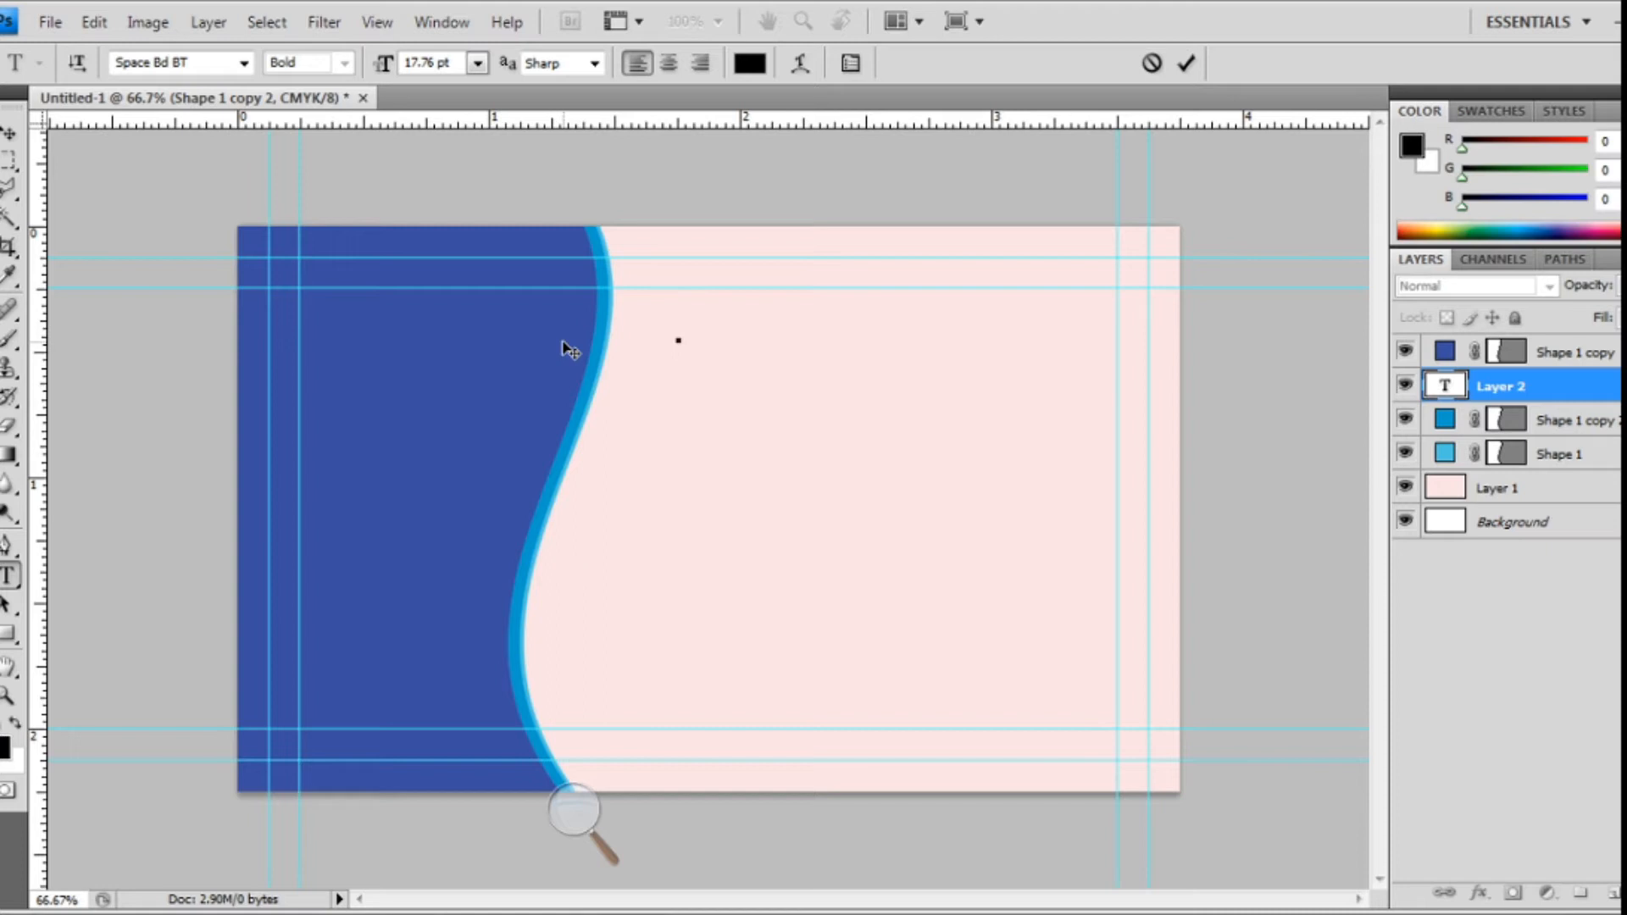
text(G )
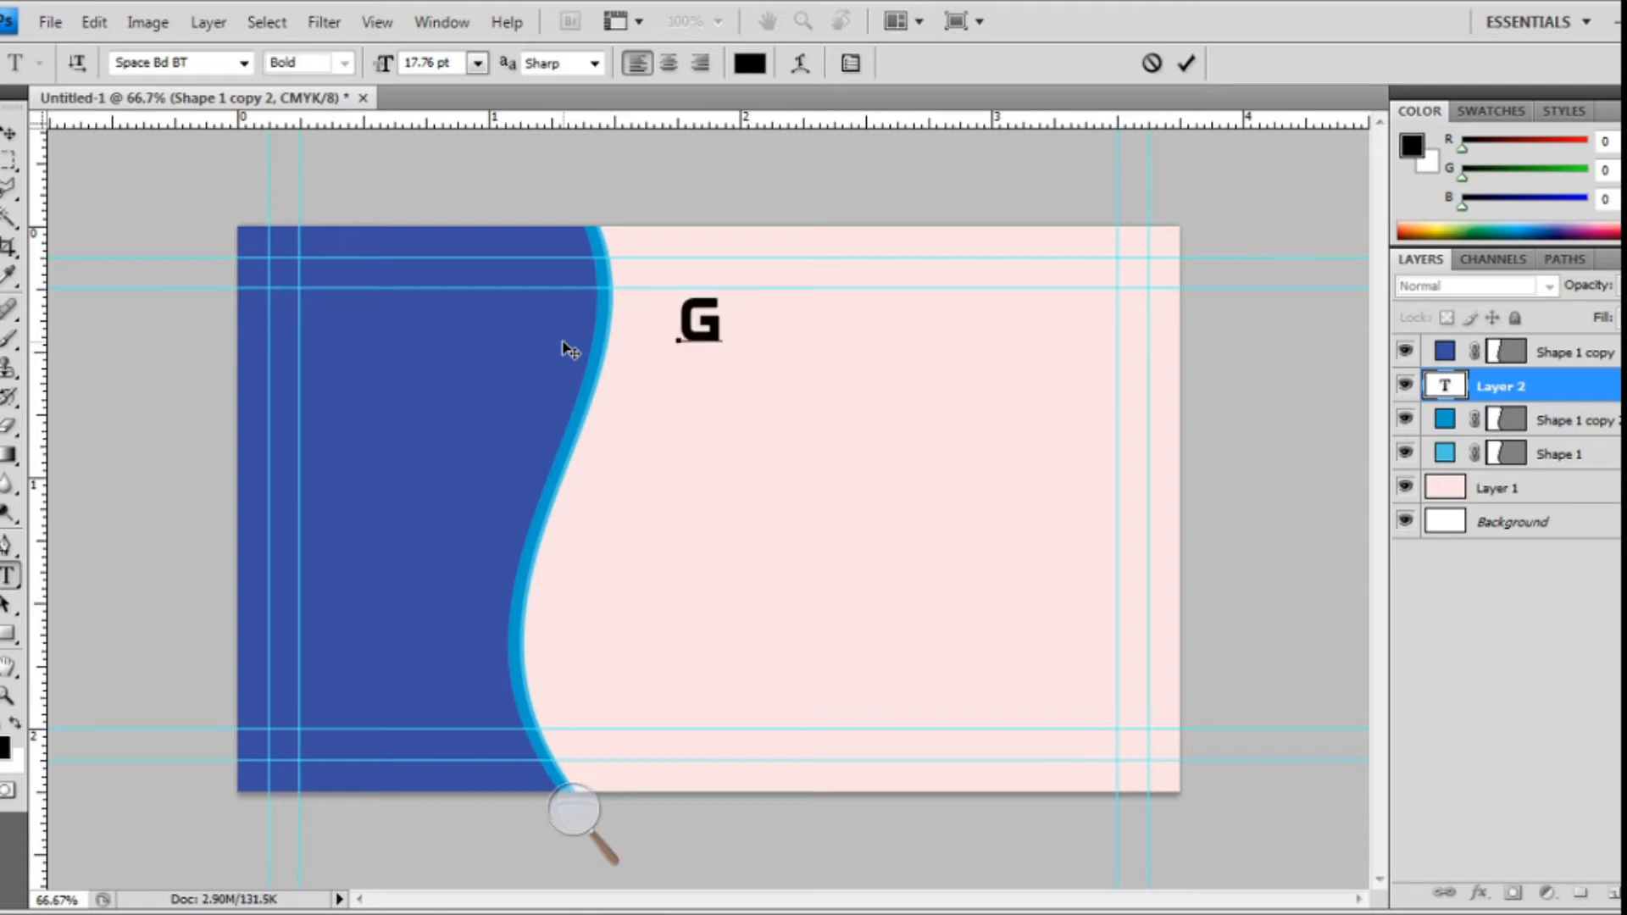
text(UISE)
key(BackSpace)
key(Delete)
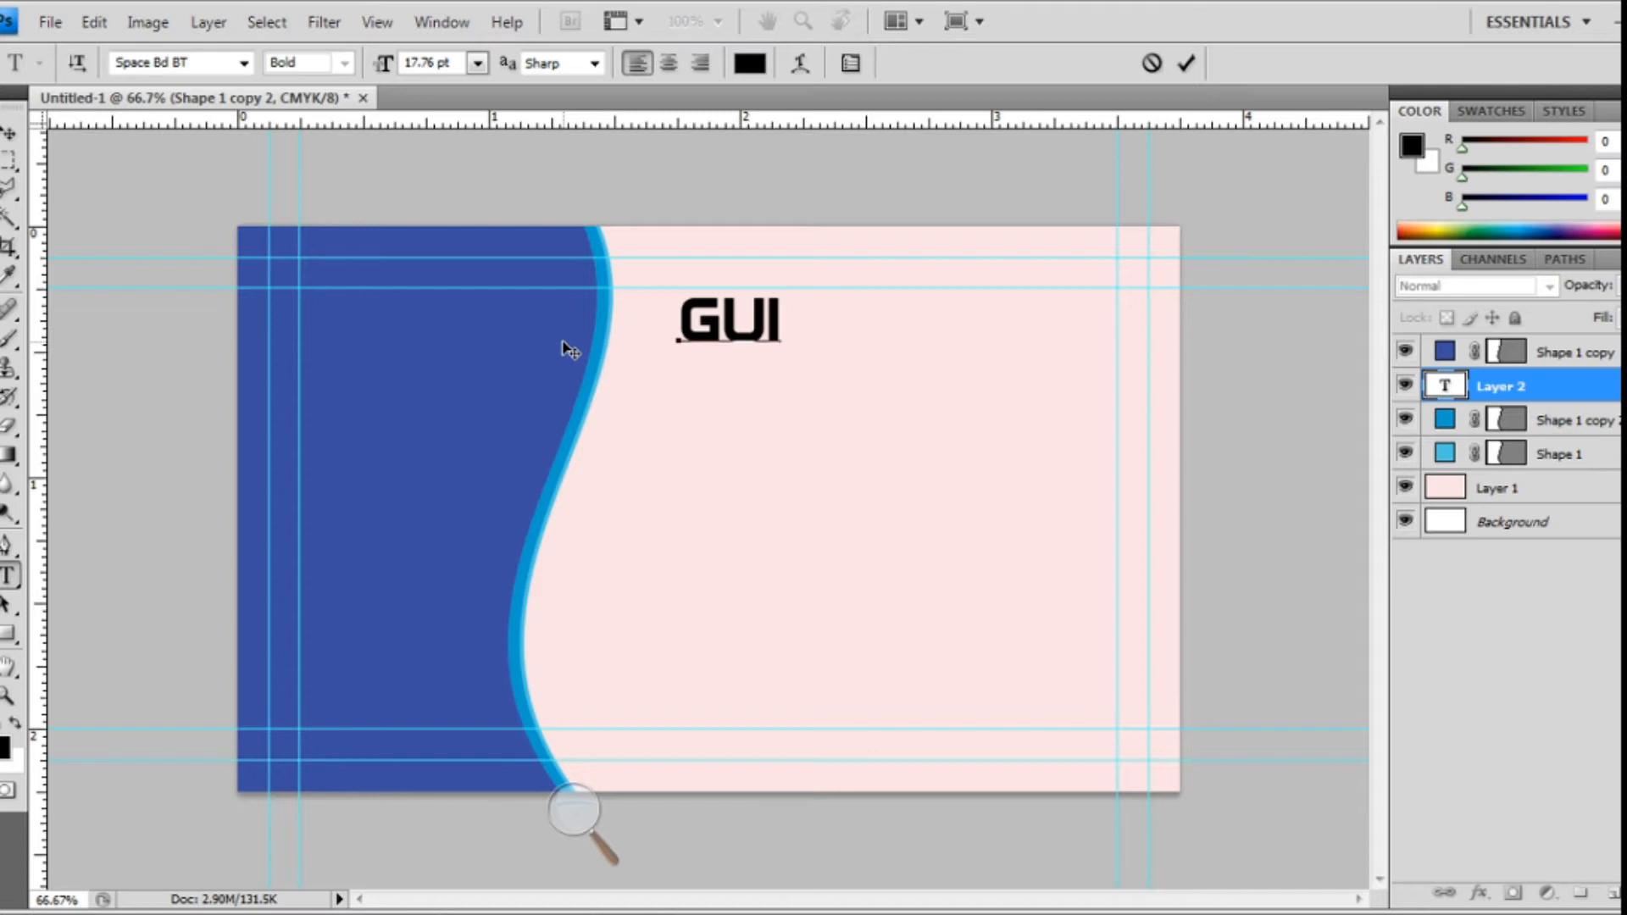
text(DES A)
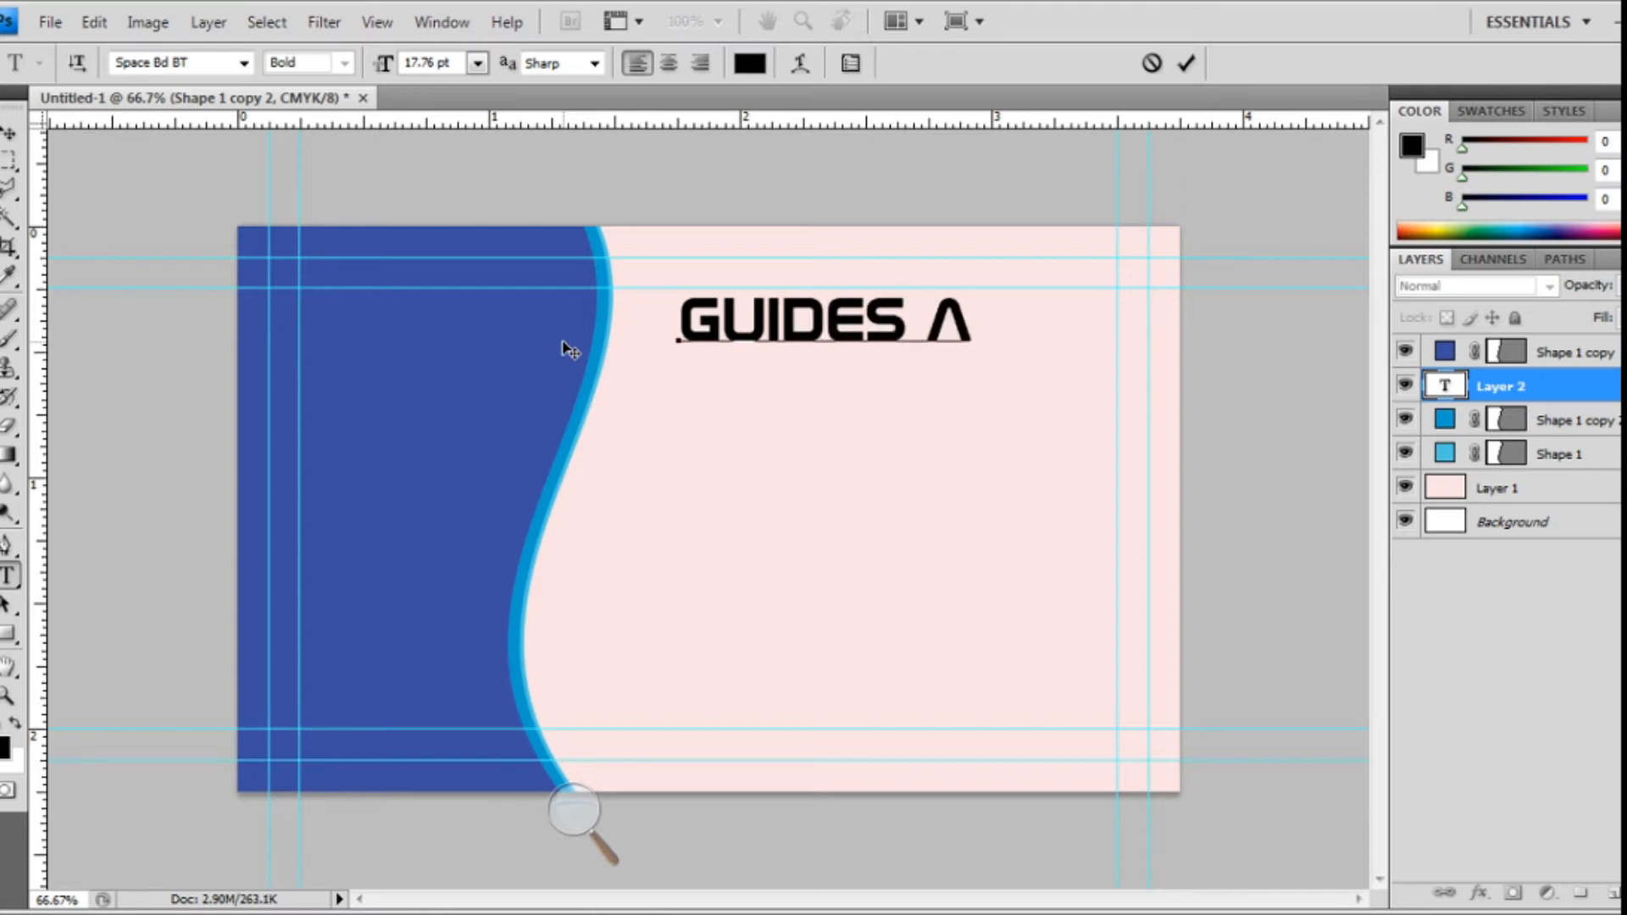
text(LL)
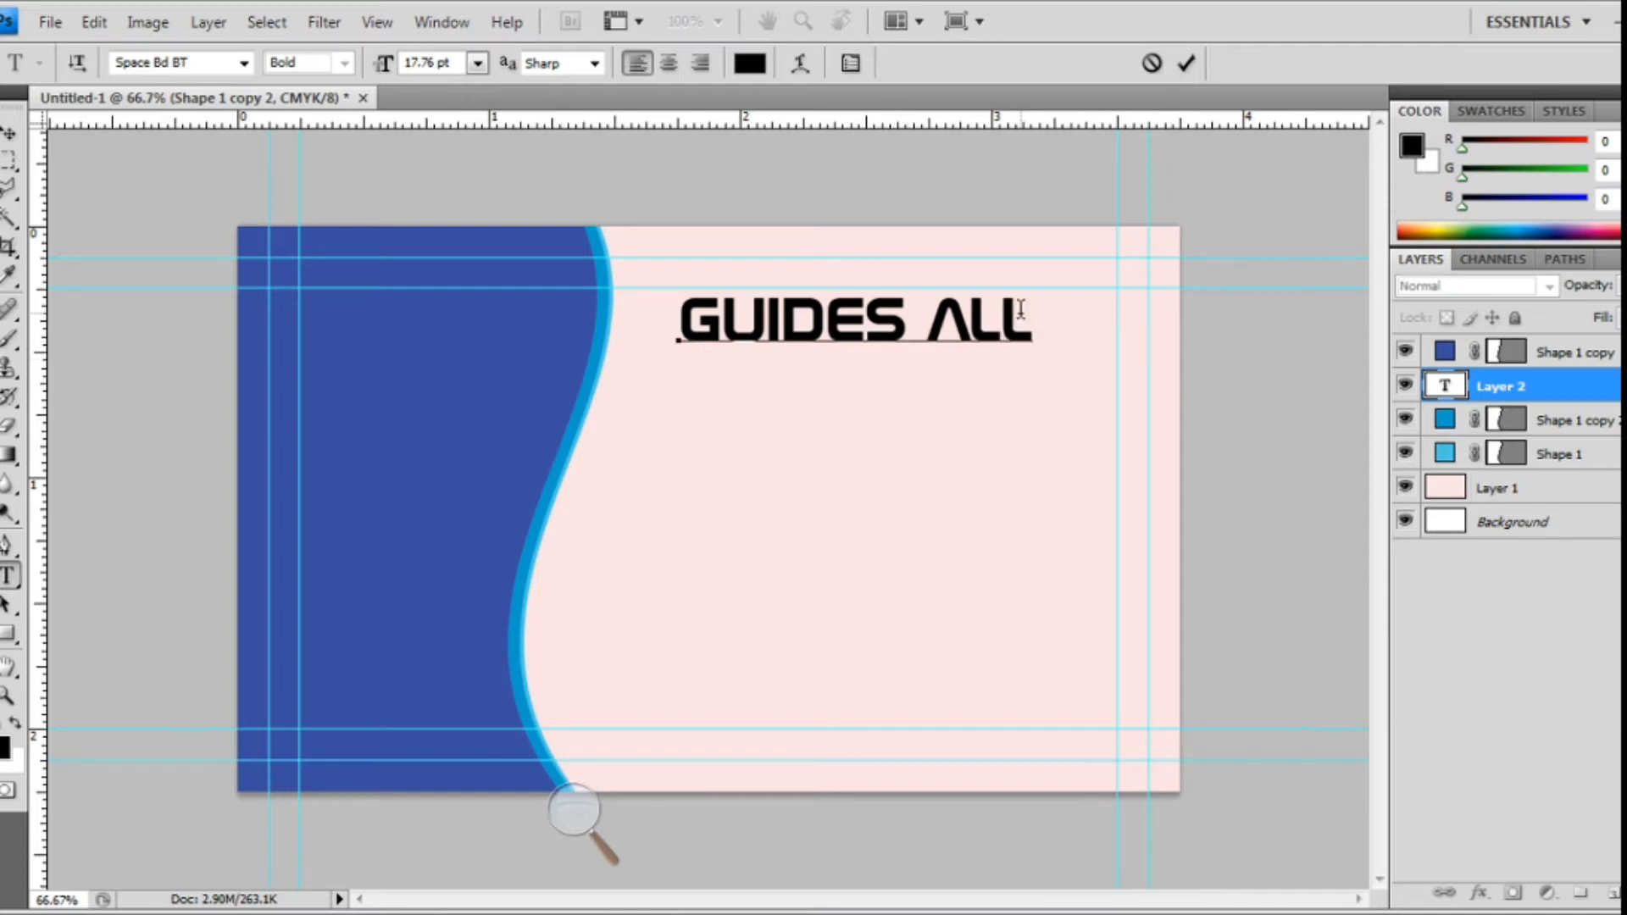
- Set the GUIDES ALL heading in the Belwe Cn BT font and commit it
drag(1031, 319, 645, 279)
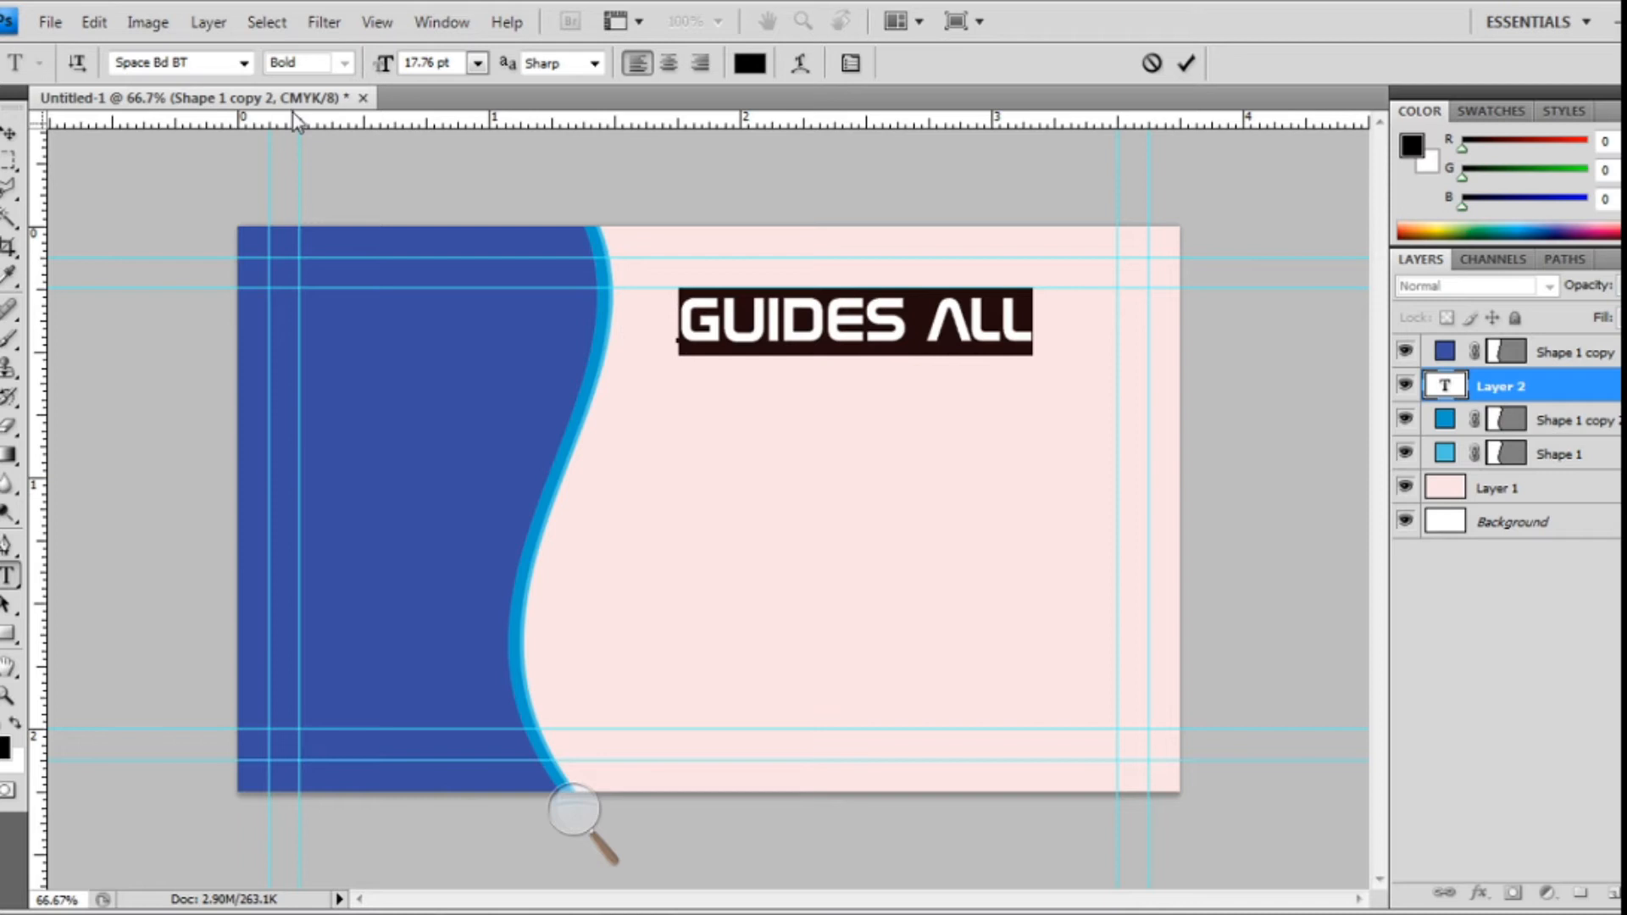
click(244, 64)
scroll(327, 465, up, 2)
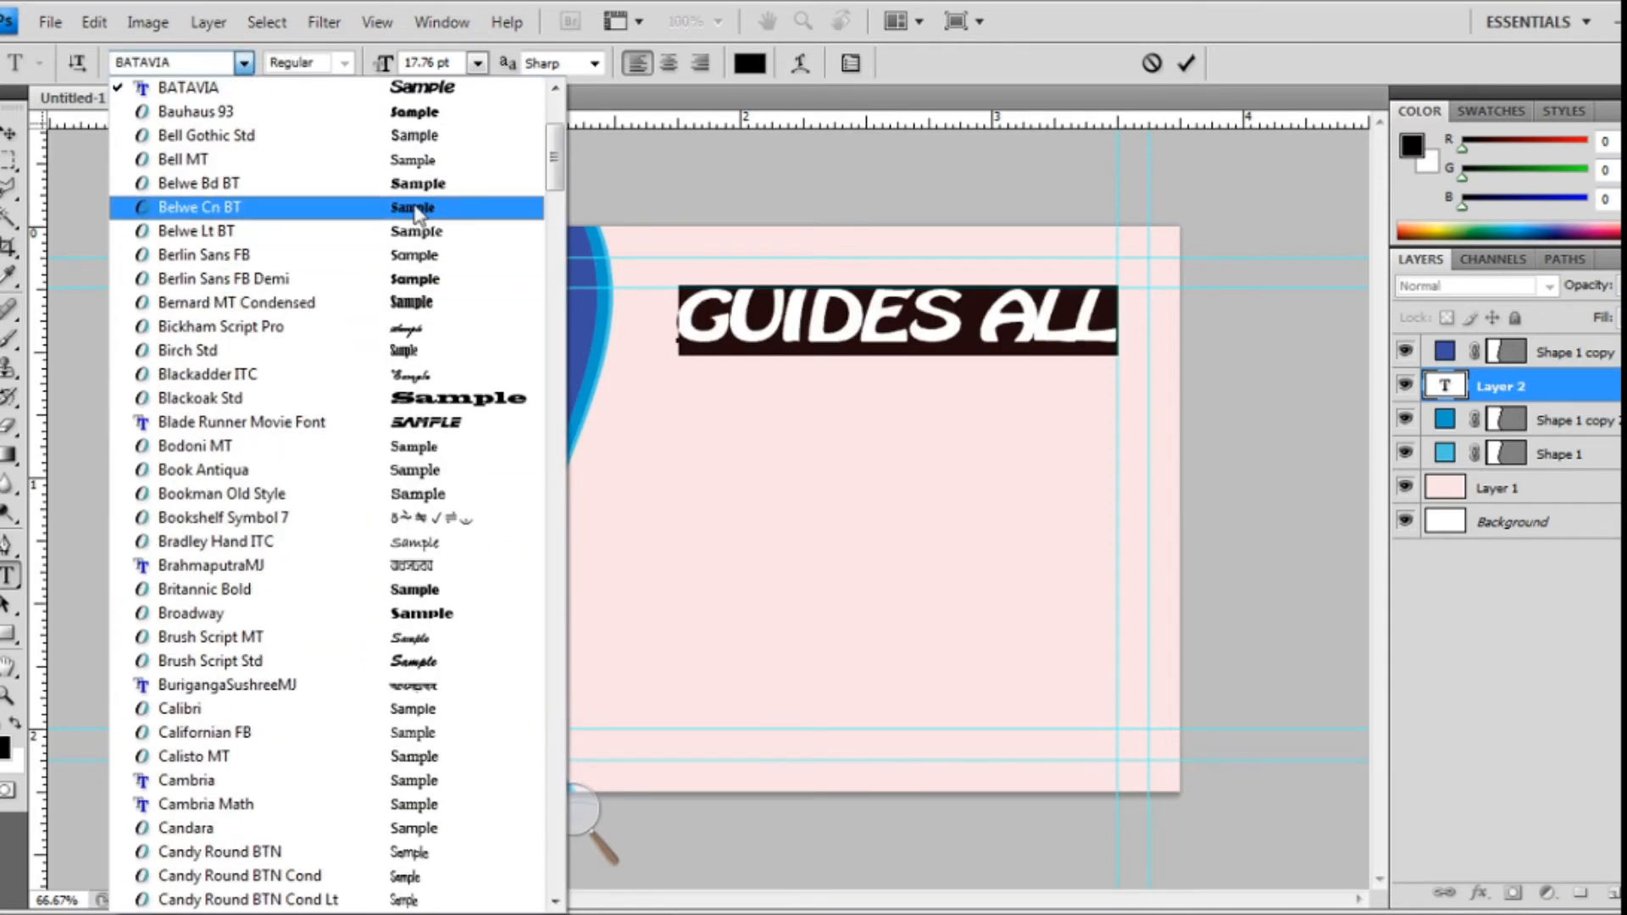
click(415, 210)
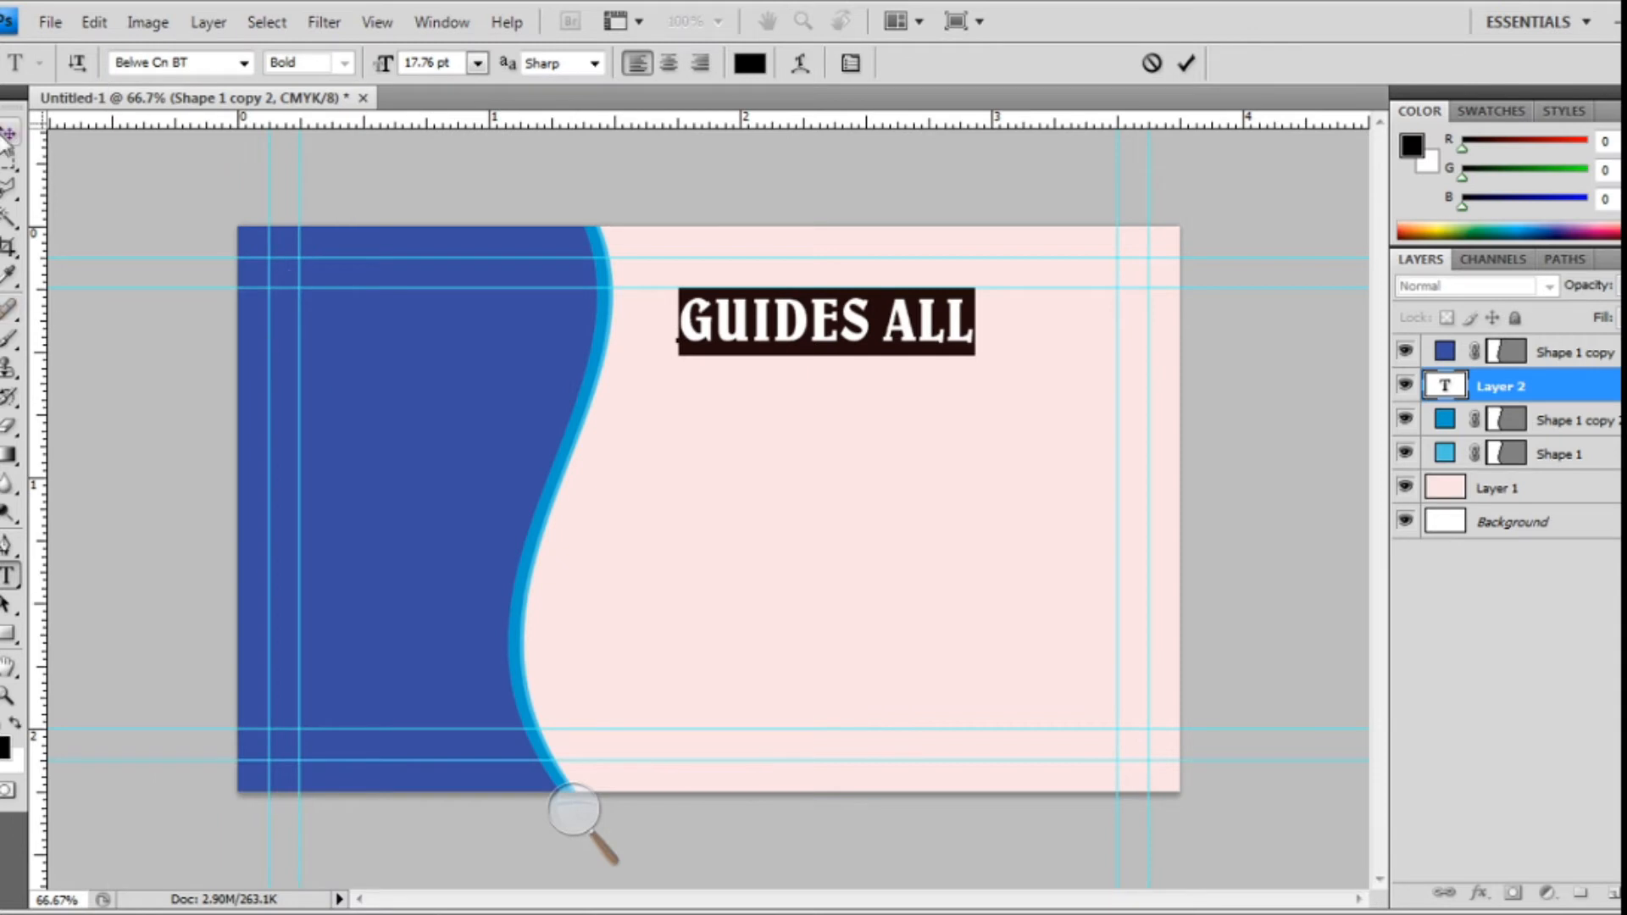
click(10, 134)
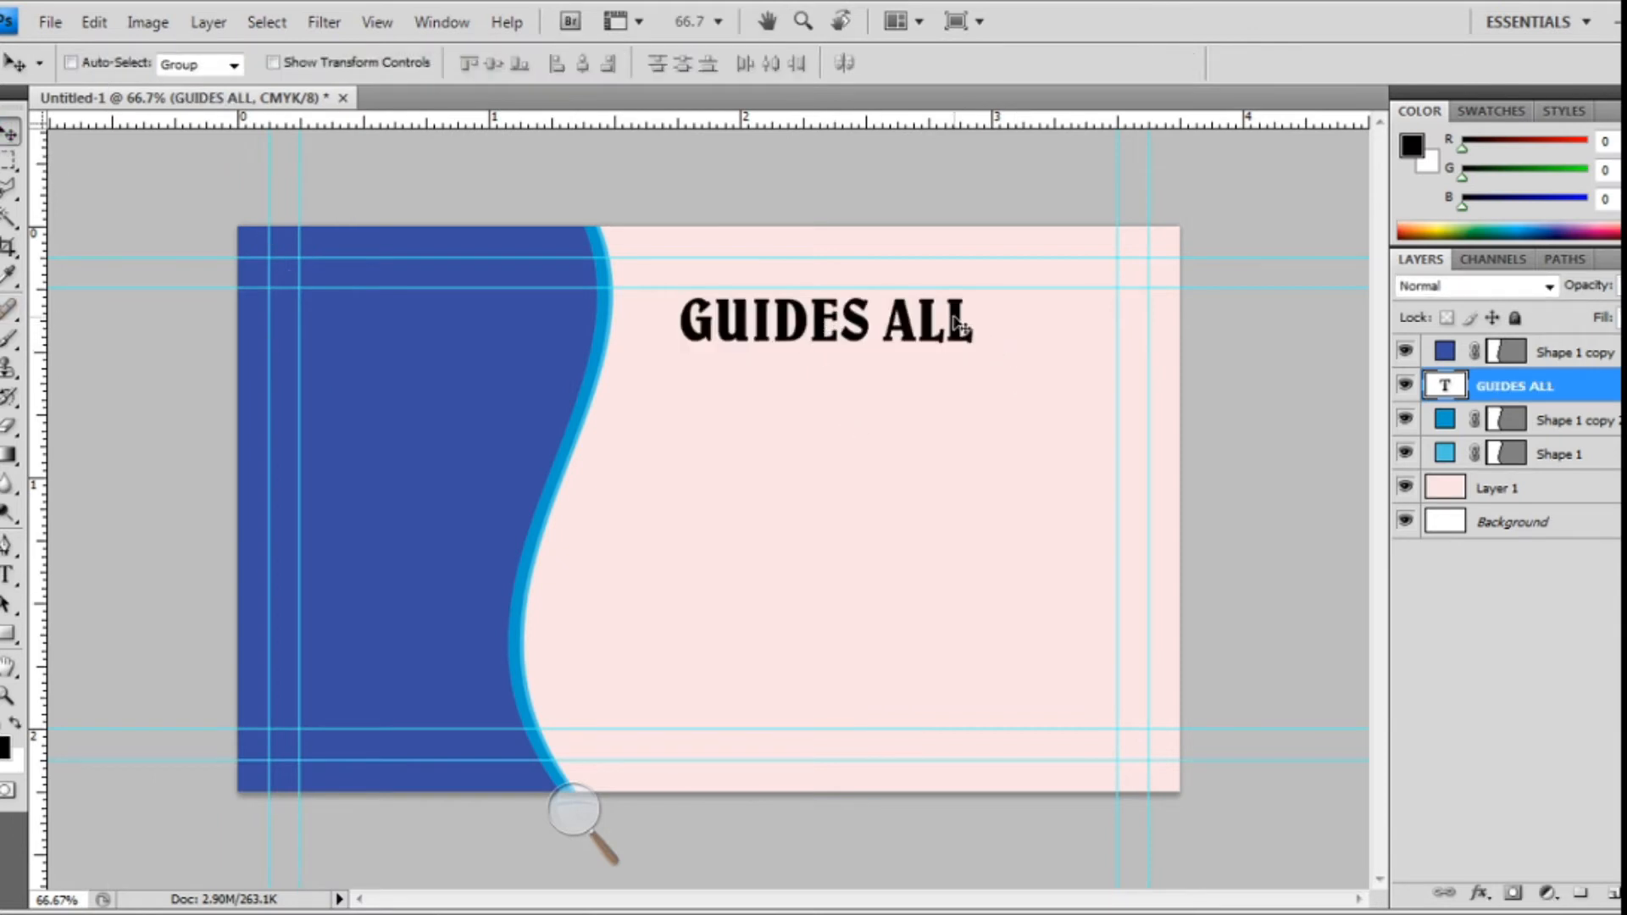
- Stretch GUIDES ALL to 140% width, shift it slightly right and down, and duplicate its layer
key(ctrl+t)
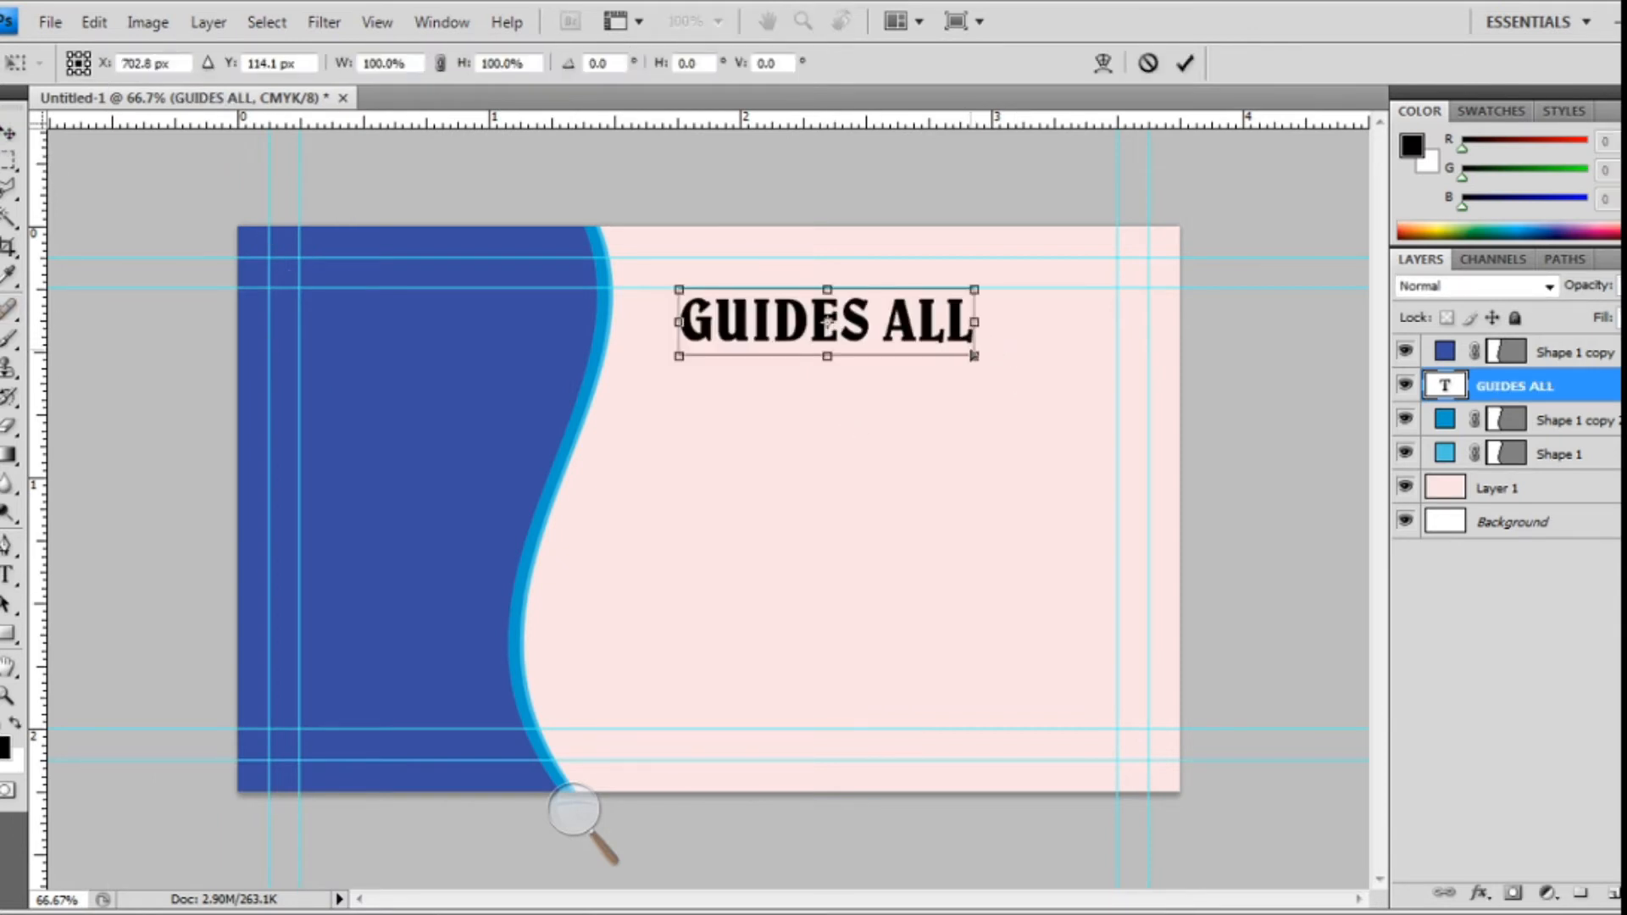
drag(969, 330, 1091, 331)
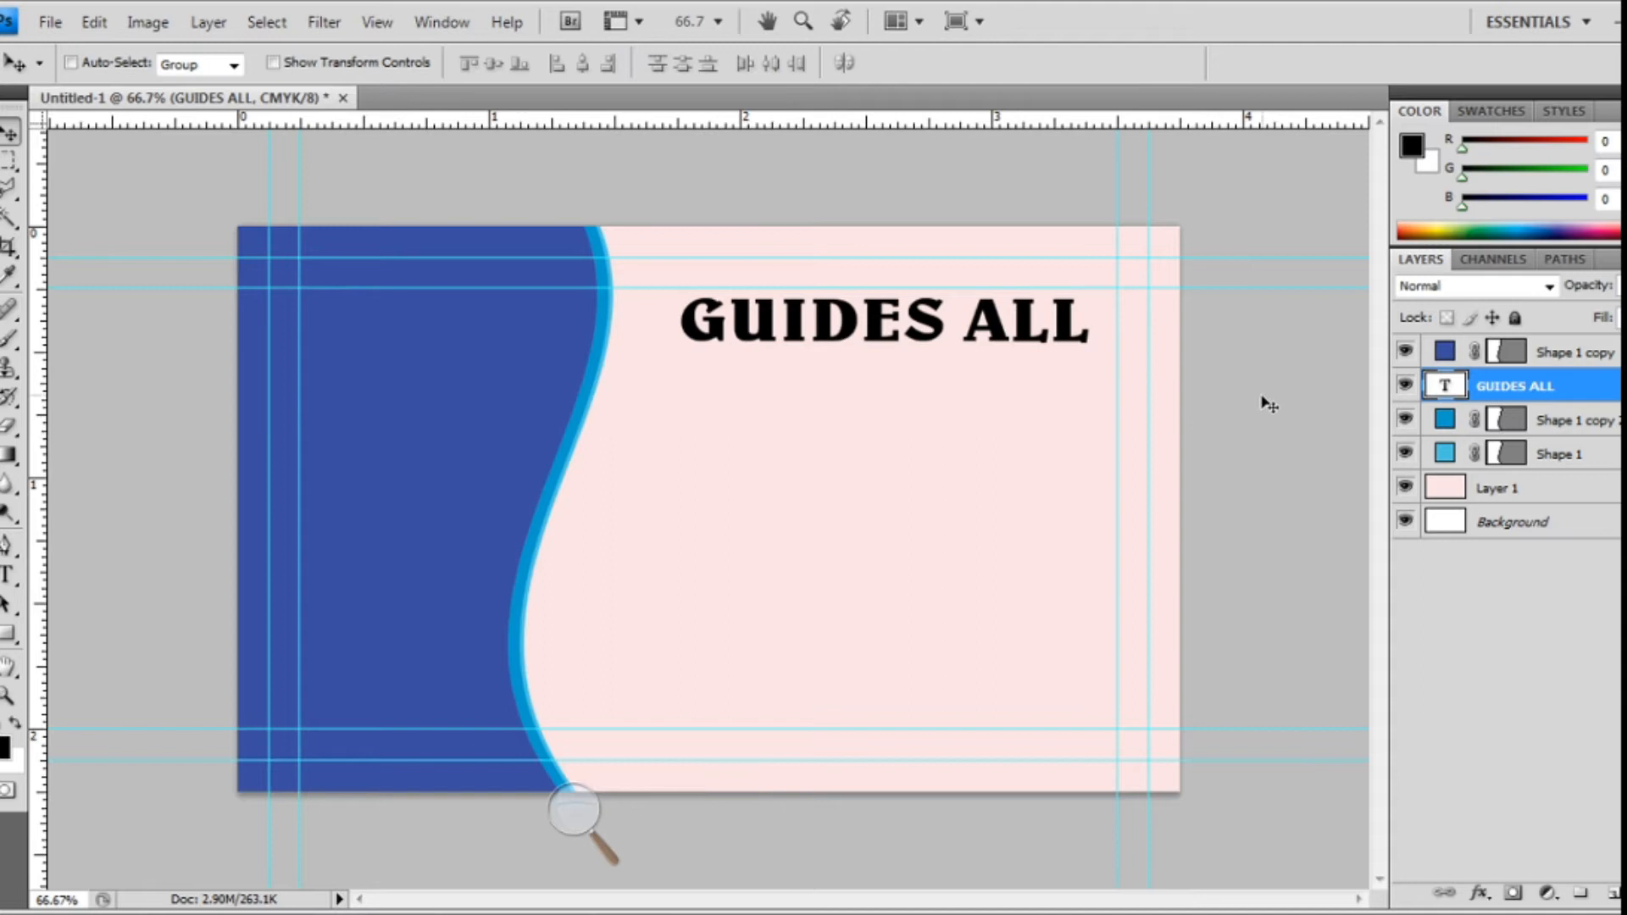
drag(928, 317, 936, 326)
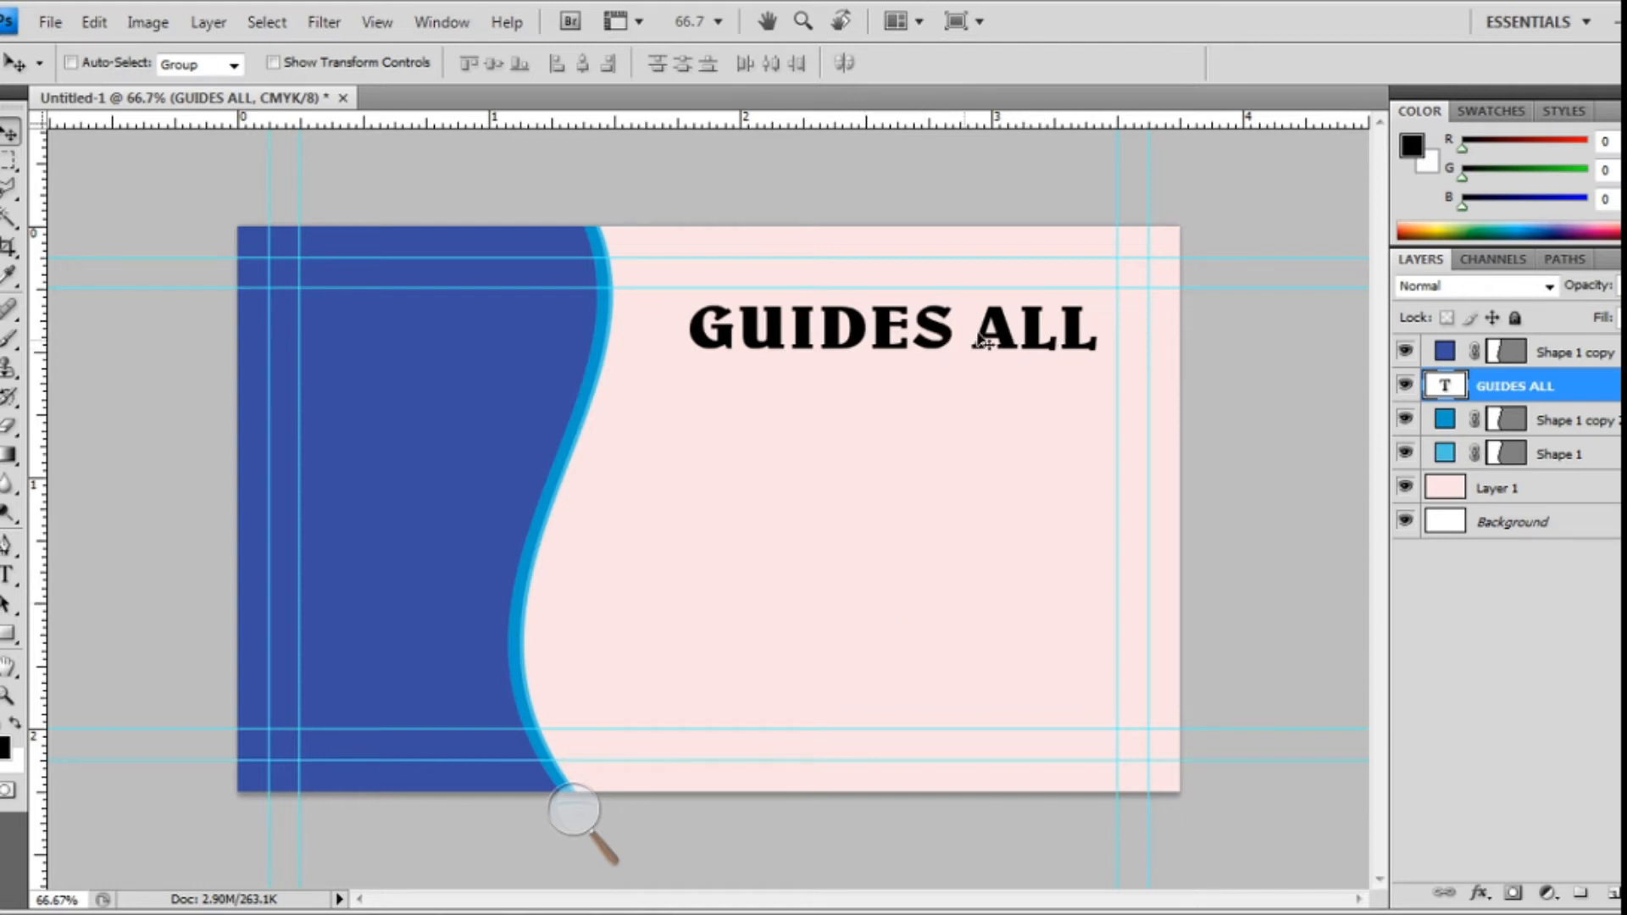
key(ctrl+j)
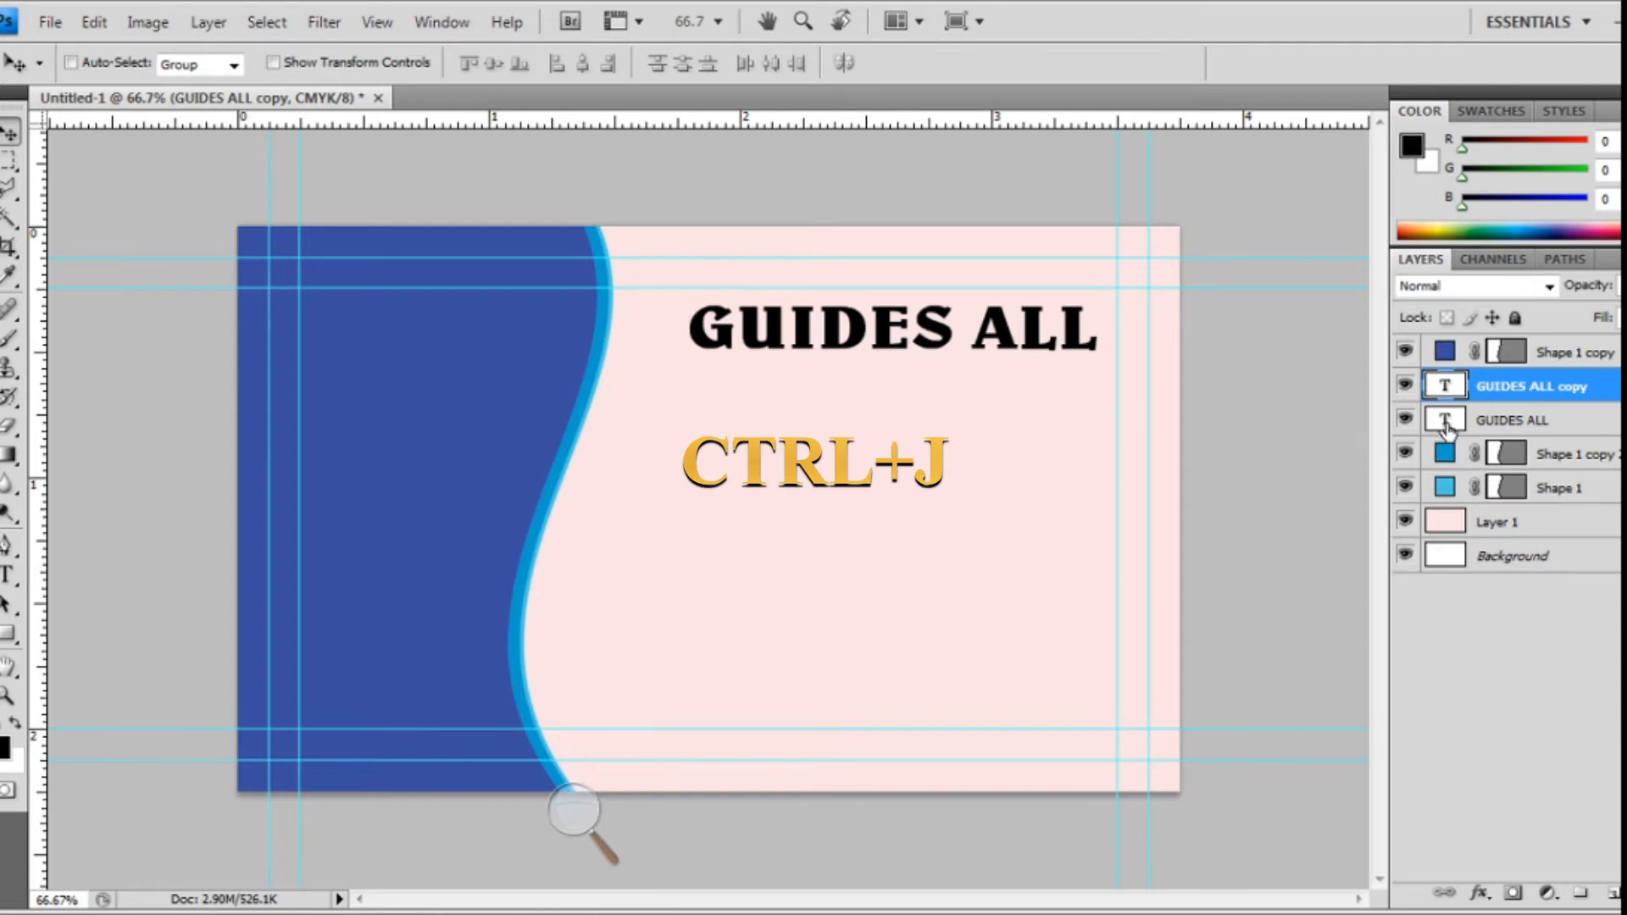
- Drag the GUIDES ALL copy straight down beneath the original heading
drag(1004, 335, 993, 392)
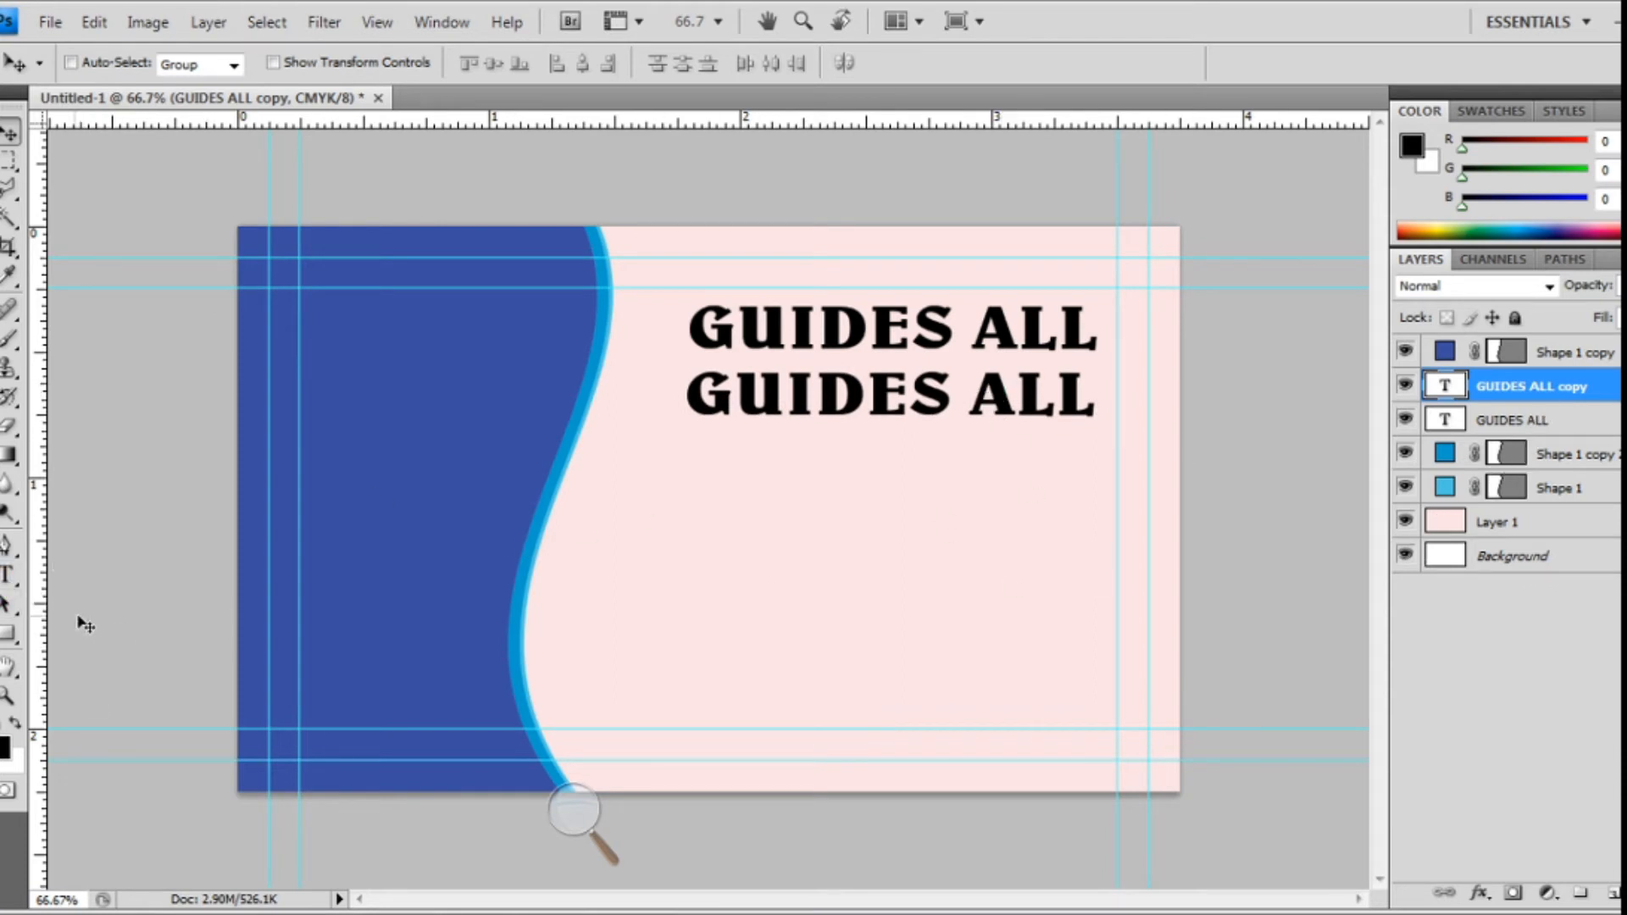
- Replace the second line's text with 'YouTube Chanal' and commit it
click(8, 574)
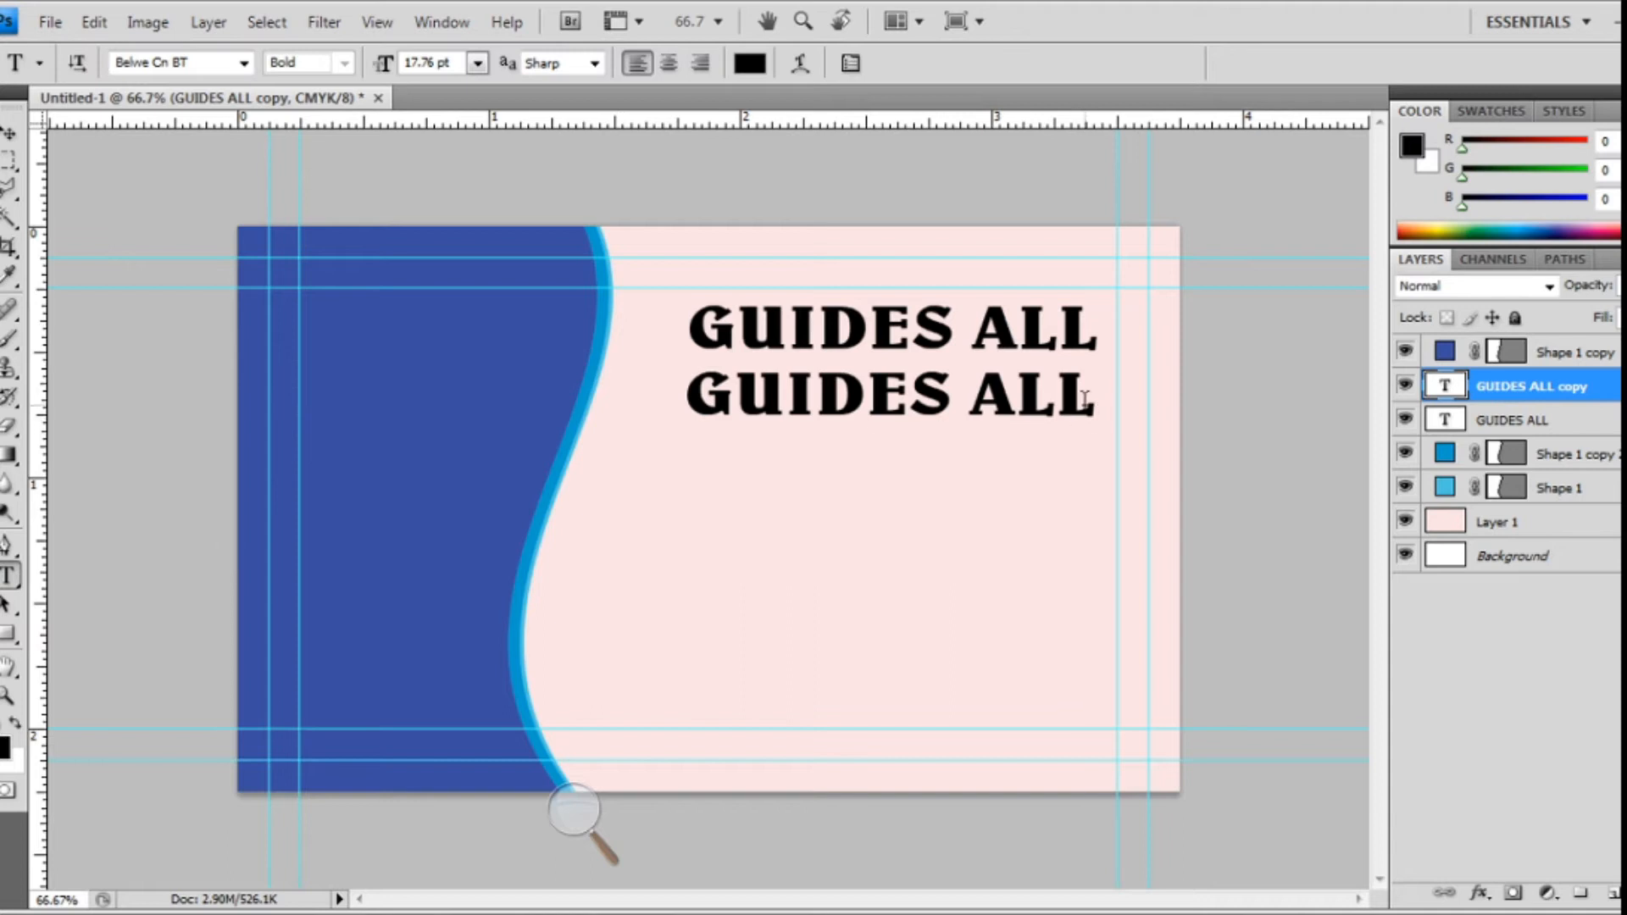
click(1084, 400)
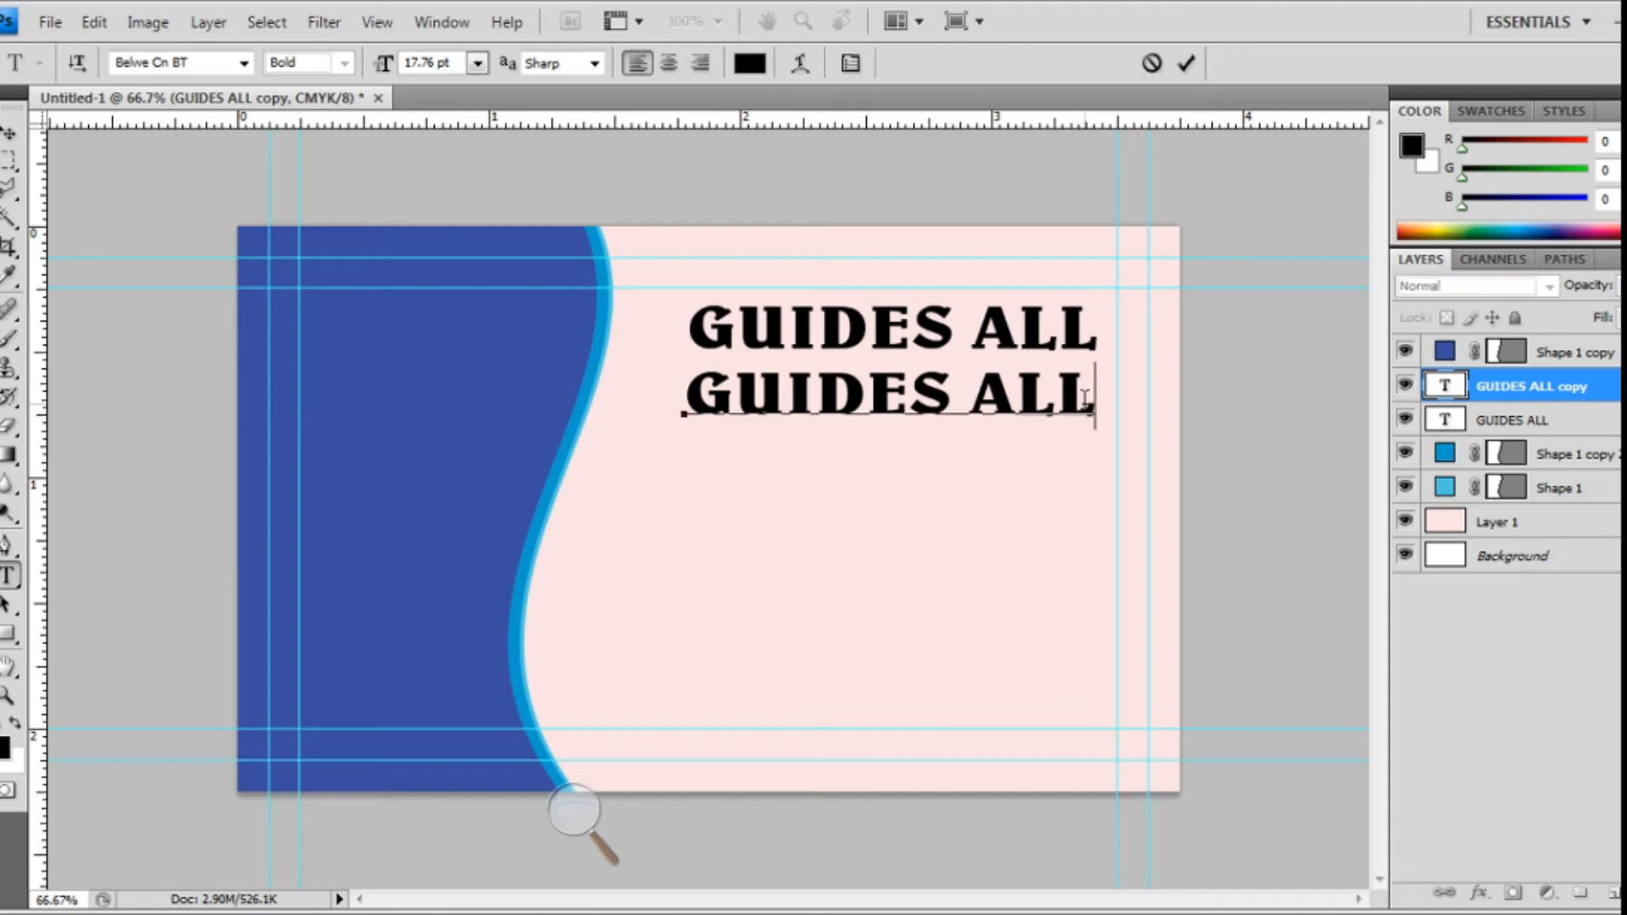
key(BackSpace)
key(BackSpace)
key(BackSpace)
key(BackSpace)
key(BackSpace)
key(BackSpace)
key(BackSpace)
key(BackSpace)
key(BackSpace)
key(BackSpace)
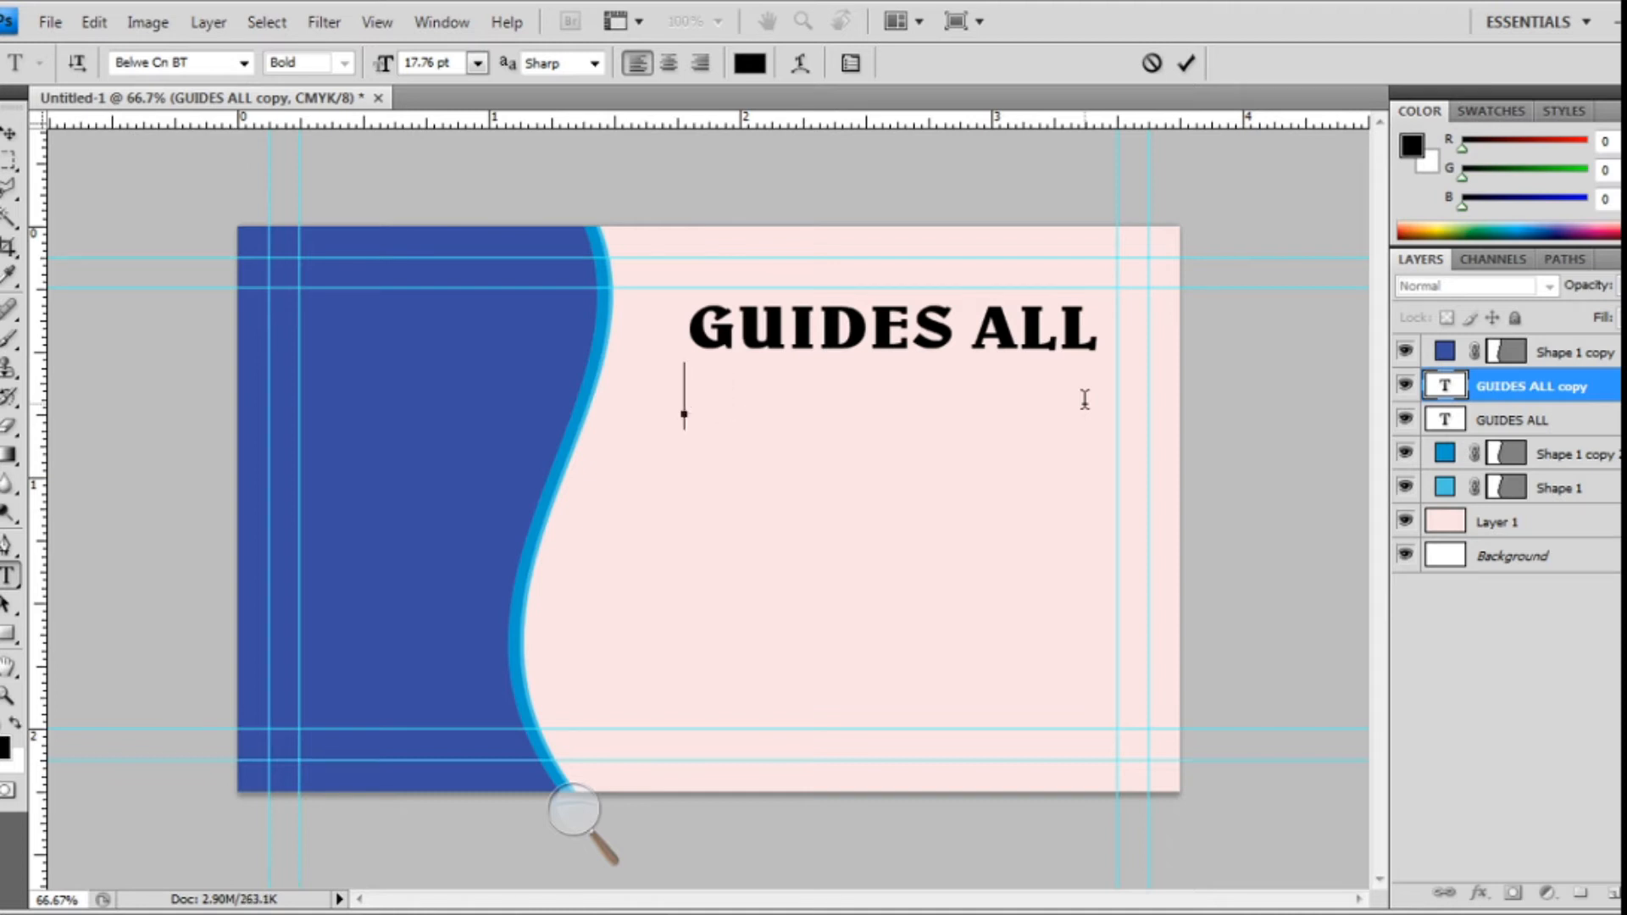
text(y)
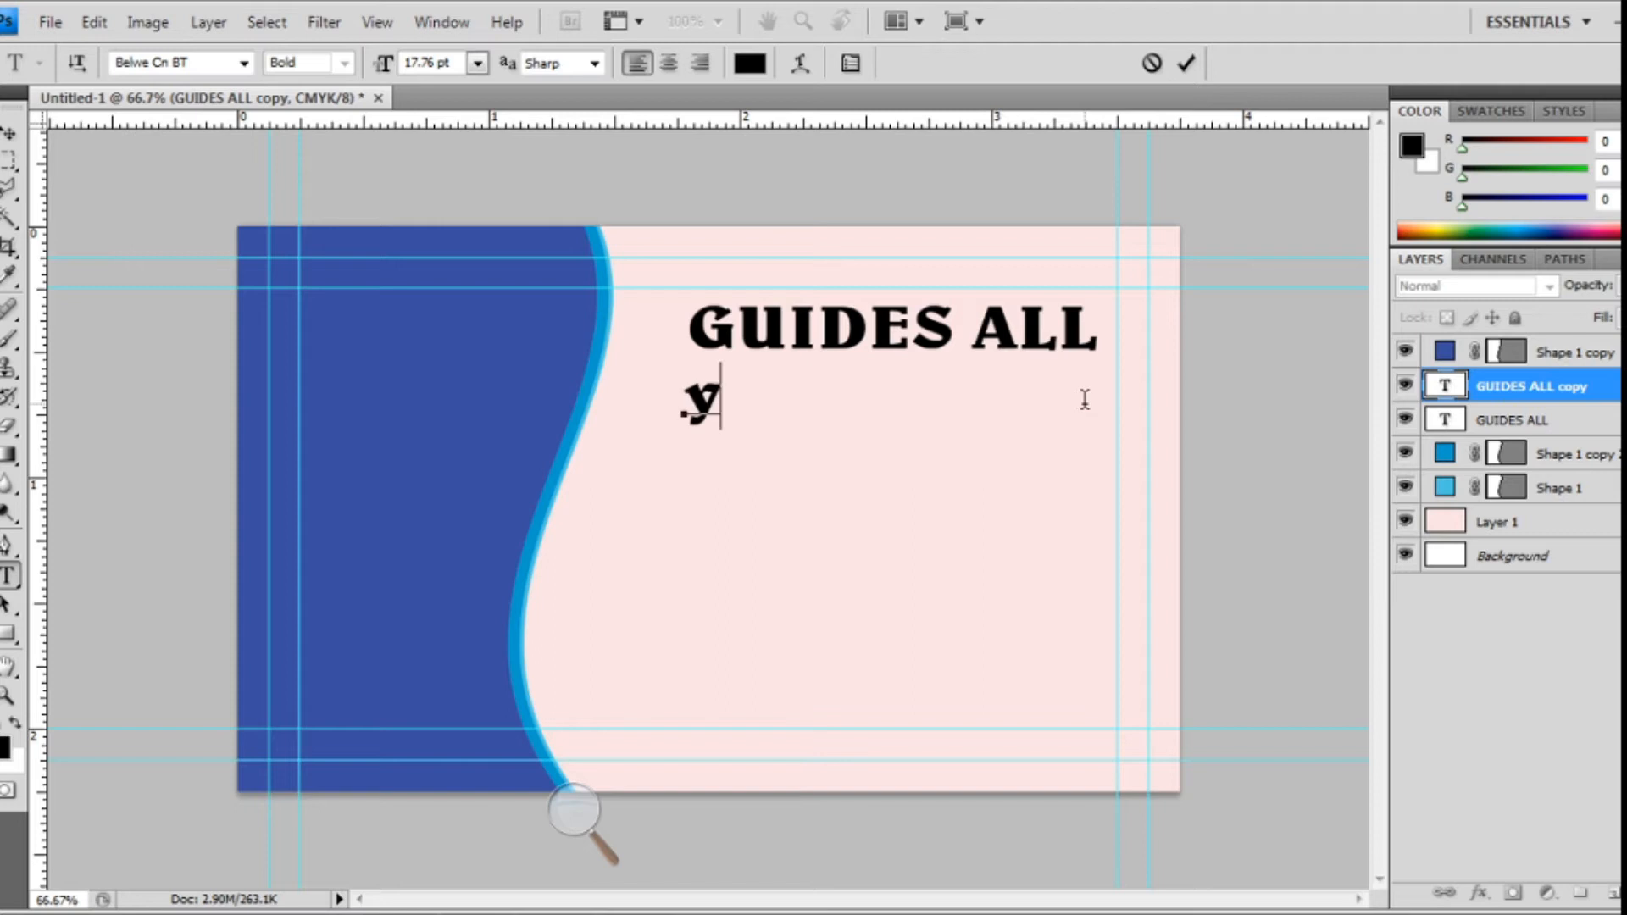
key(BackSpace)
text(Yout)
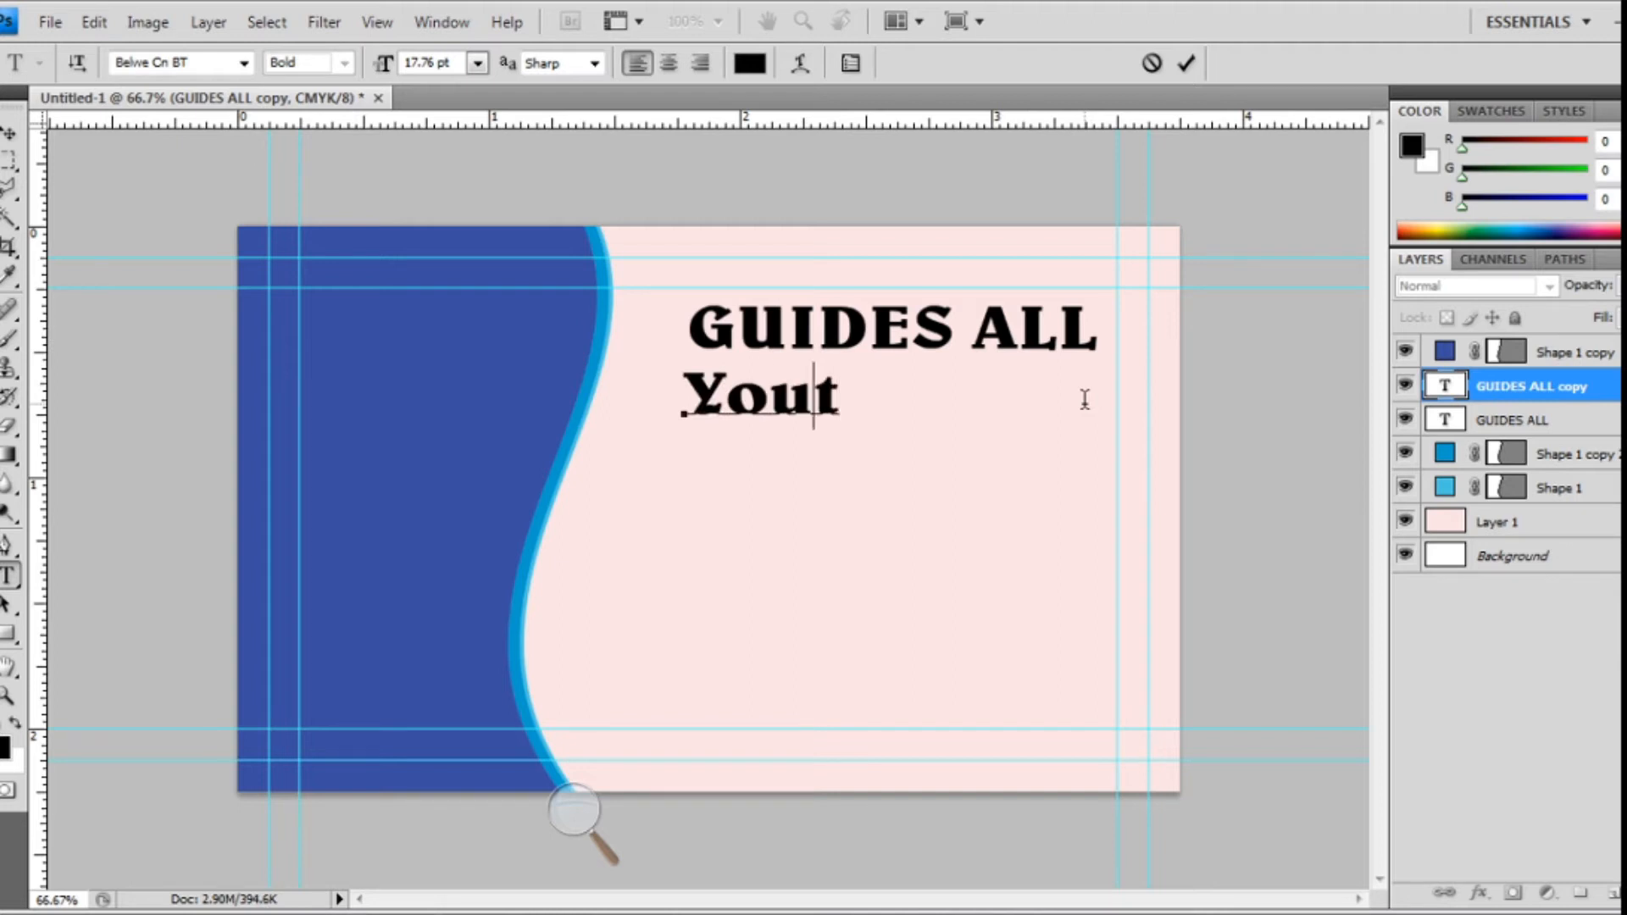
key(BackSpace)
text(Tub)
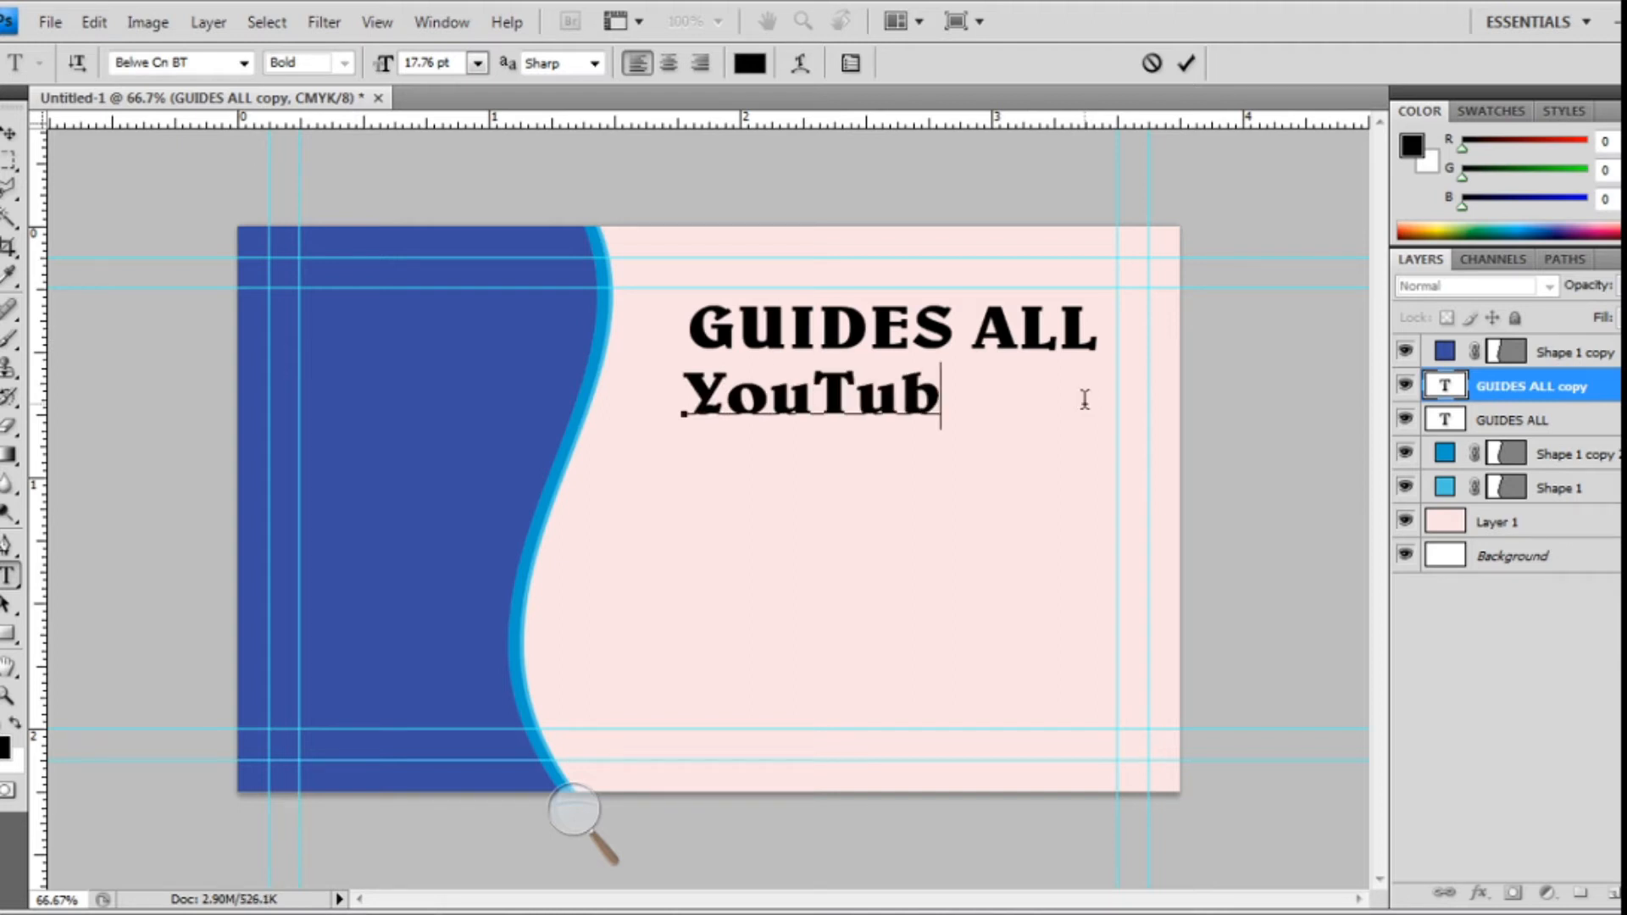
text(e Cha)
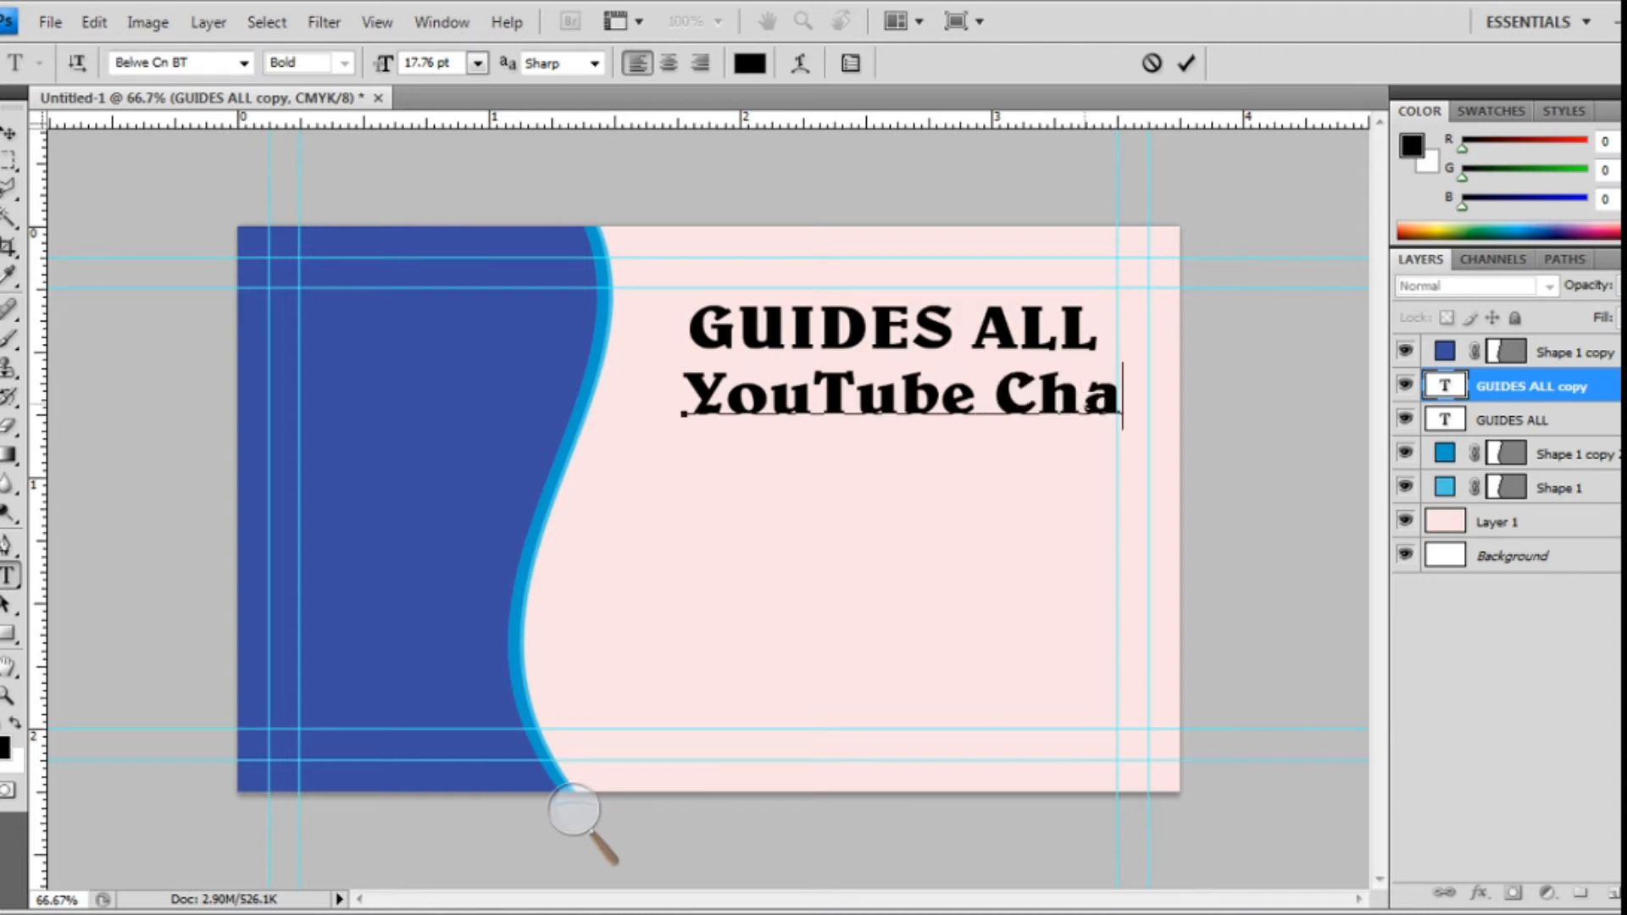
text(na)
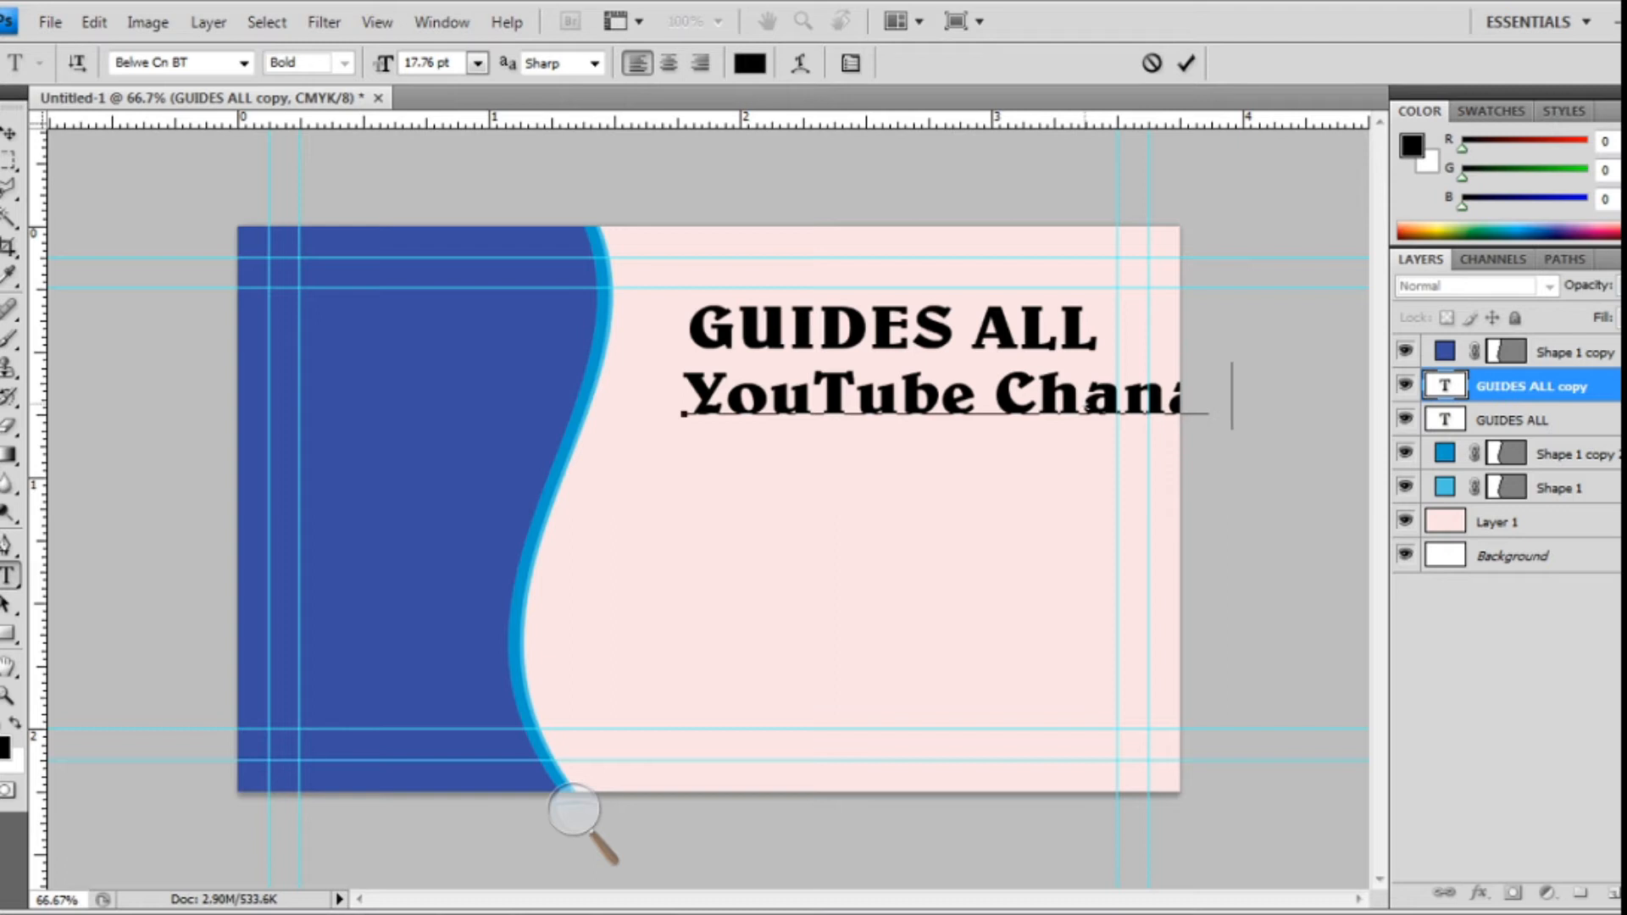
click(10, 133)
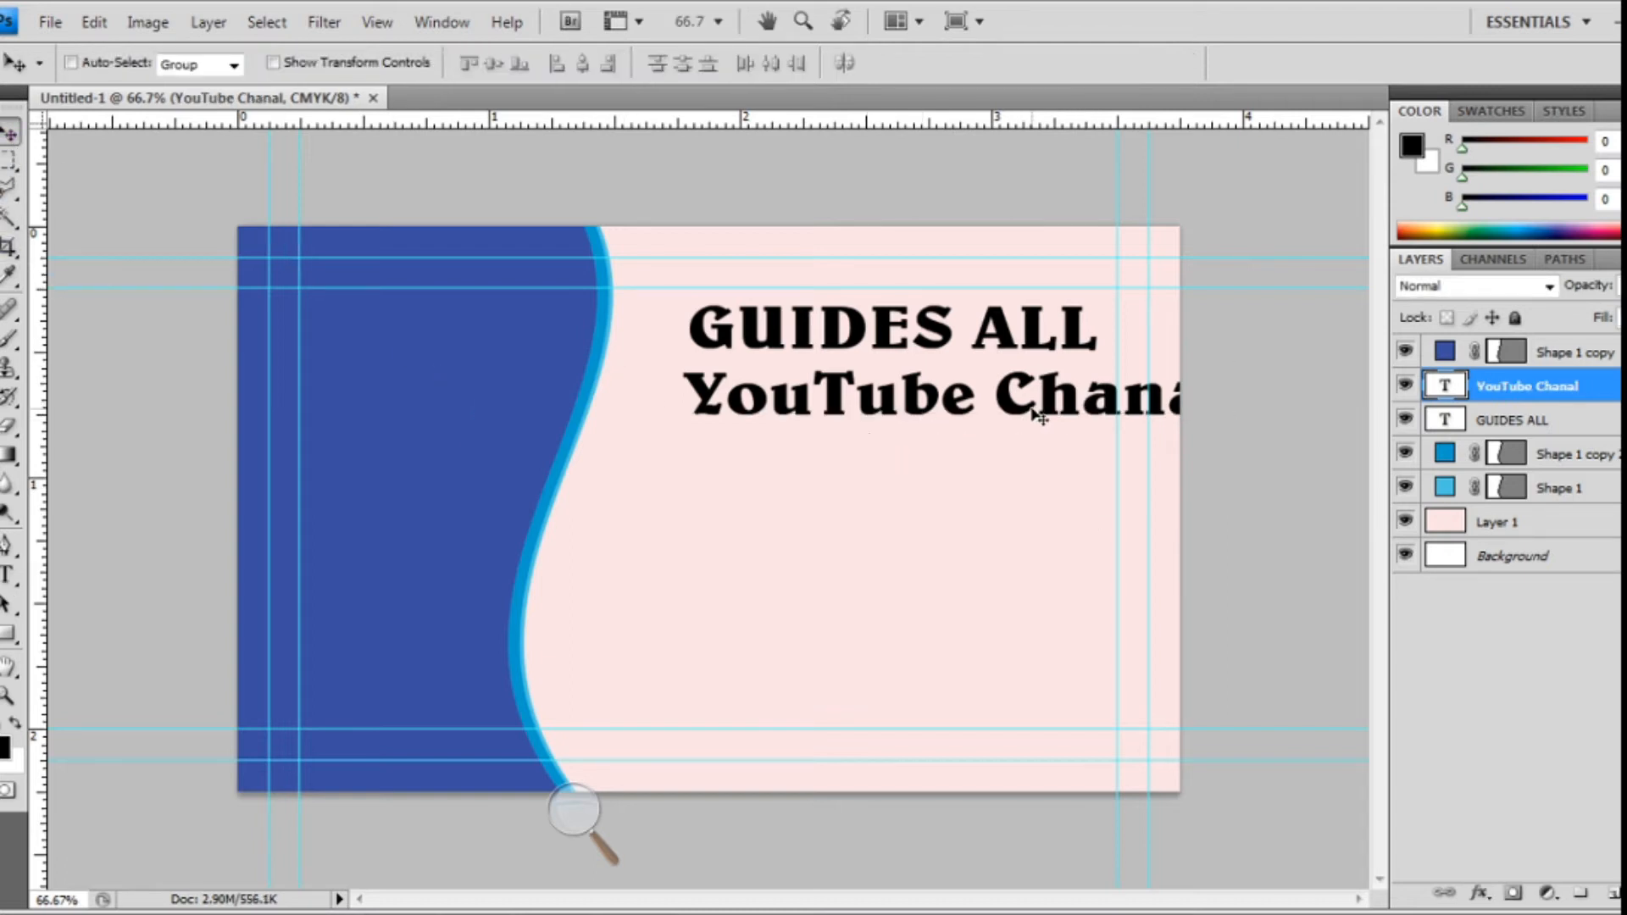
- Scale the YouTube Chanal line to 79.1% width and 69.9% height, then nudge it into place
key(ctrl+t)
drag(1240, 388, 1123, 387)
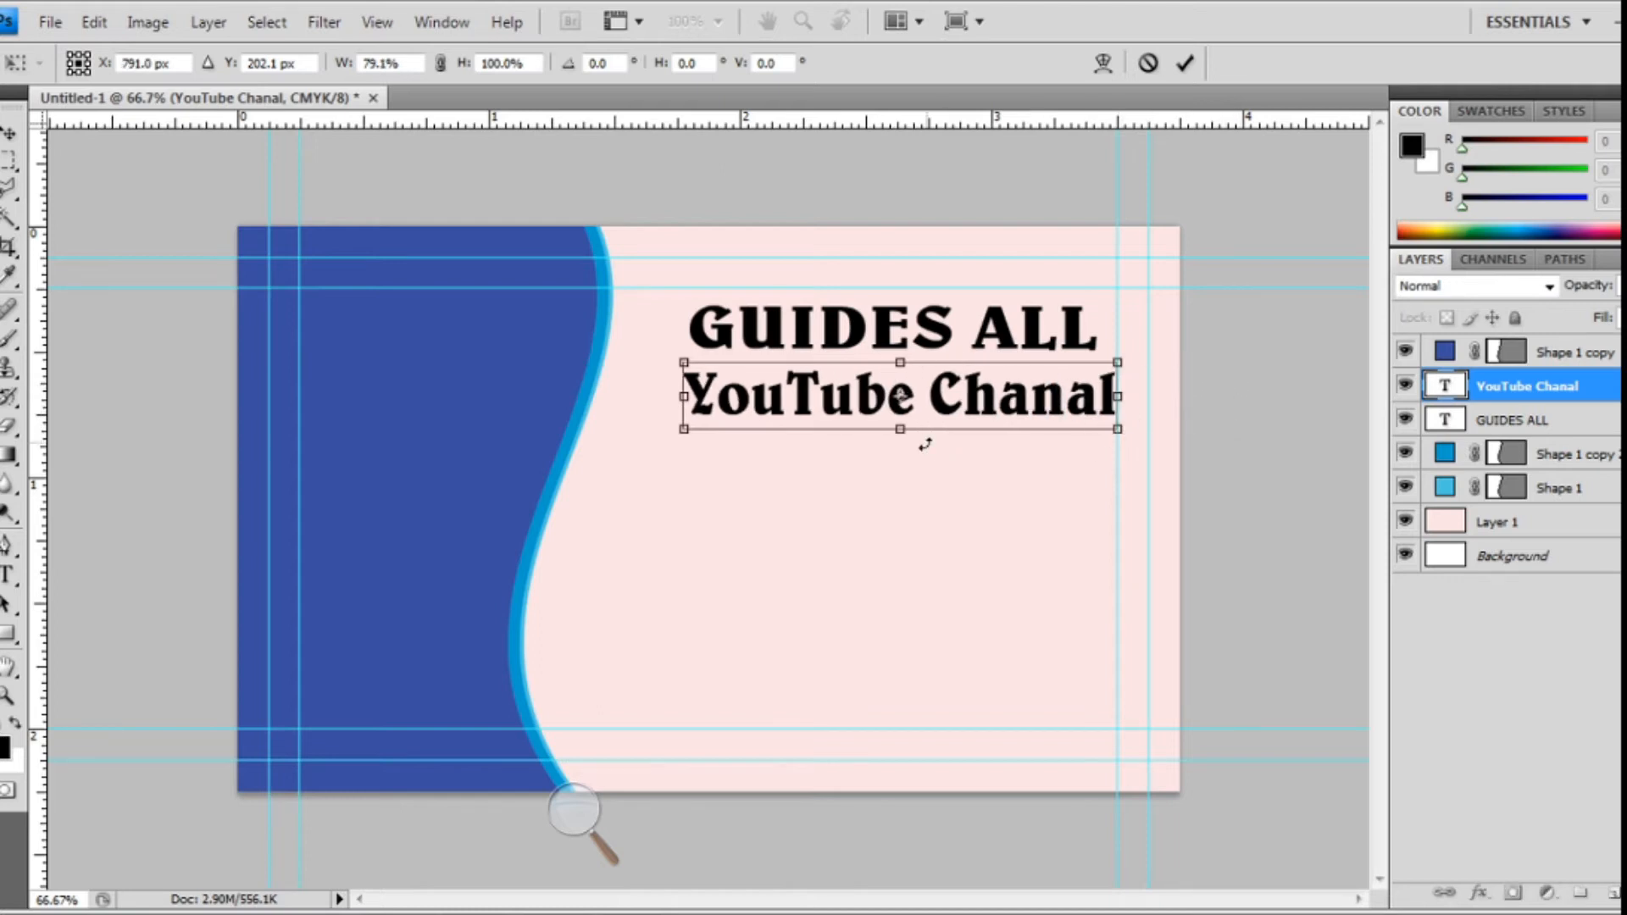
mouse_move(913, 425)
mouse_down()
mouse_move(913, 403)
mouse_move(932, 414)
mouse_up()
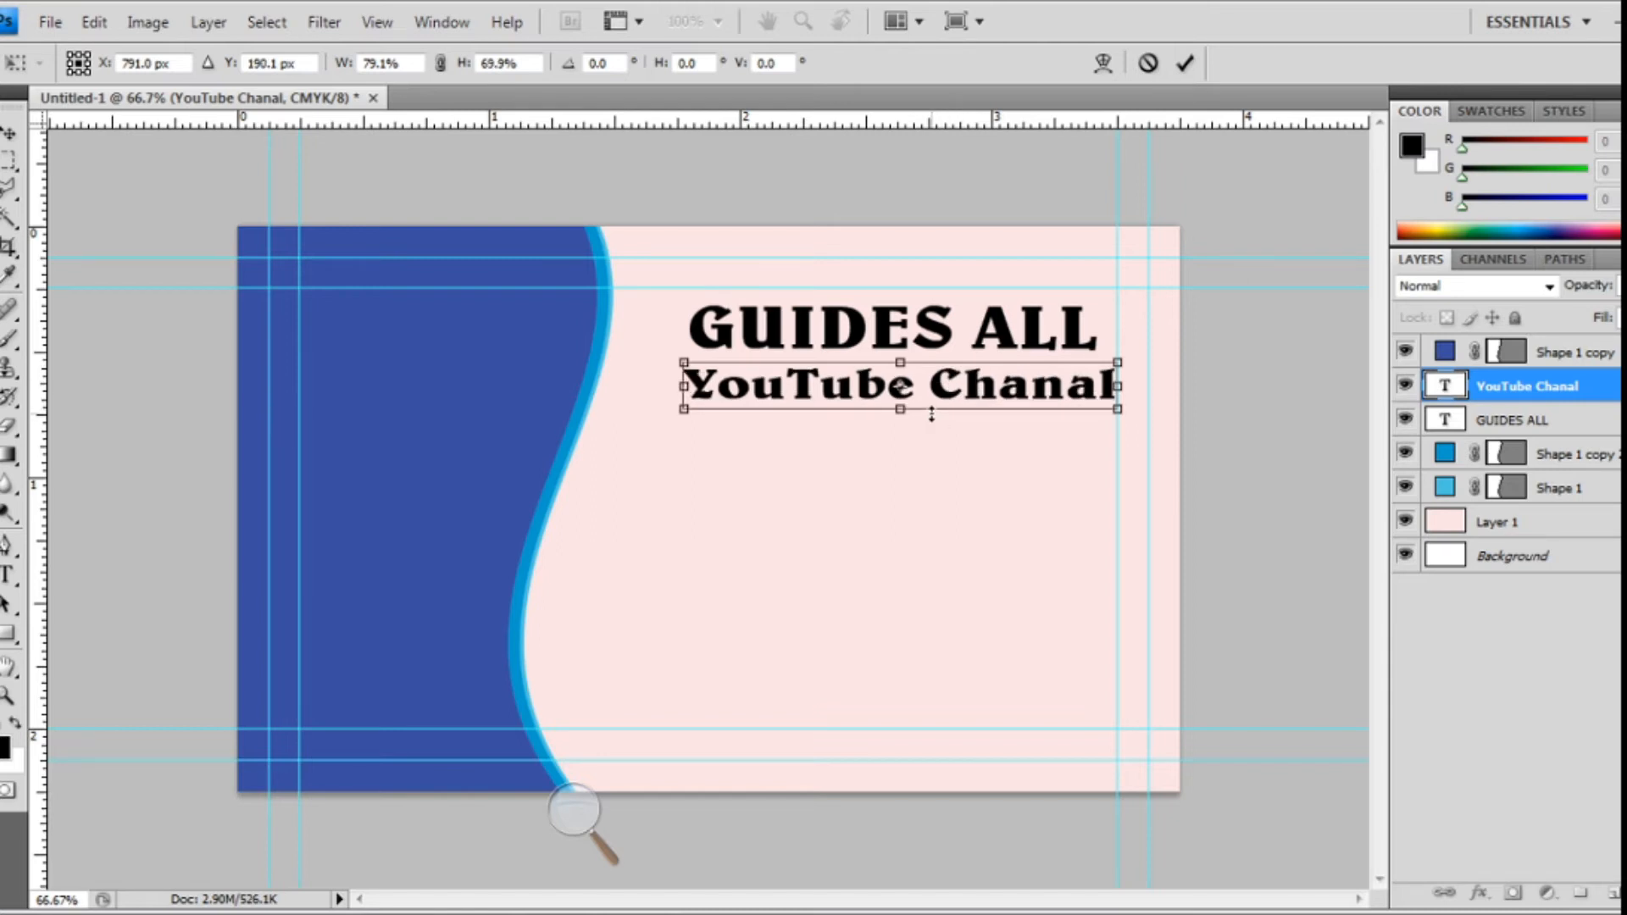
key(Return)
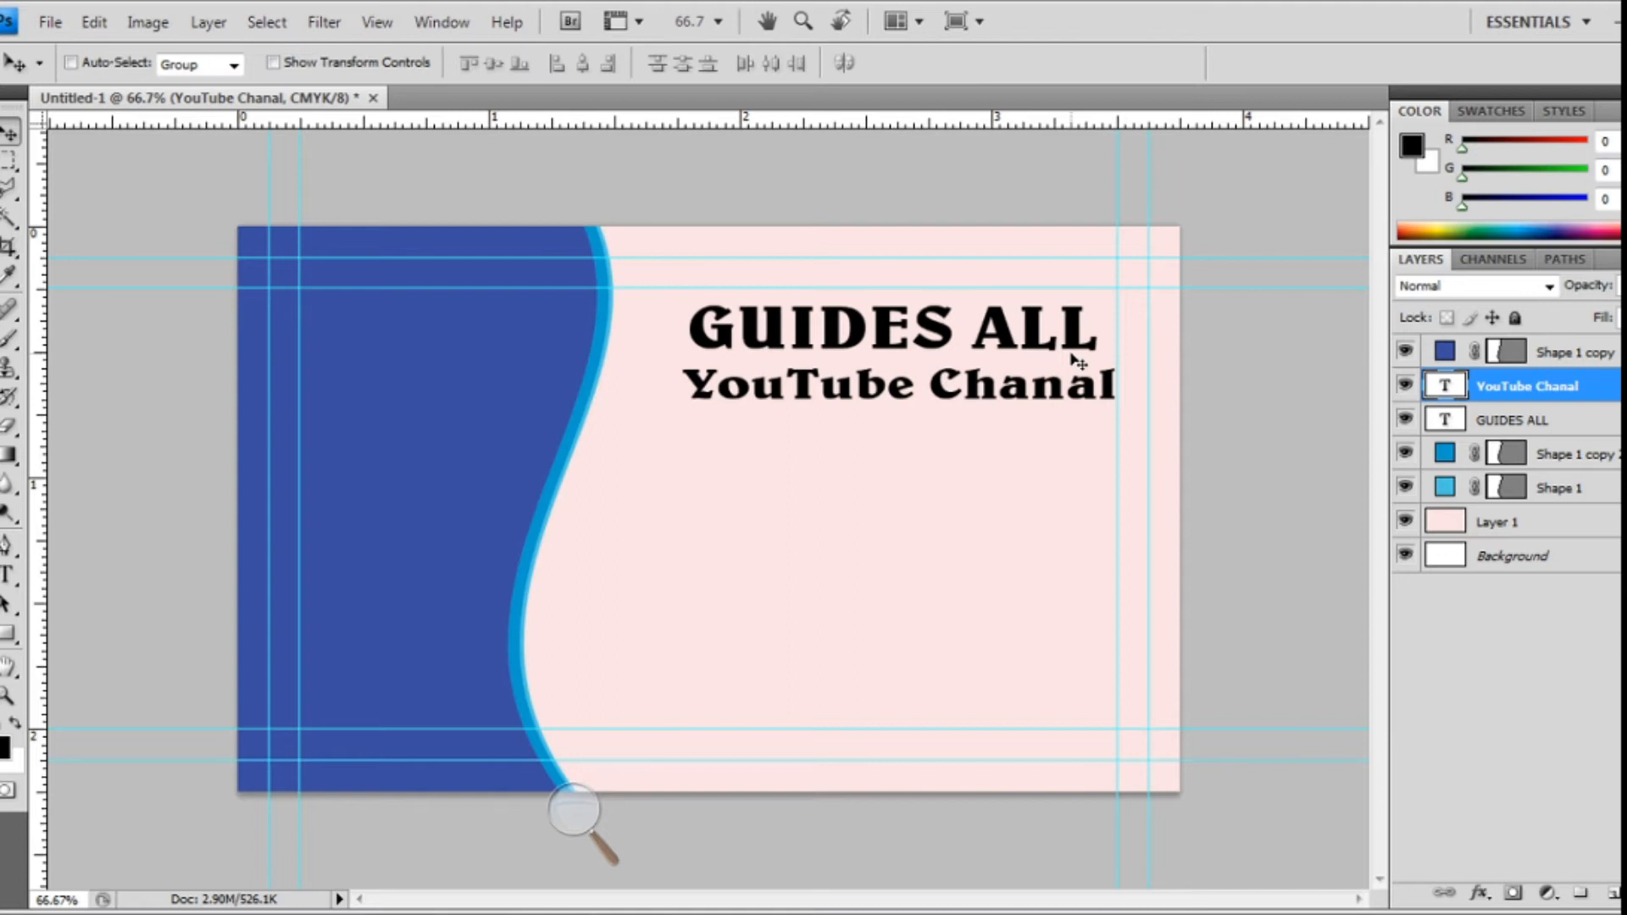
mouse_move(1078, 389)
mouse_down()
mouse_move(1063, 389)
mouse_move(1076, 396)
mouse_up()
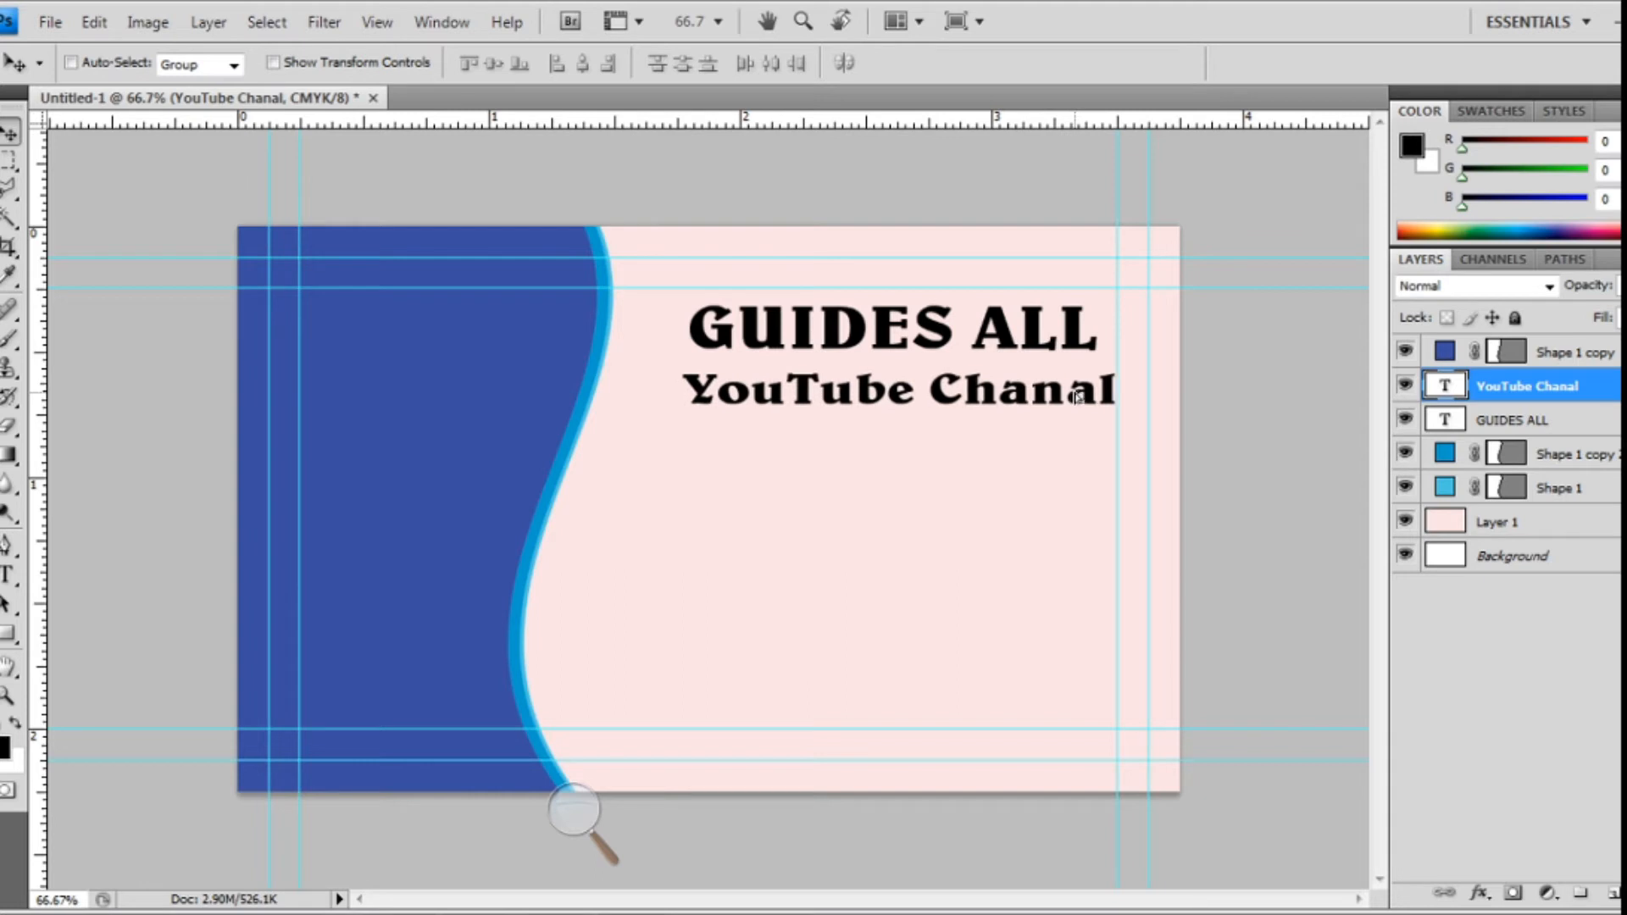
- Set YouTube Chanal in Bickham Script Pro and move it right under GUIDES ALL
click(6, 578)
drag(1117, 375, 682, 388)
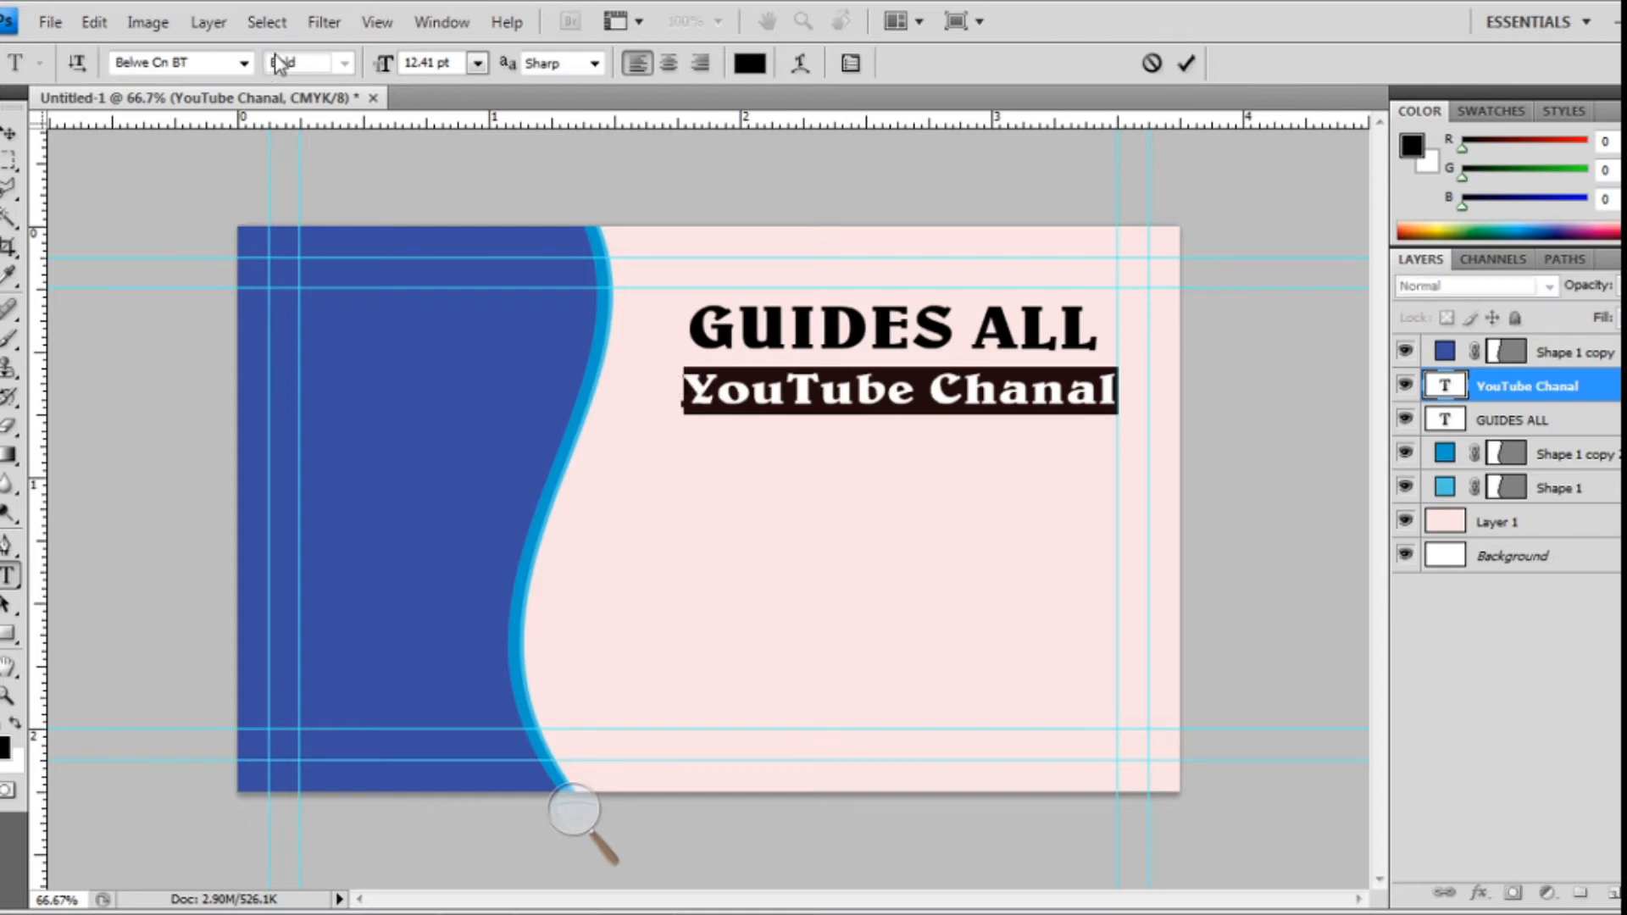
click(212, 60)
key(Down)
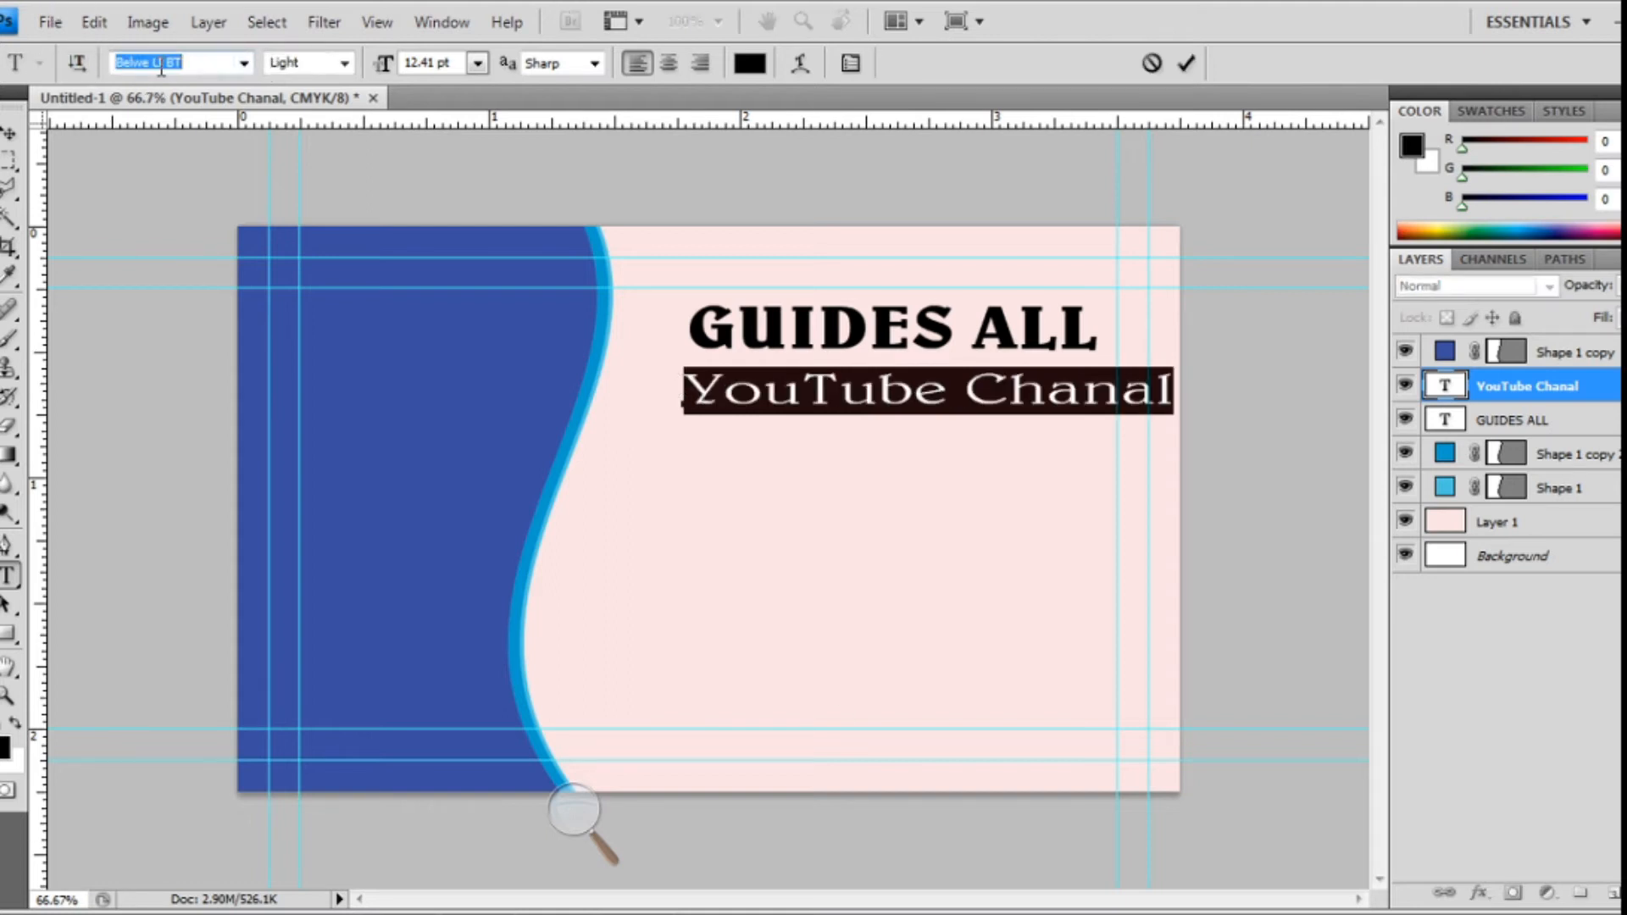
key(Down)
key(Down)
key(Down)
key(Down)
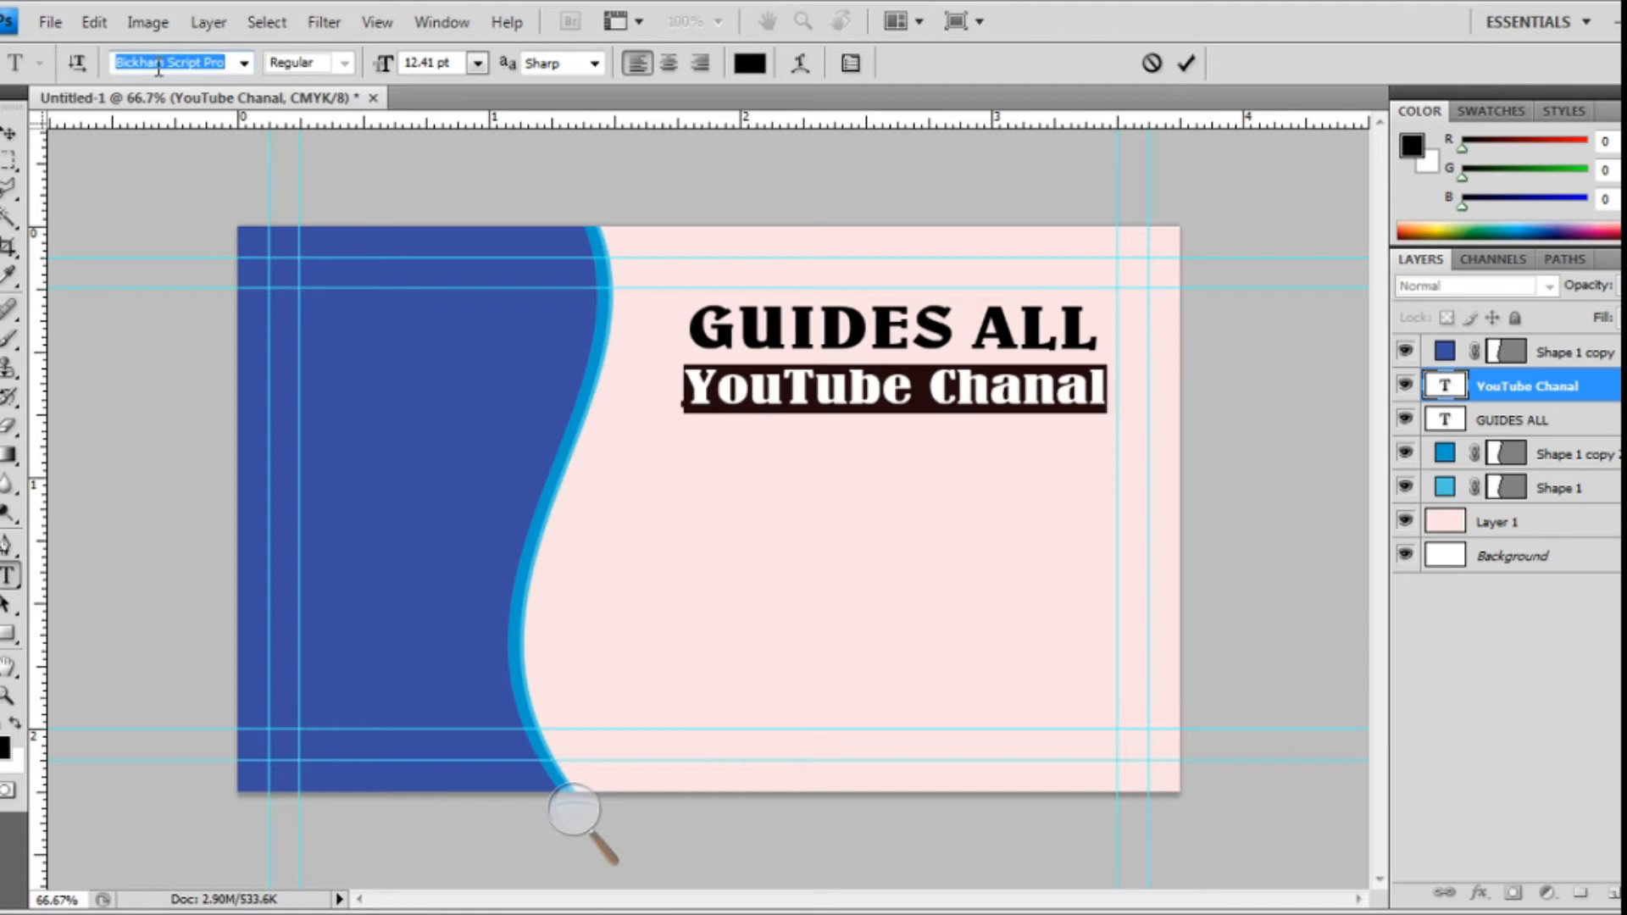
key(Up)
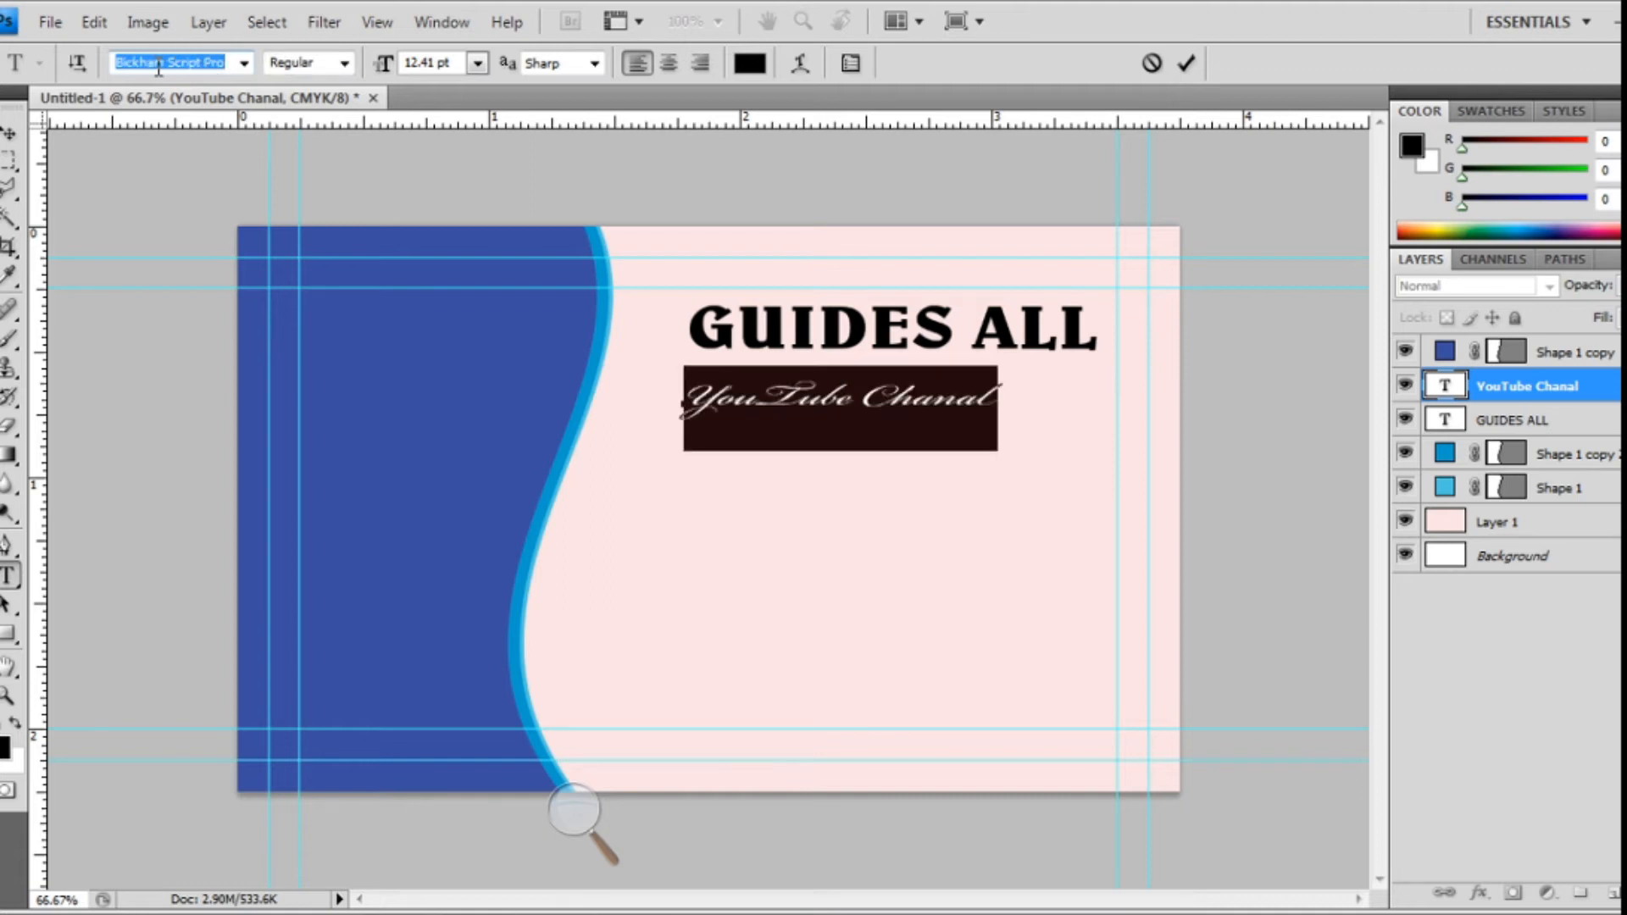
click(158, 66)
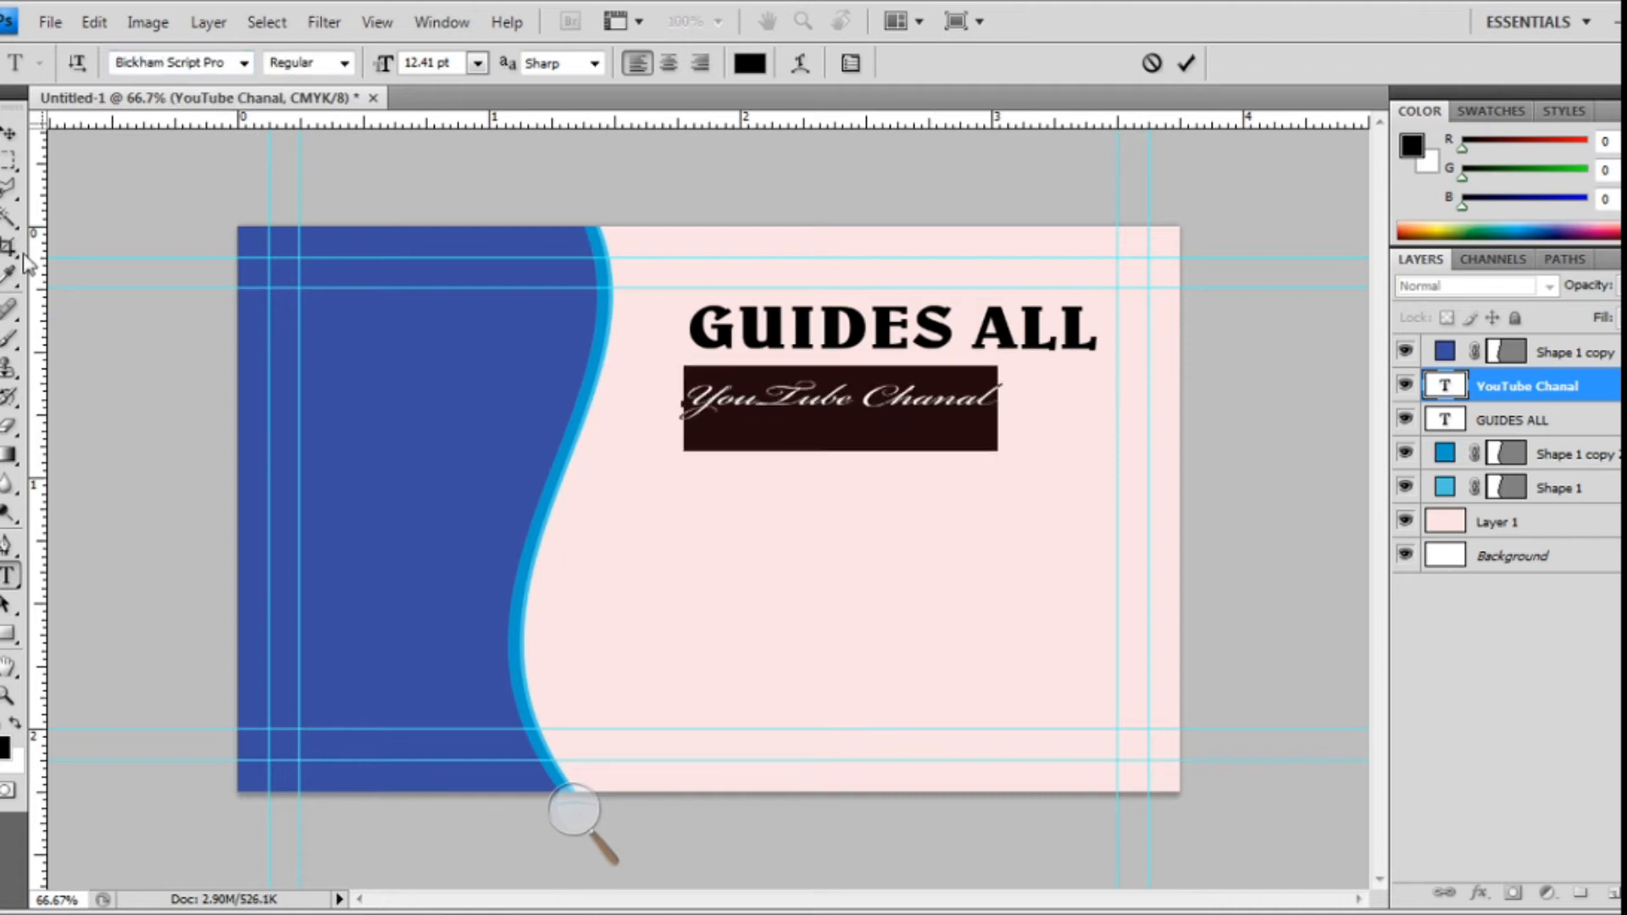
click(11, 134)
drag(837, 421, 874, 396)
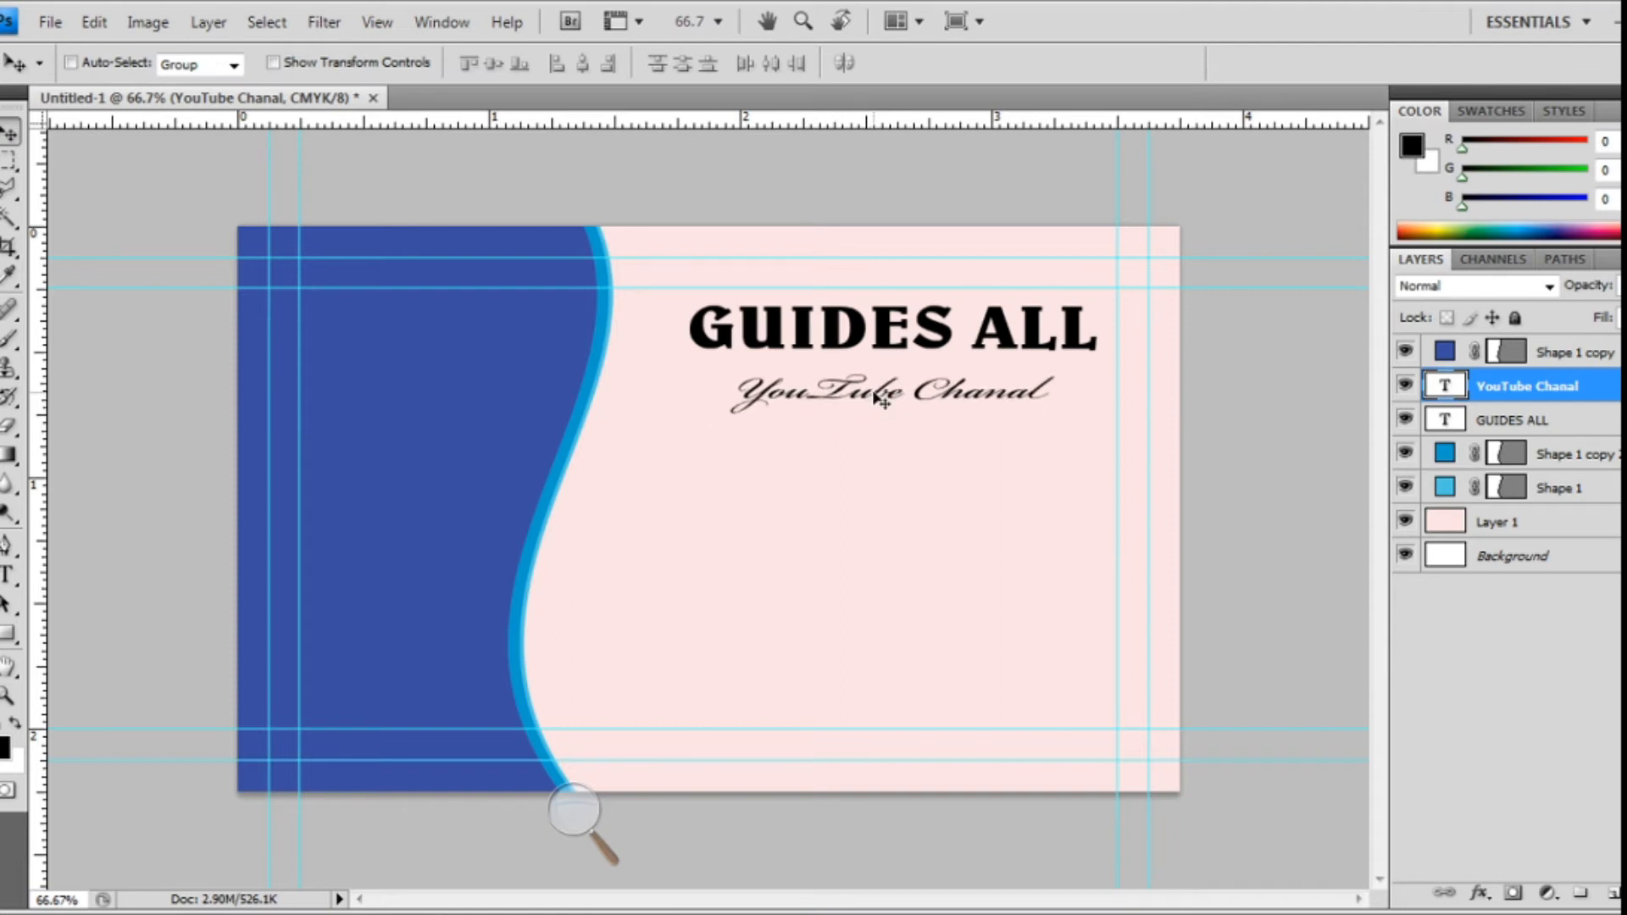
- Enlarge the script line to 106.6% width and 113.4% height, moving it up-left under the heading
key(ctrl+t)
drag(908, 451, 908, 462)
drag(1061, 410, 1083, 417)
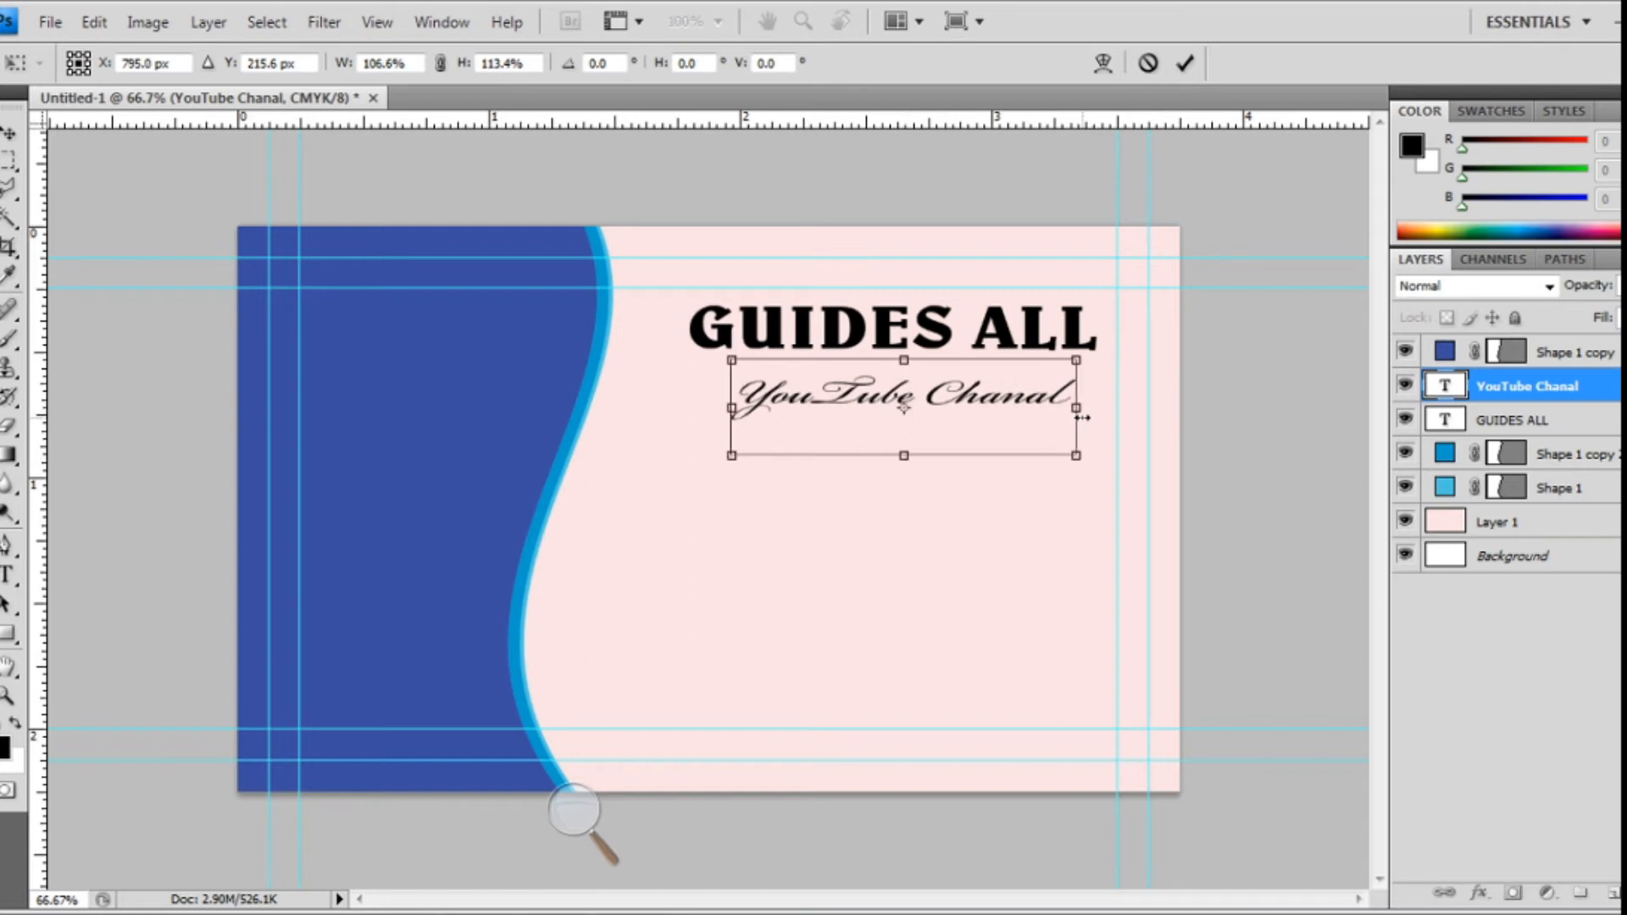
drag(955, 412, 939, 408)
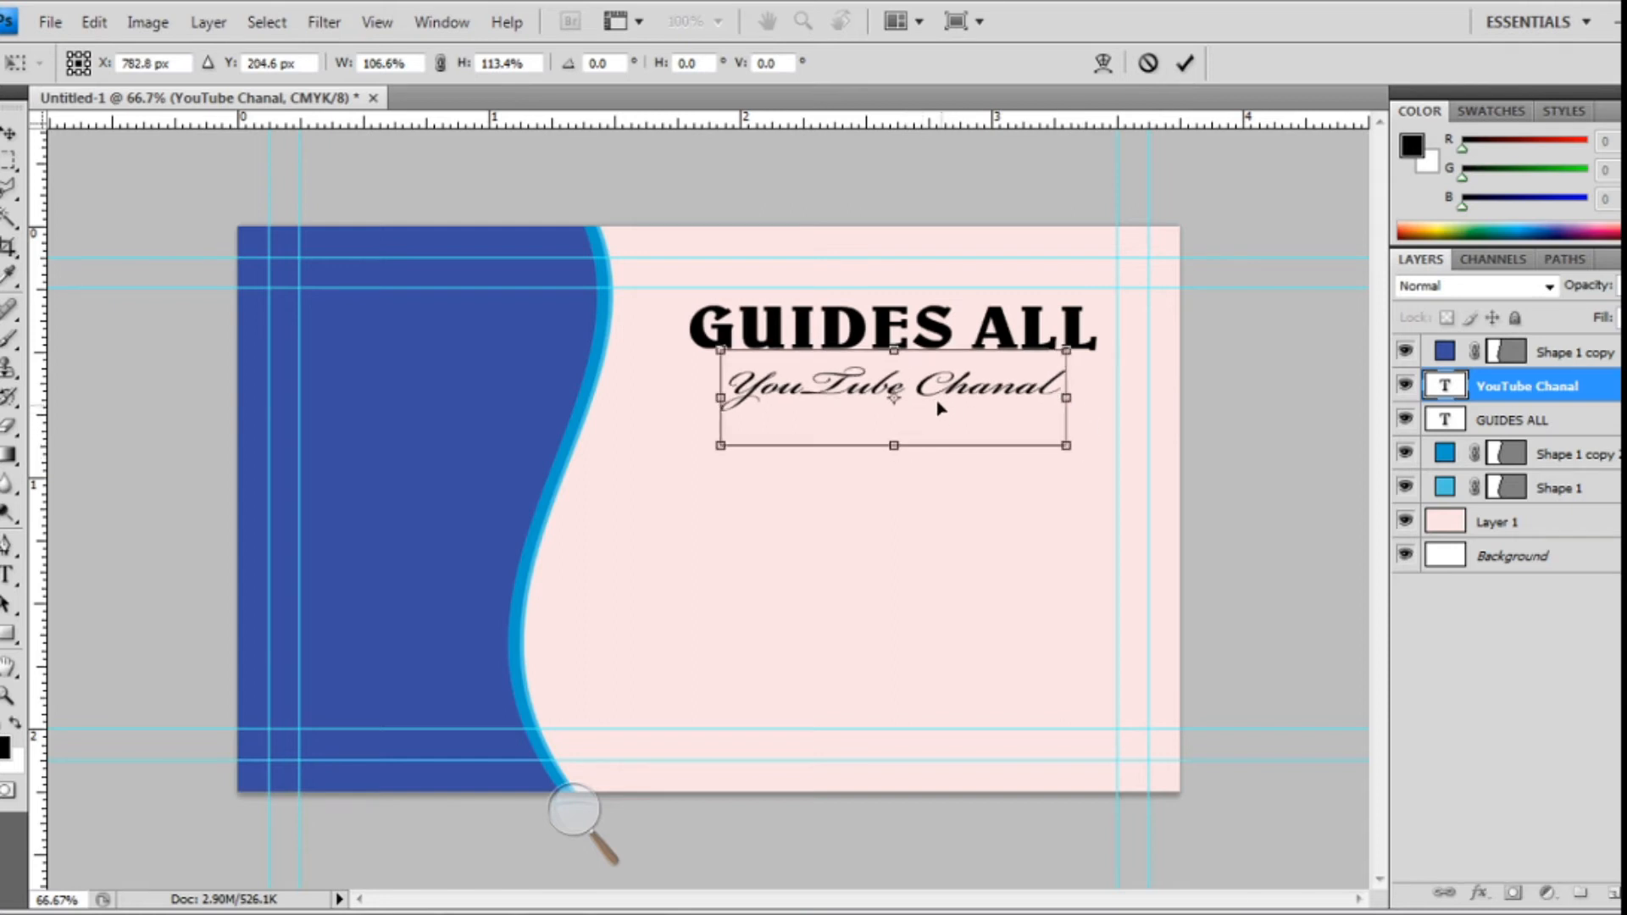
key(Return)
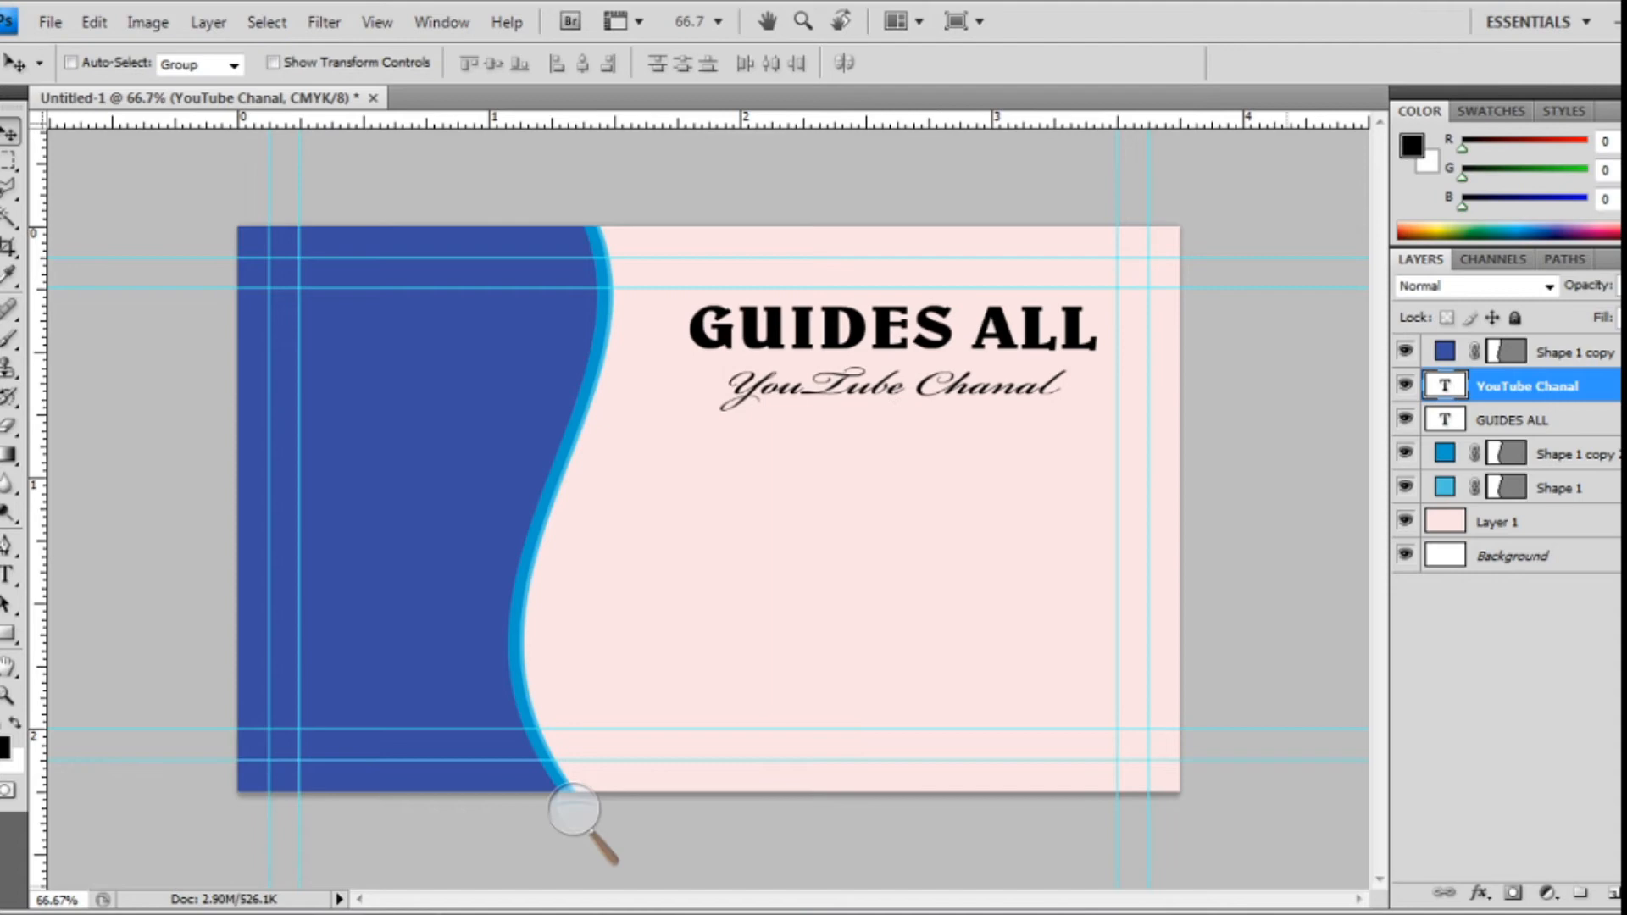
- Append the complete 'All' custom shape set to the Custom Shape picker
click(9, 634)
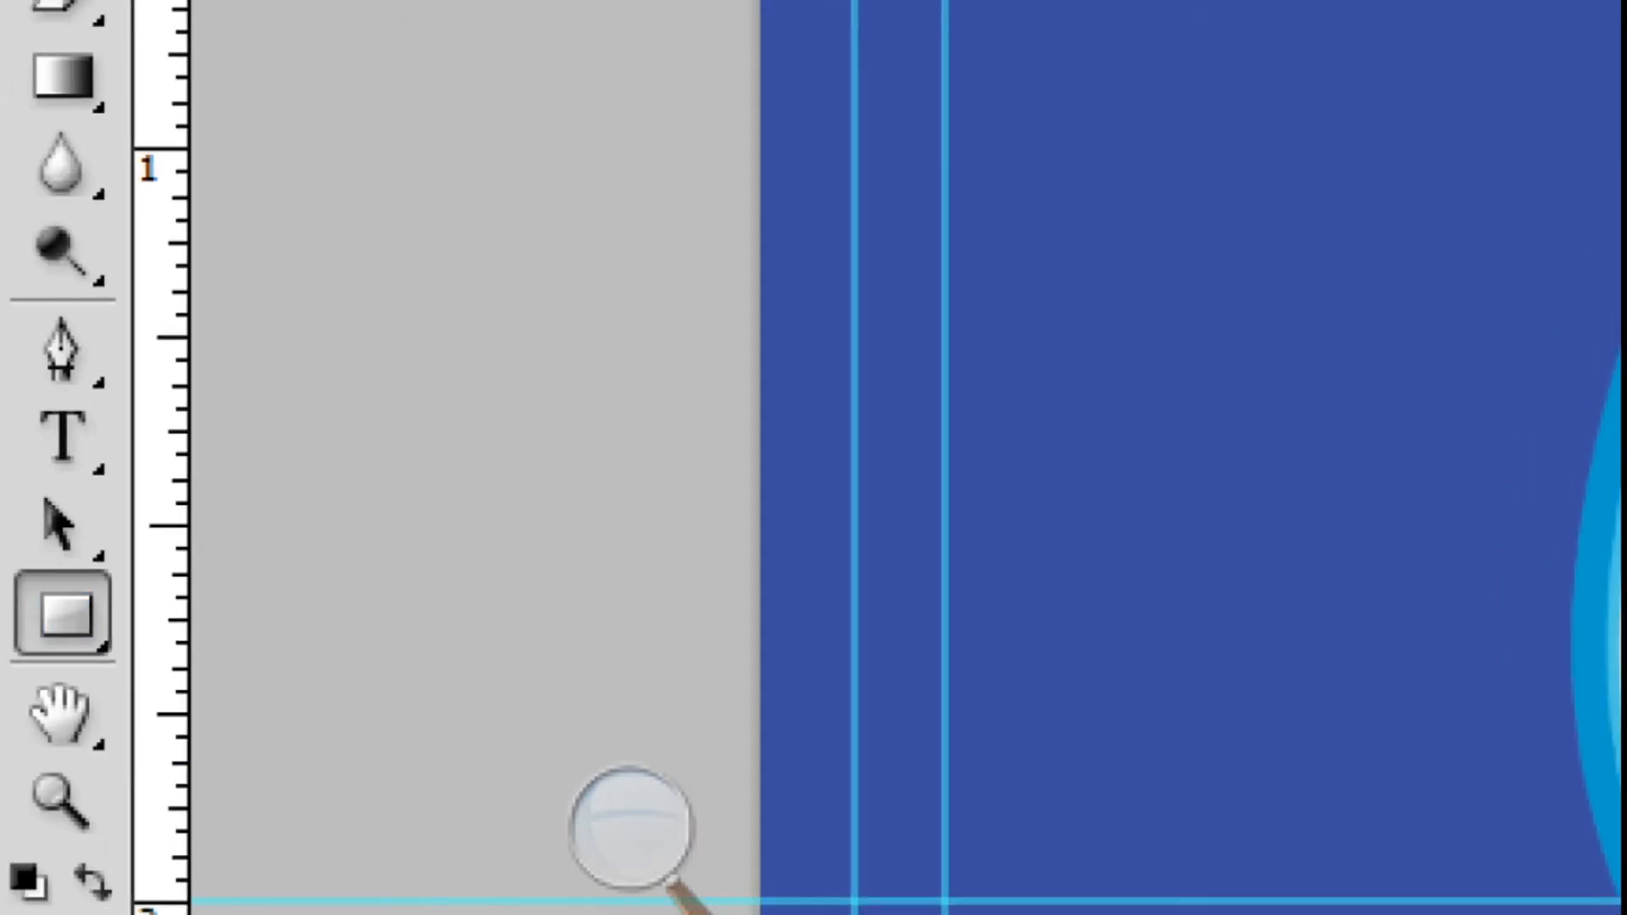
click(24, 649)
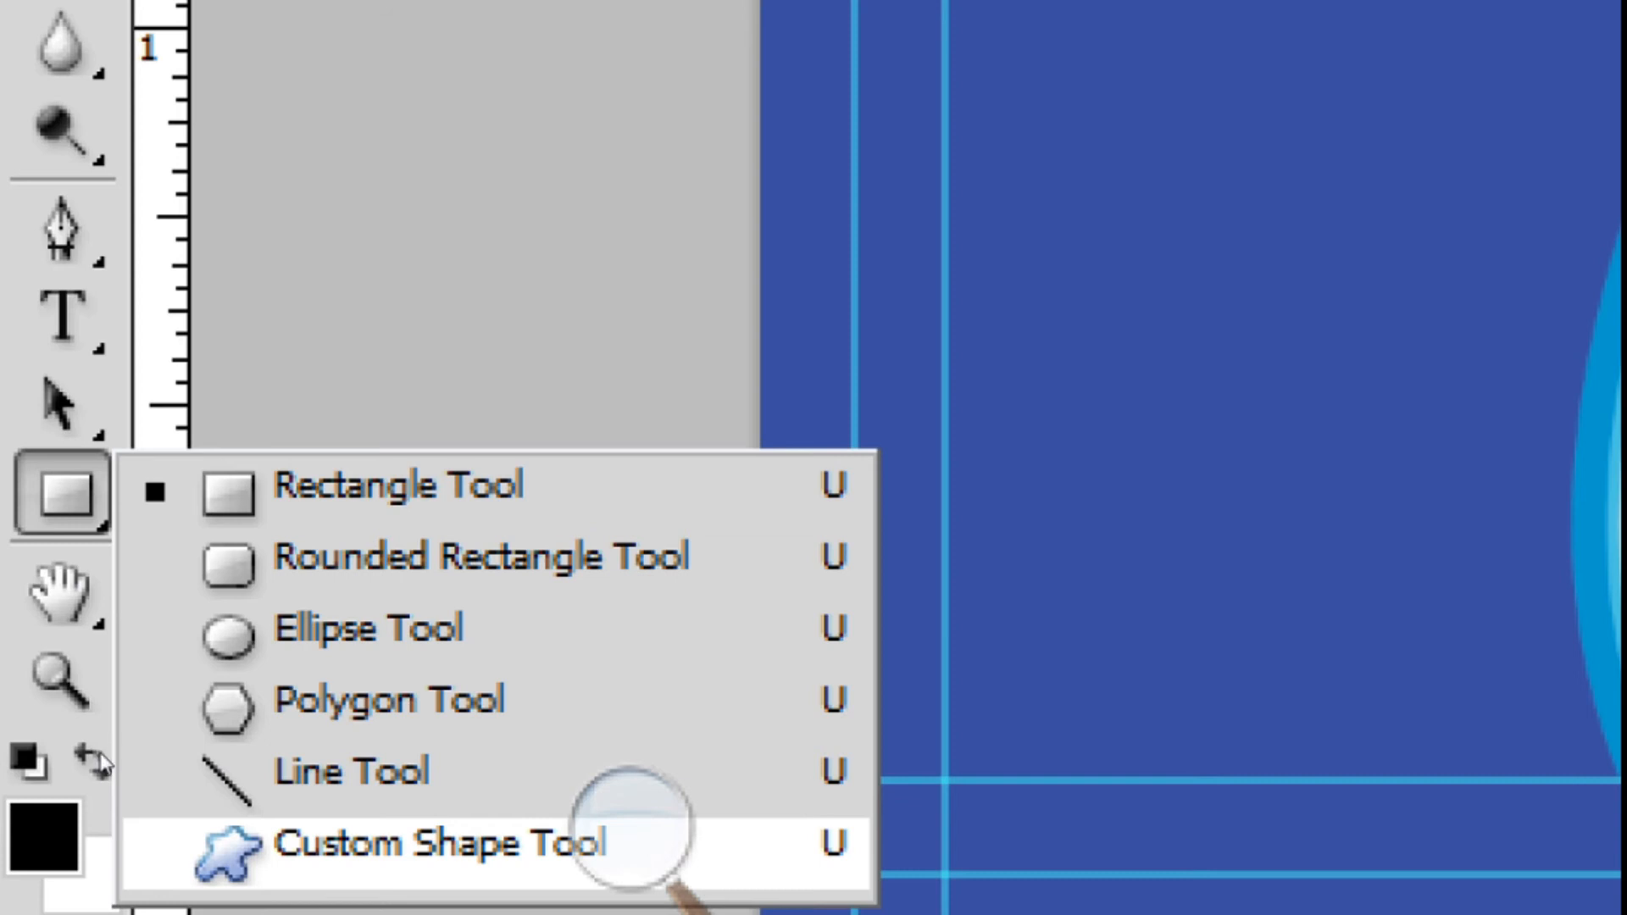
click(630, 827)
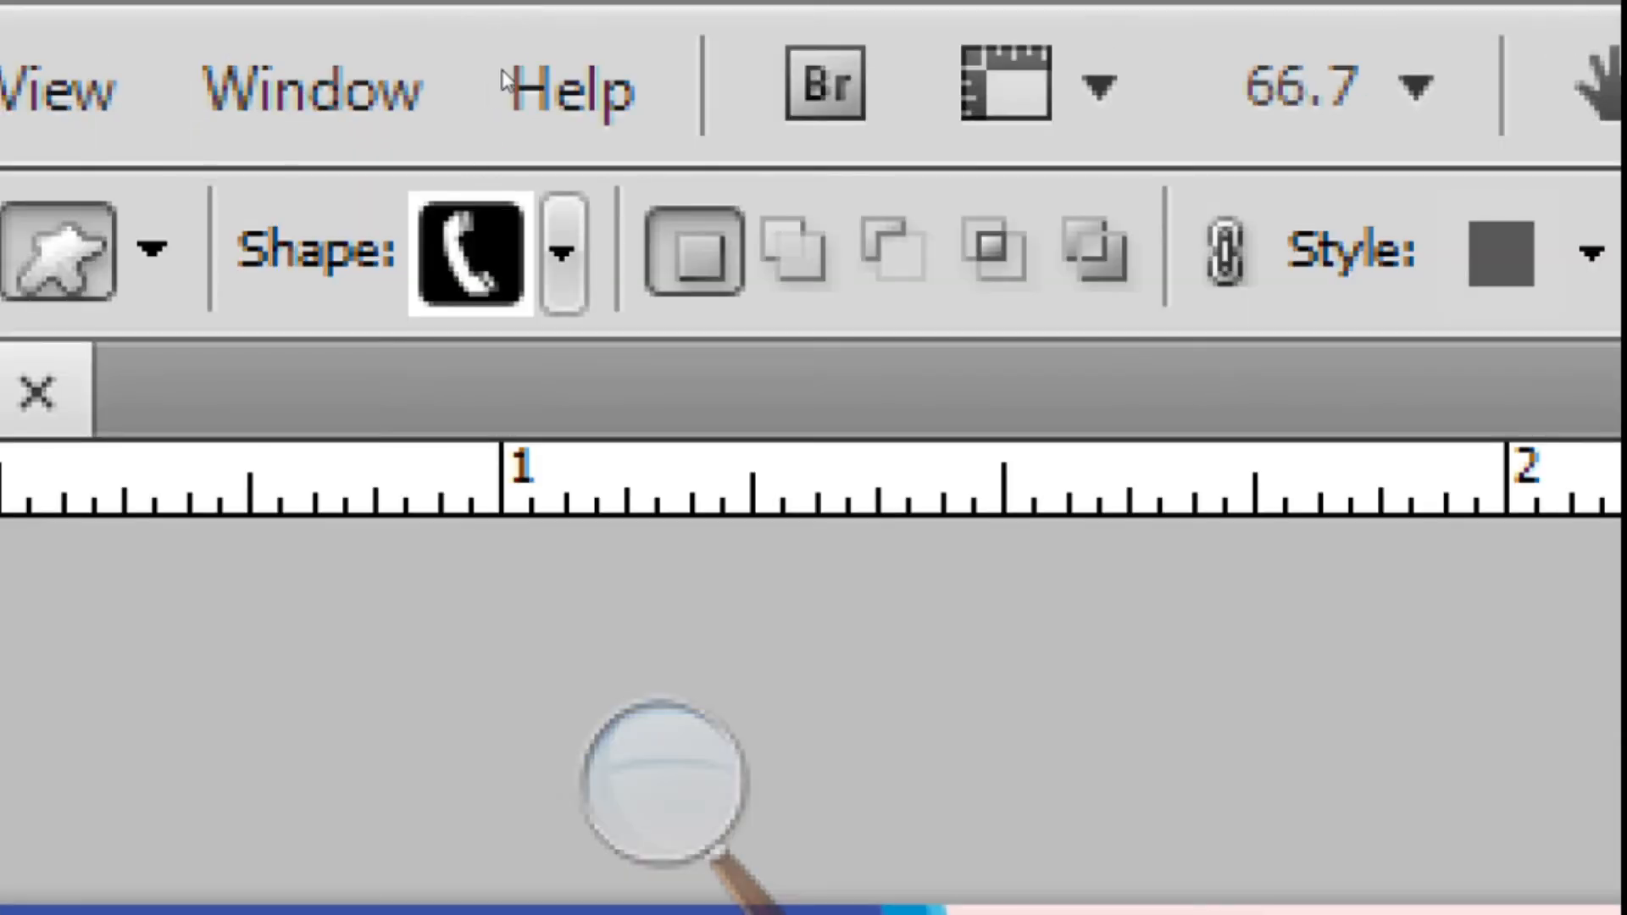
click(526, 59)
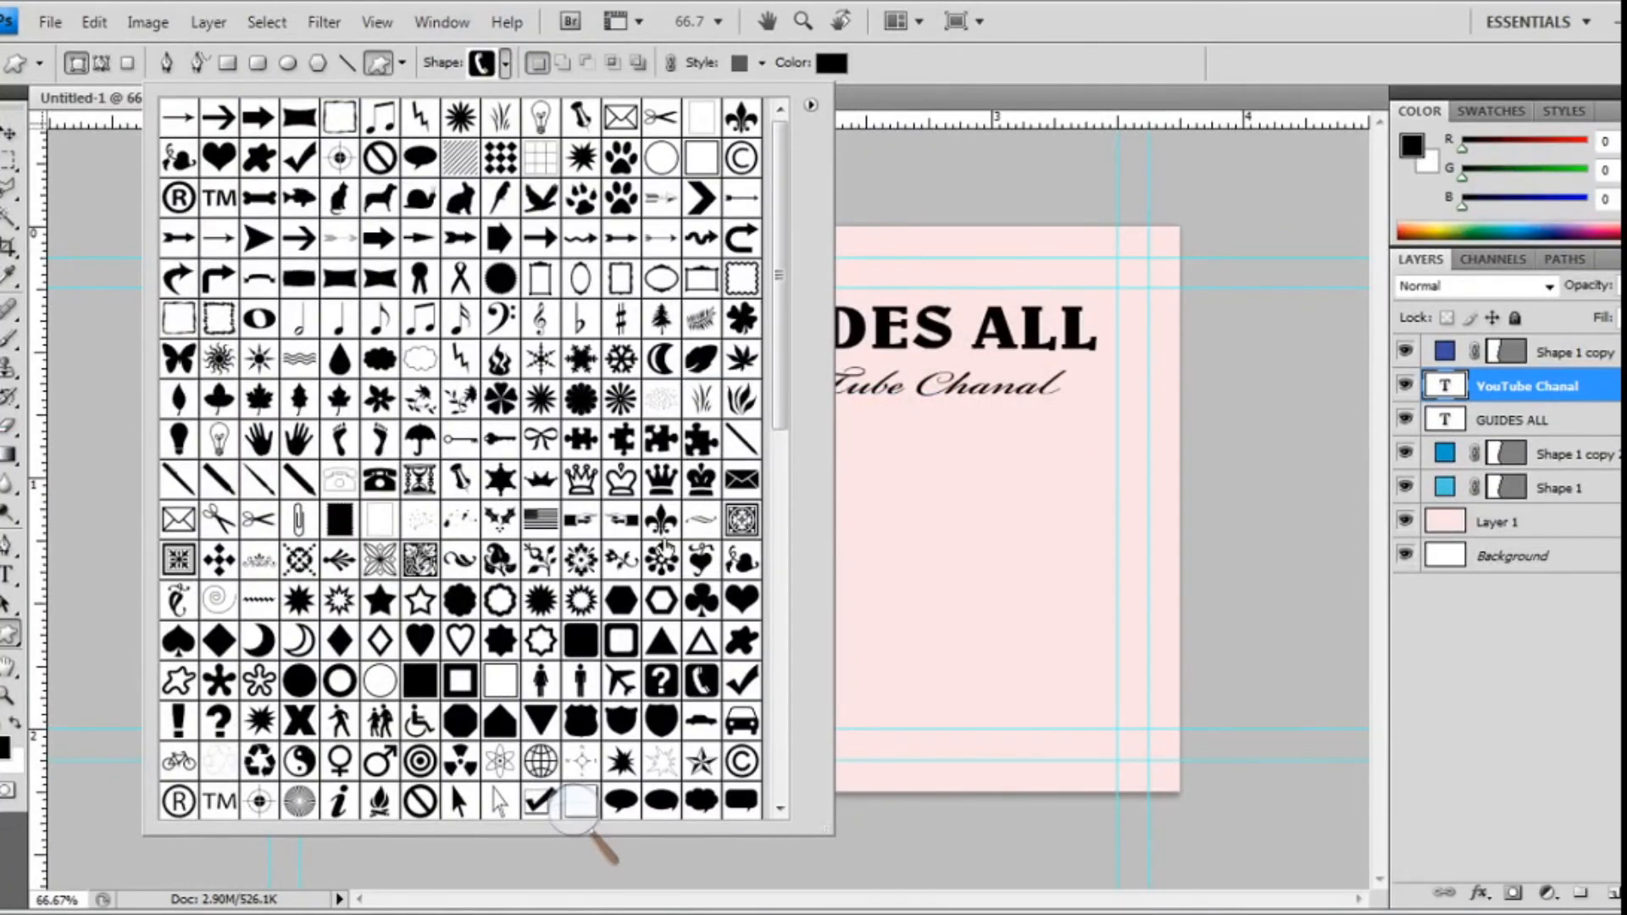
click(811, 105)
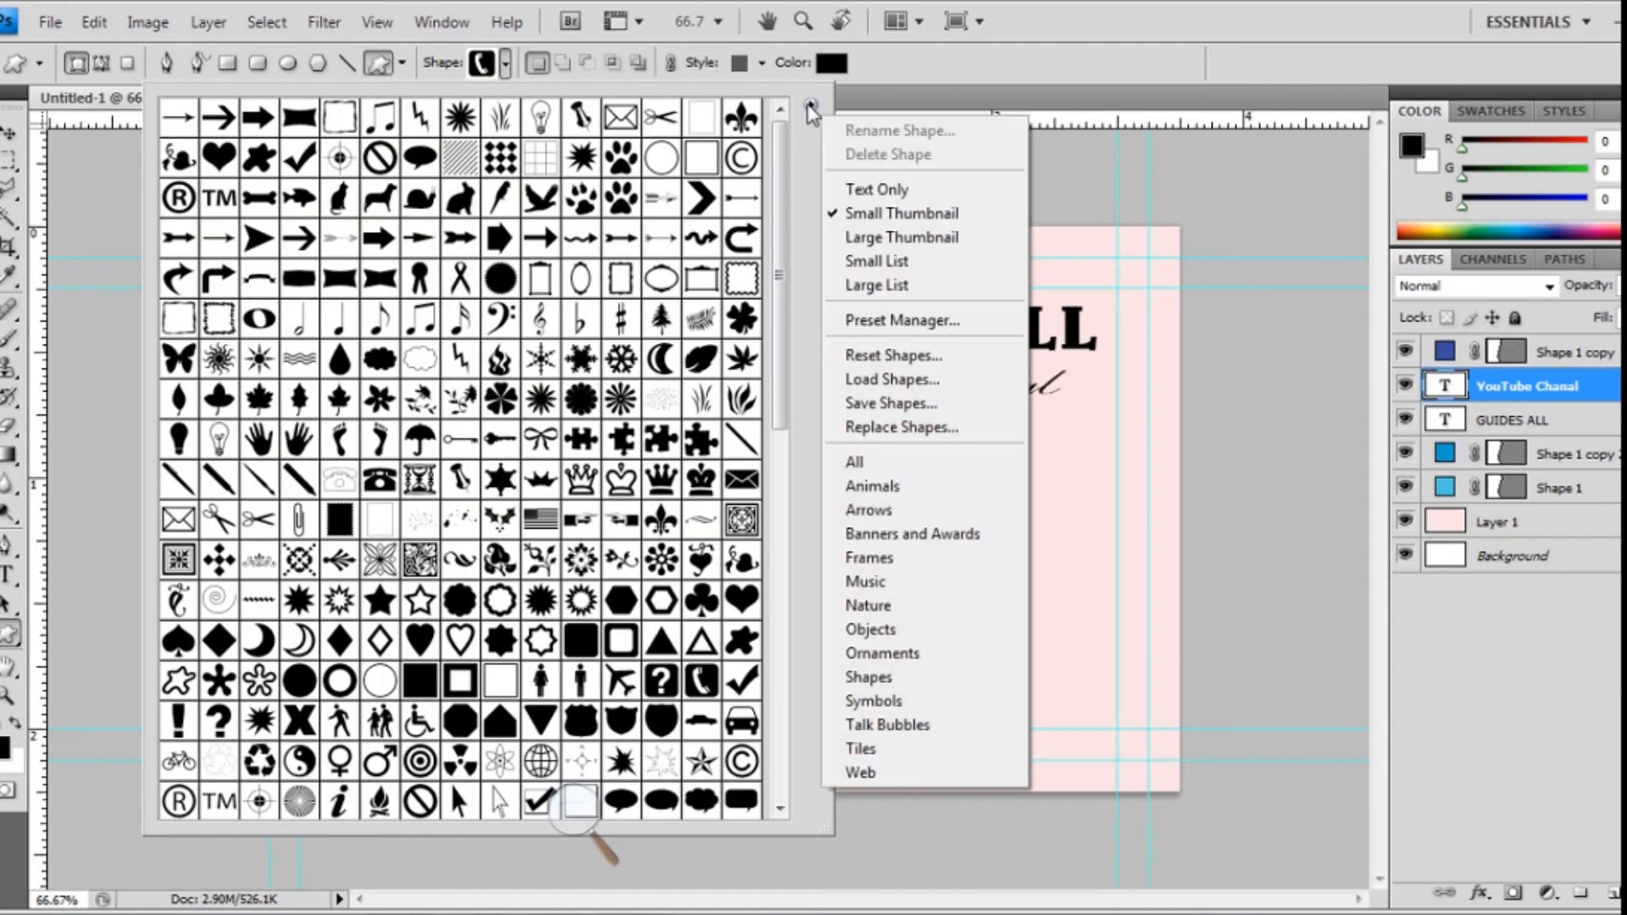
click(886, 463)
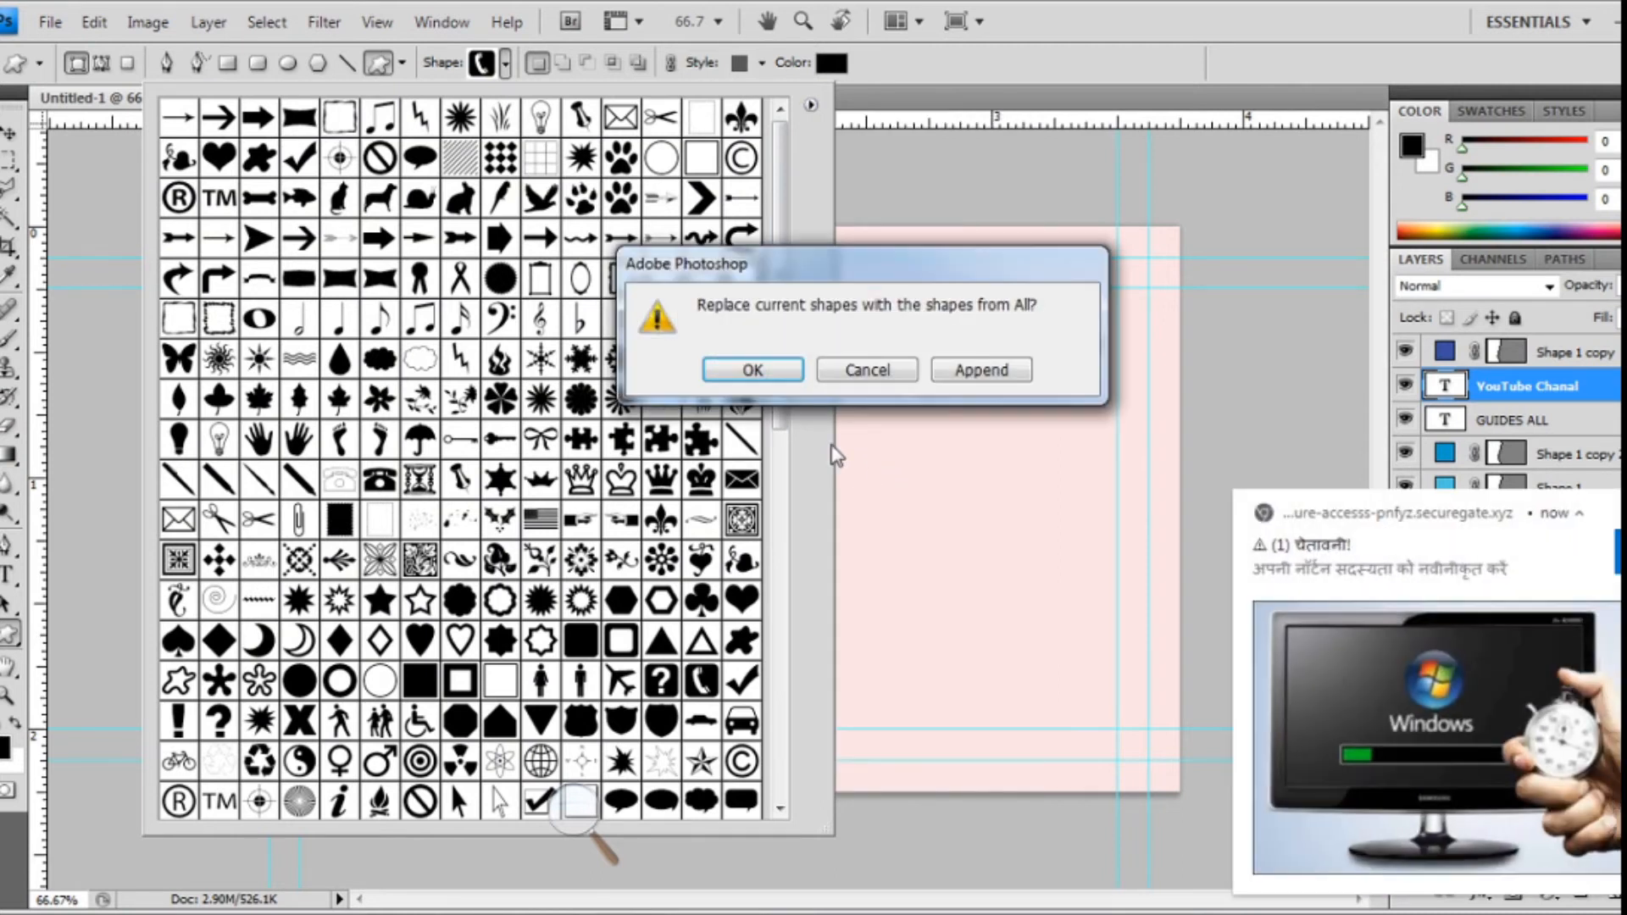
click(984, 373)
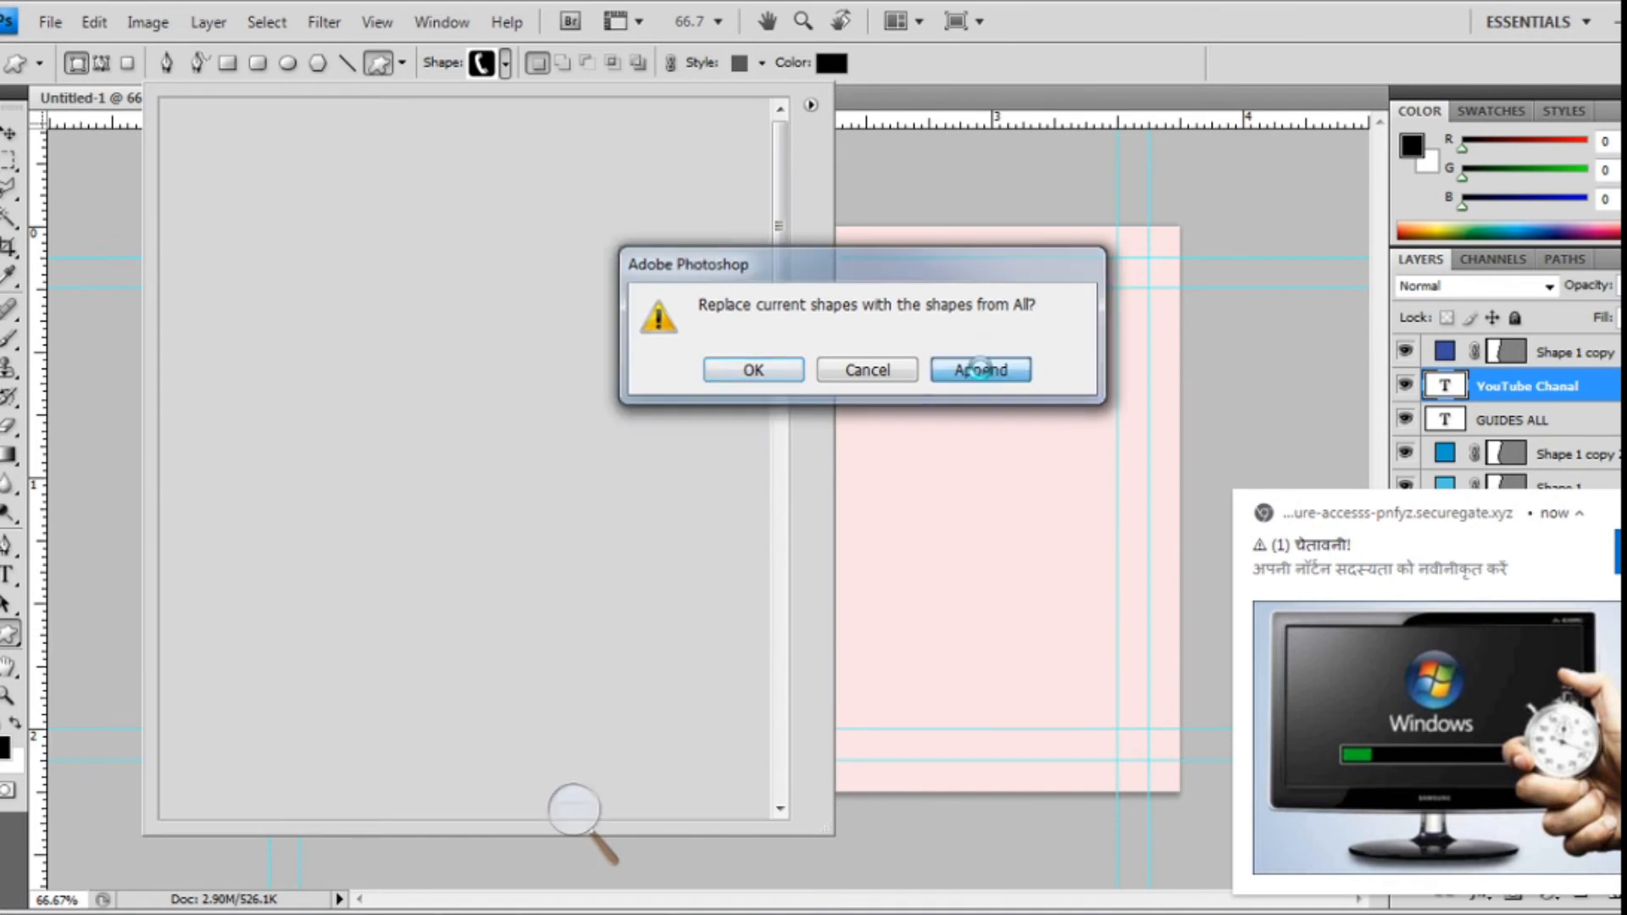
key(Return)
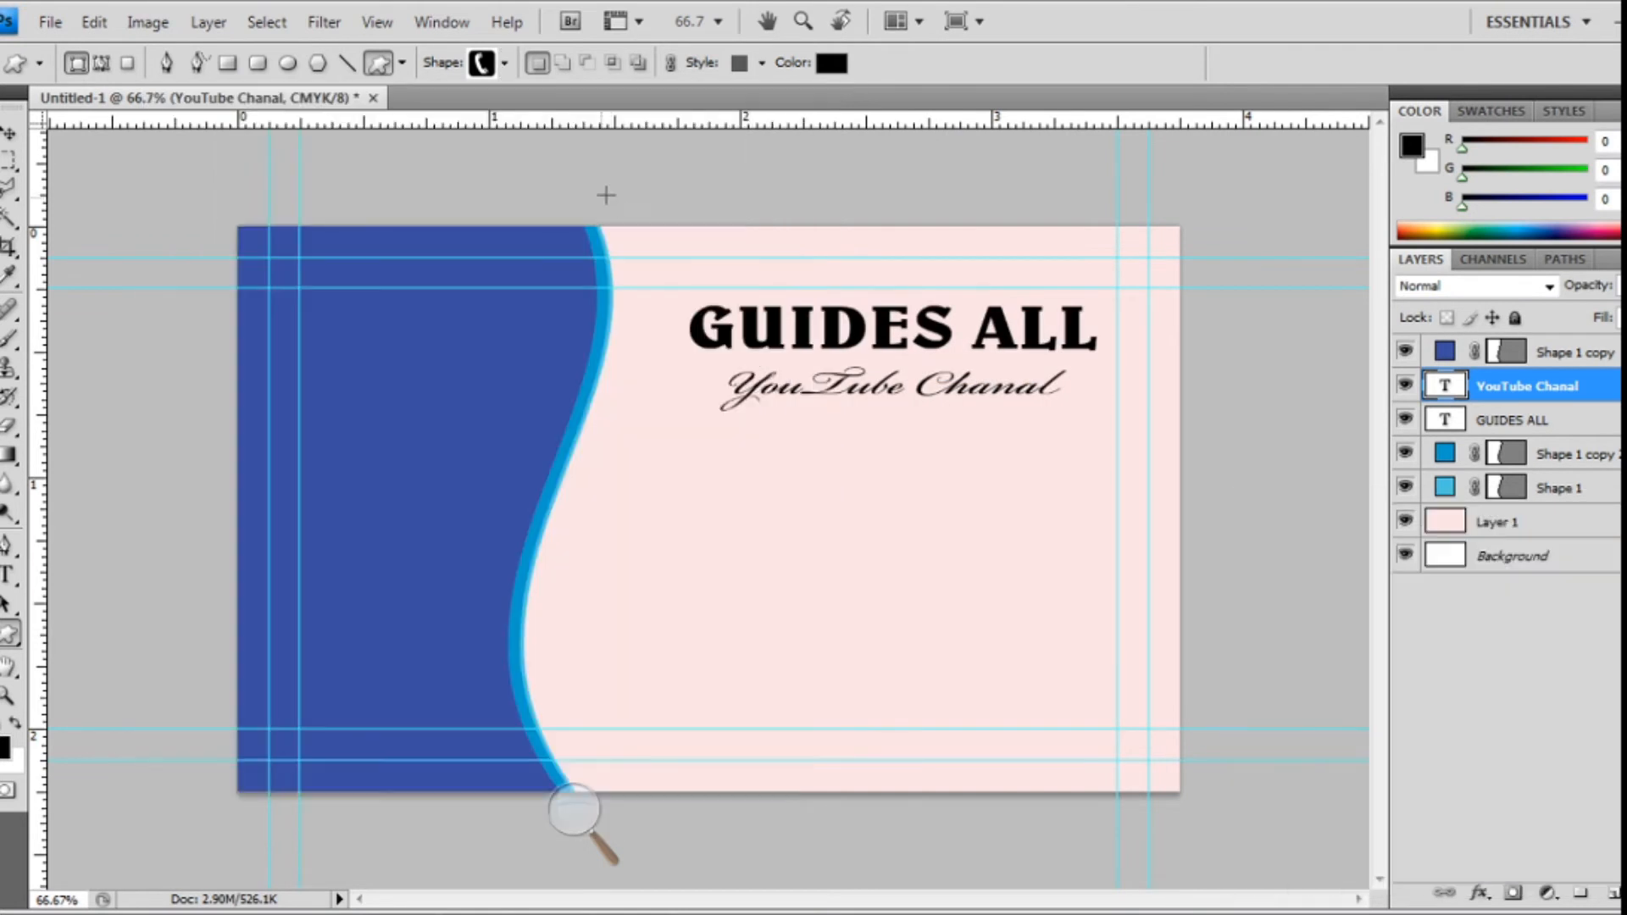
- Draw a small black globe custom shape on the pink area below the heading
click(495, 60)
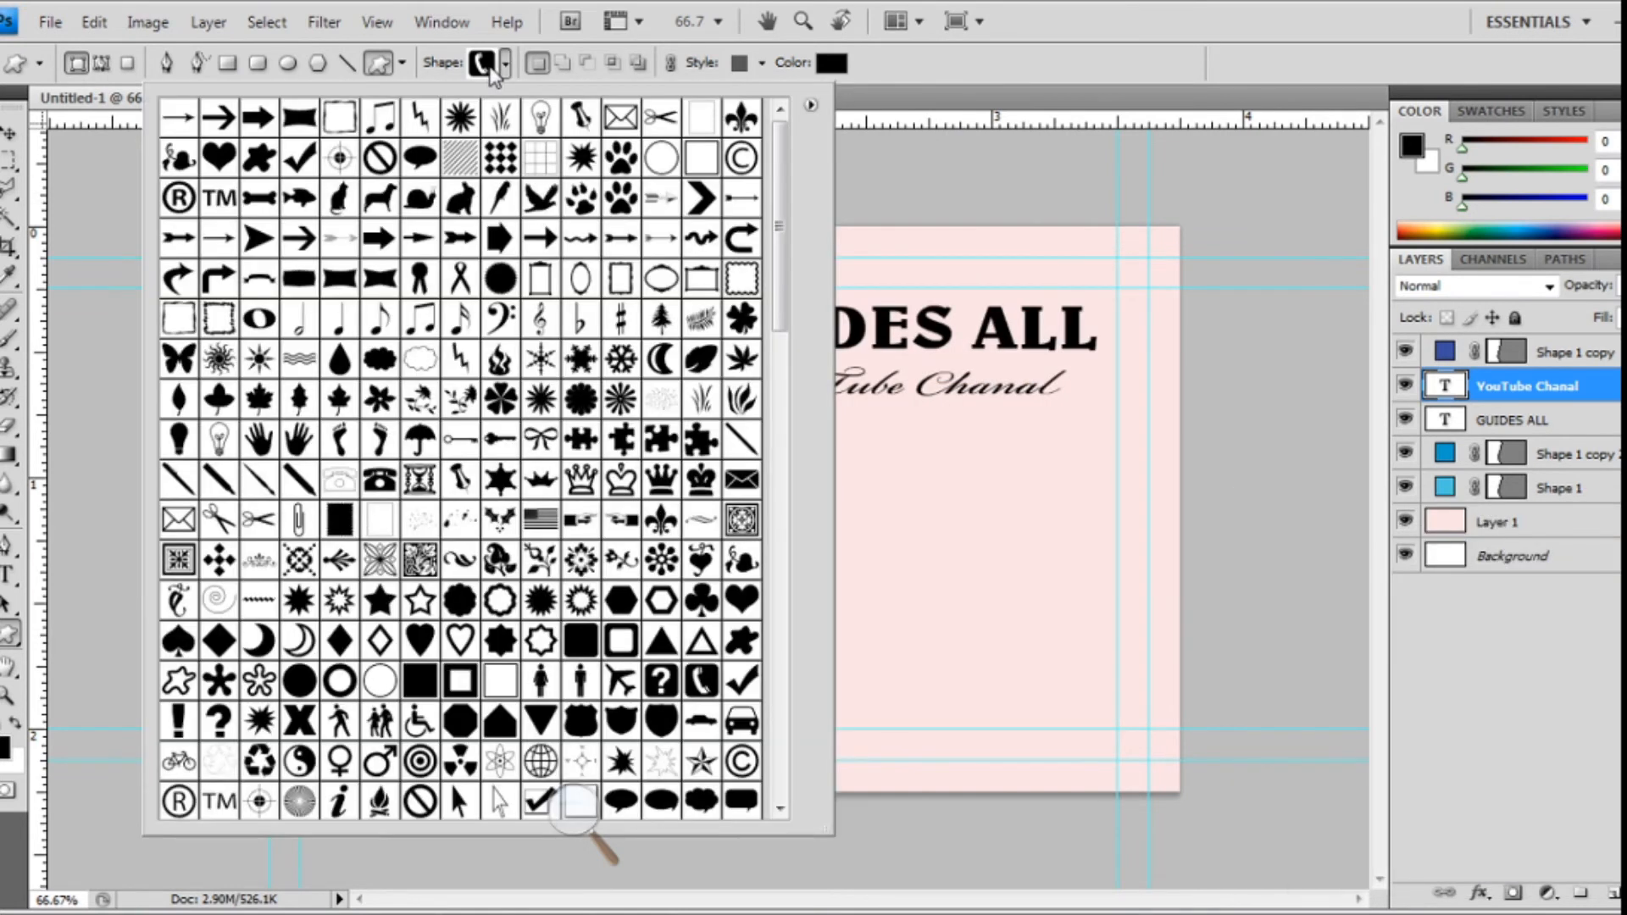
double_click(631, 267)
drag(657, 494, 741, 530)
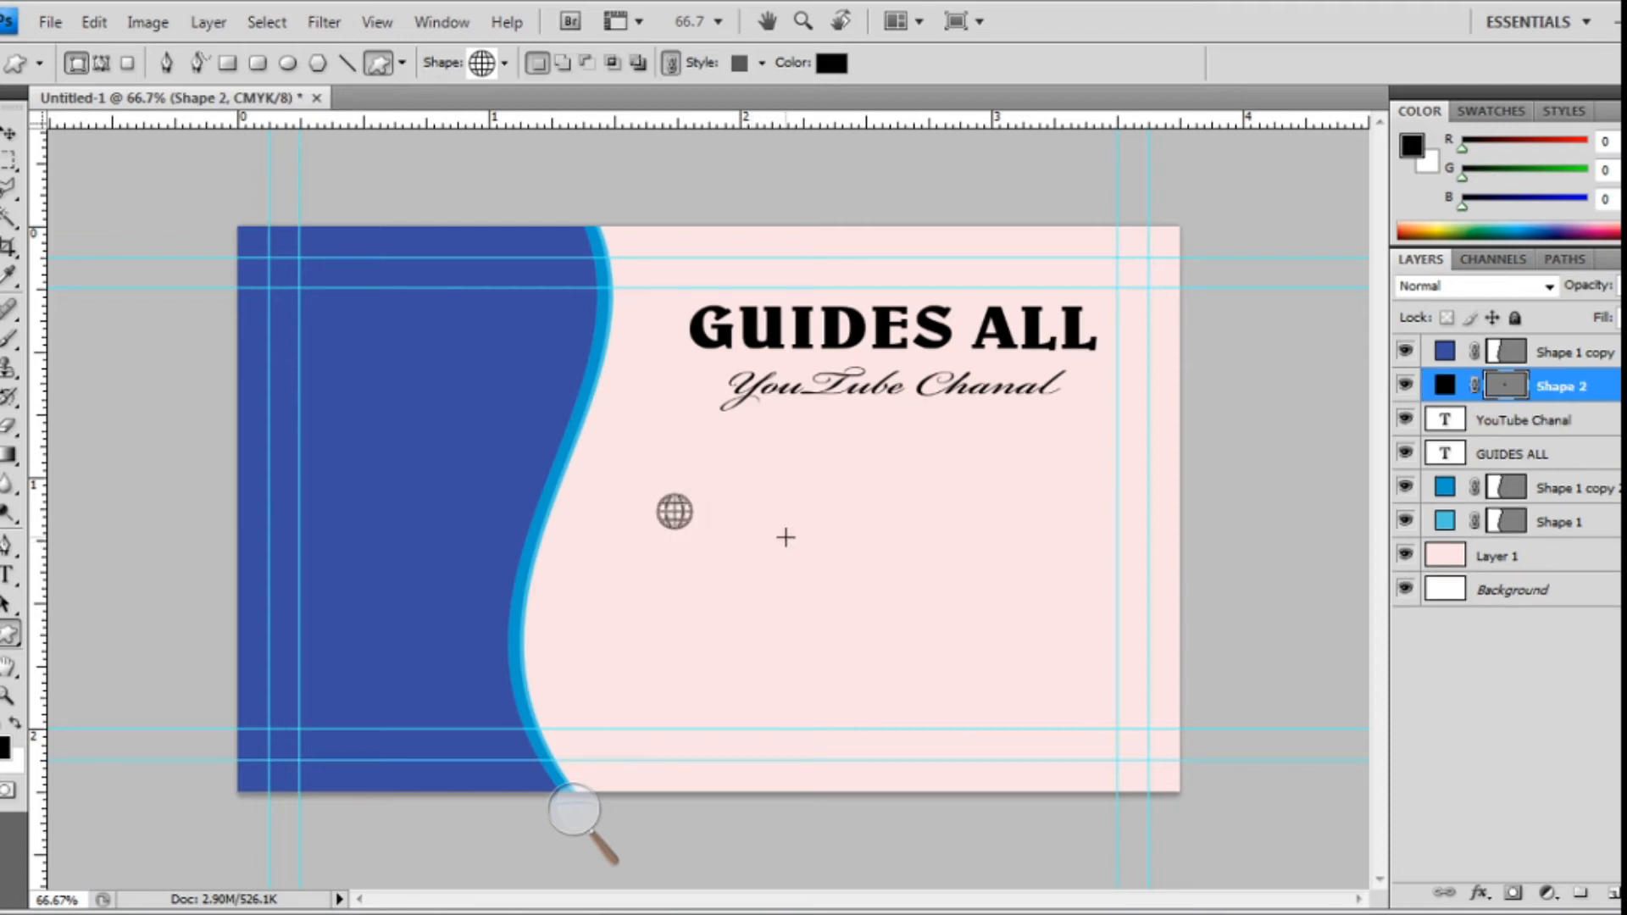
key(ctrl+plus)
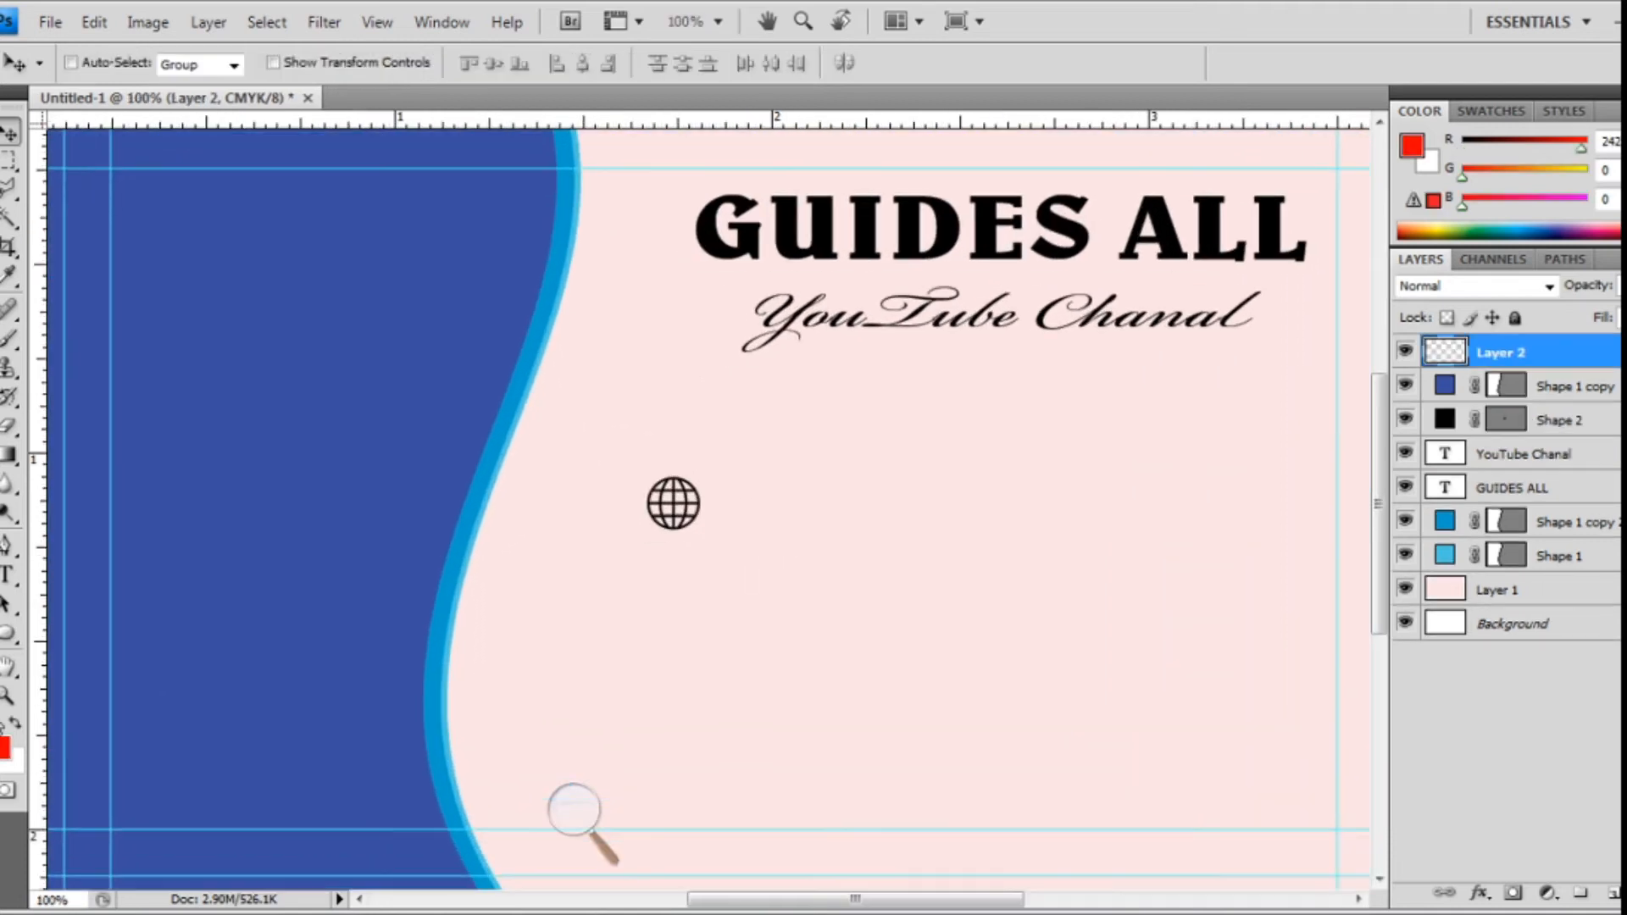
key(d)
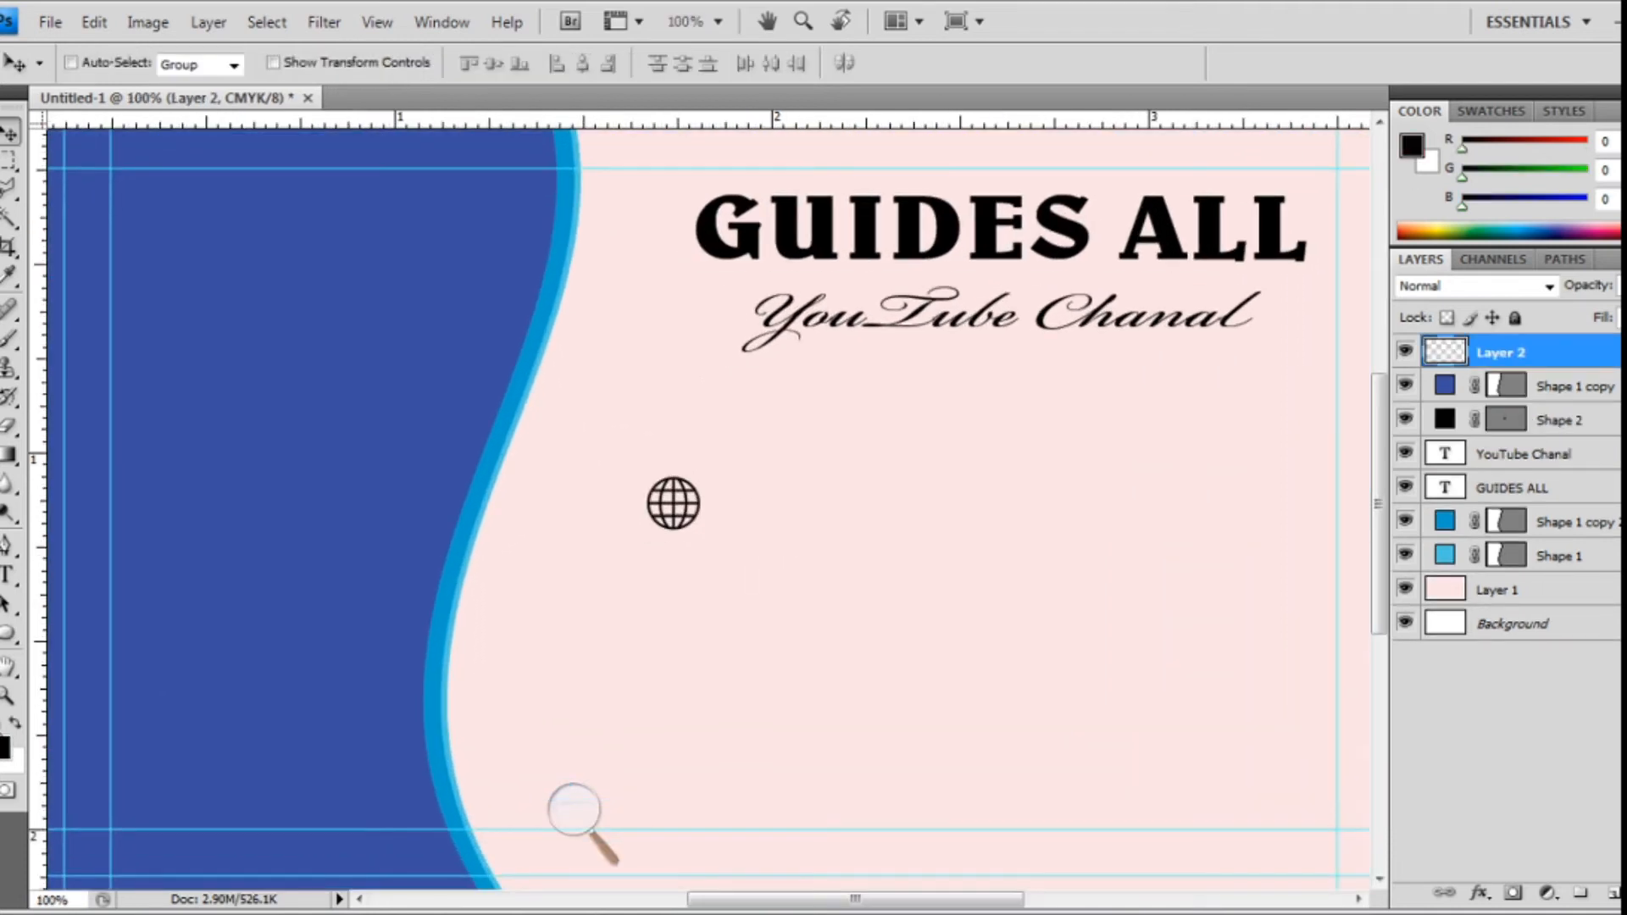
click(8, 635)
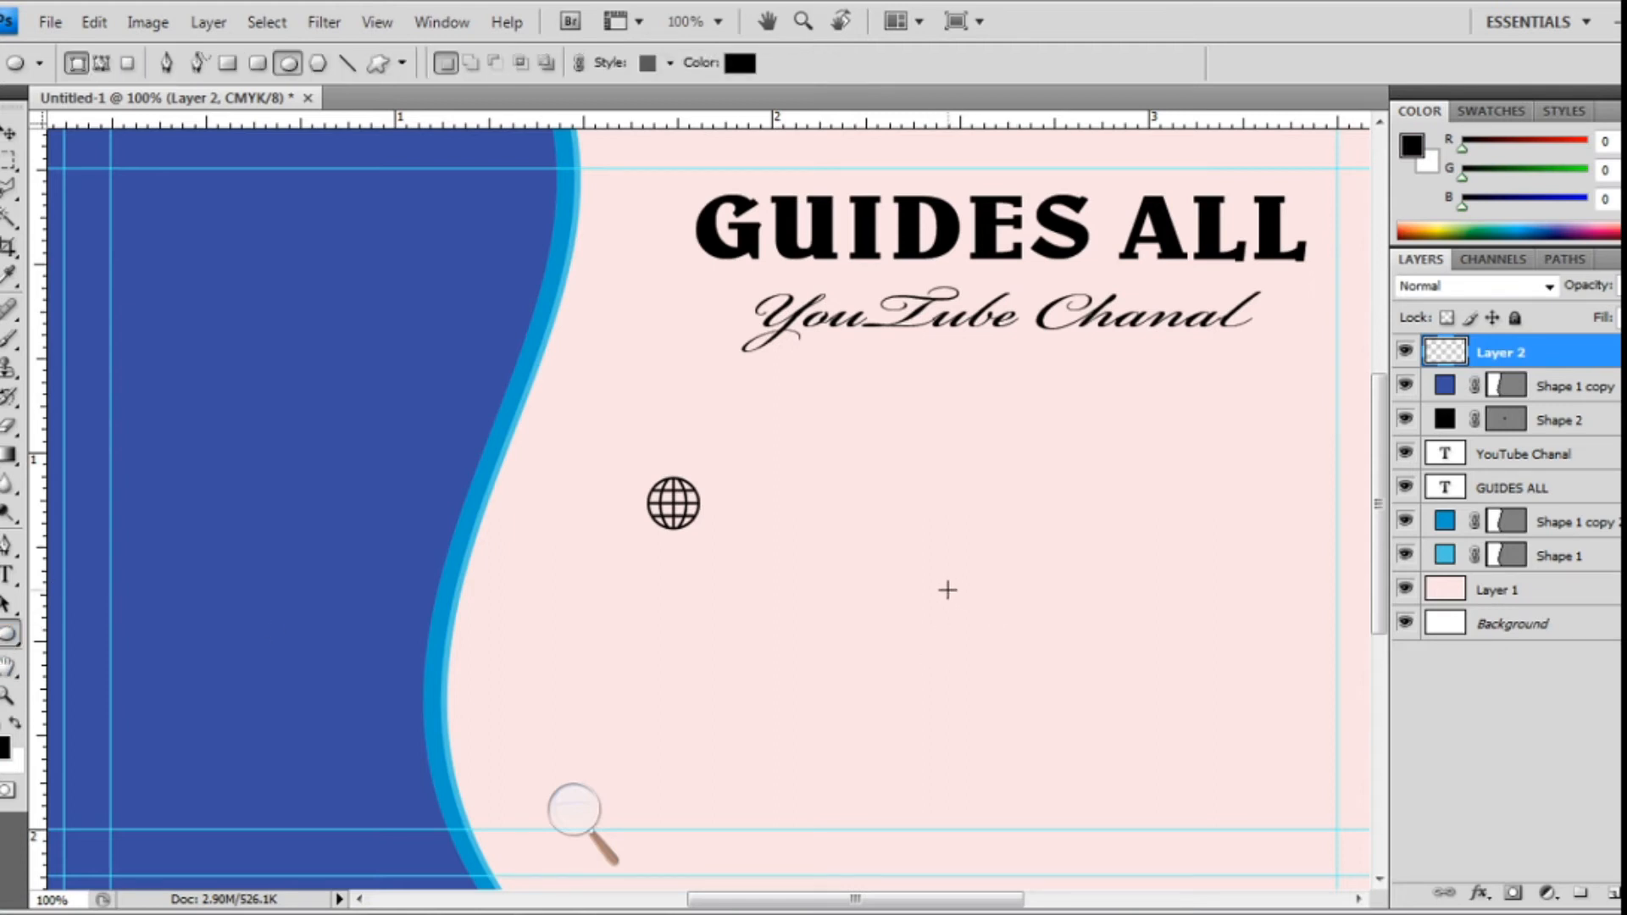
- Draw a circle filled bright red #ef0606 and move it just below the globe
drag(919, 553, 1044, 694)
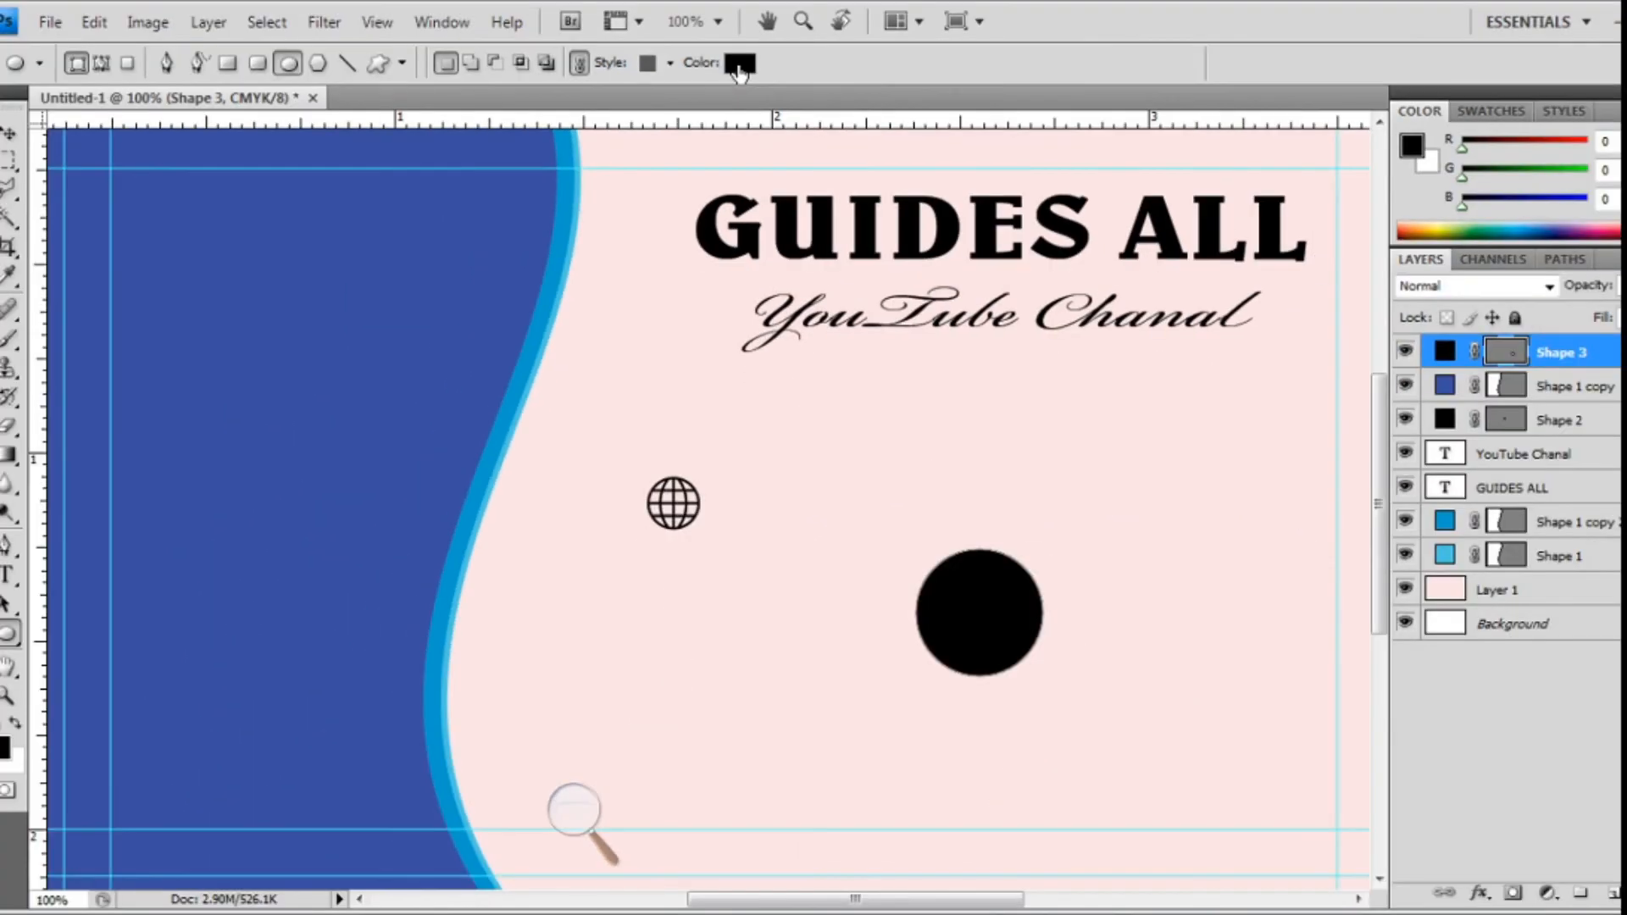
click(739, 68)
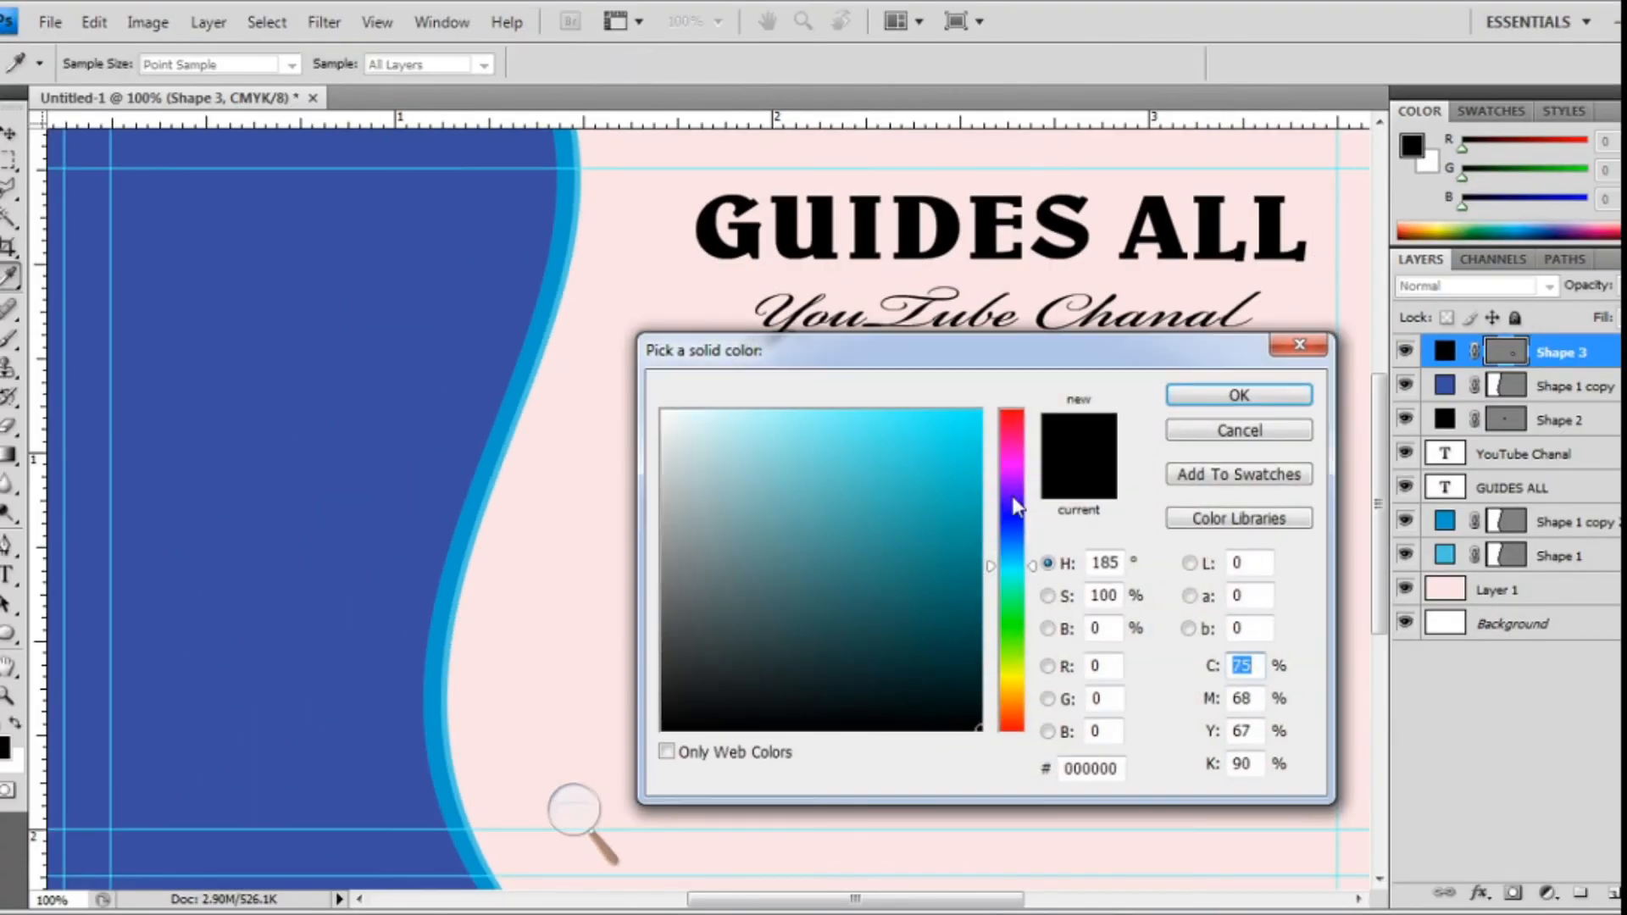
drag(1021, 568, 1028, 729)
drag(966, 576, 1178, 428)
click(1210, 405)
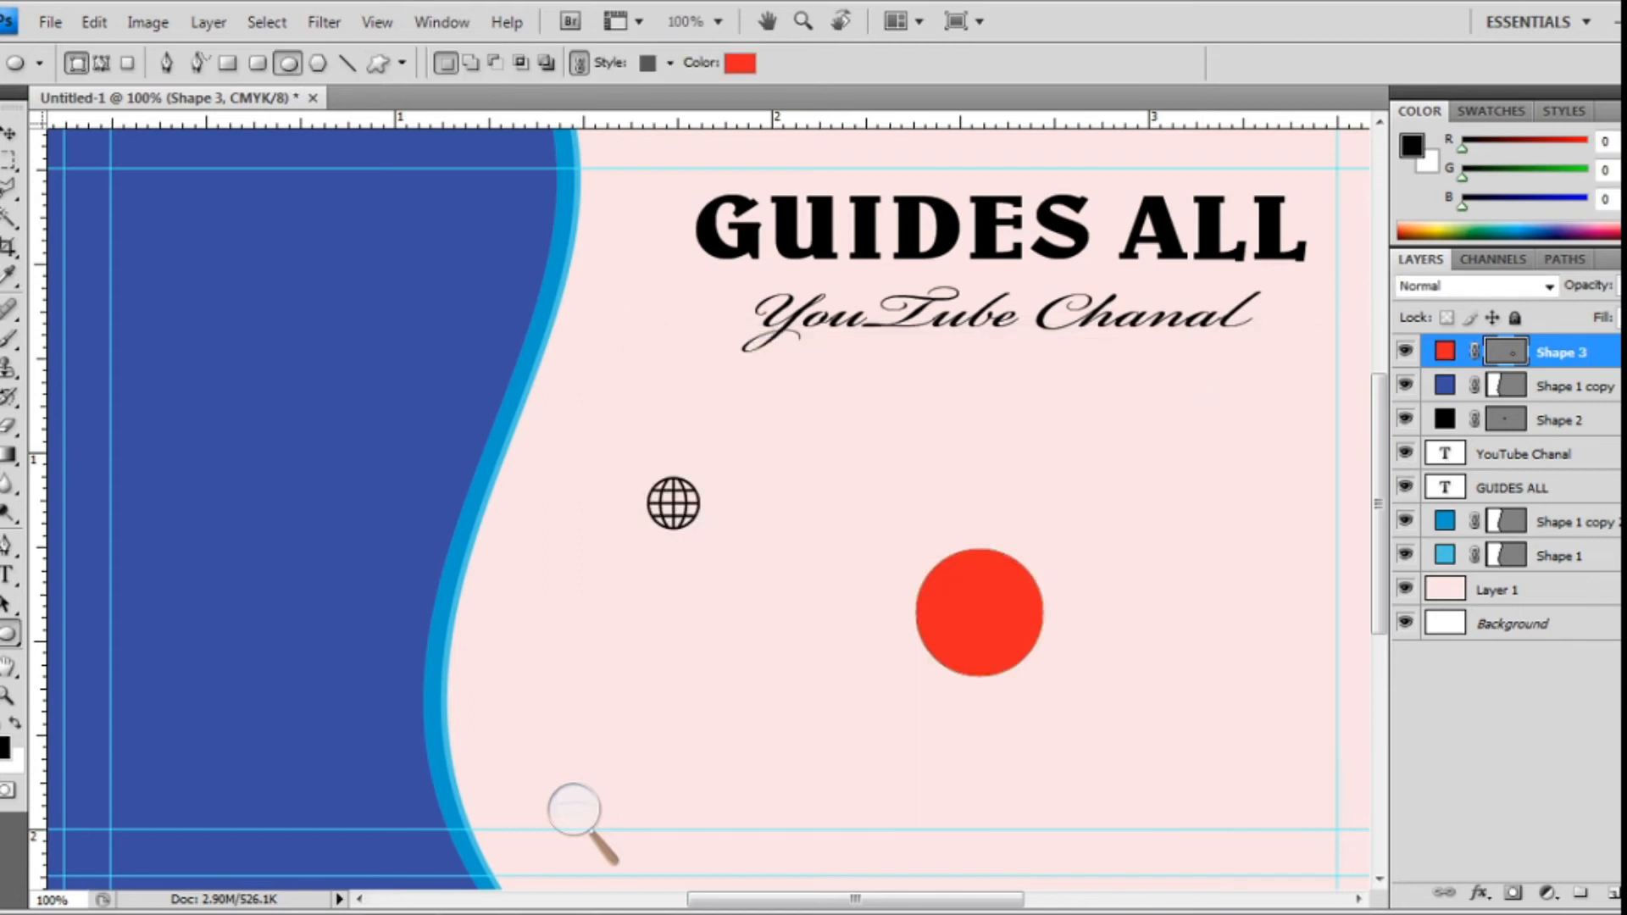
click(8, 133)
drag(1004, 635, 750, 623)
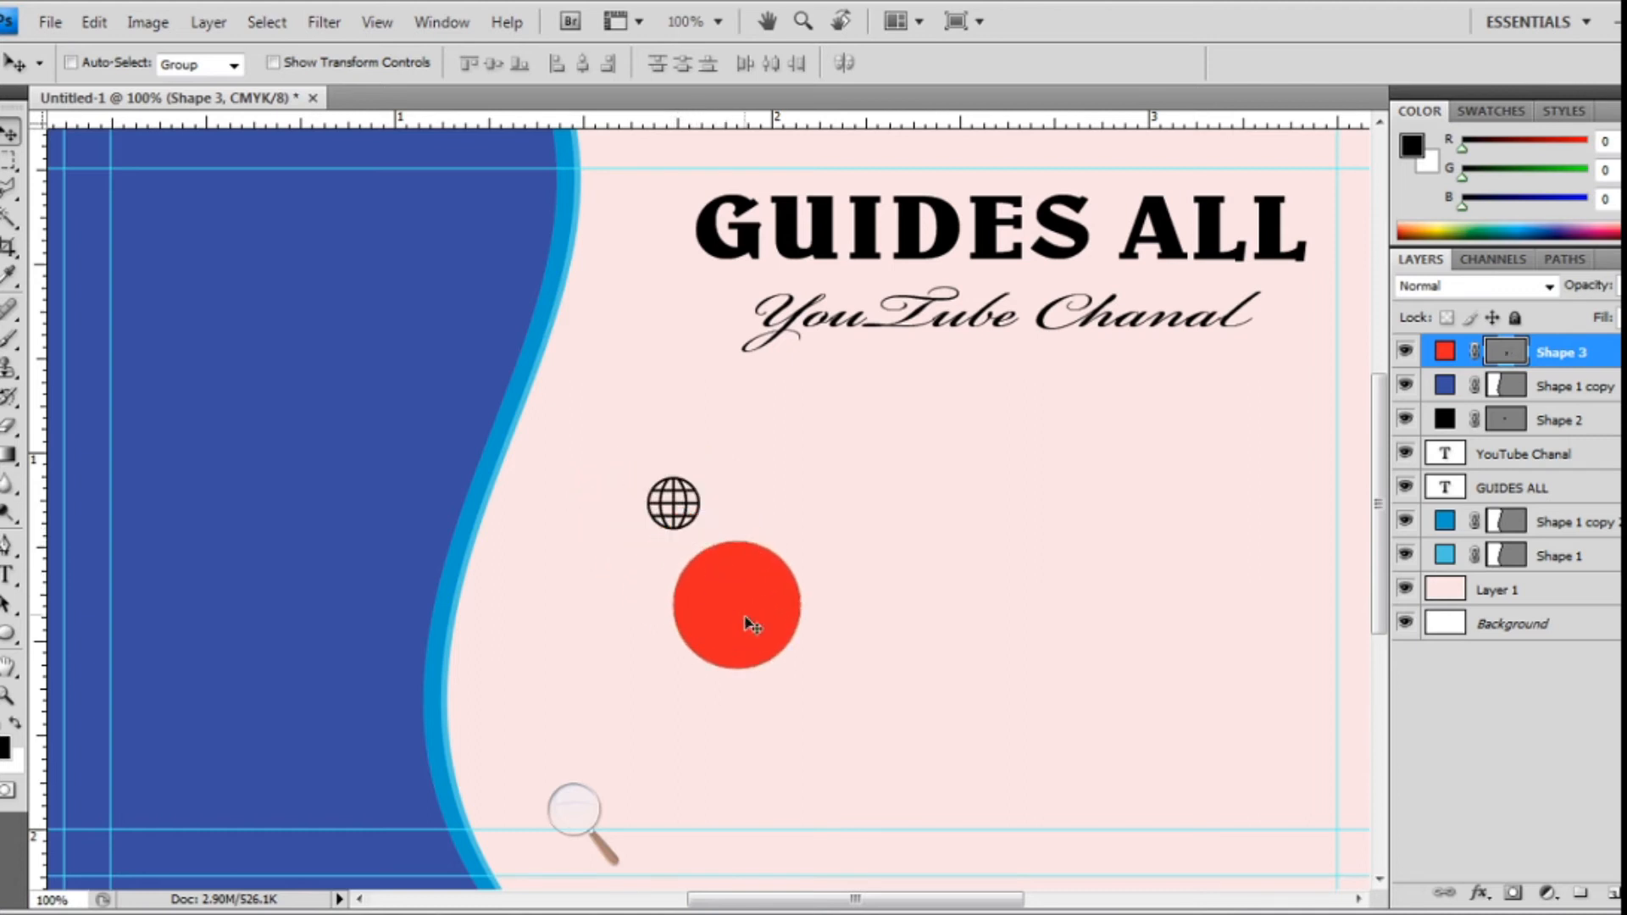
- Move the globe's Shape 2 layer to the top of the Layers panel
ctrl+click(670, 510)
ctrl+click(672, 503)
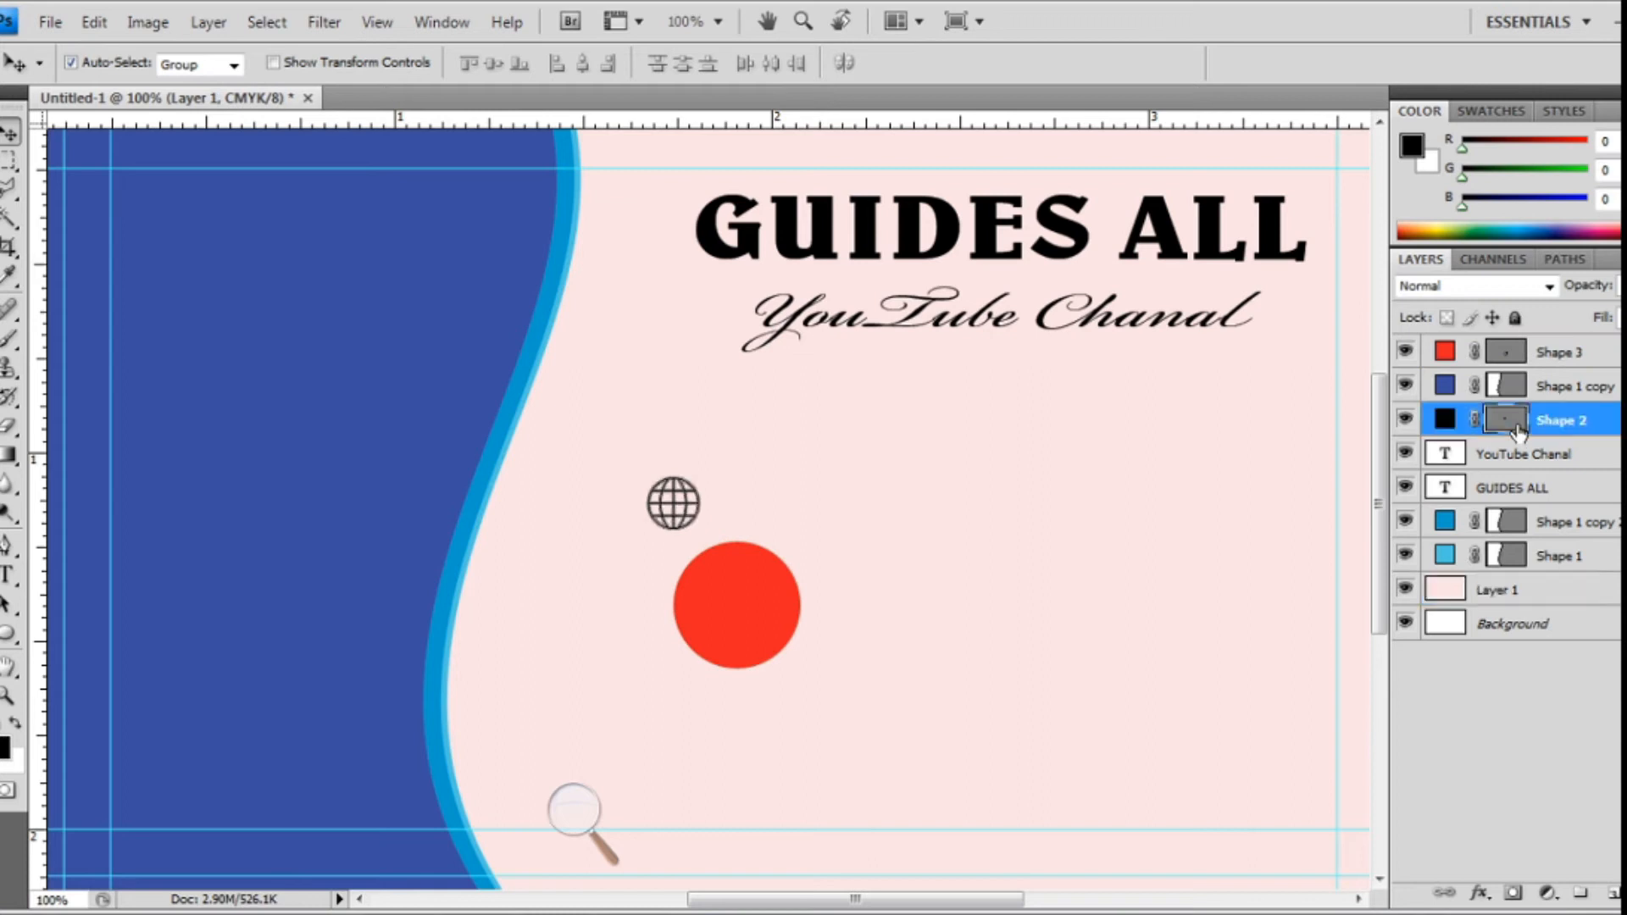
ctrl+click(1406, 421)
click(1405, 421)
drag(1531, 426, 1534, 352)
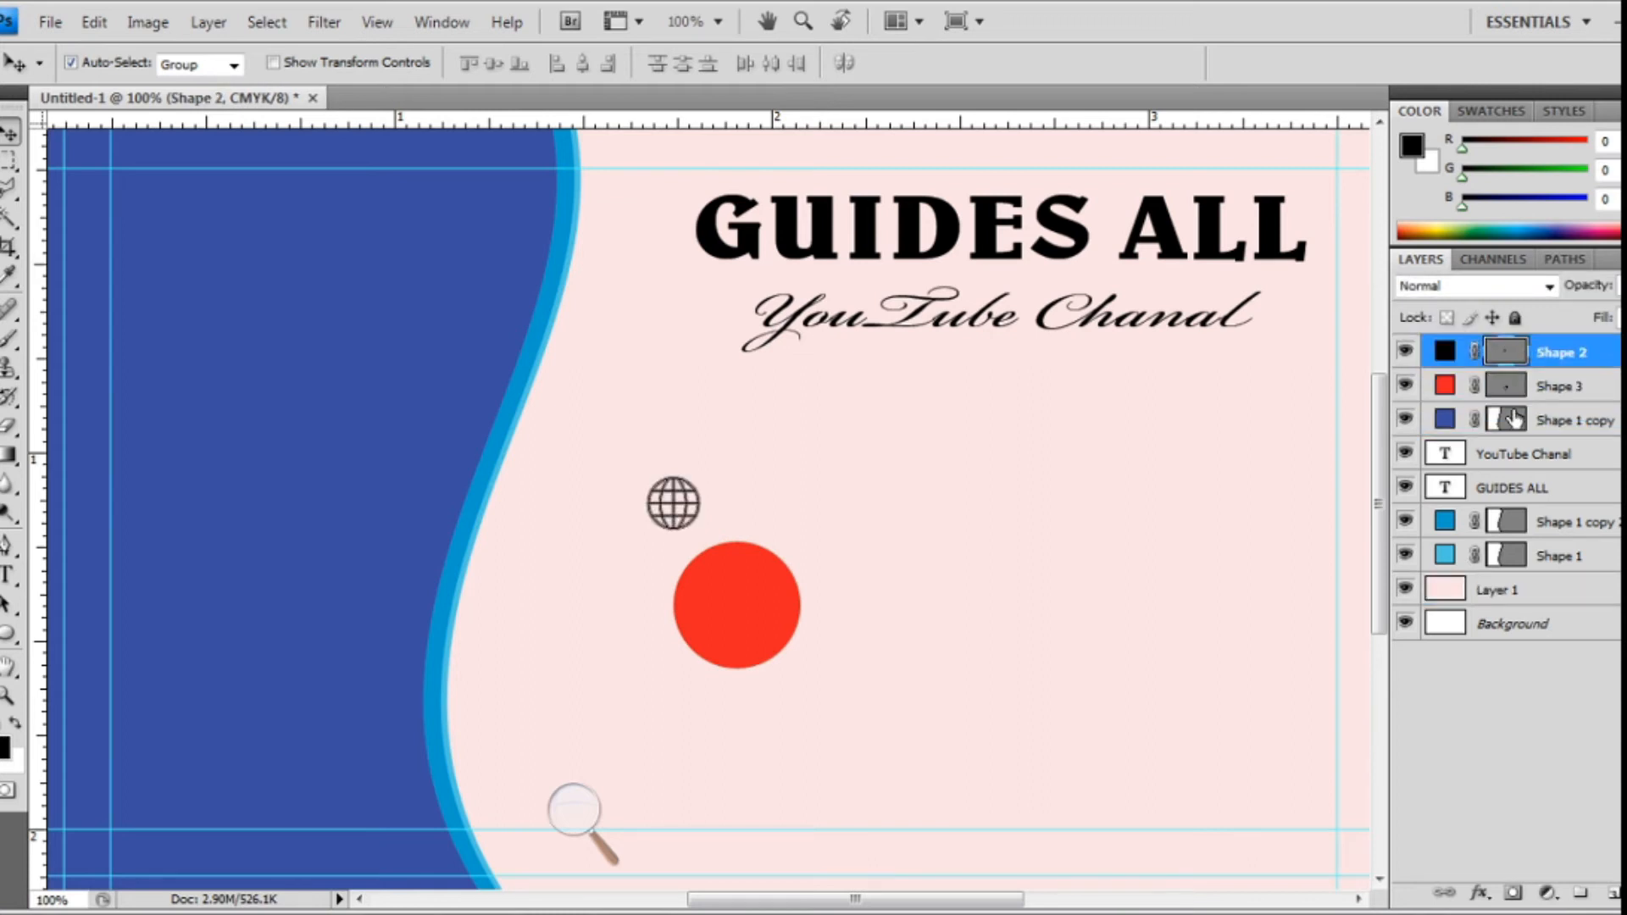
- Centre the globe on the red circle and pick white #ffffff as its fill
click(693, 528)
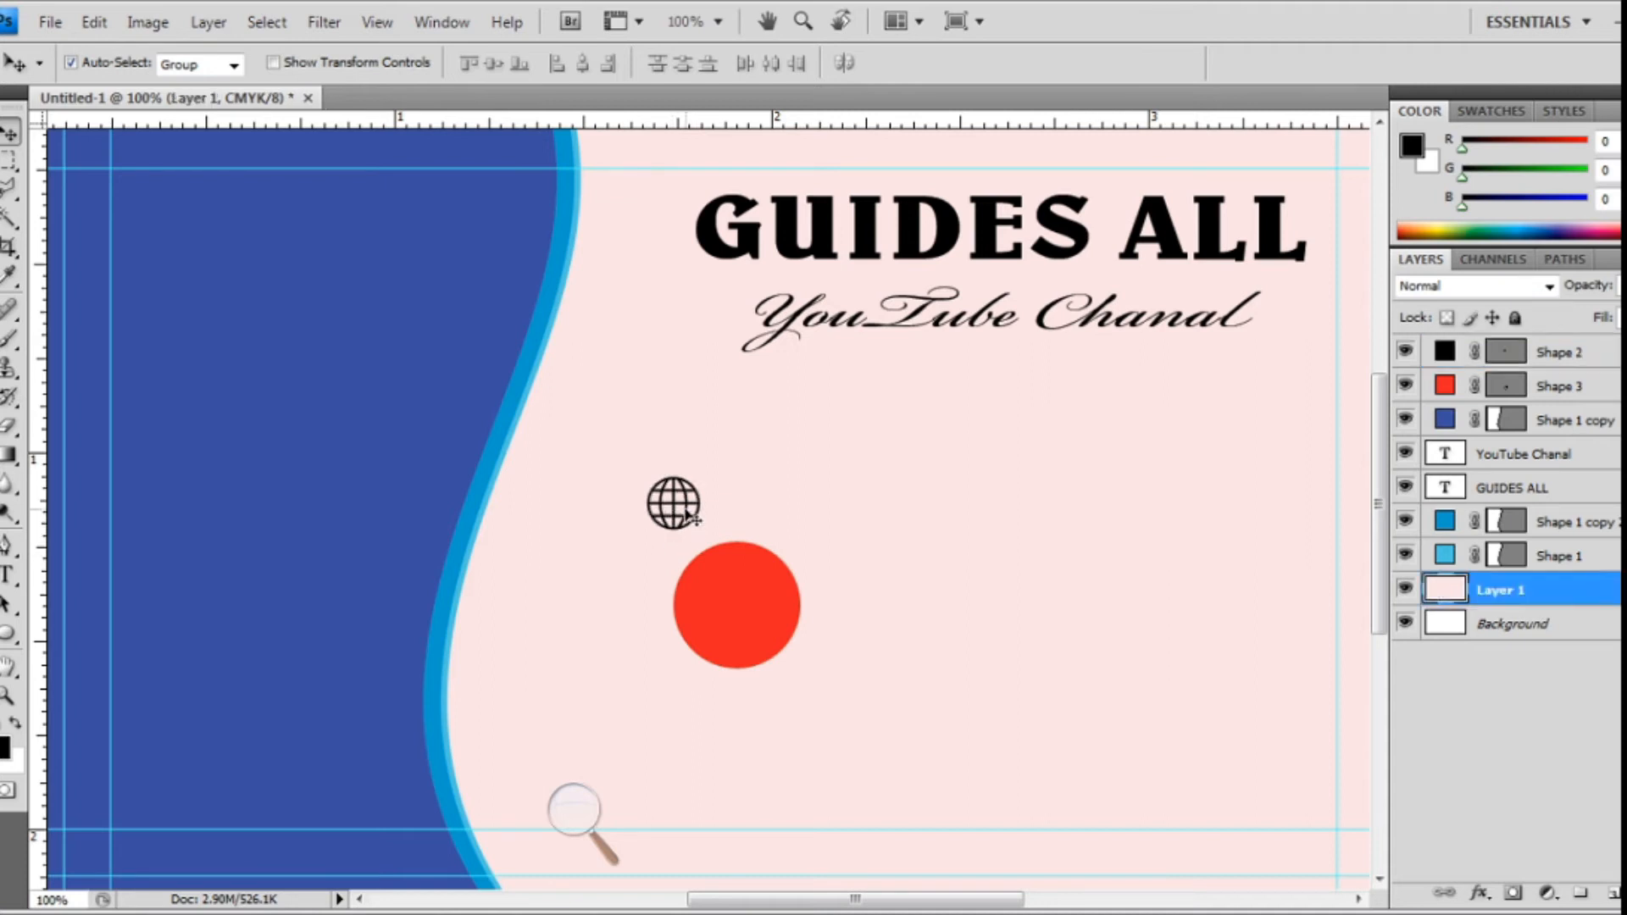
click(1582, 356)
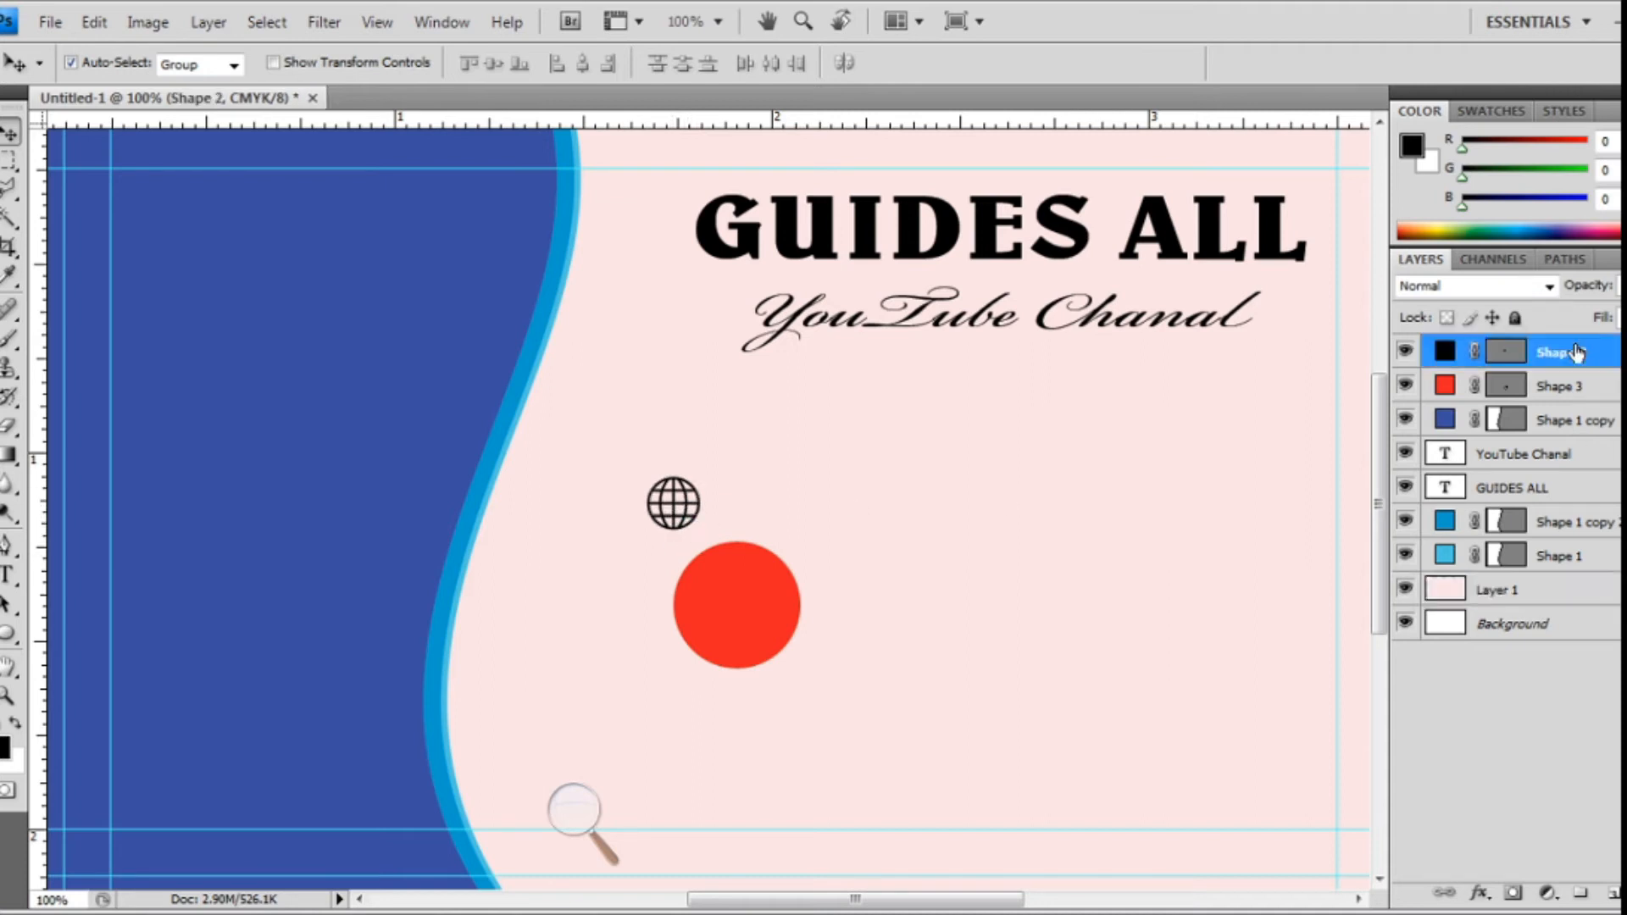
drag(661, 512, 728, 602)
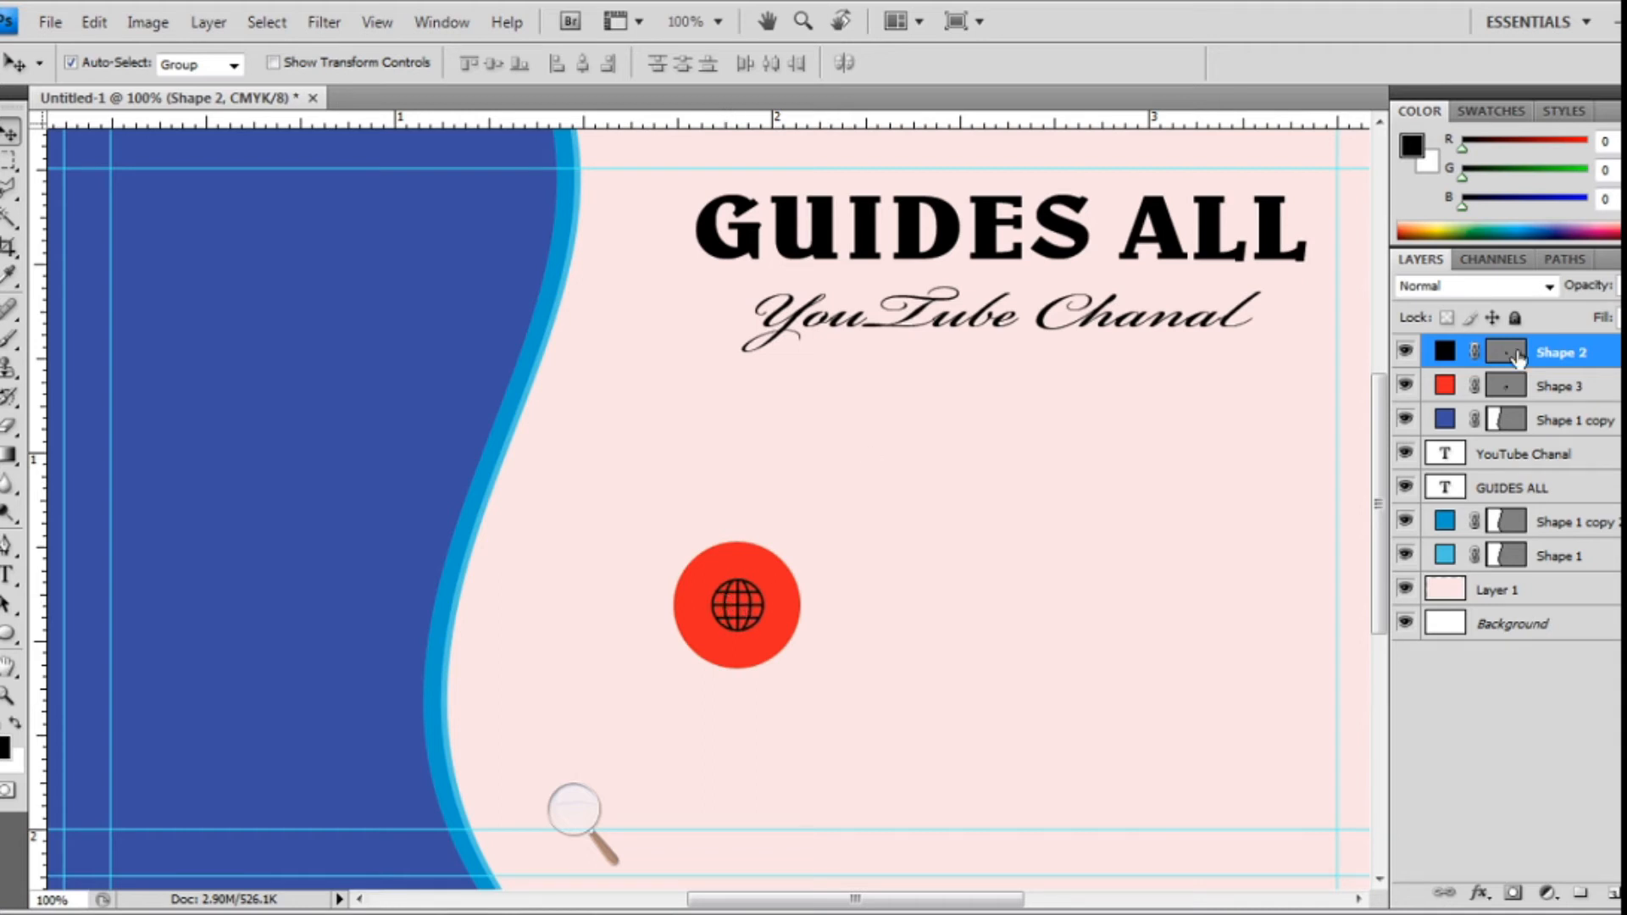
double_click(1445, 350)
- Make the globe white and resize the red circle to fit snugly around it
drag(955, 557, 665, 414)
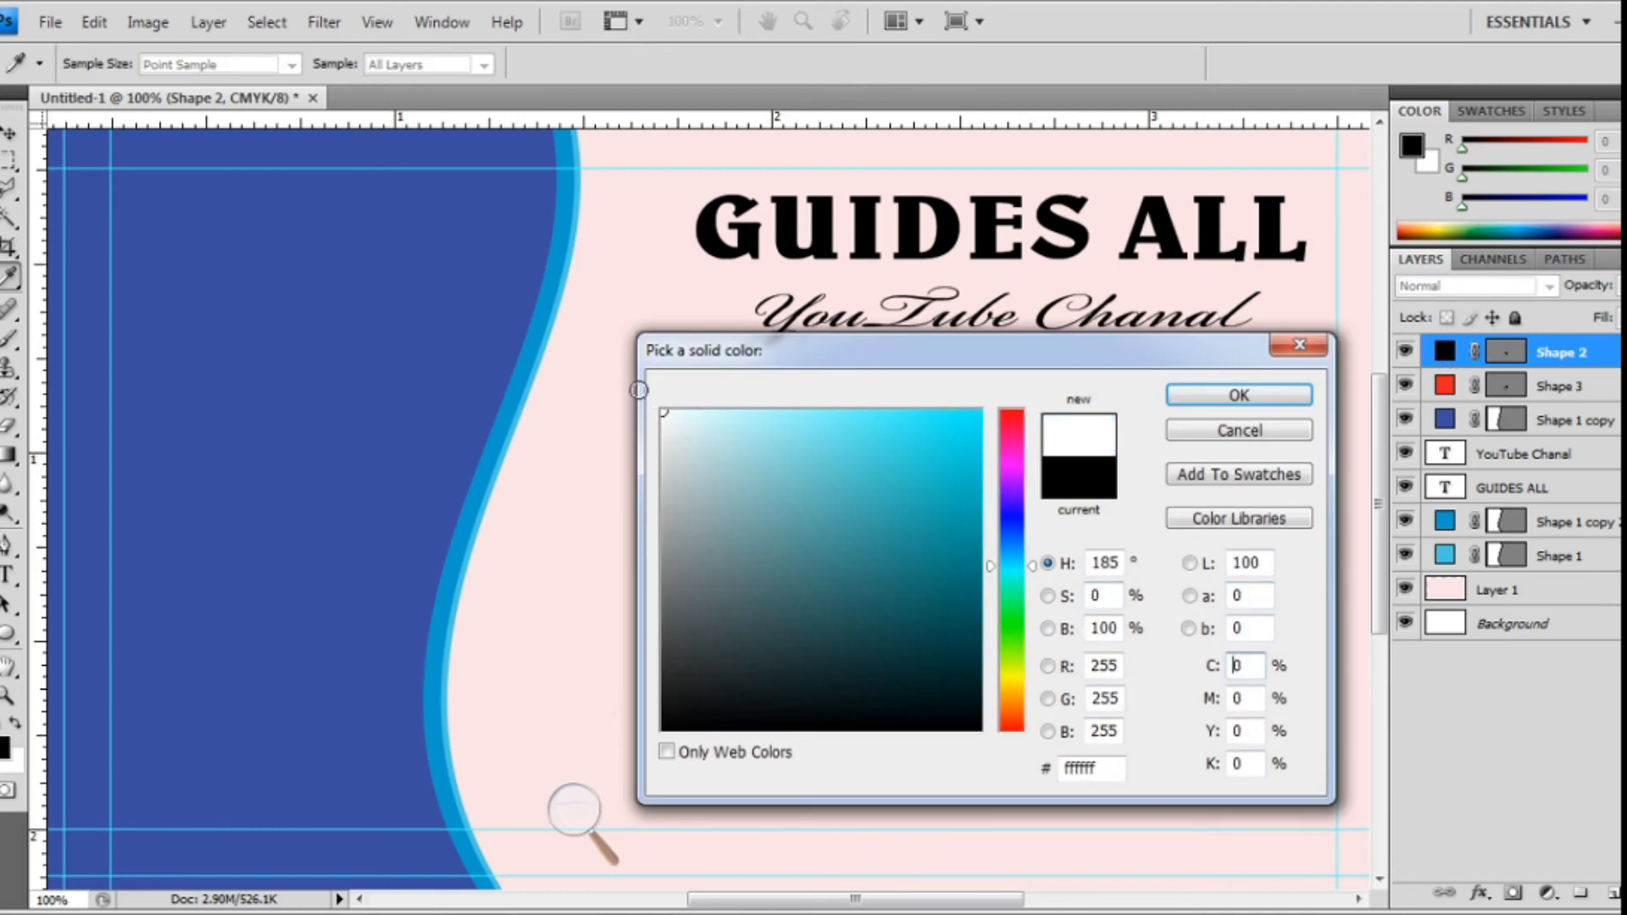
click(1240, 396)
click(791, 591)
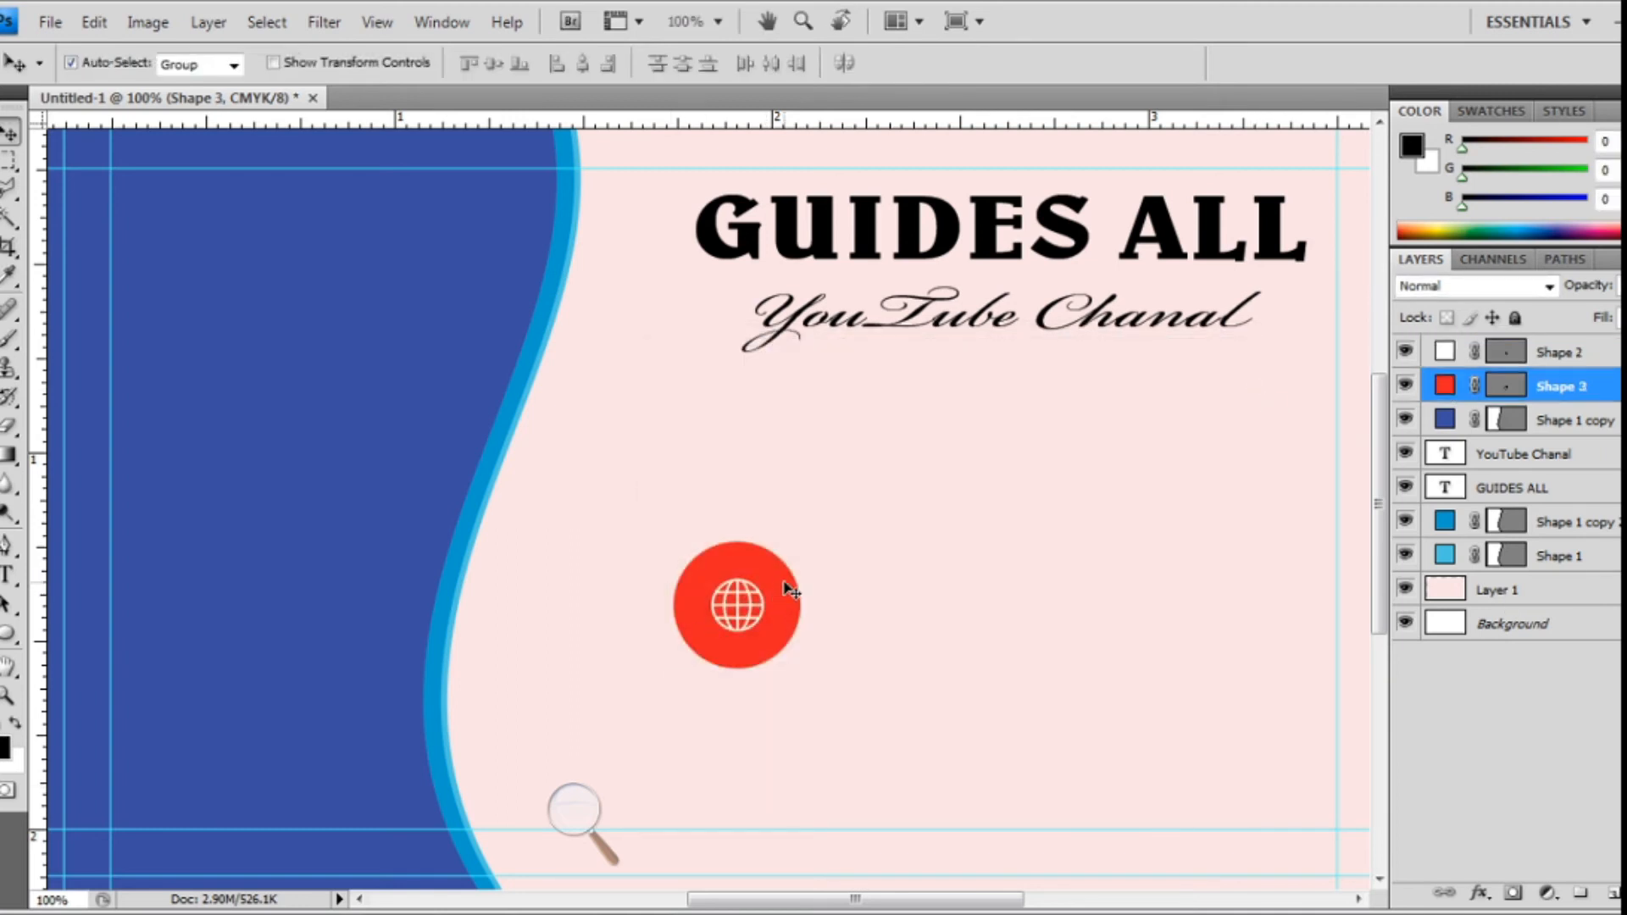
click(1558, 352)
key(ctrl+t)
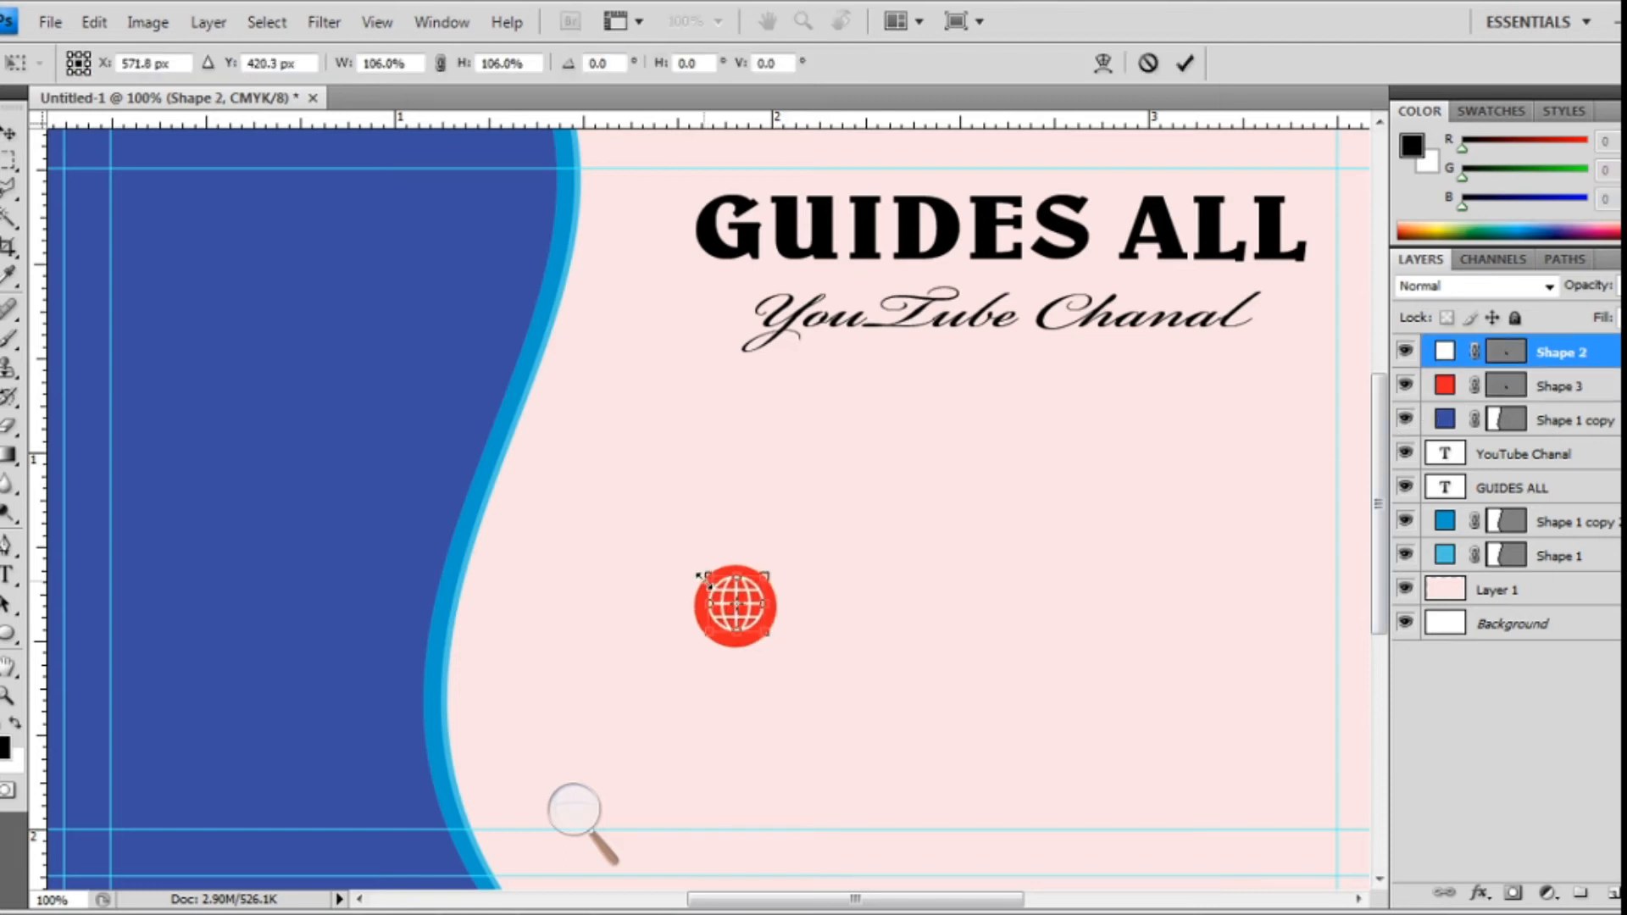
key(Return)
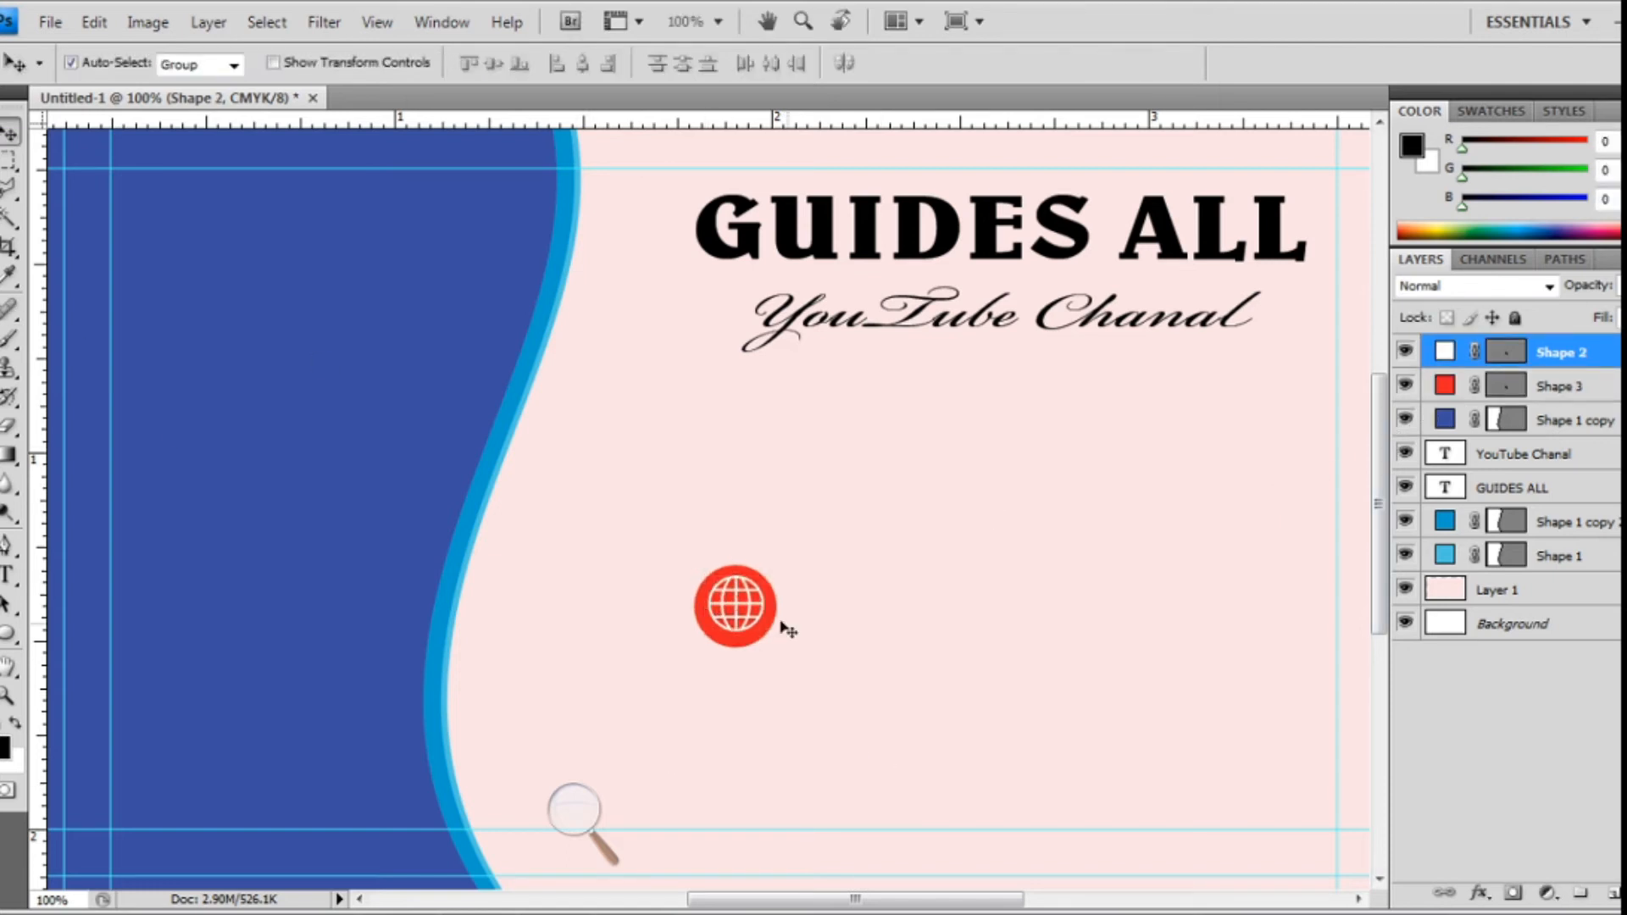
drag(742, 604, 746, 600)
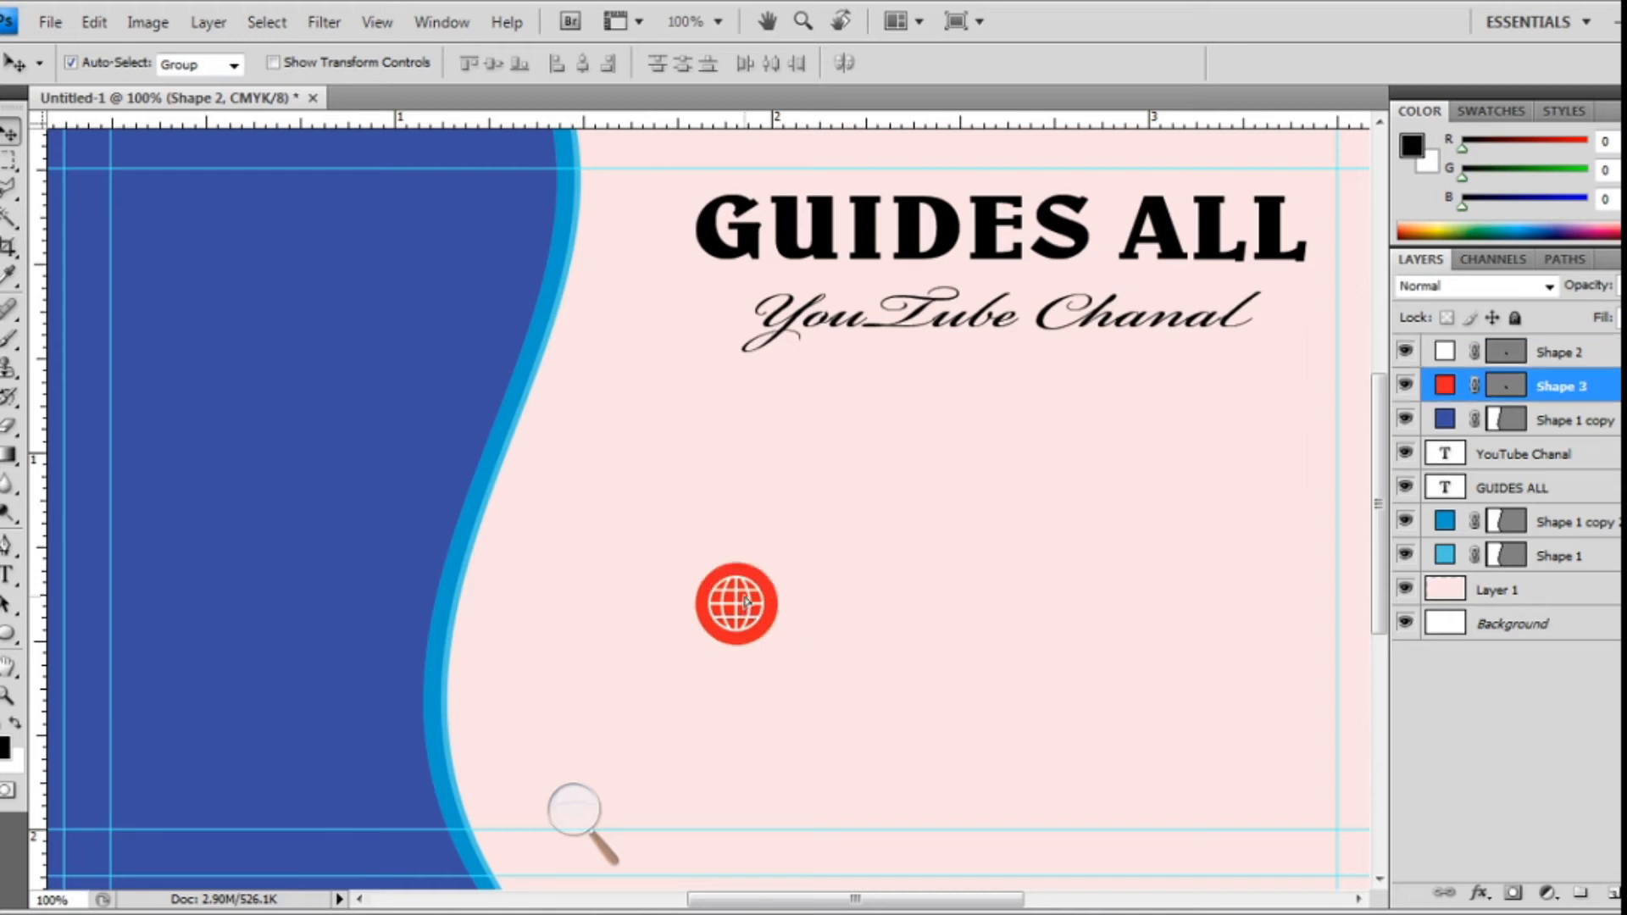
- Select the red circle and globe layers together and group them as Group 1
click(835, 676)
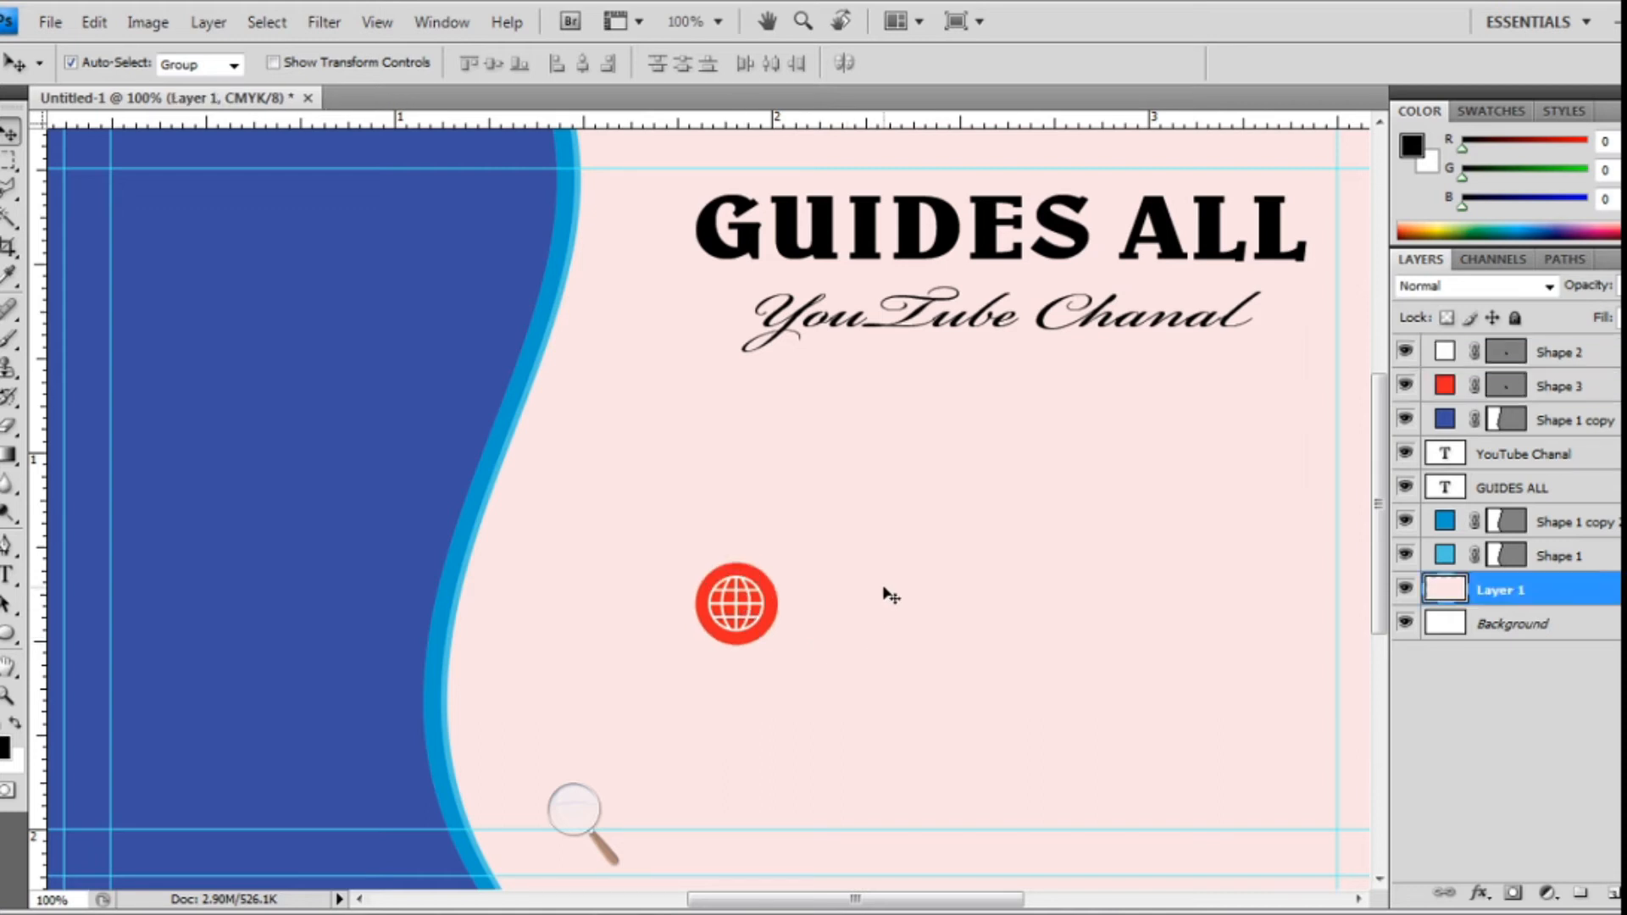
click(1520, 390)
scroll(1563, 388, up, 1)
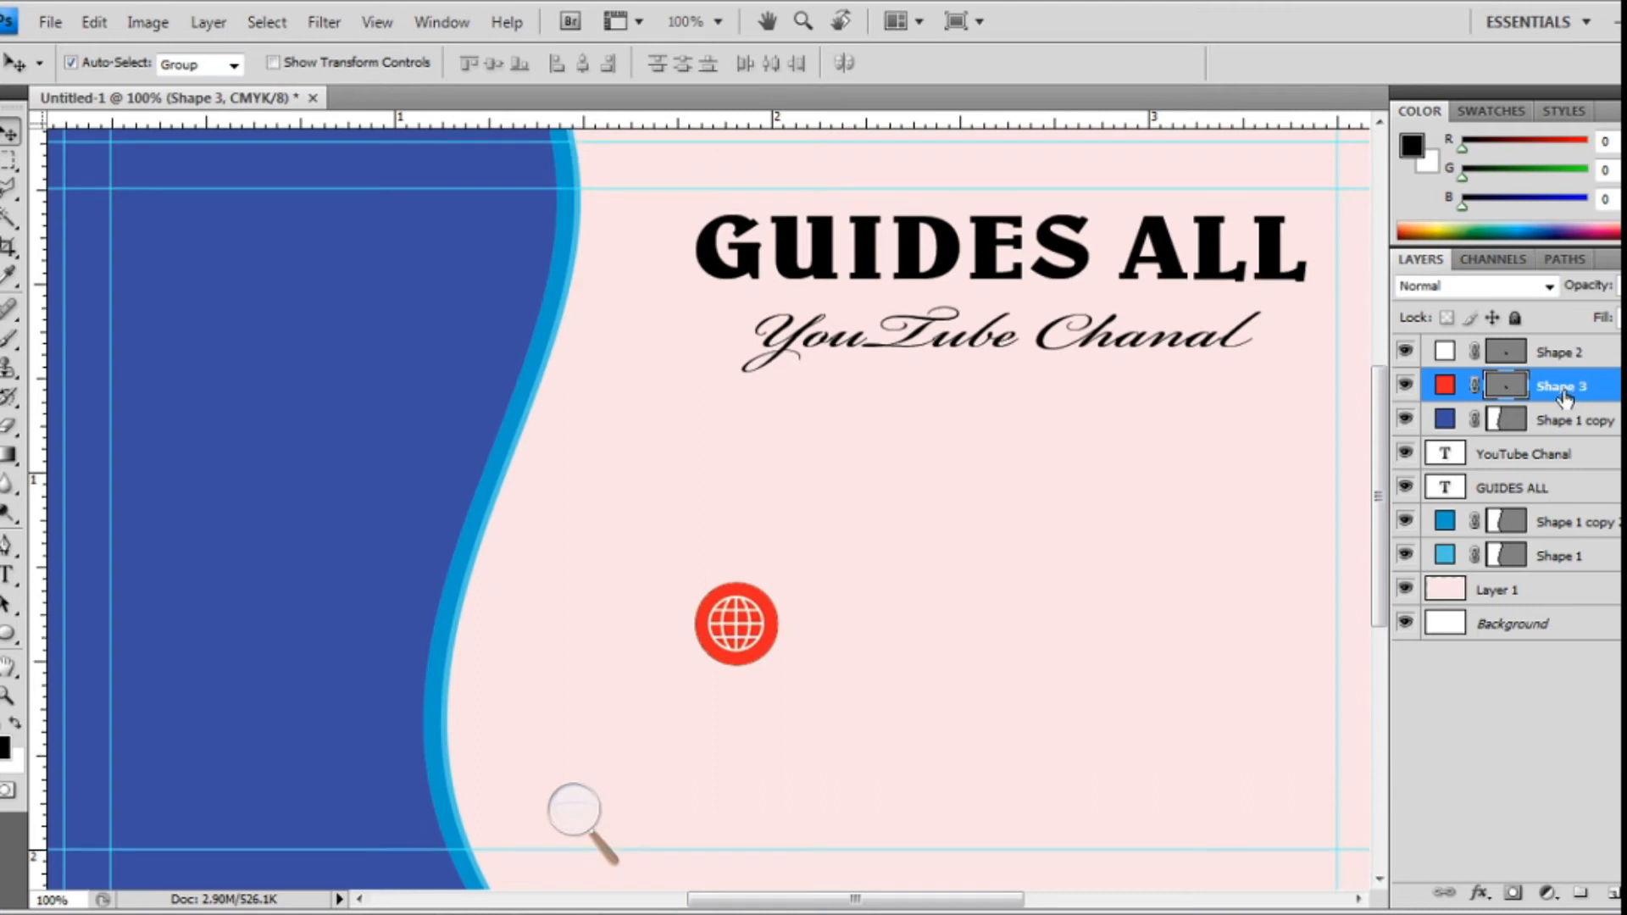
shift+click(1558, 356)
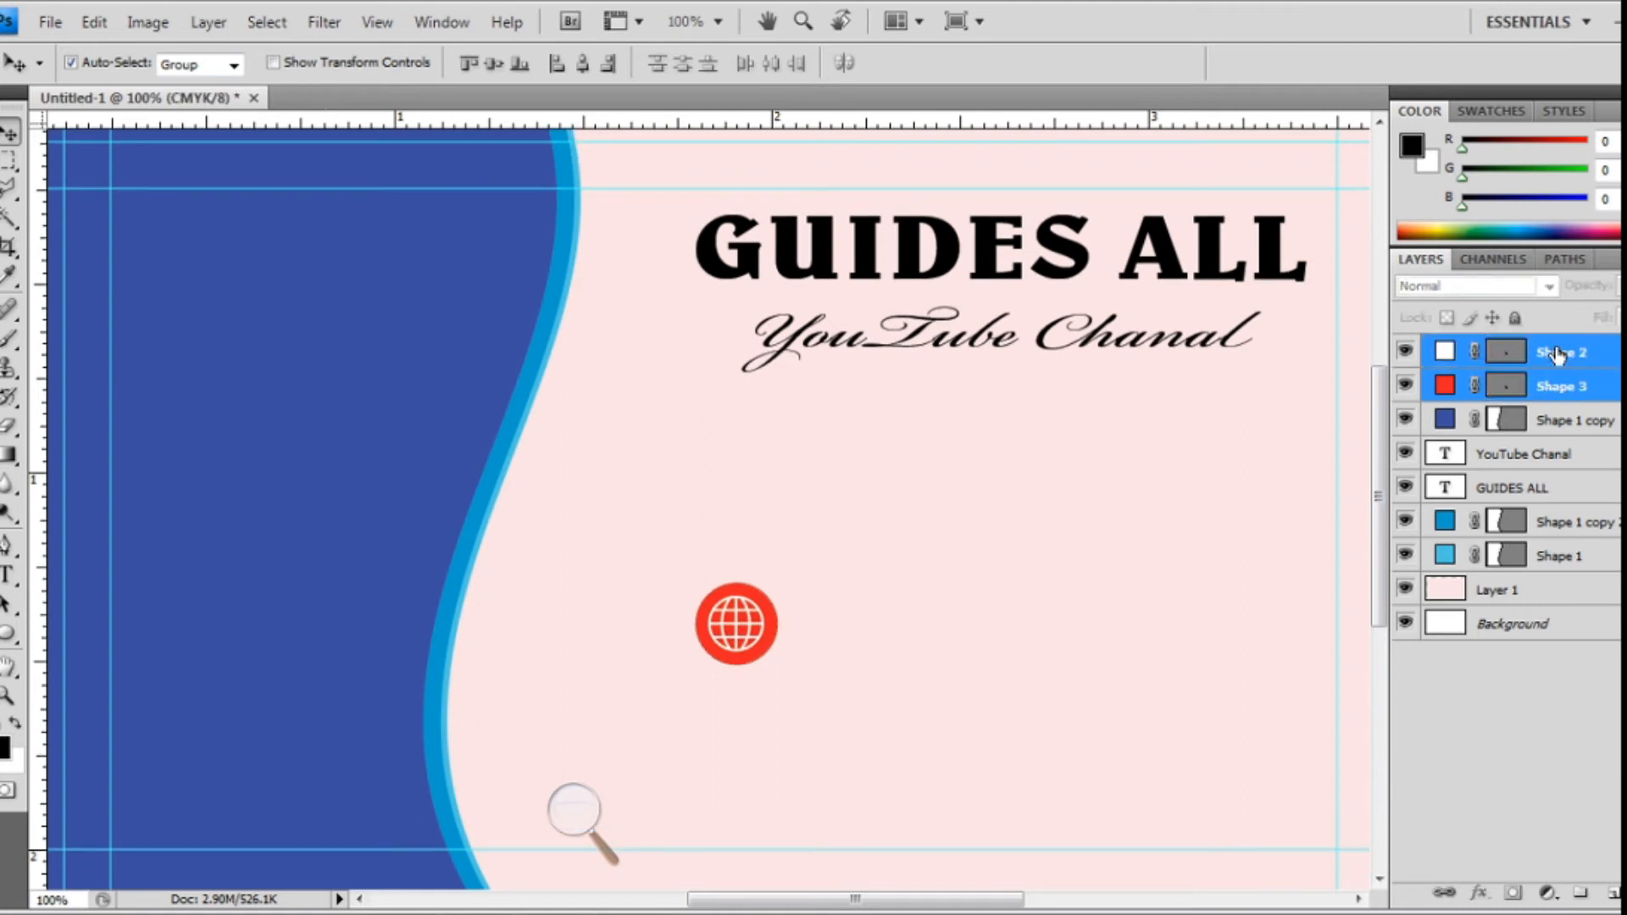
key(ctrl+g)
- Move the globe icon up-left next to the blue wave panel
drag(740, 646, 602, 512)
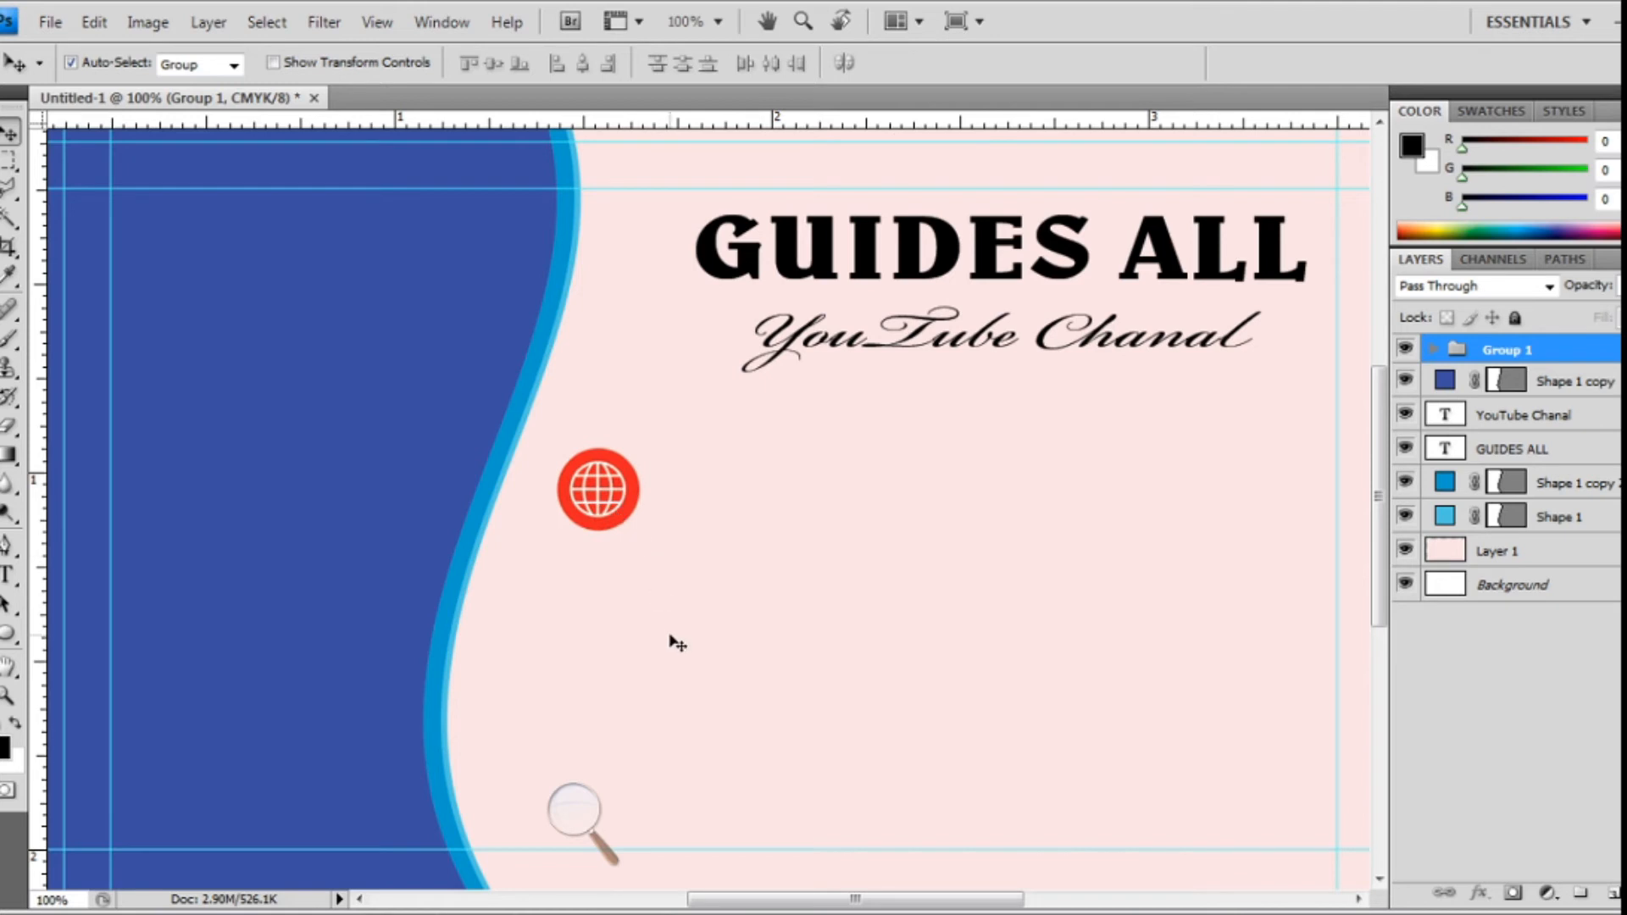
key(ctrl+minus)
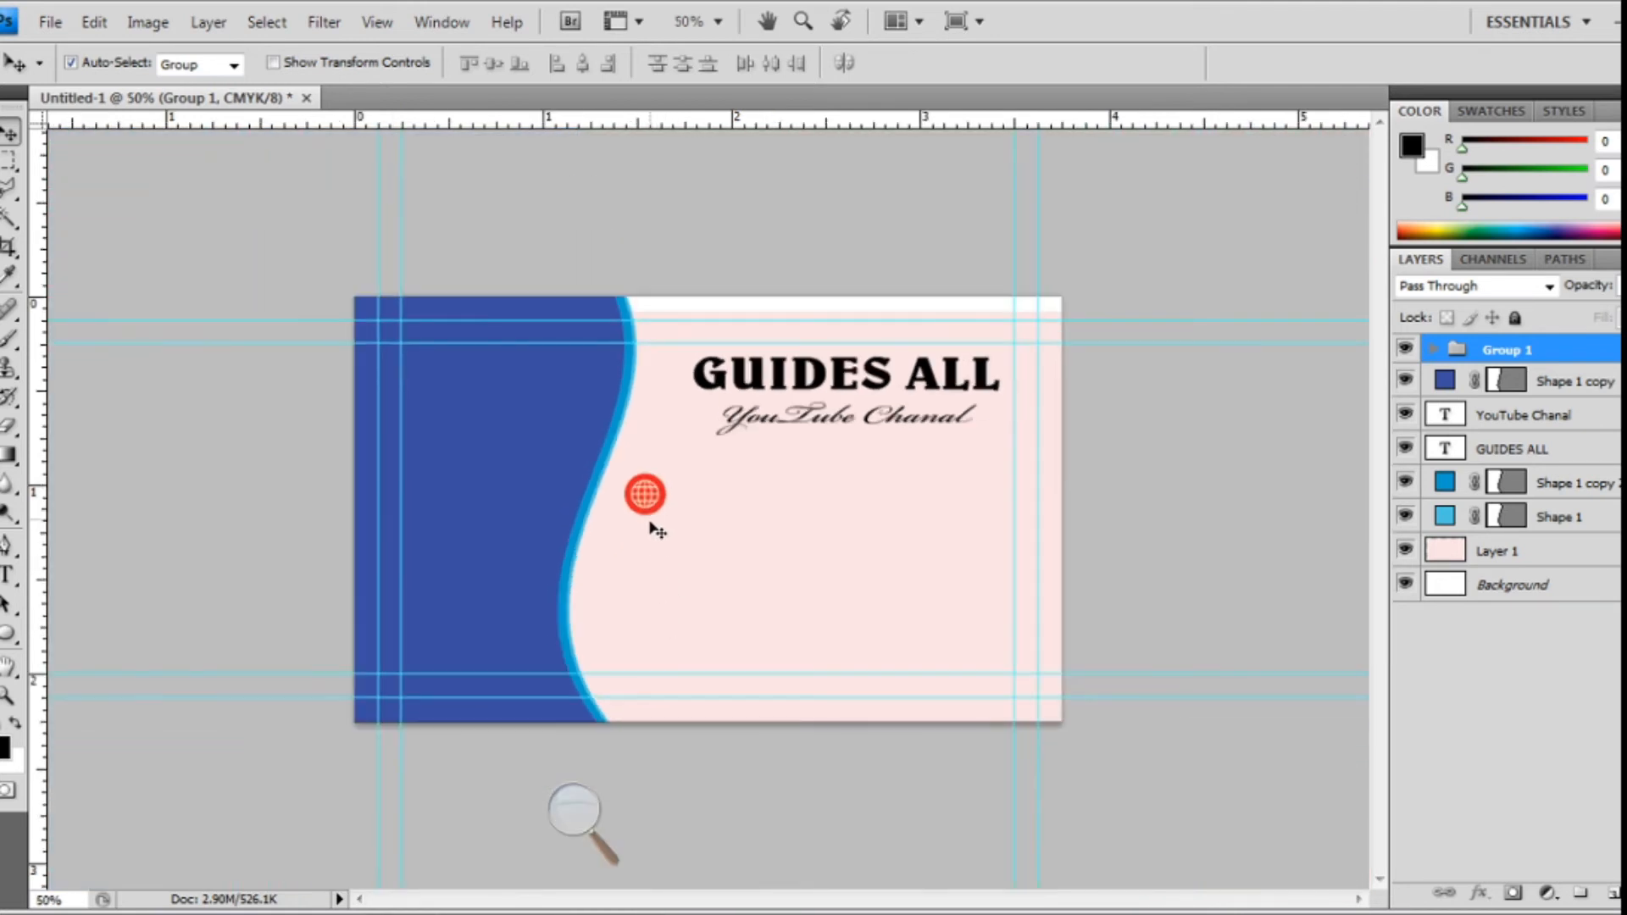
key(ctrl+minus)
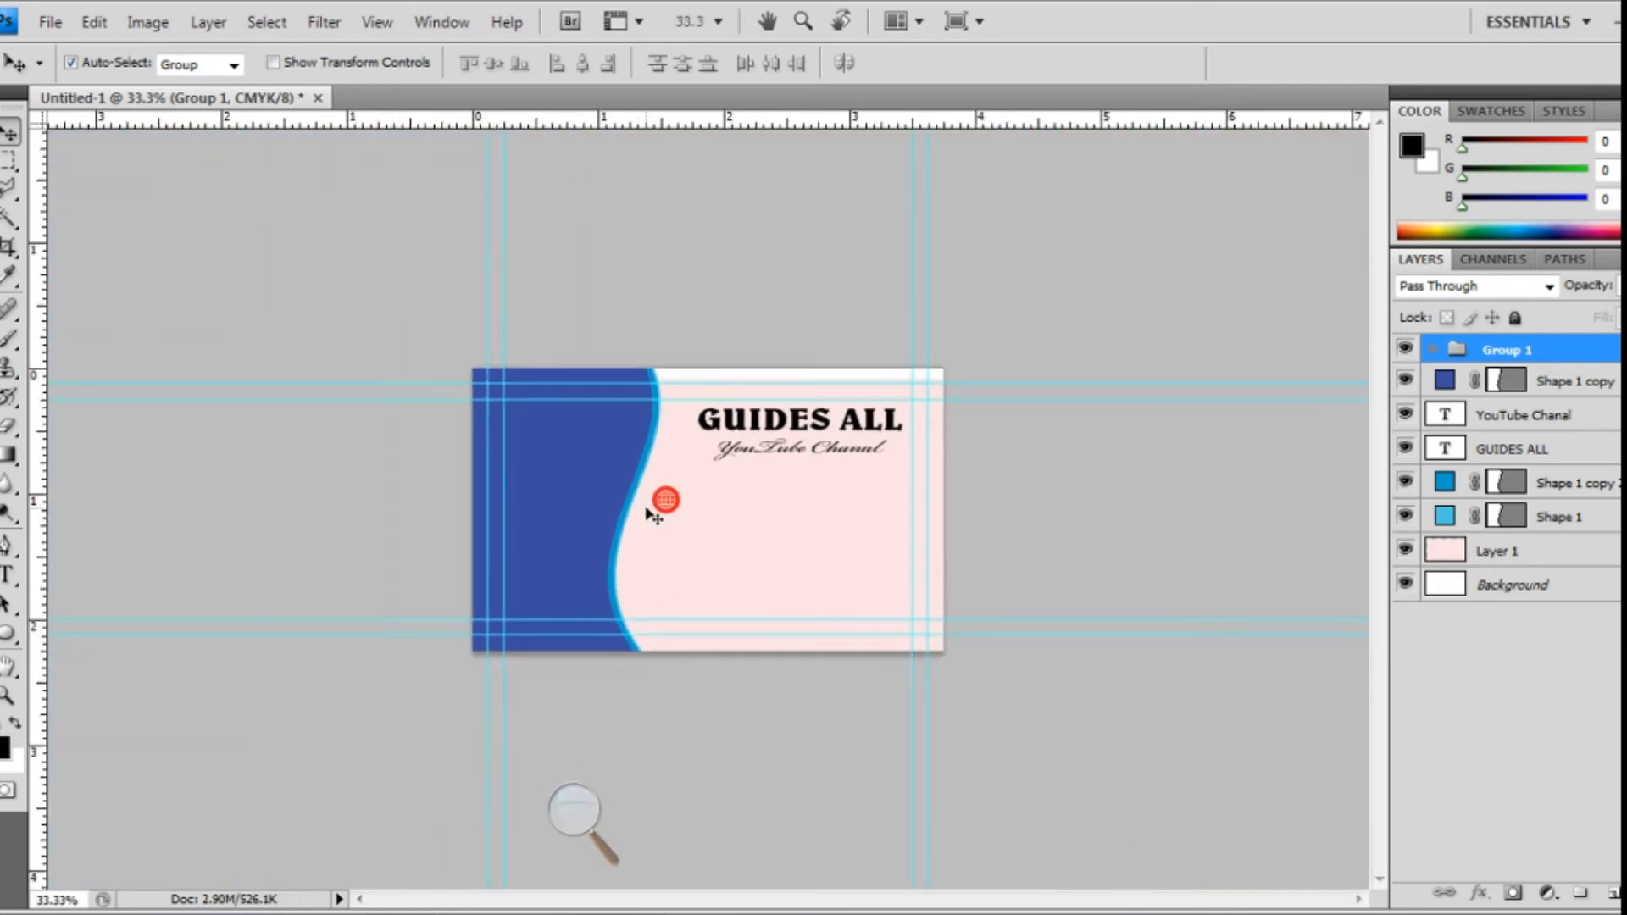
key(ctrl+plus)
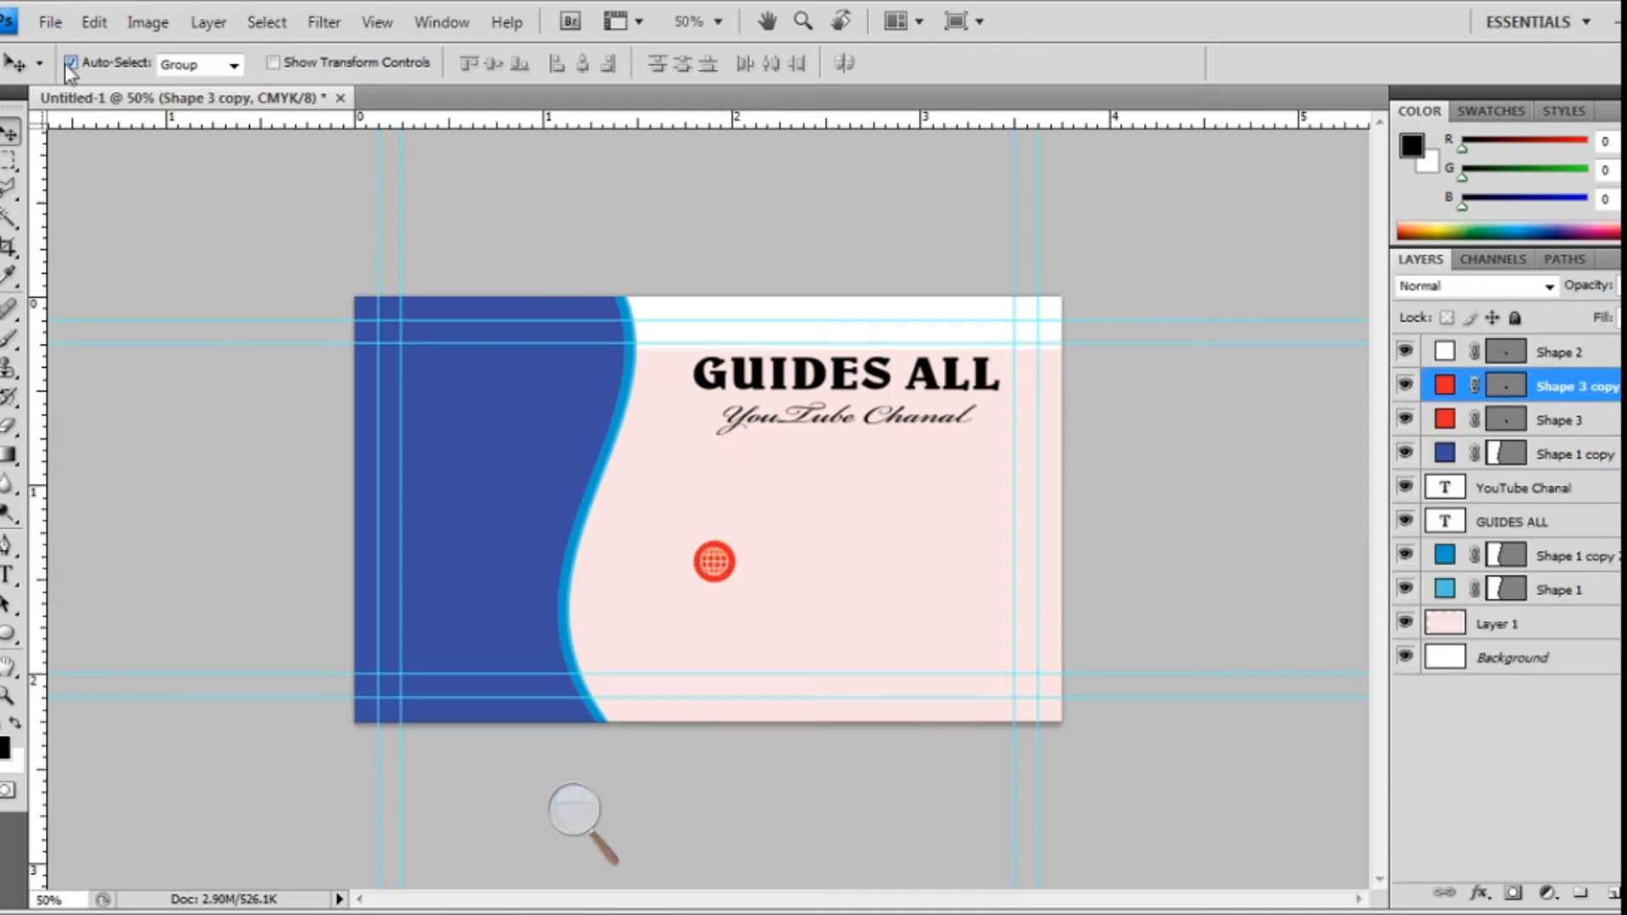
- With Auto-Select off, duplicate the red circle and place copies above and below the globe circle
click(70, 63)
drag(736, 572, 730, 493)
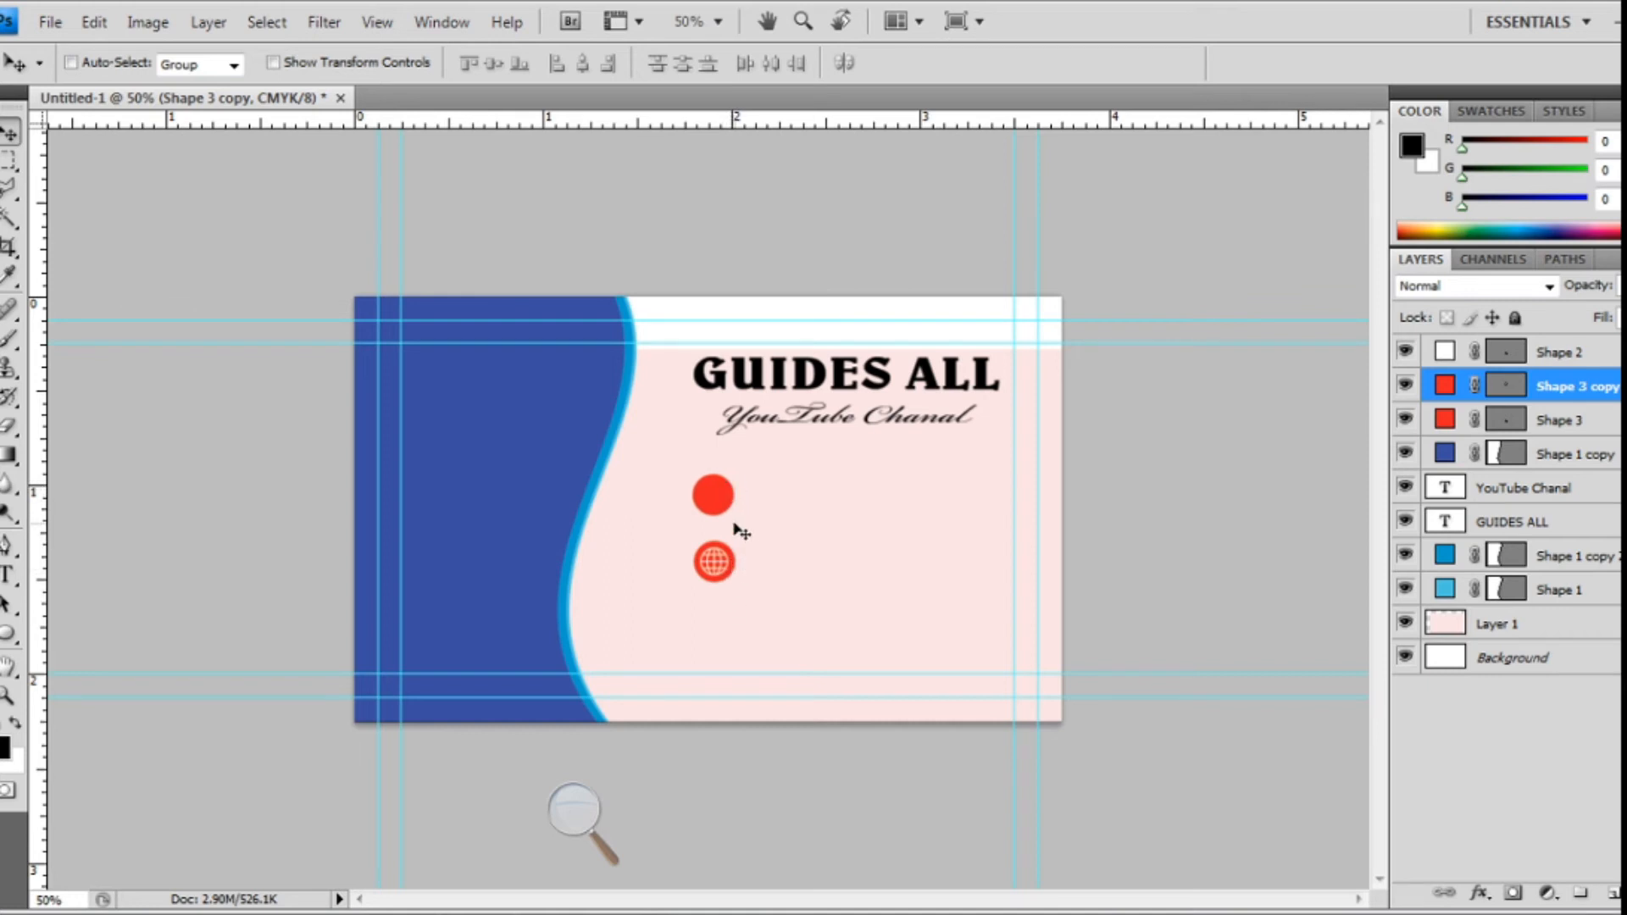
key(ctrl+j)
key(j)
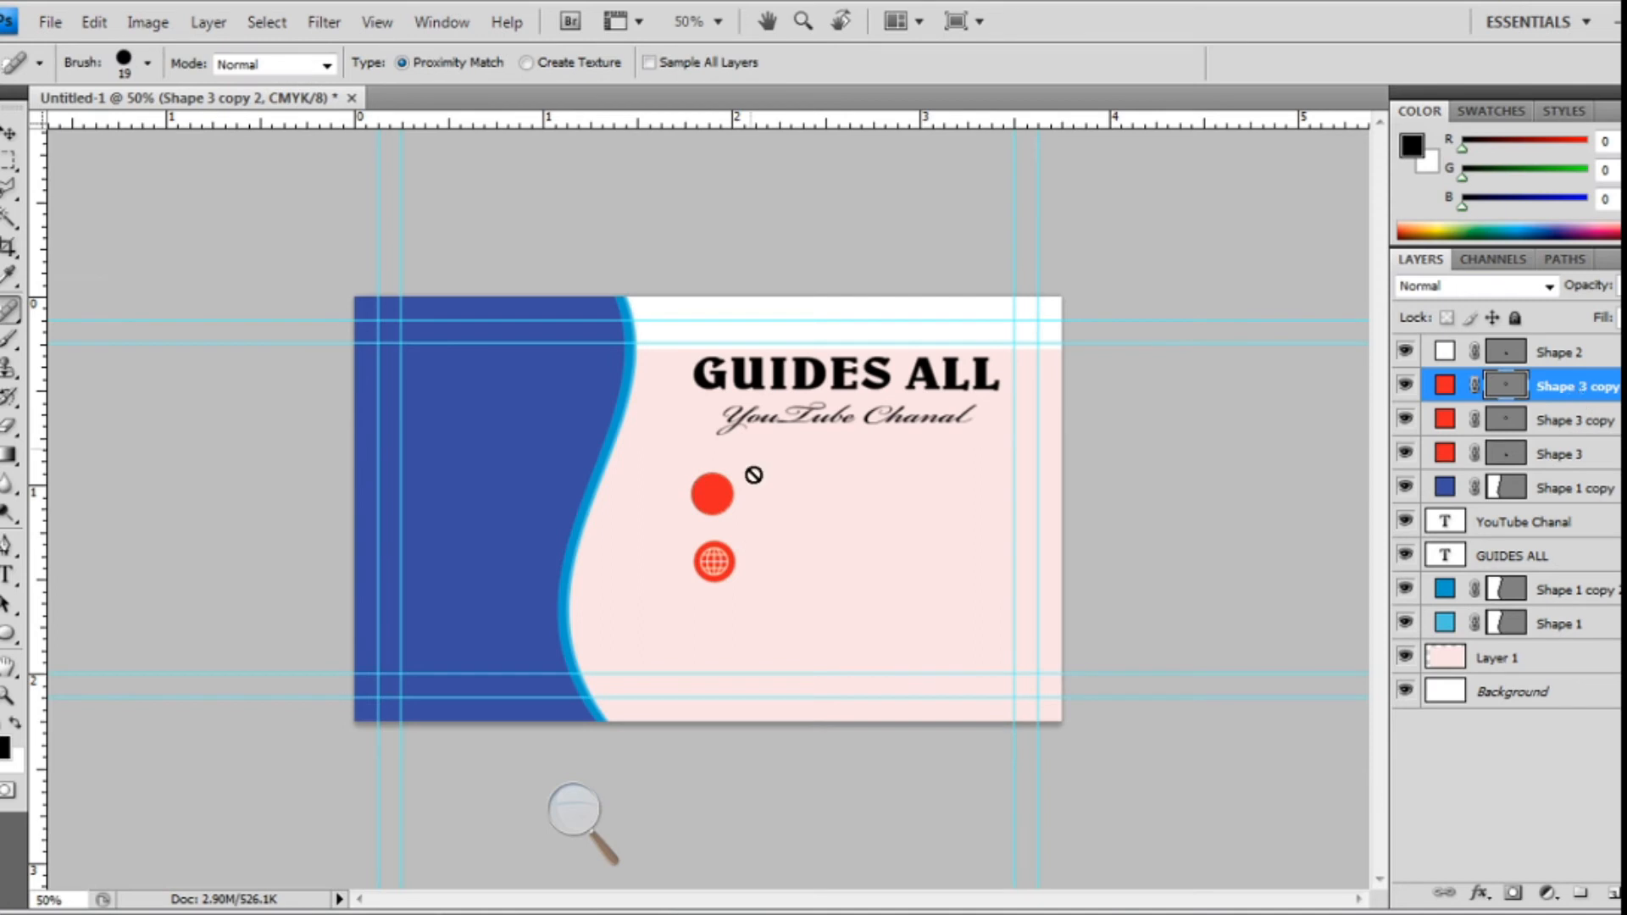
click(10, 134)
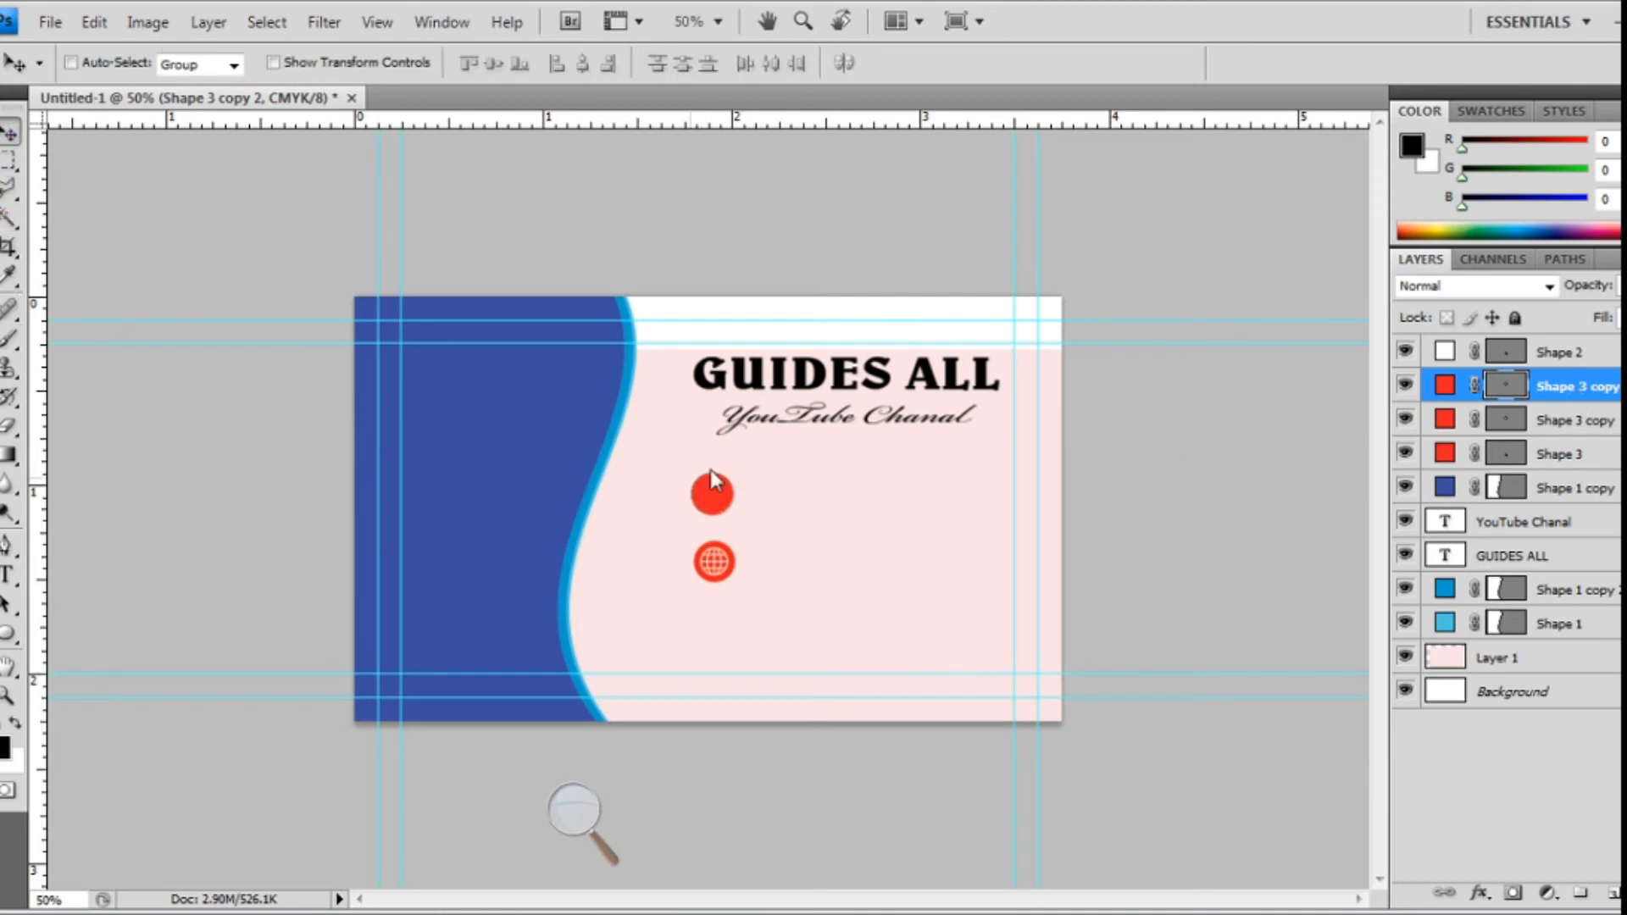
drag(702, 499, 656, 626)
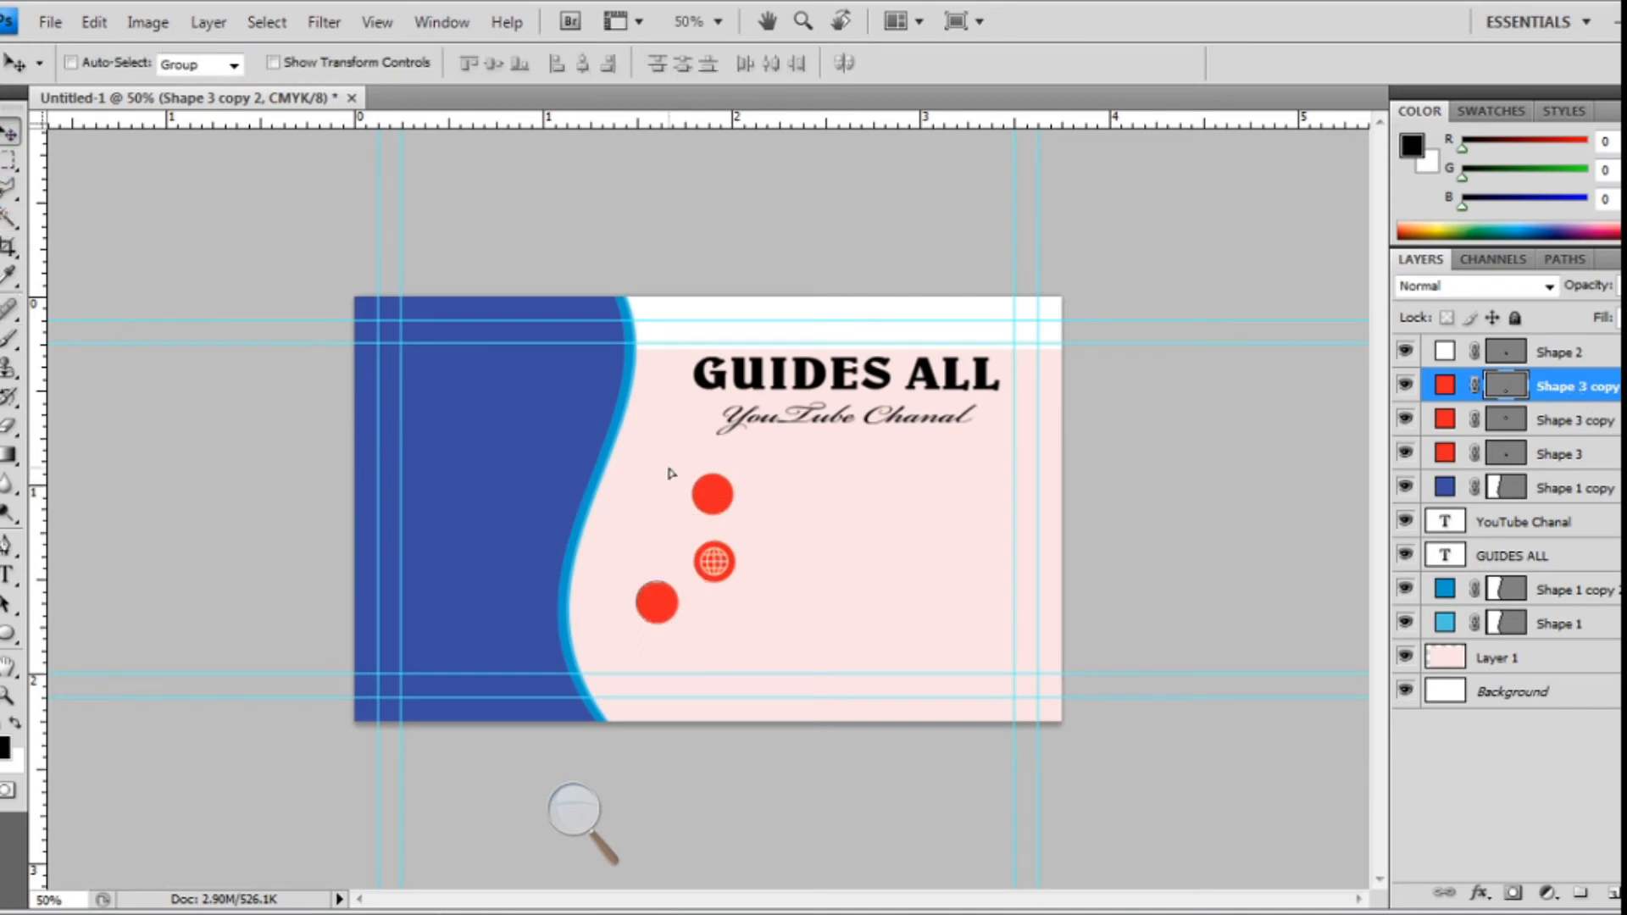
- Shift the top circle and globe circle left so all three line up vertically
click(1552, 422)
drag(715, 495, 664, 485)
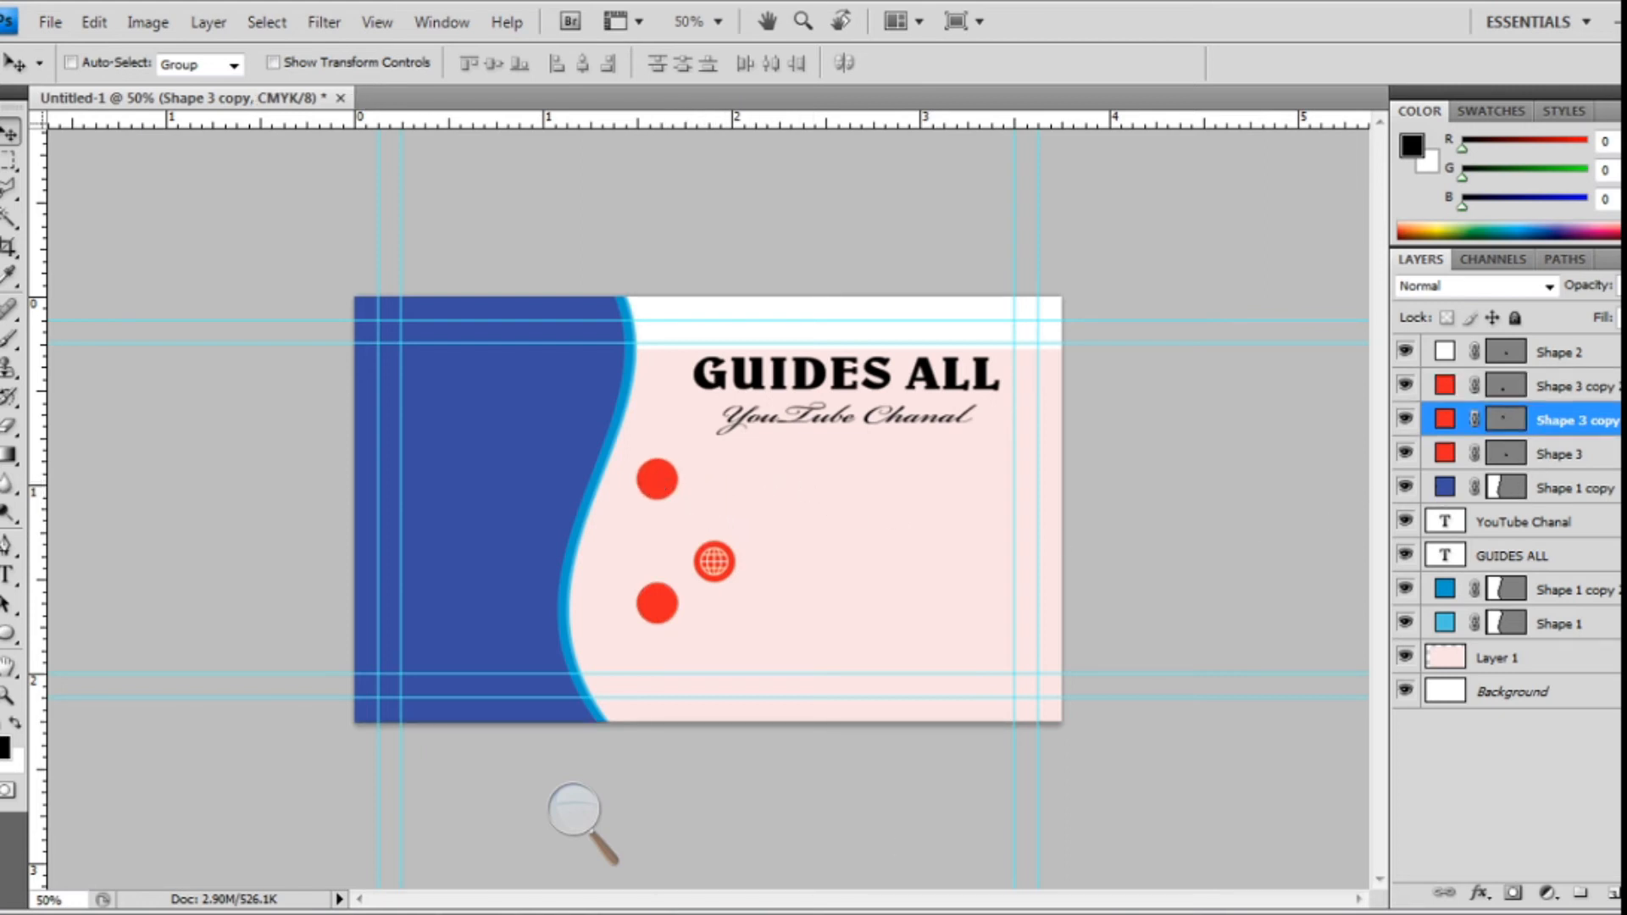
key(ctrl+g)
drag(717, 563, 665, 551)
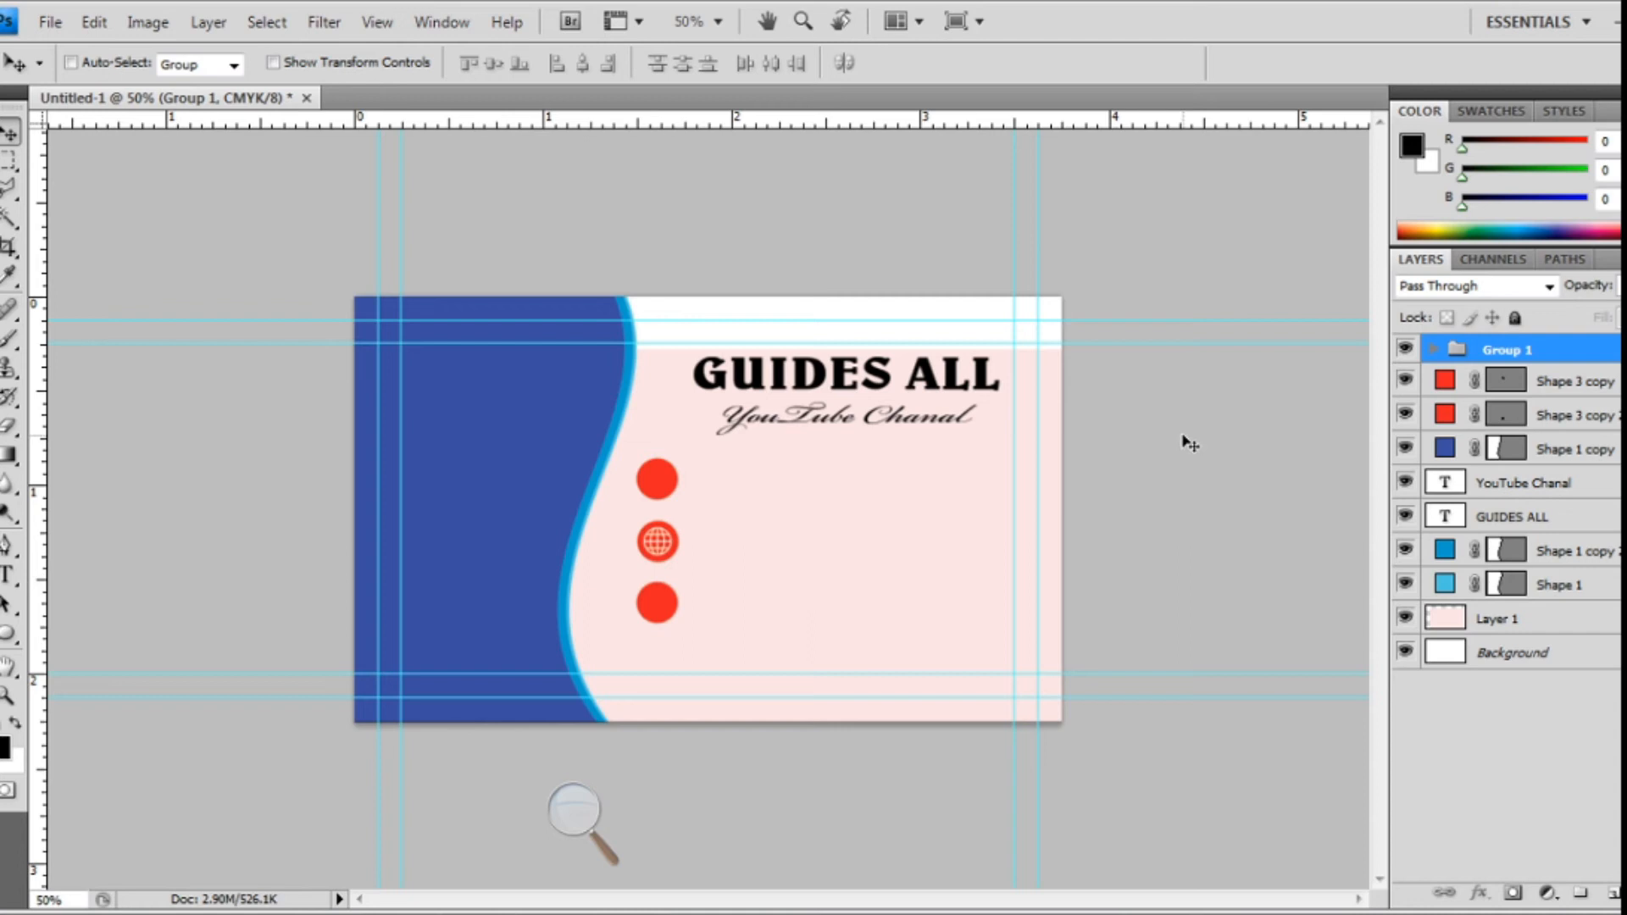
key(ctrl+plus)
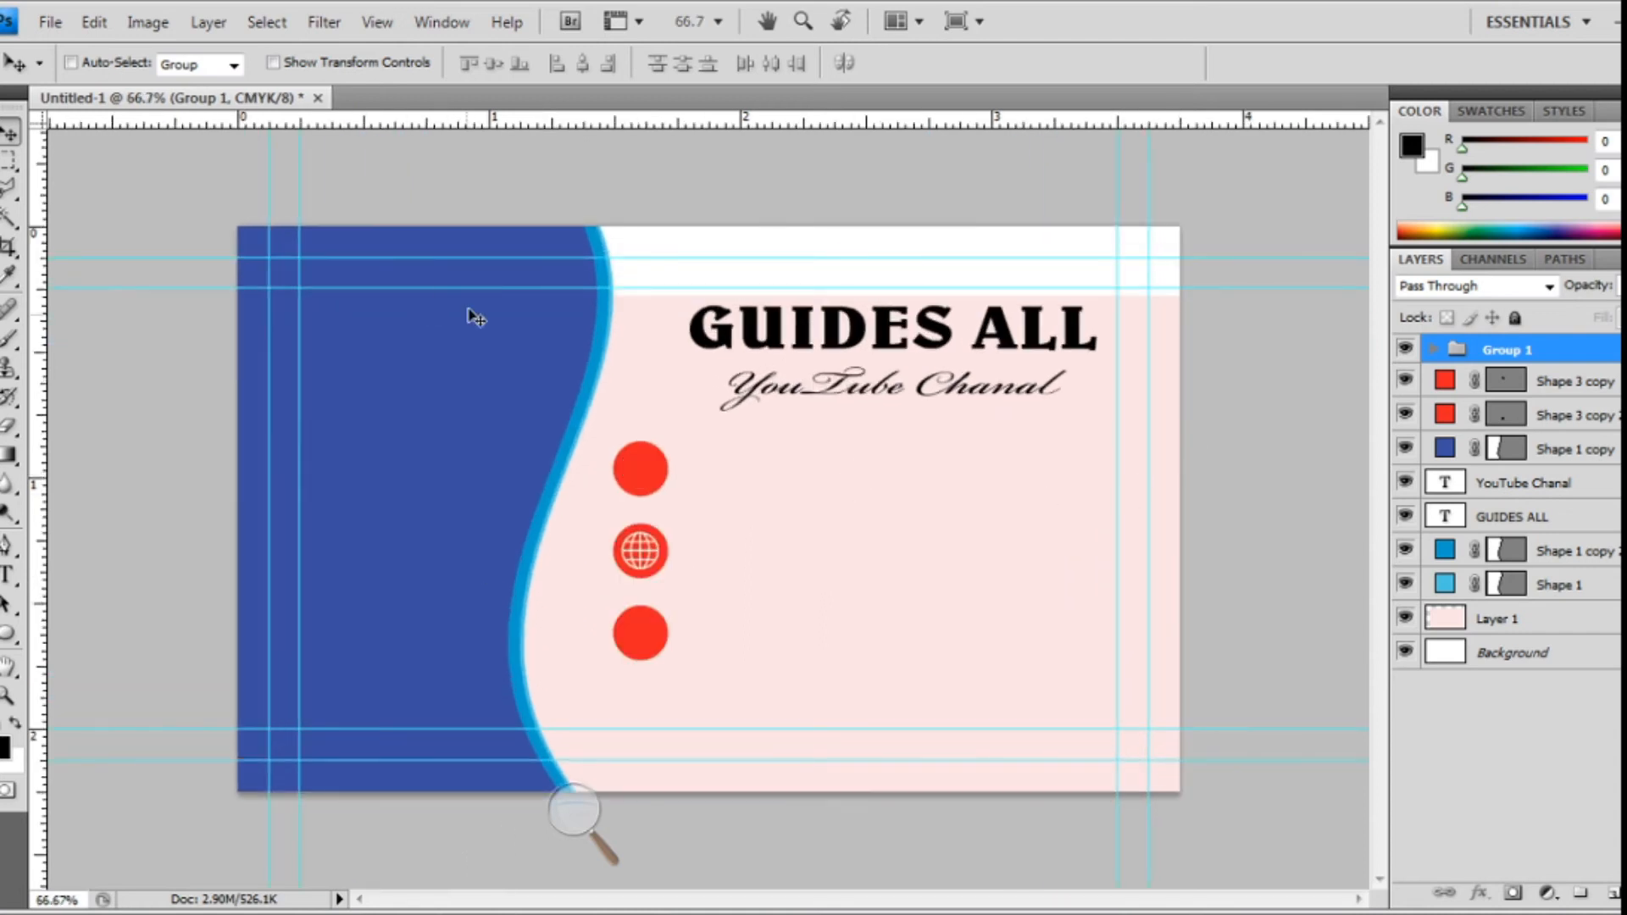
- Draw a phone custom shape on the card with a white fill
drag(6, 655, 106, 751)
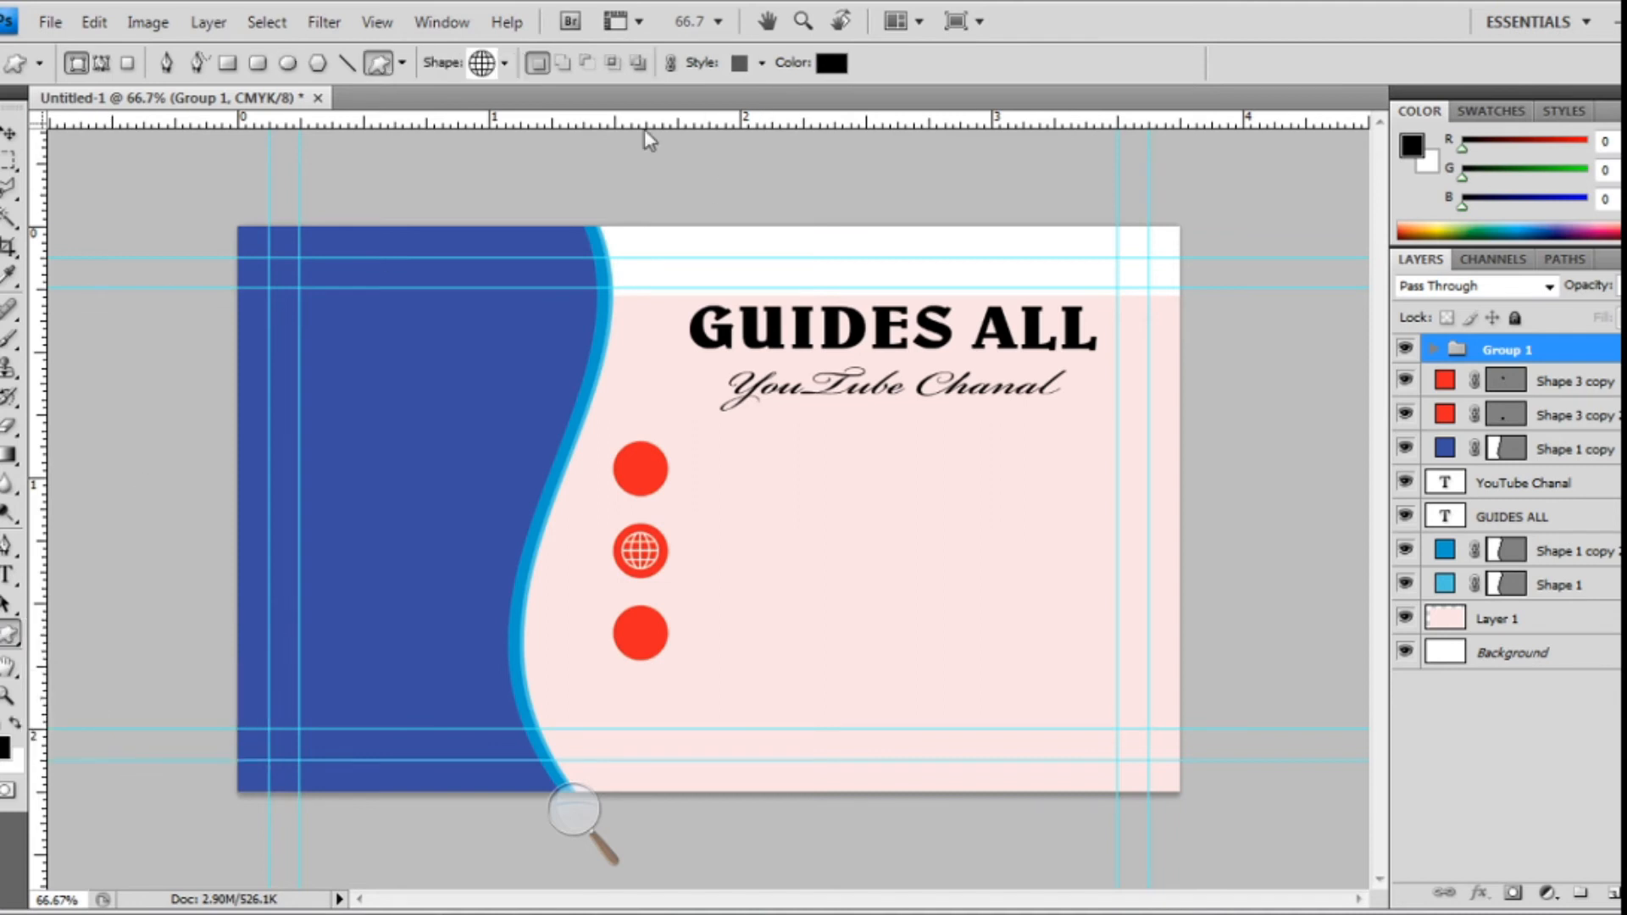
click(505, 63)
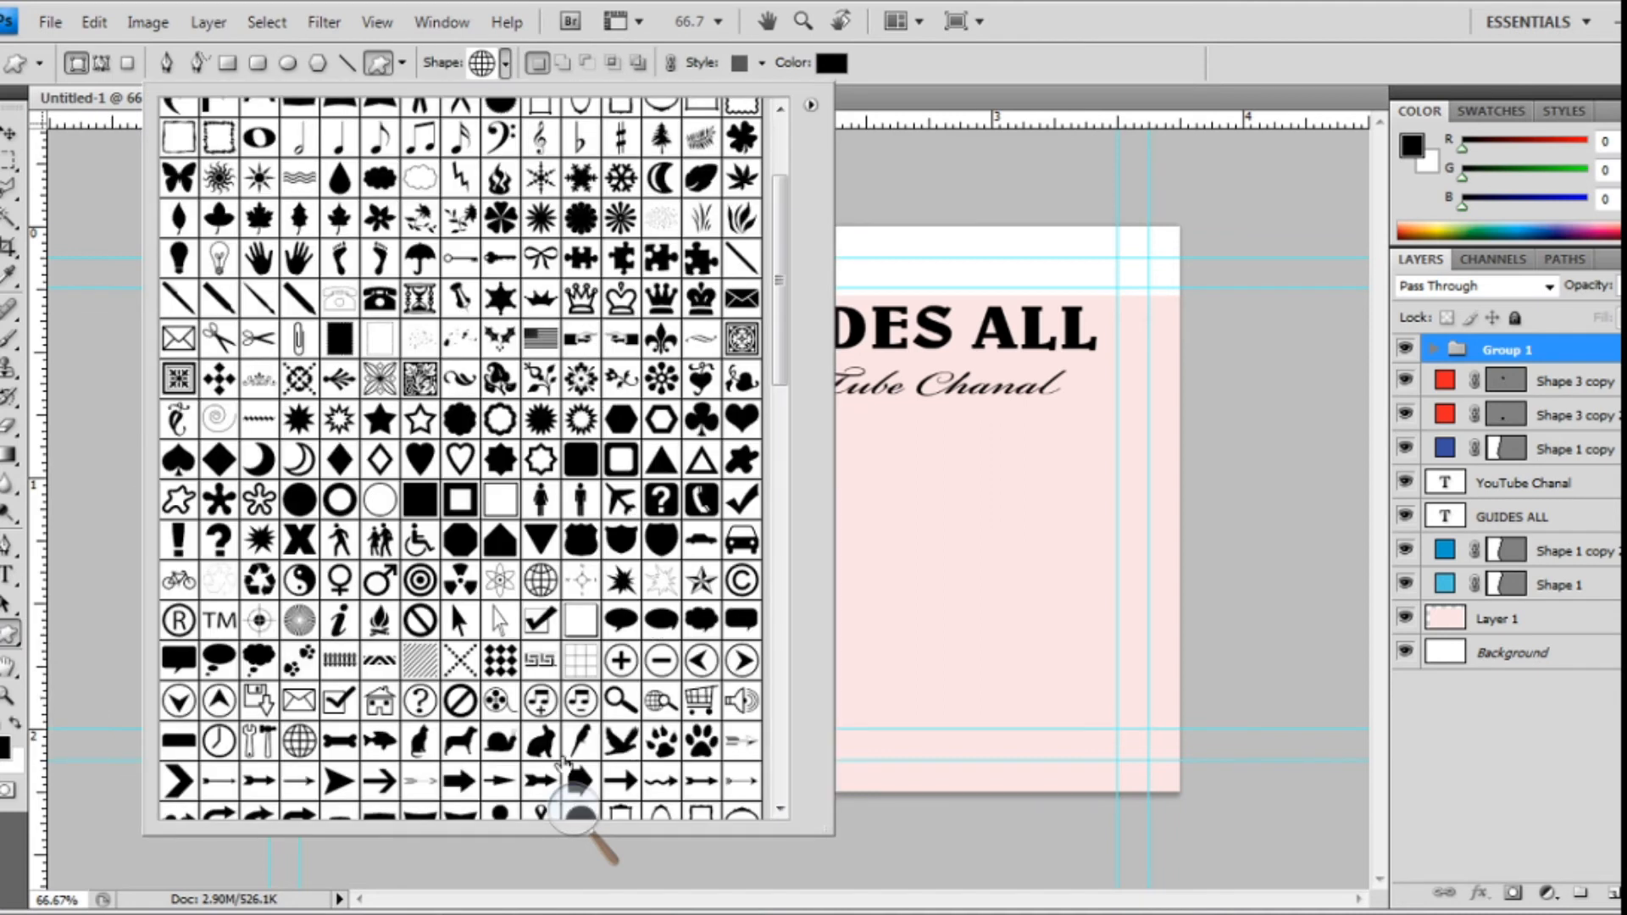
click(702, 500)
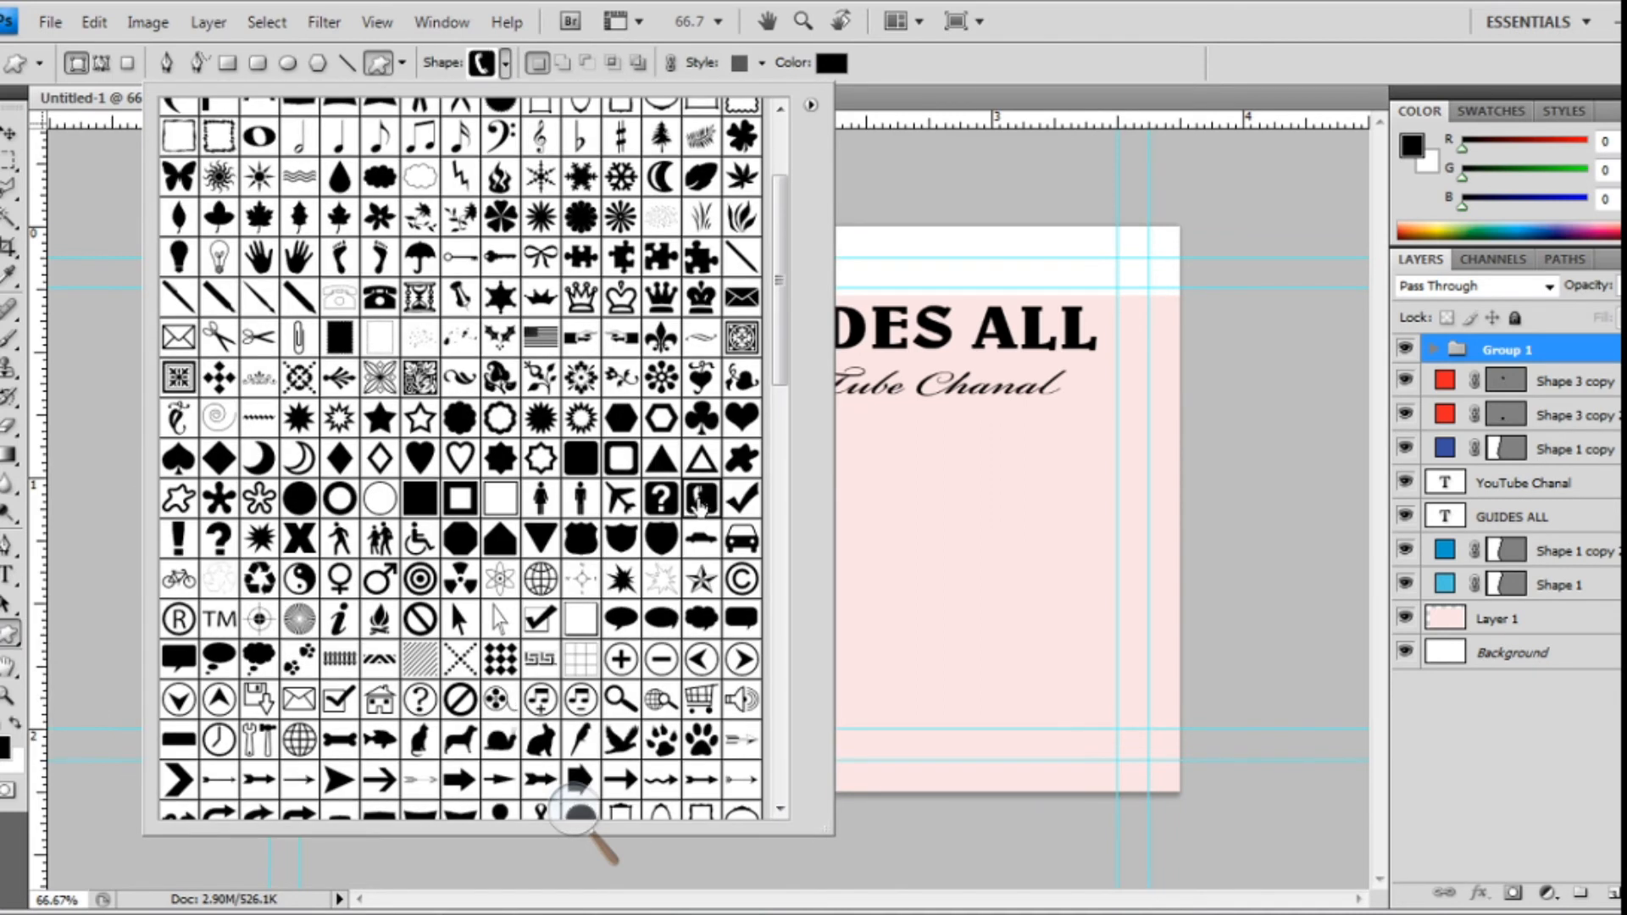
click(915, 490)
mouse_move(955, 534)
mouse_down()
mouse_move(984, 567)
mouse_move(954, 505)
mouse_move(957, 536)
mouse_up()
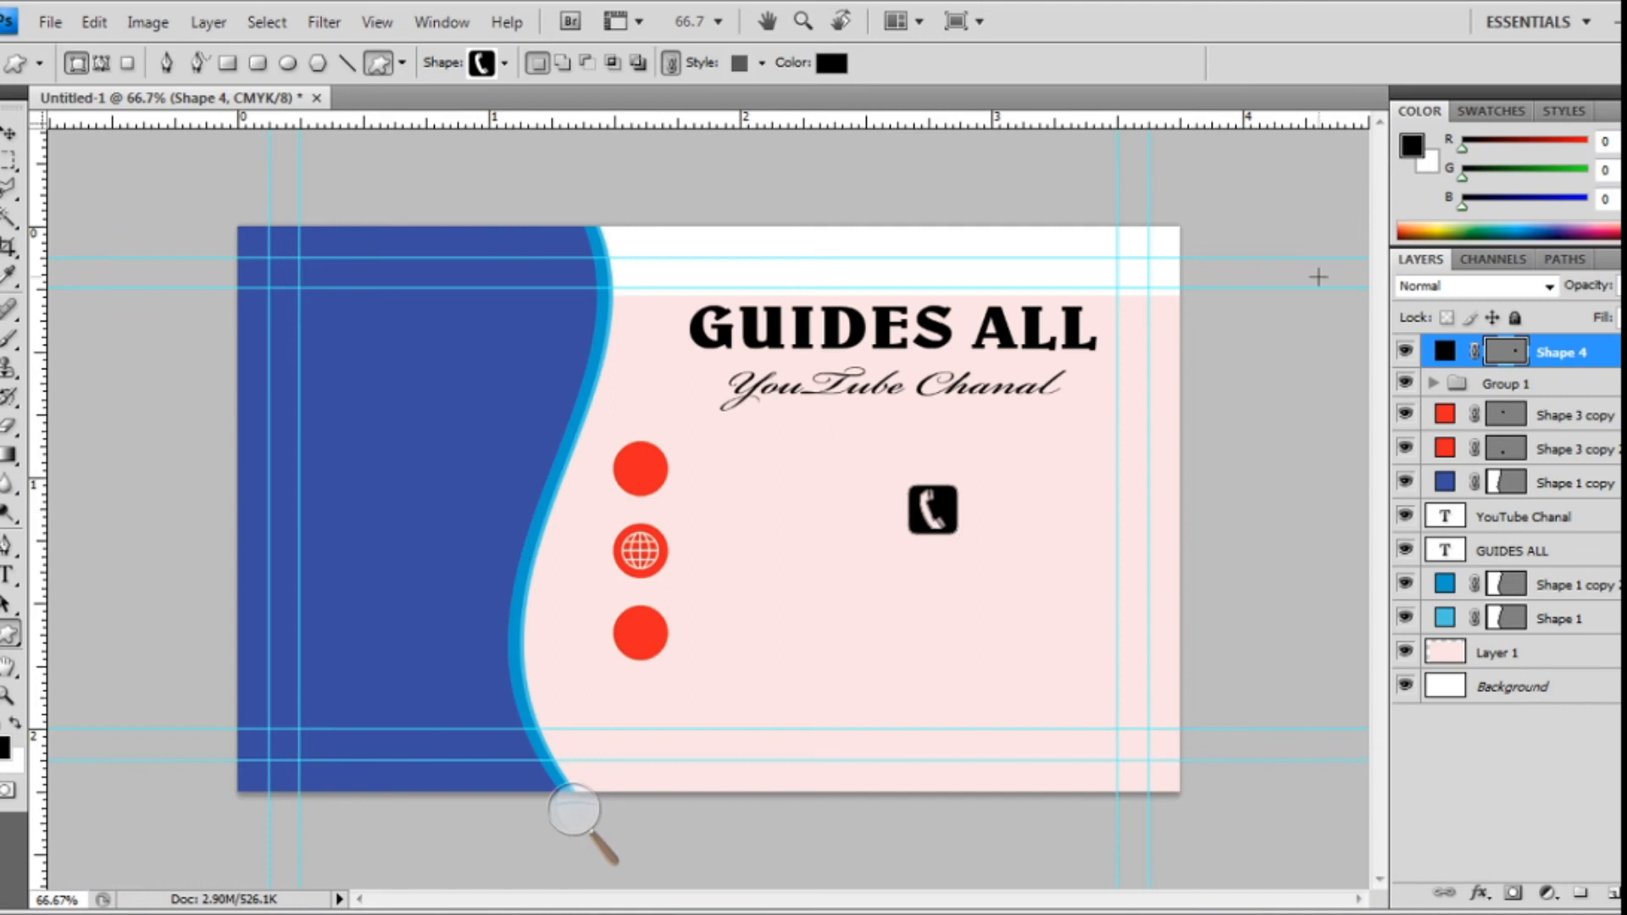
double_click(1446, 351)
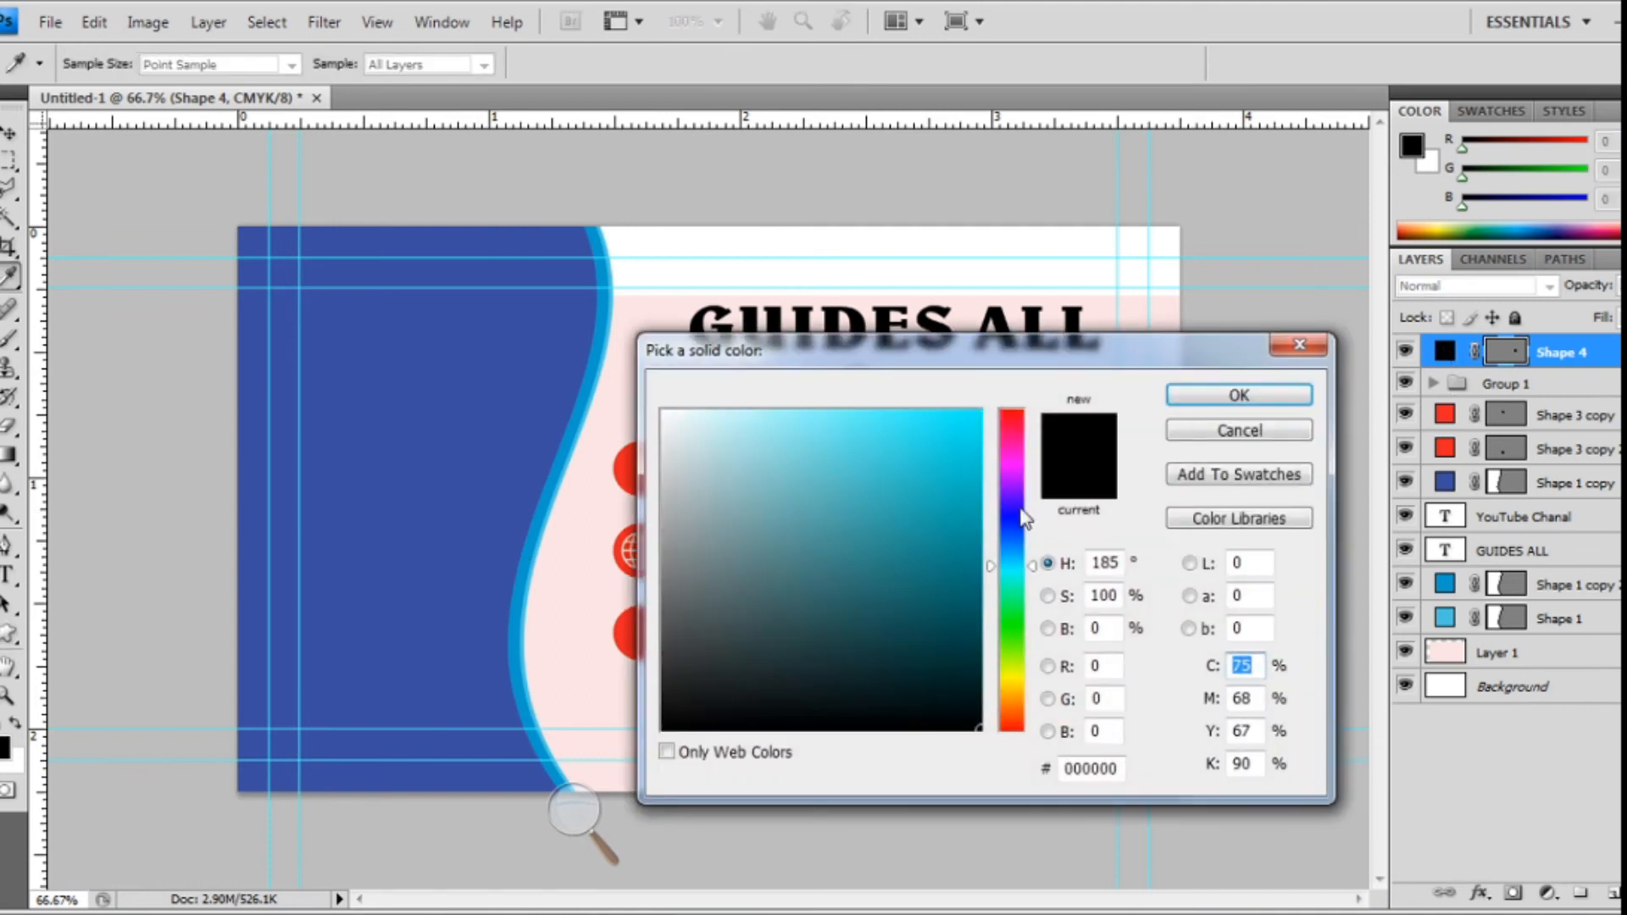
click(665, 413)
click(1267, 398)
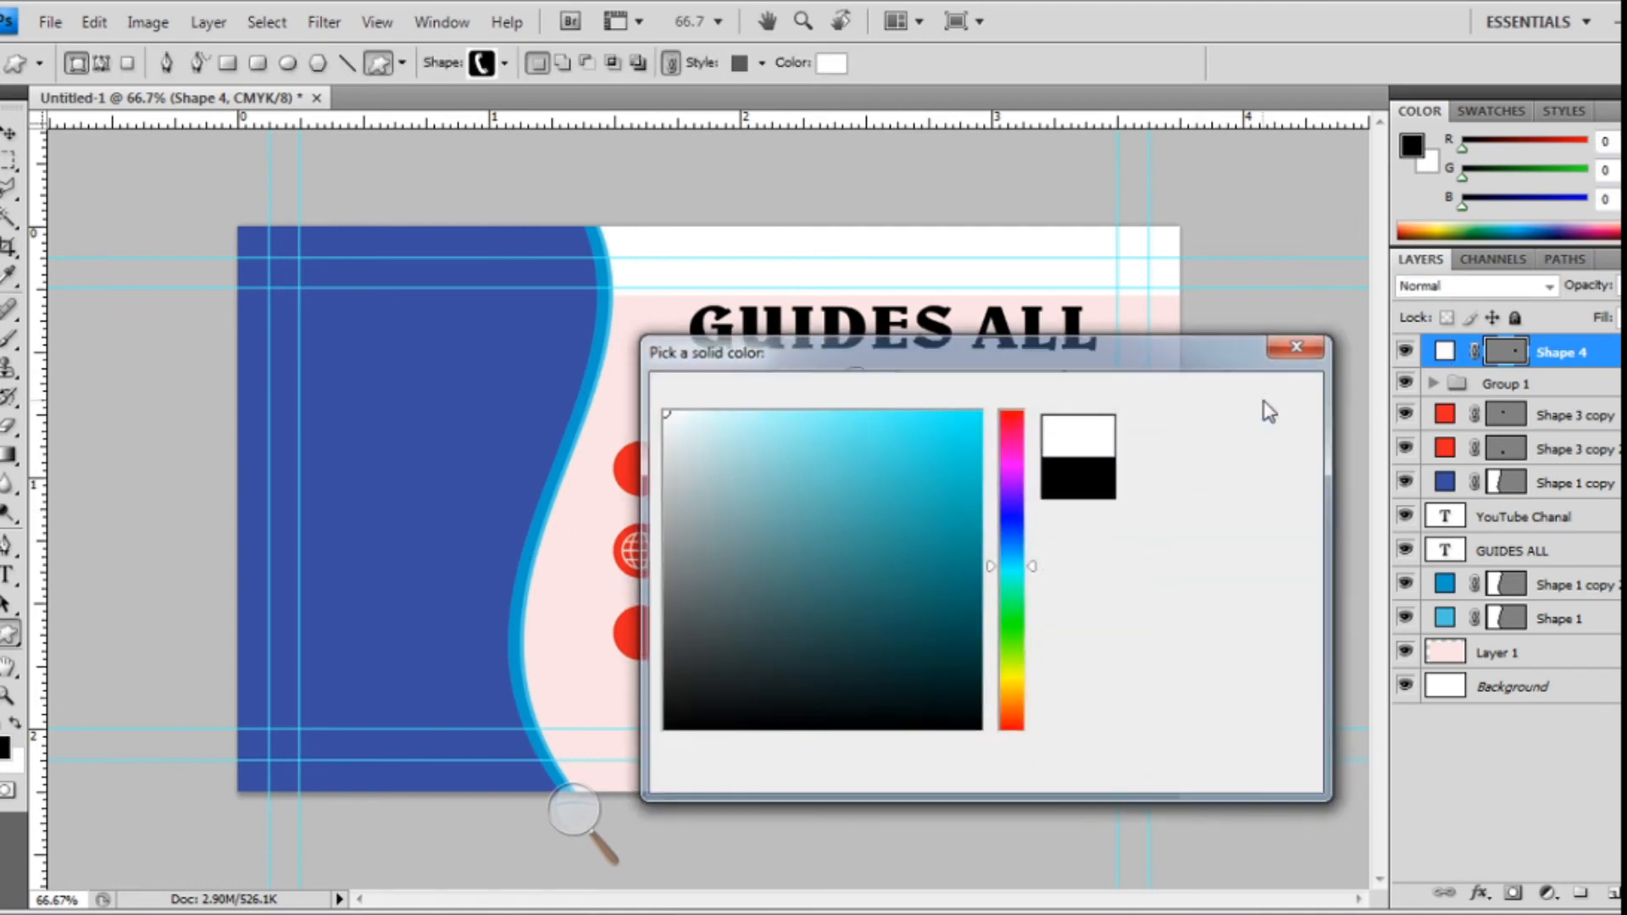
- Move the phone icon onto the top red circle, scaling and nudging it to fit inside
key(v)
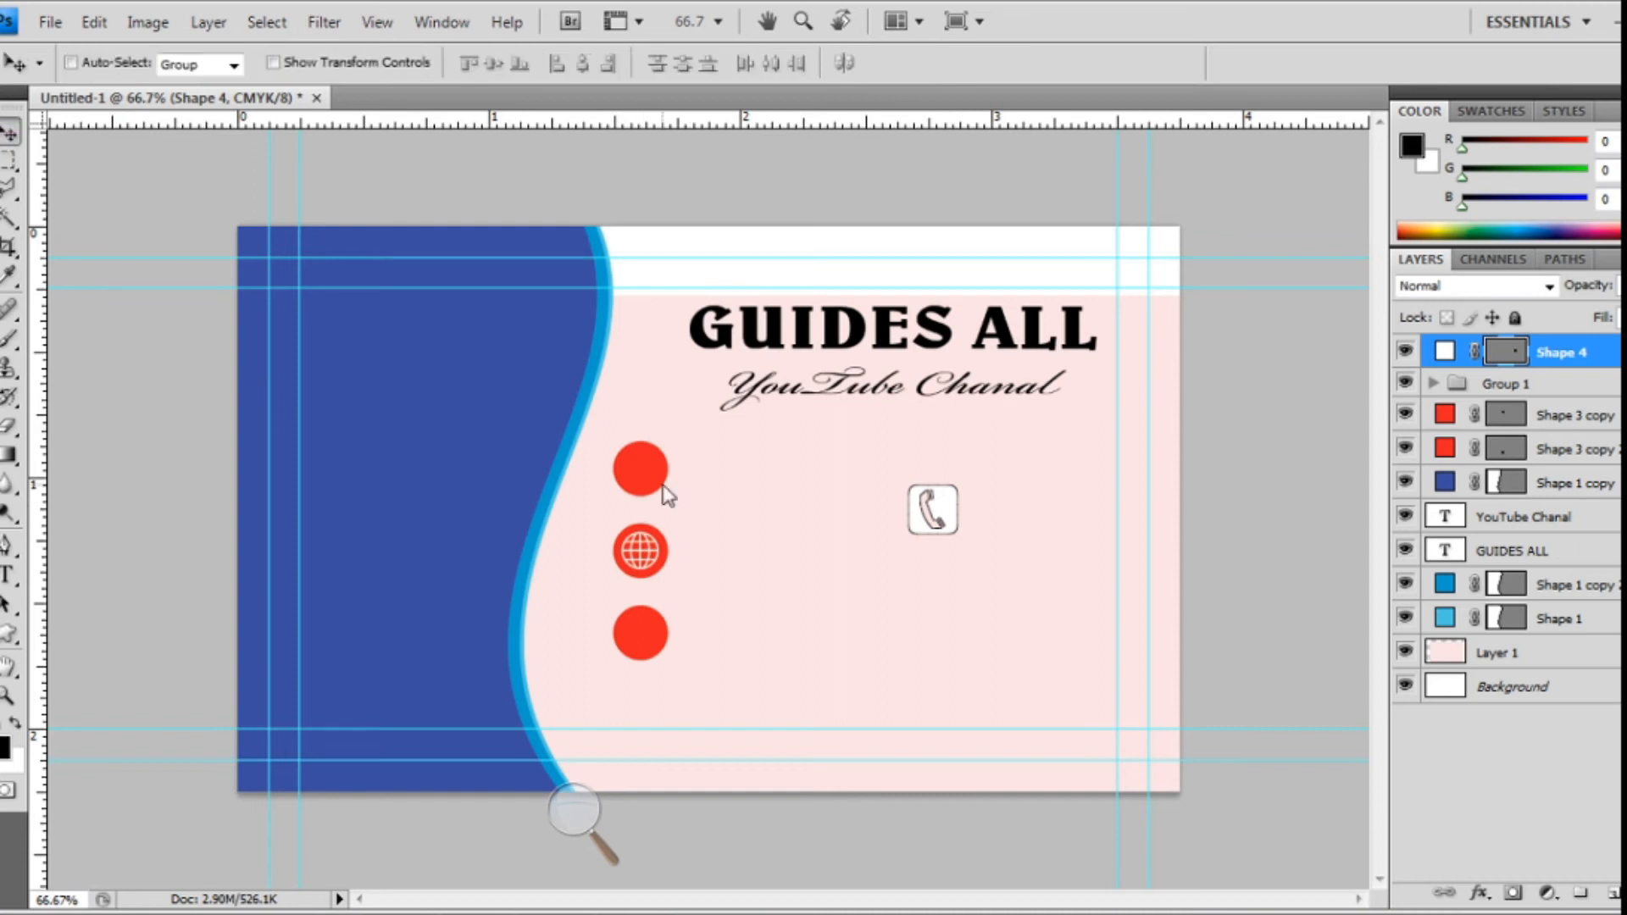
drag(929, 509, 636, 472)
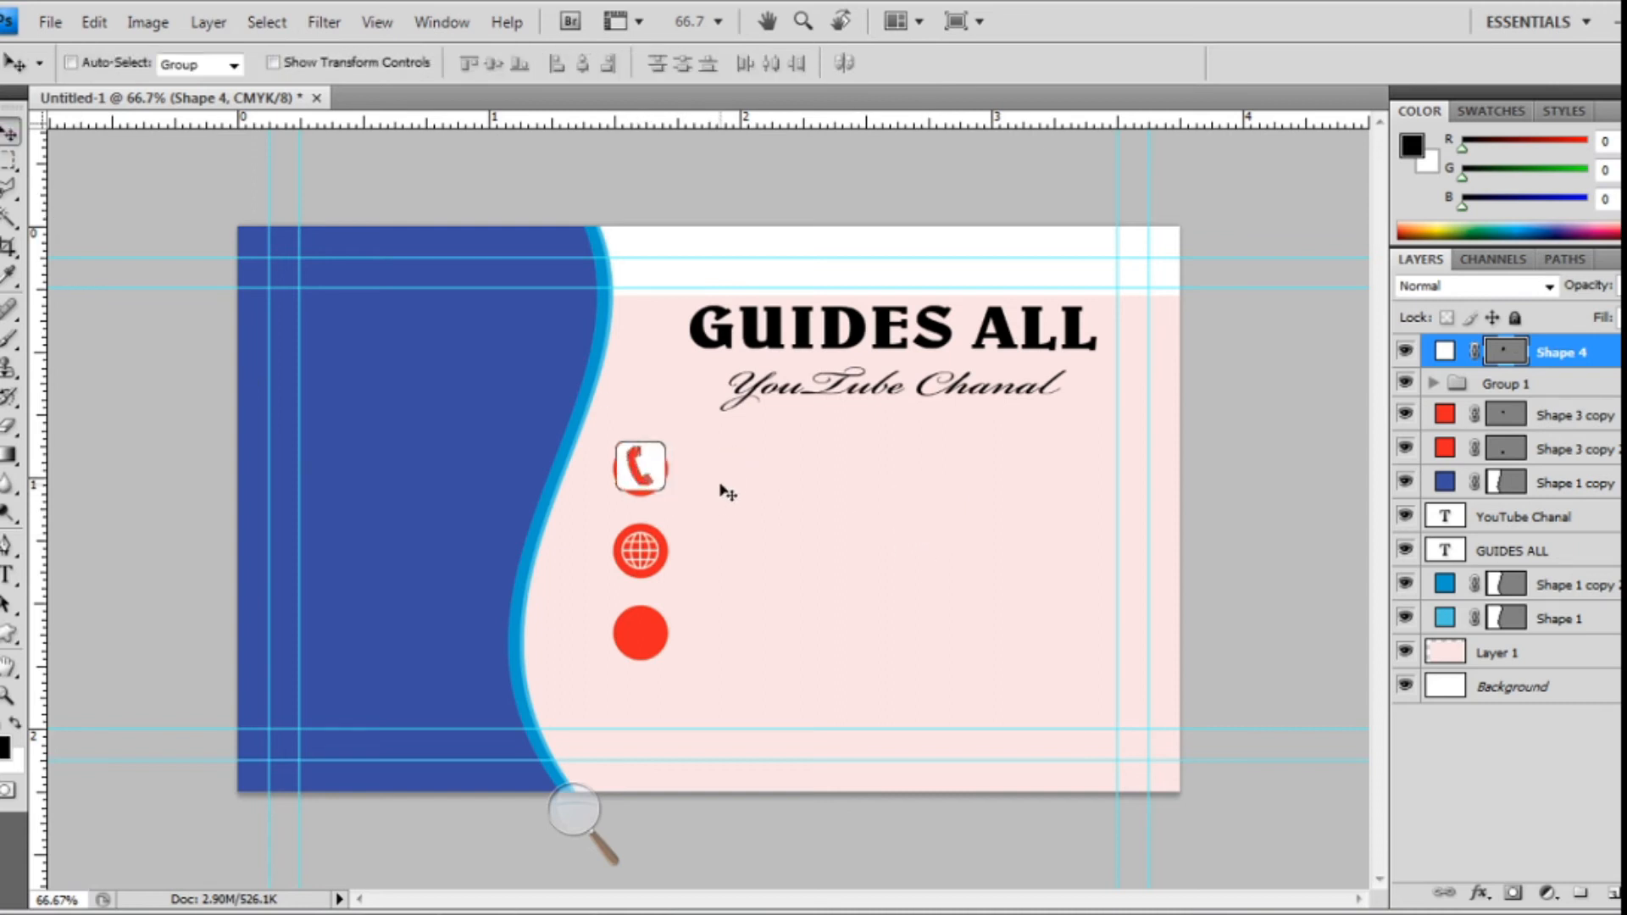
key(ctrl+t)
drag(666, 443, 650, 457)
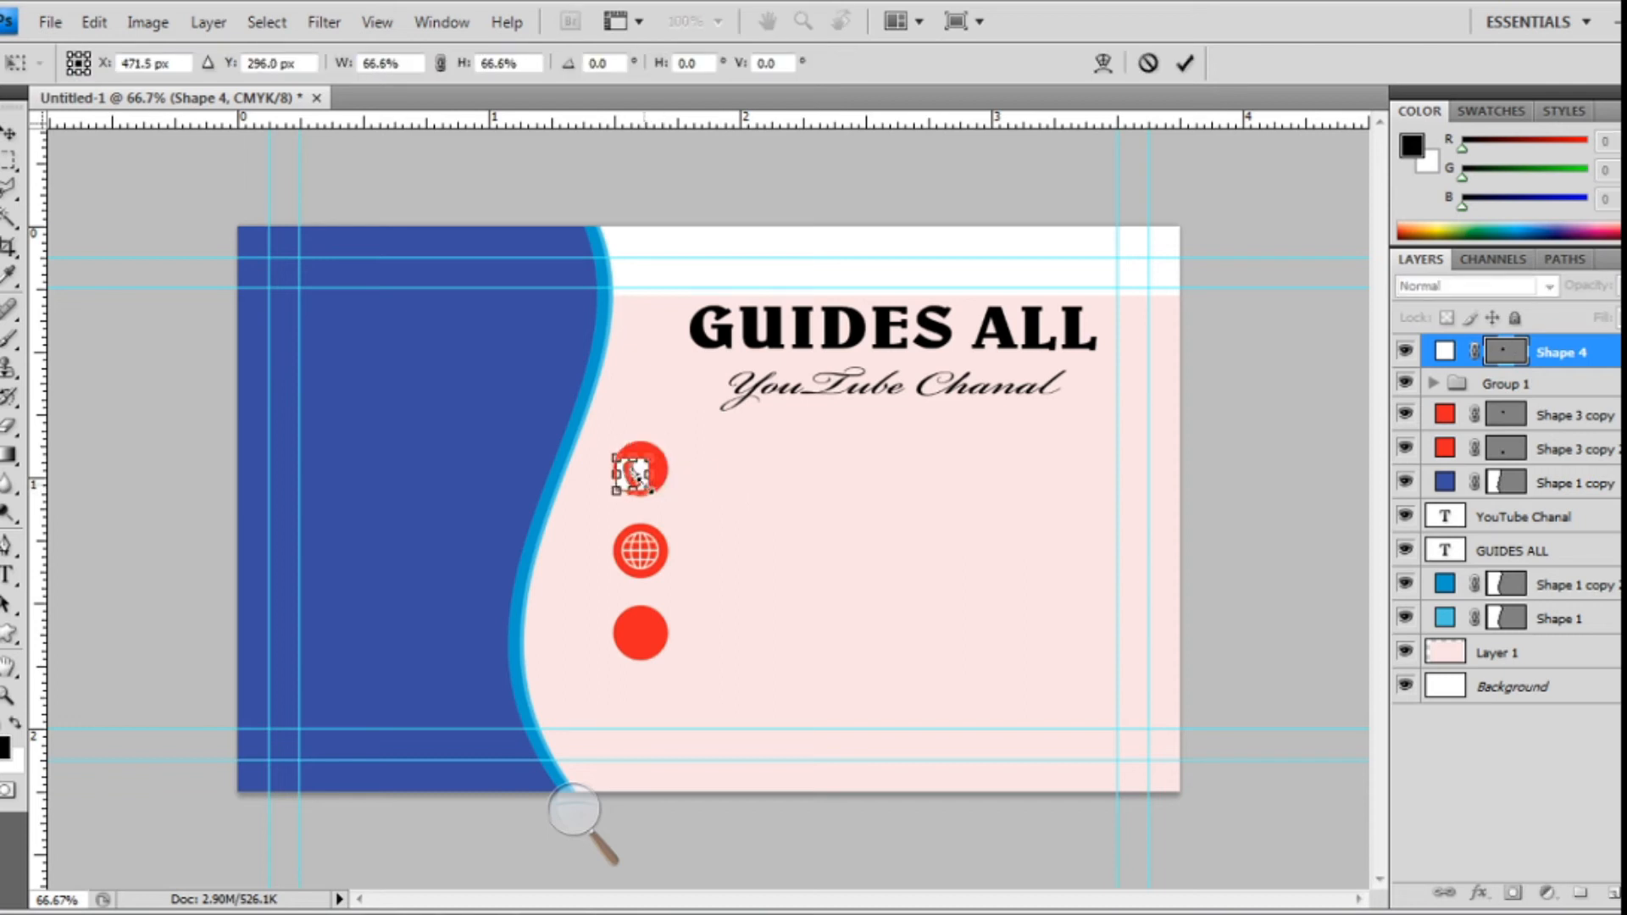
drag(642, 477, 651, 476)
key(Right)
key(Right)
key(Right)
key(Right)
key(Right)
key(Right)
key(Right)
key(Right)
key(Right)
key(Right)
key(Right)
key(Right)
key(Right)
key(Right)
key(Right)
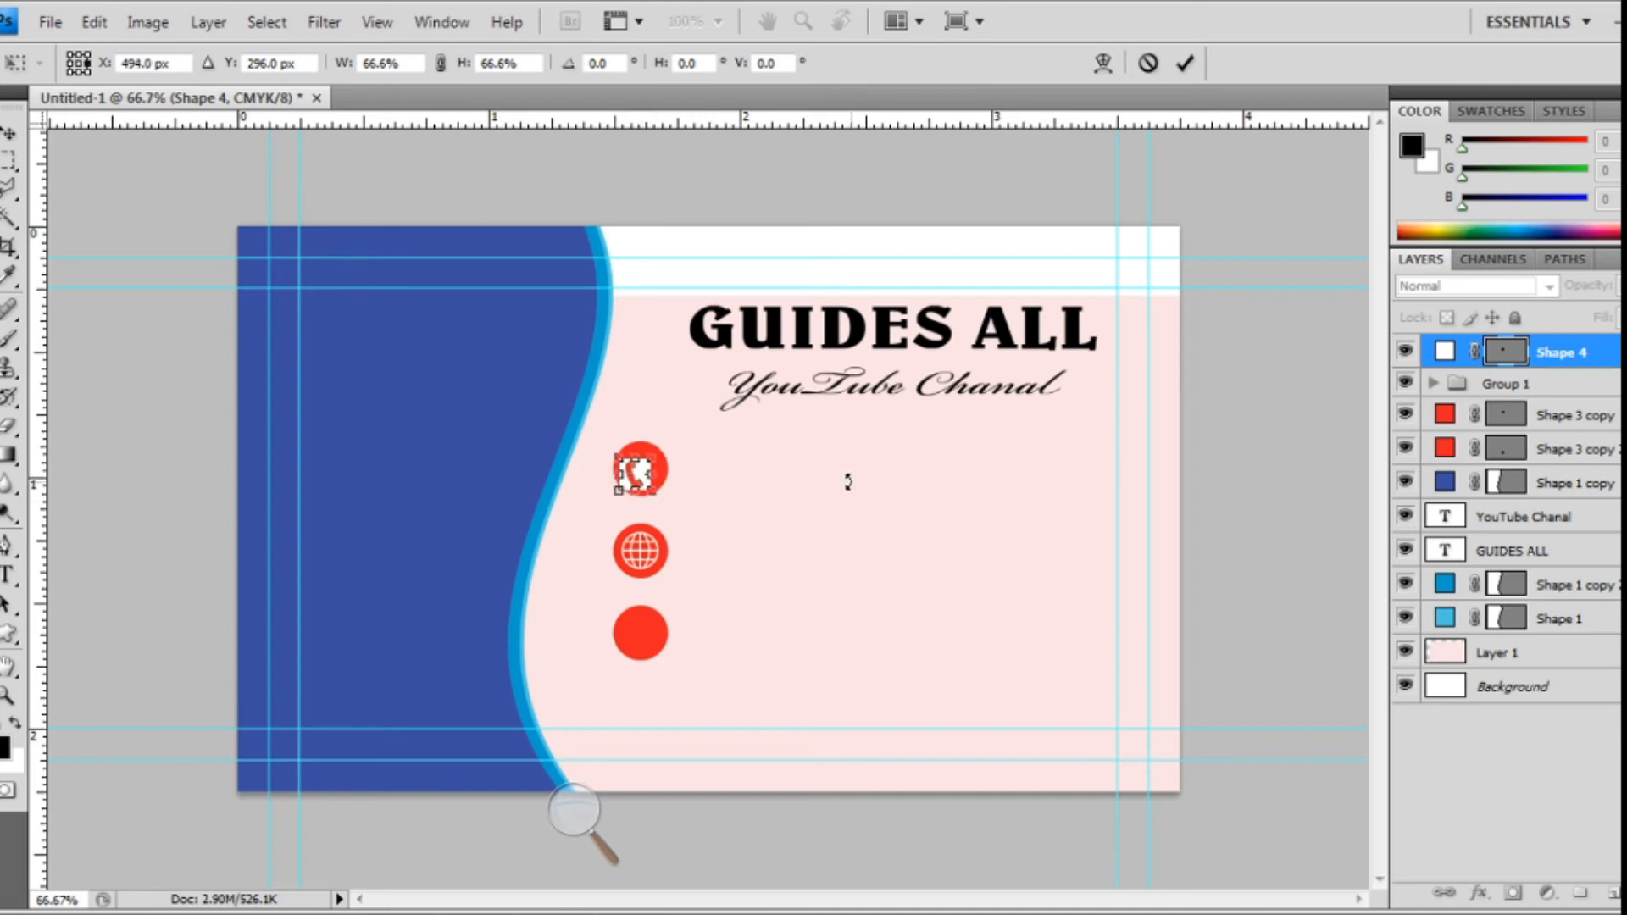
key(Up)
key(Up)
key(Up)
key(Left)
key(Left)
key(Left)
key(Left)
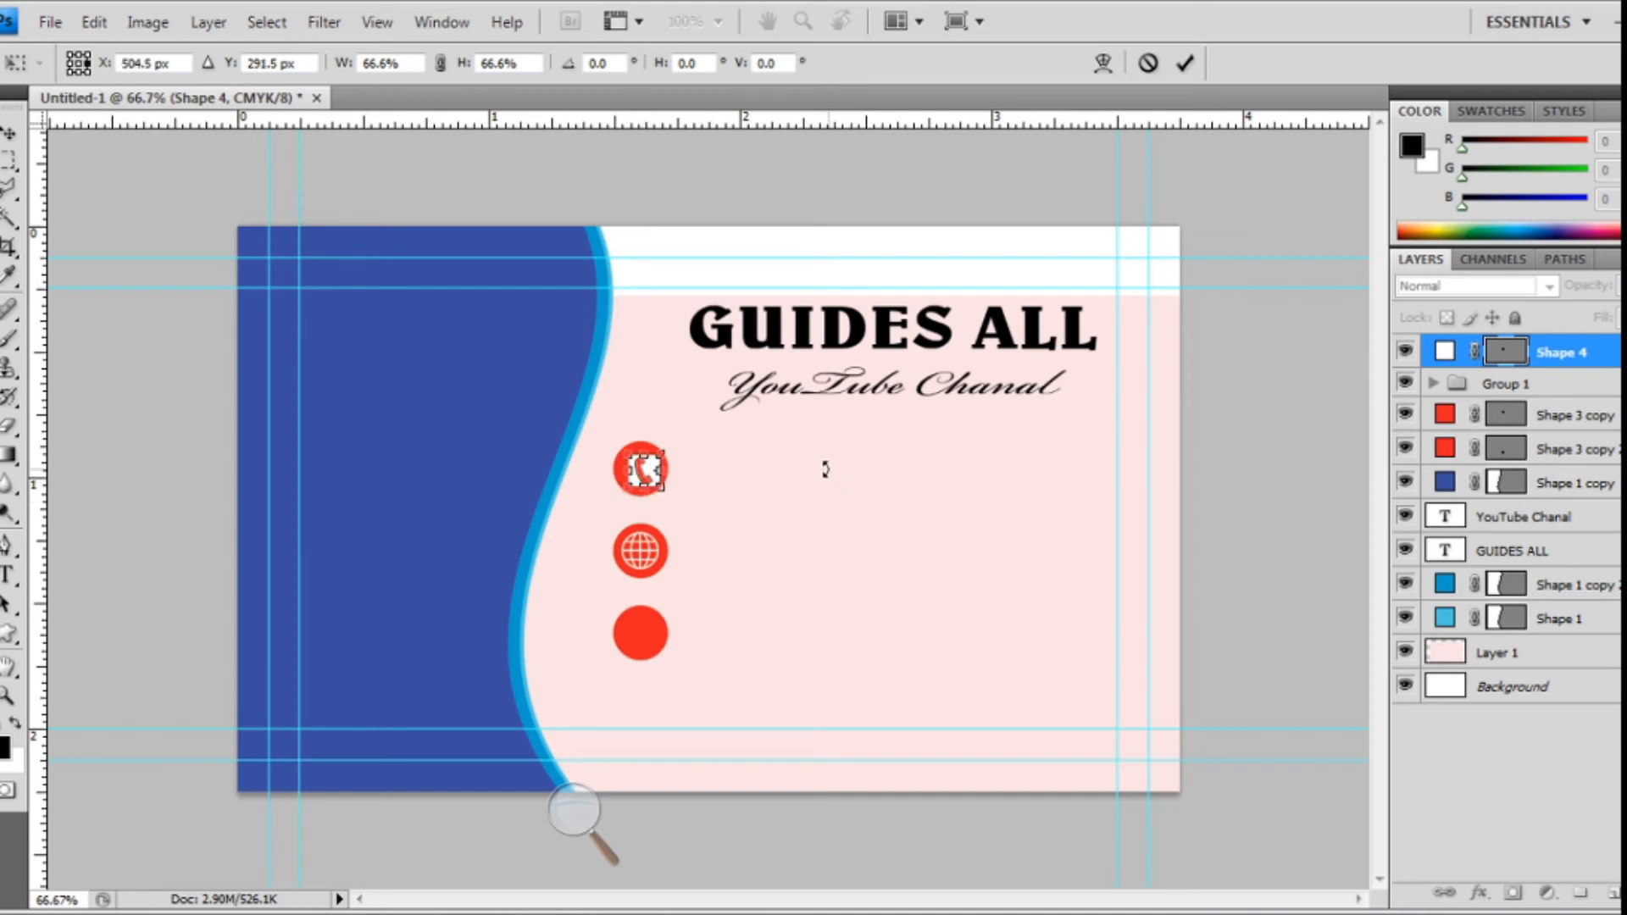
key(Up)
key(Up)
key(Left)
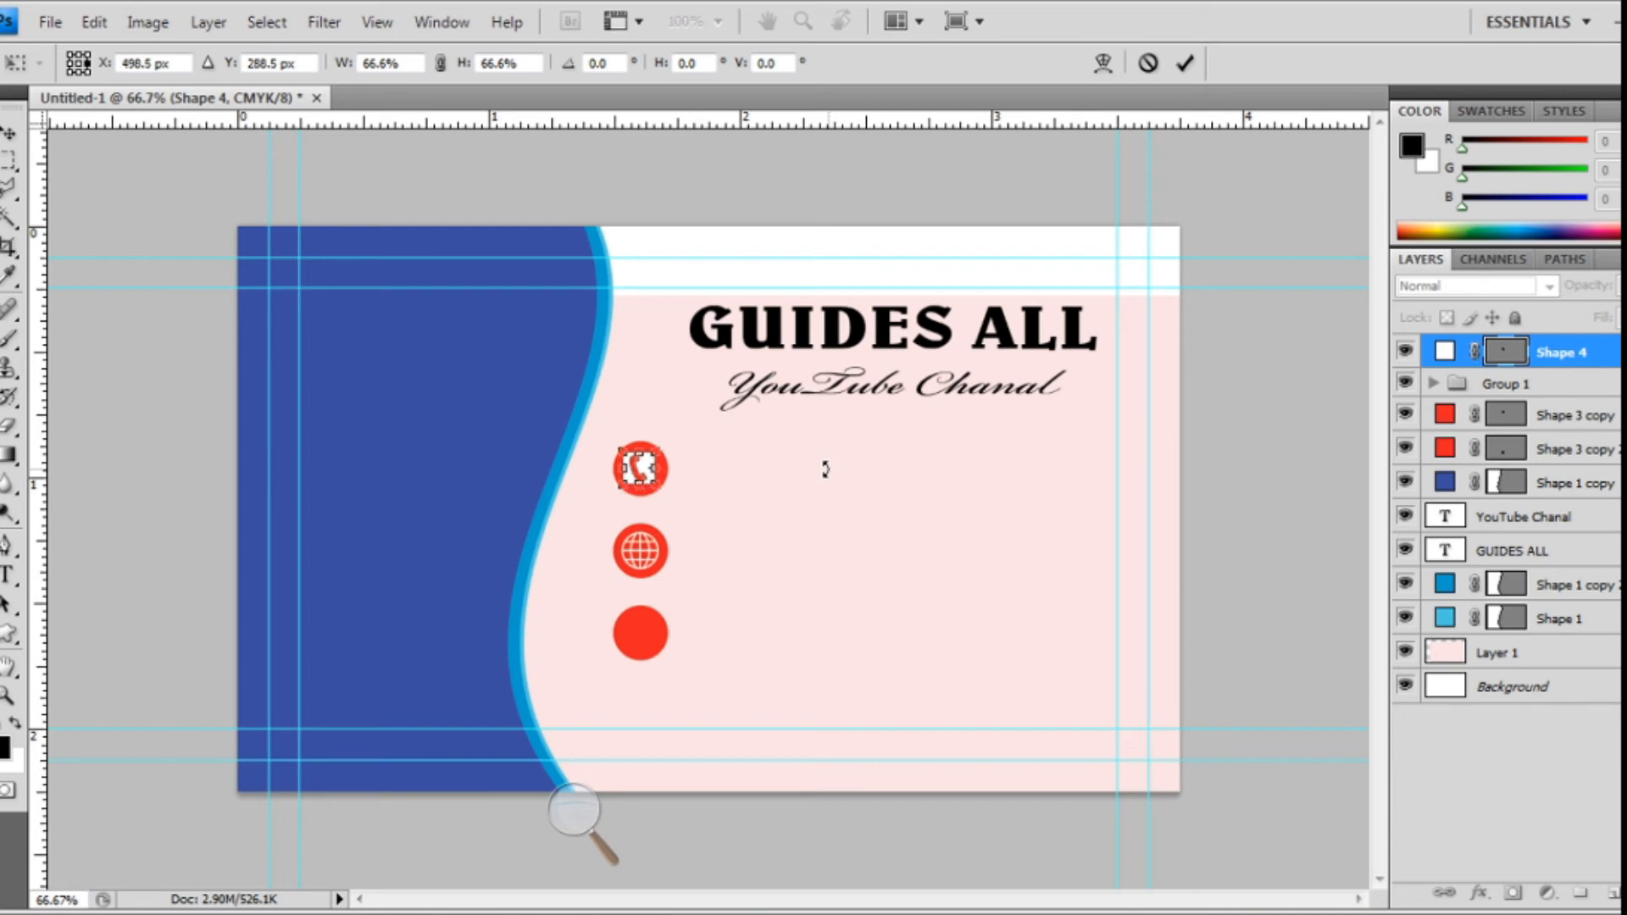
key(Right)
key(Return)
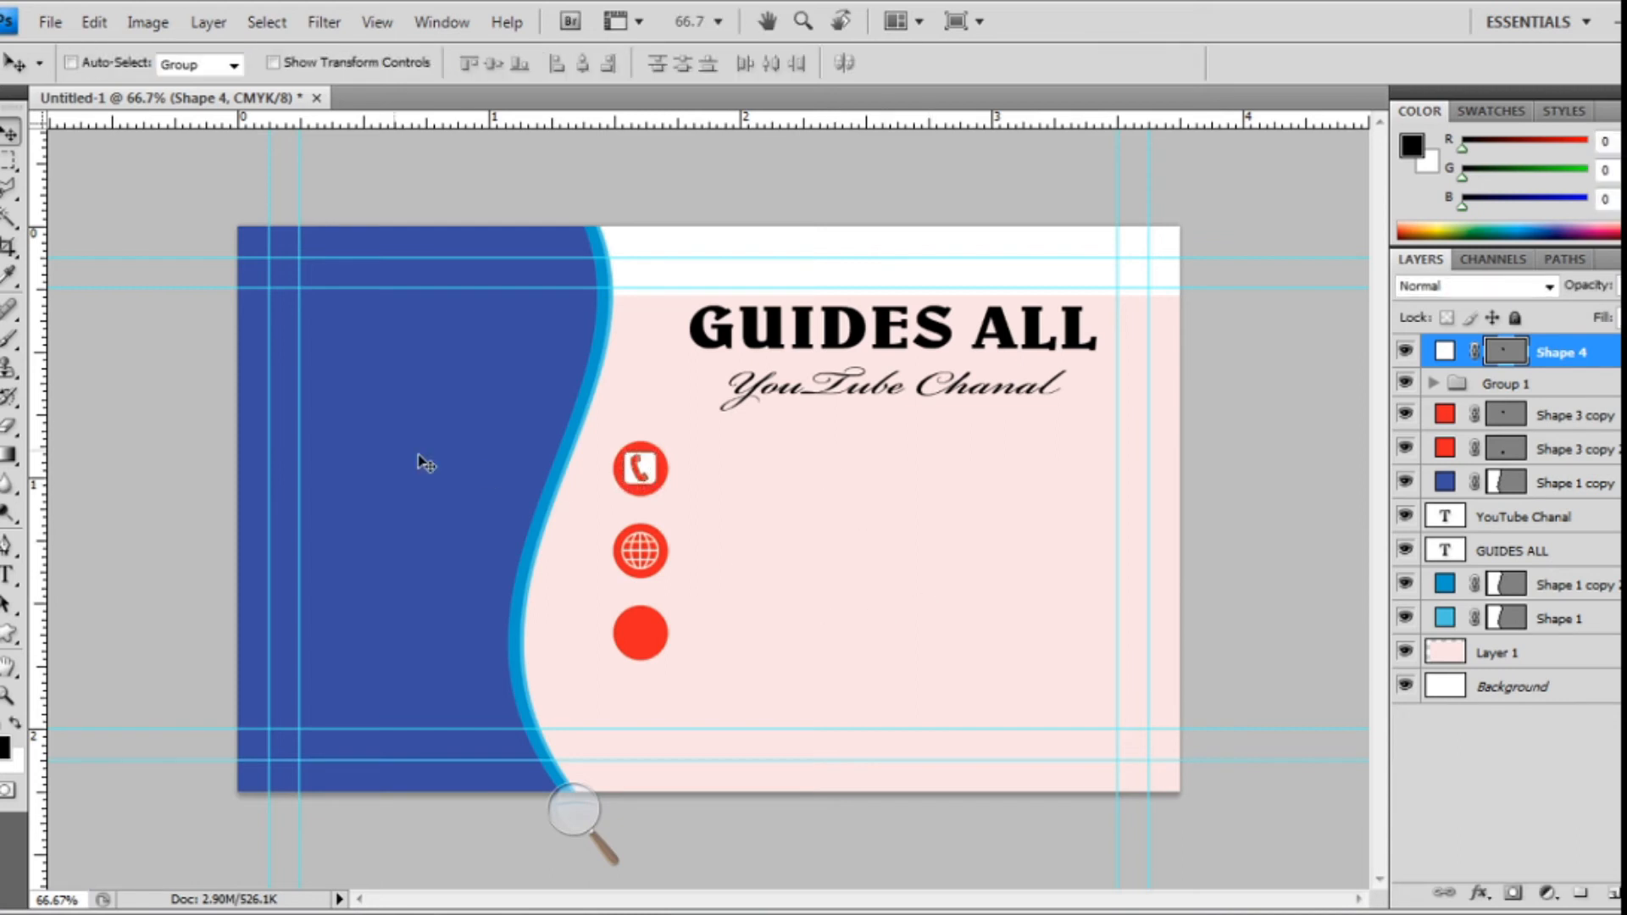
- Lower the bottom red circle slightly and add a vertical guide at the circles' right edge
ctrl+click(661, 637)
drag(42, 491, 608, 584)
drag(48, 593, 669, 625)
- Draw a Ribbon 1 custom shape with a white fill
click(9, 634)
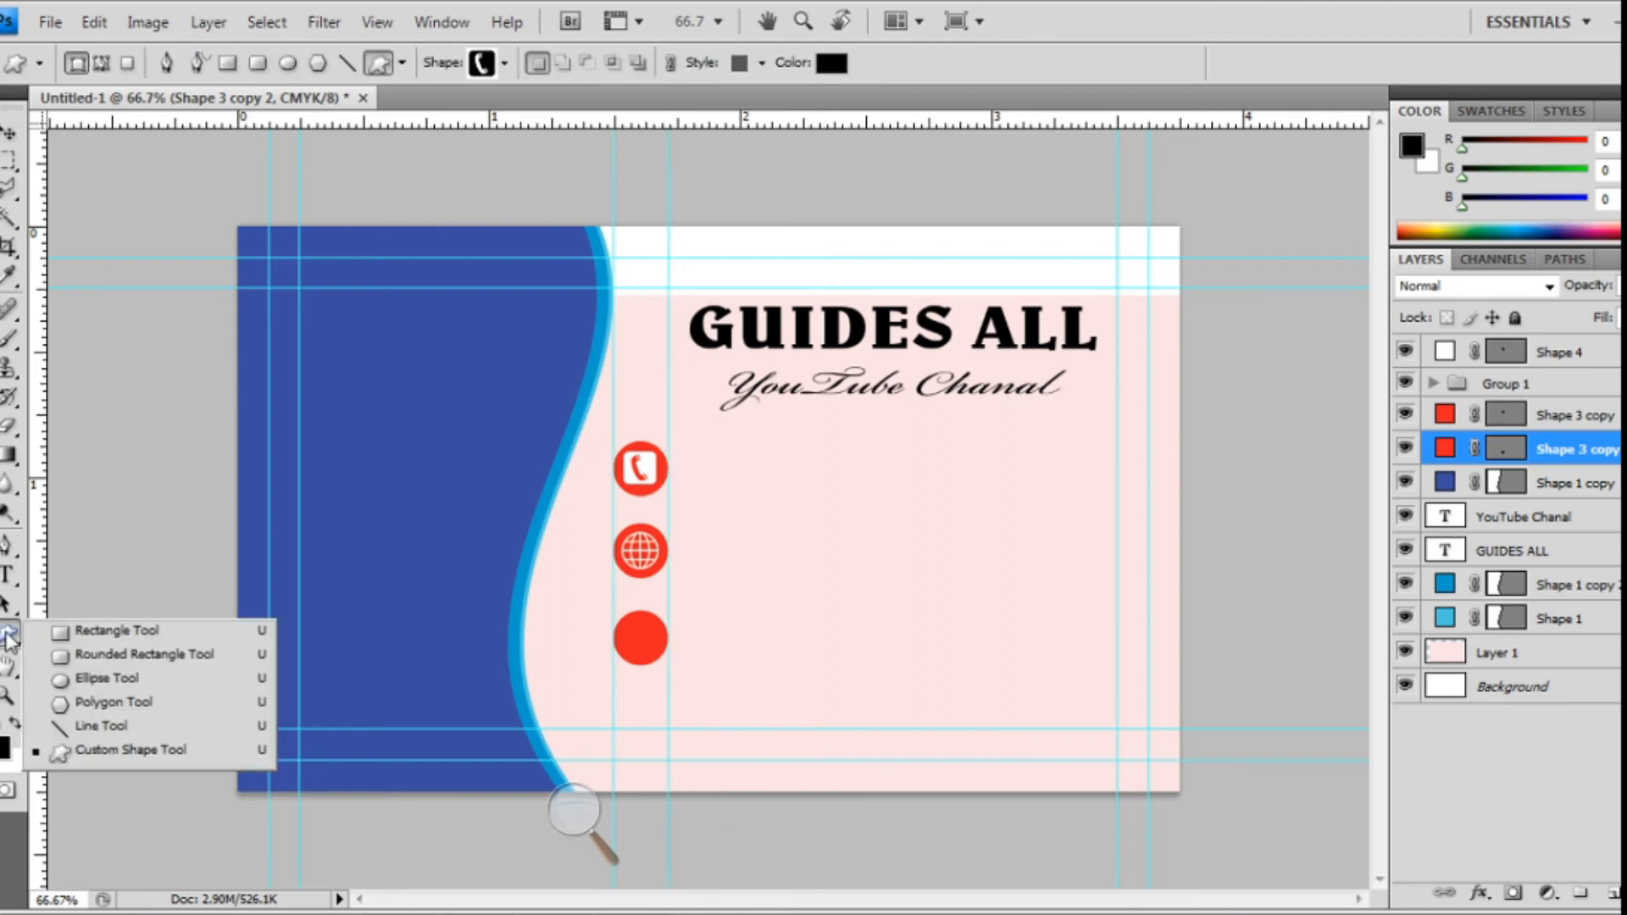
click(505, 63)
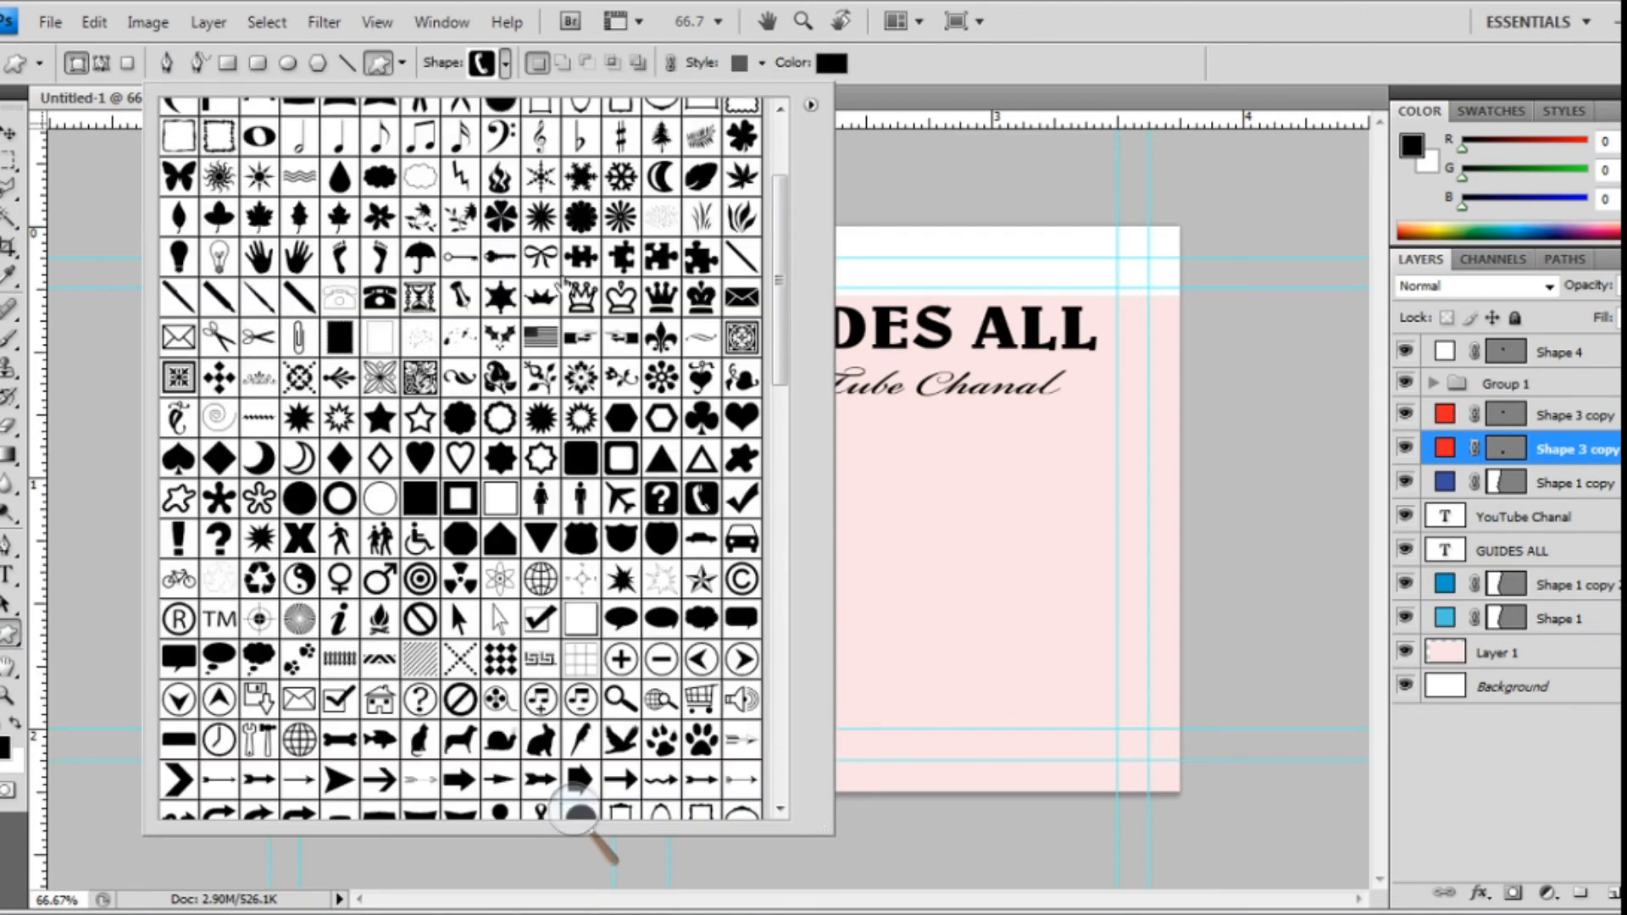
scroll(559, 286, down, 5)
click(419, 277)
click(900, 480)
drag(900, 482, 943, 553)
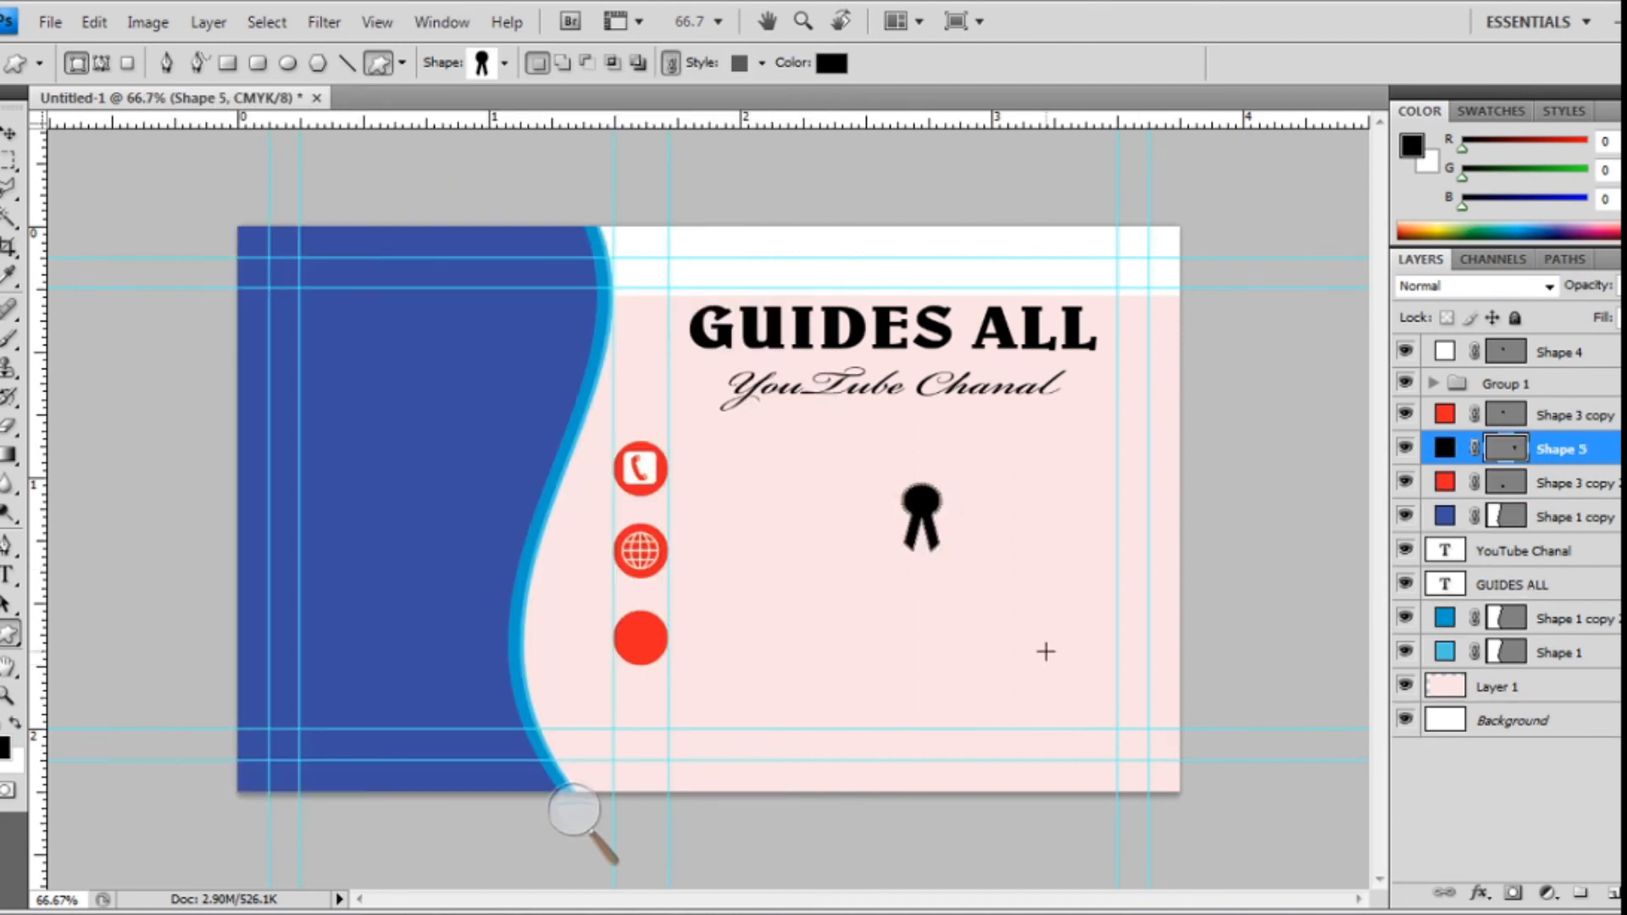
double_click(1446, 451)
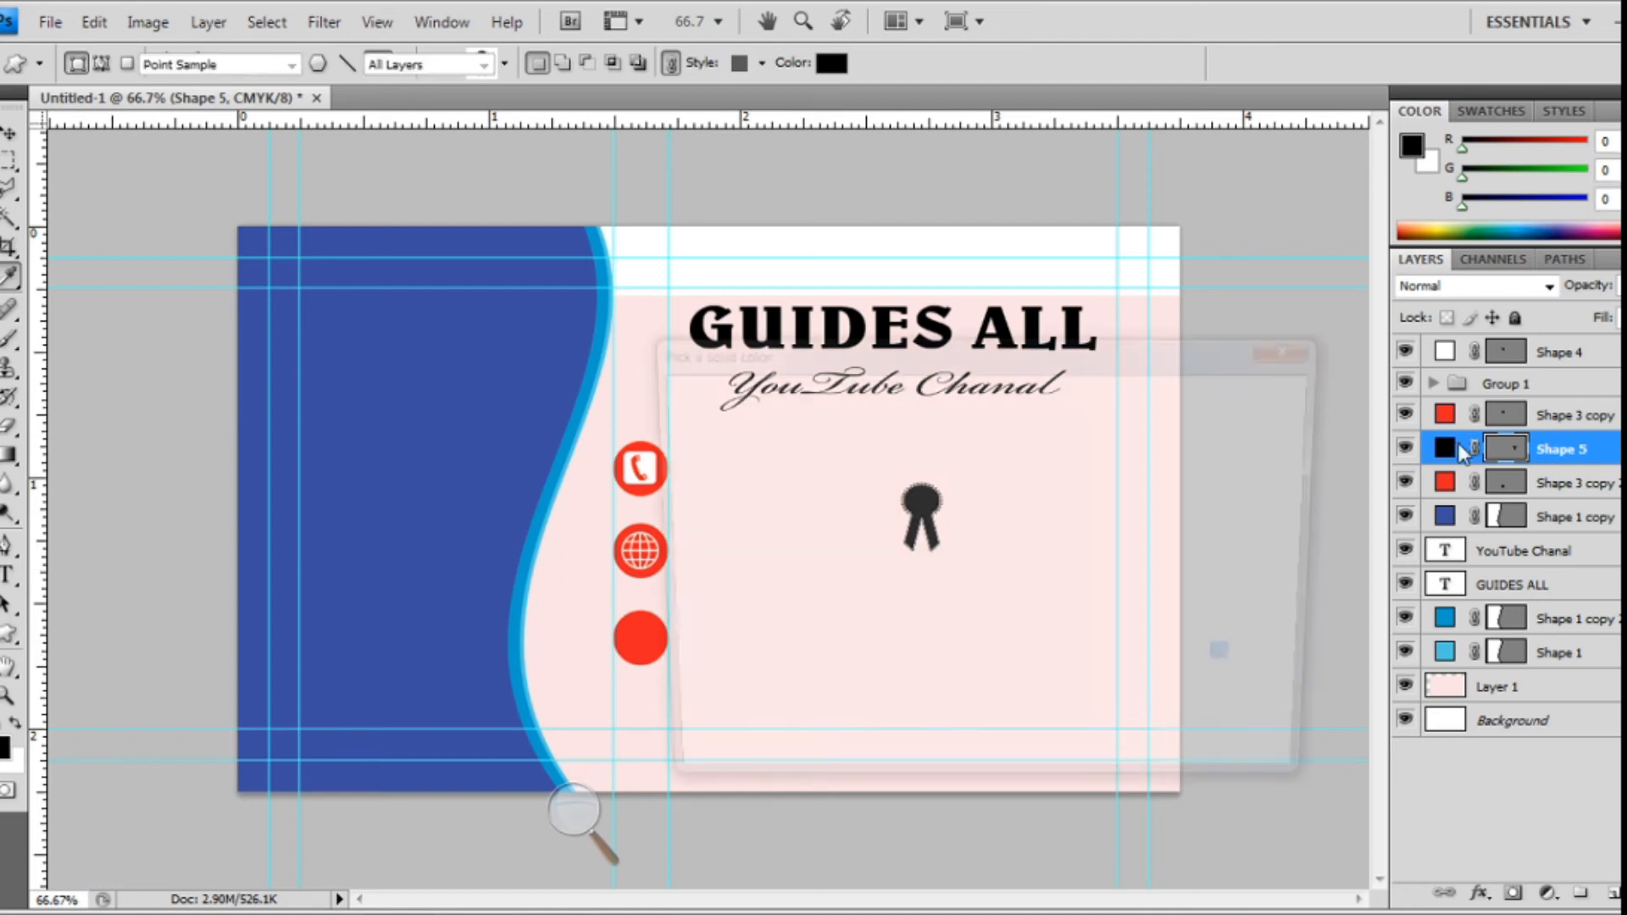
click(665, 413)
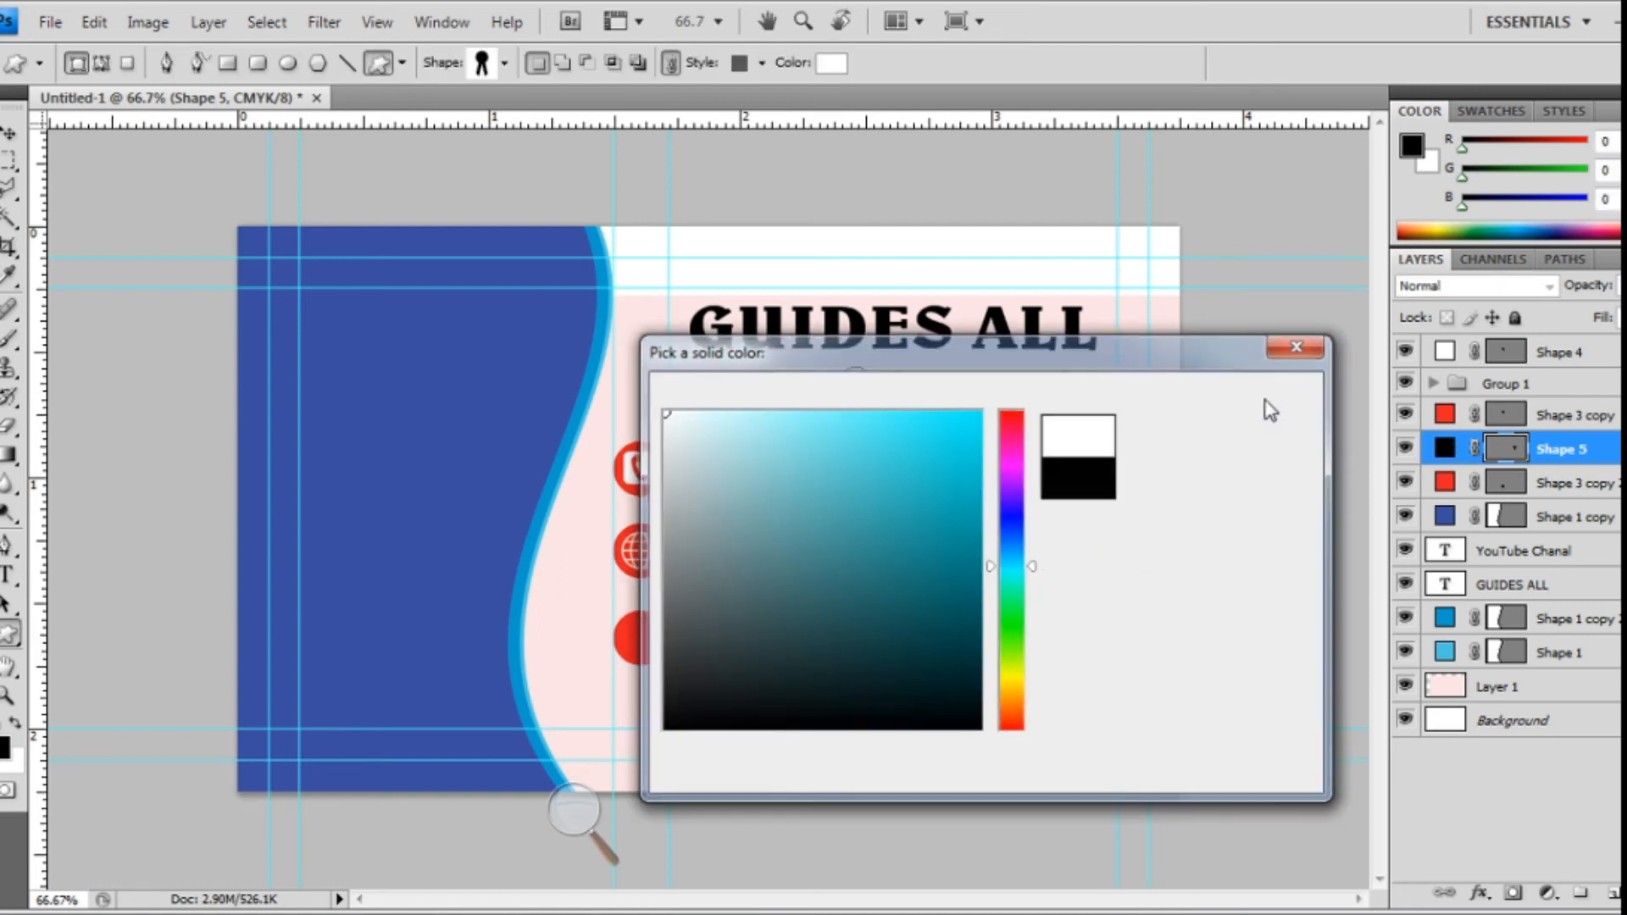
click(1266, 398)
- Move the ribbon onto the bottom red circle and shrink it to 68.7% to fit
key(v)
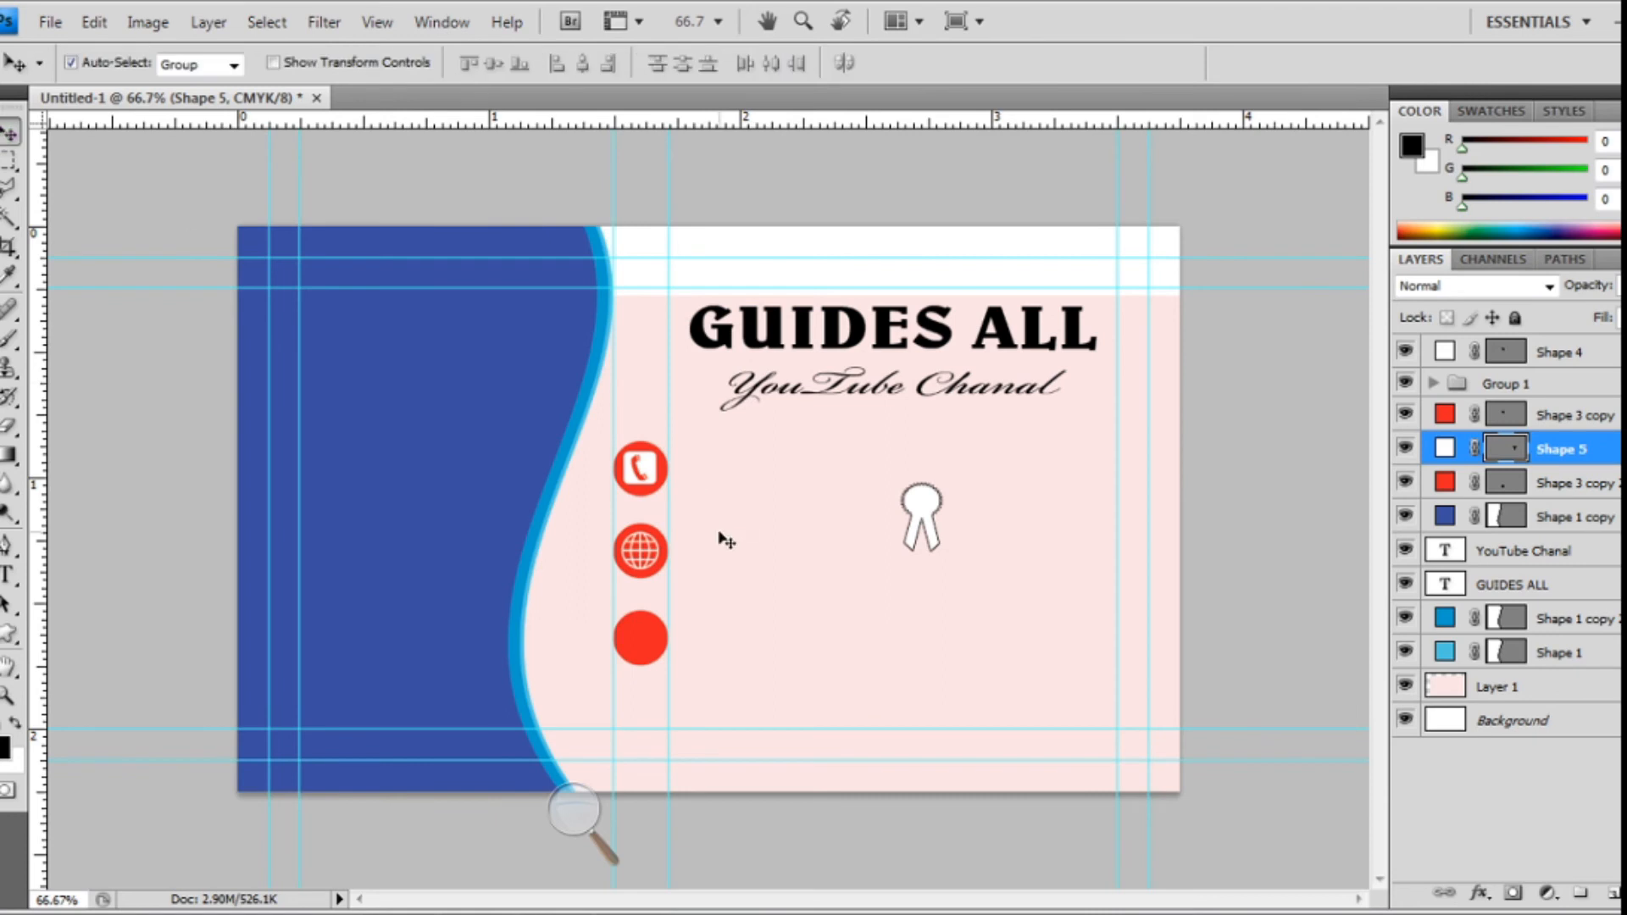
drag(931, 530, 644, 642)
key(ctrl+t)
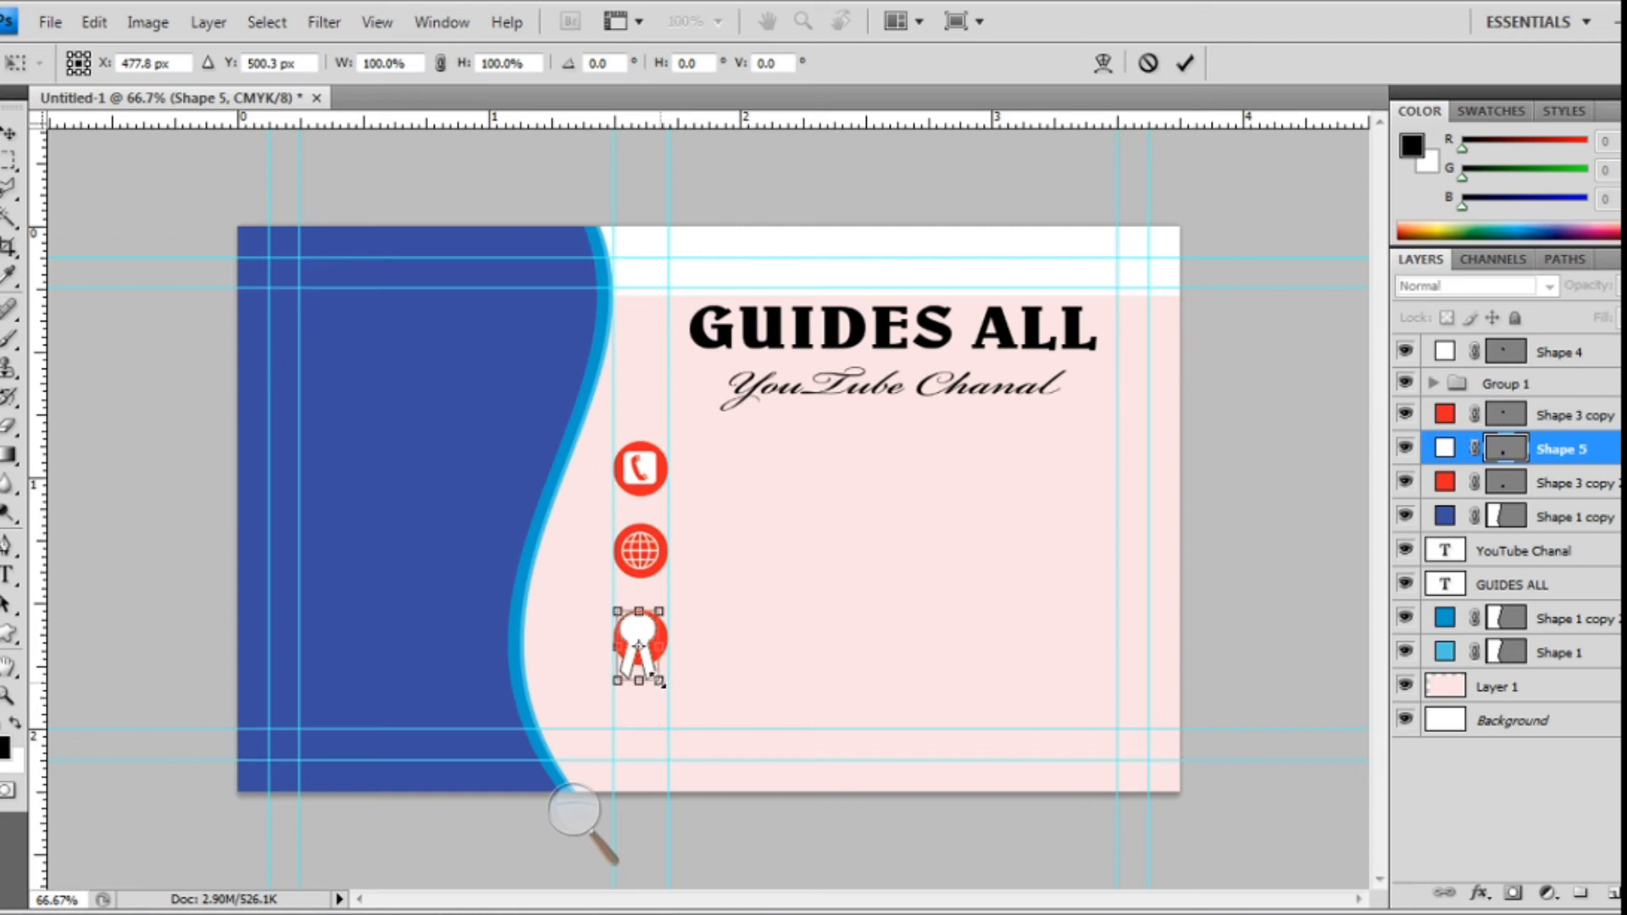
drag(665, 687, 654, 667)
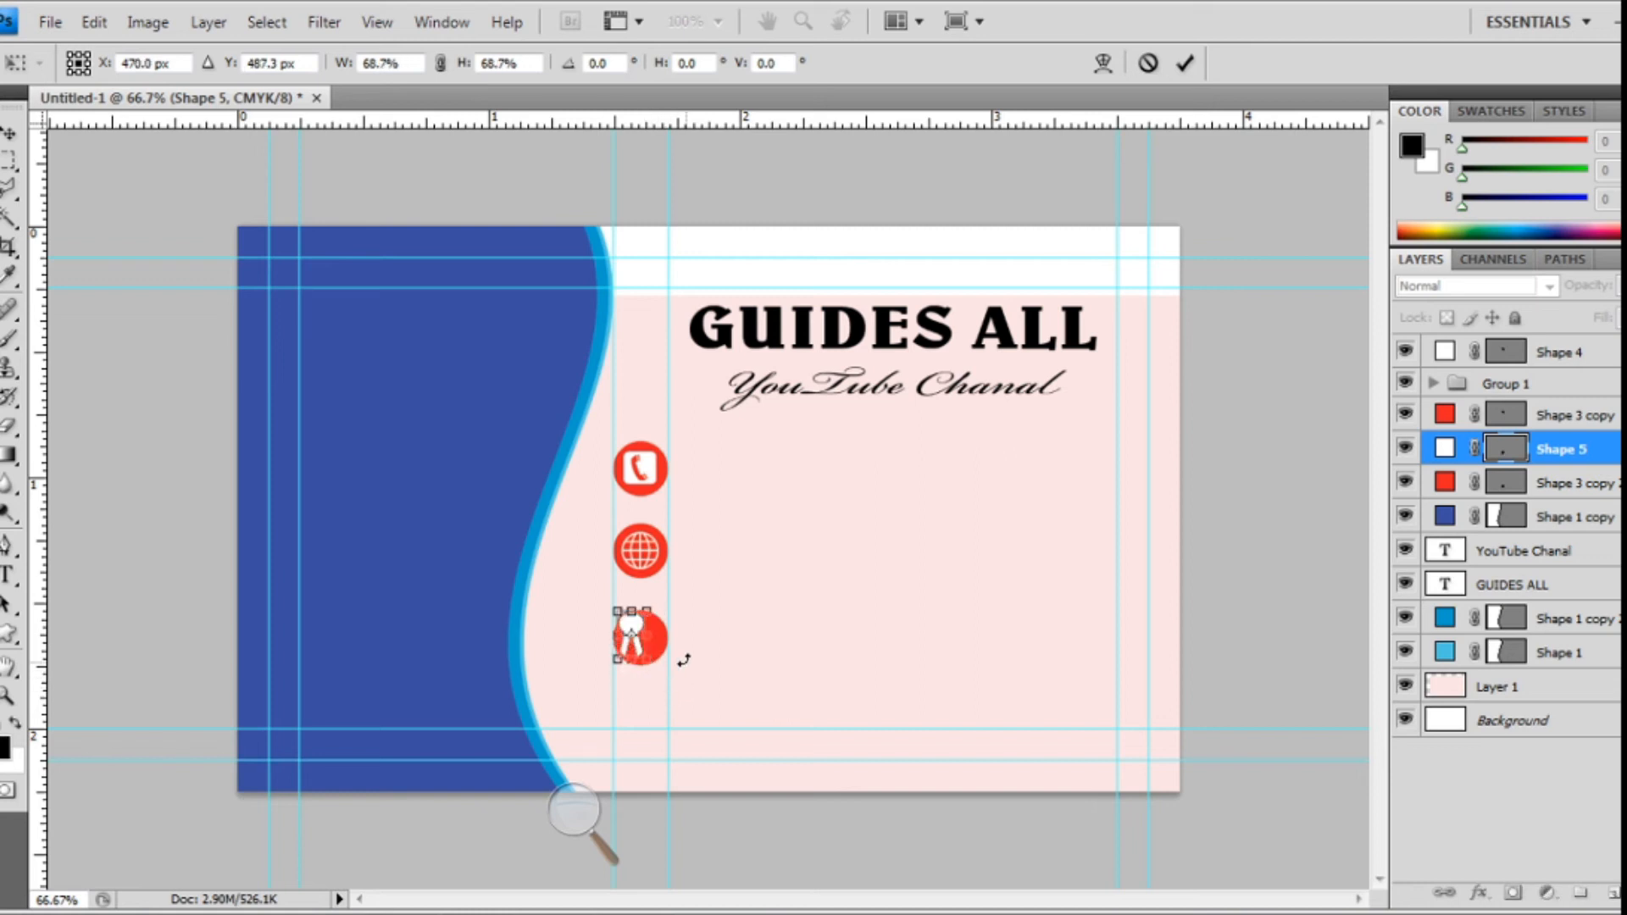
key(ctrl+plus)
drag(726, 664, 915, 632)
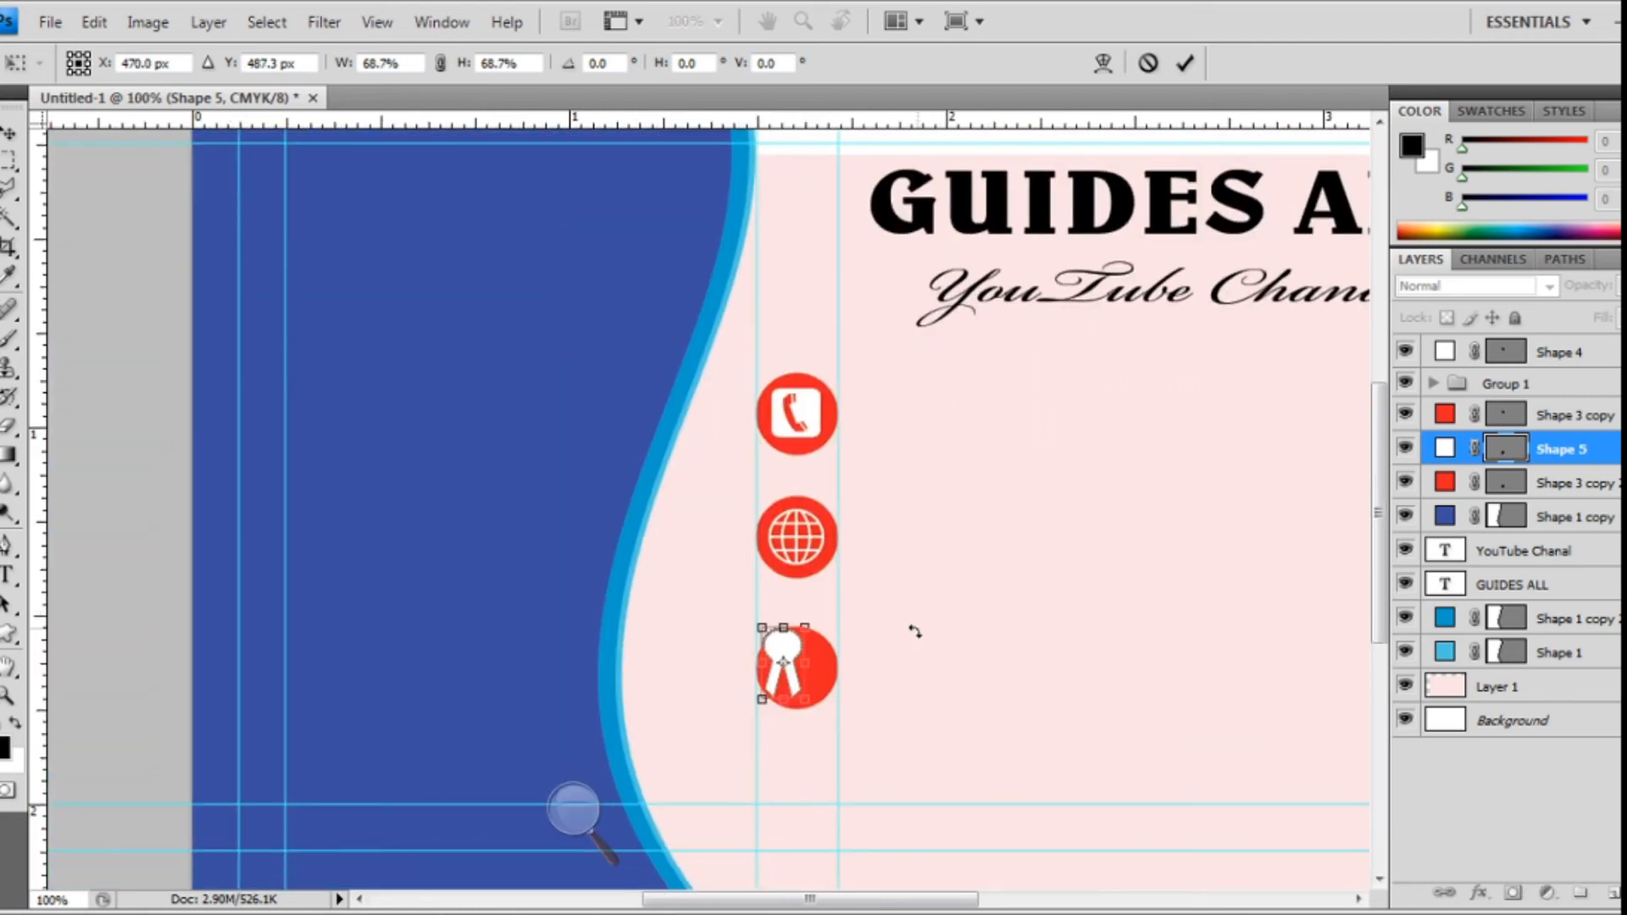
key(ctrl+plus)
key(ctrl+plus)
key(Return)
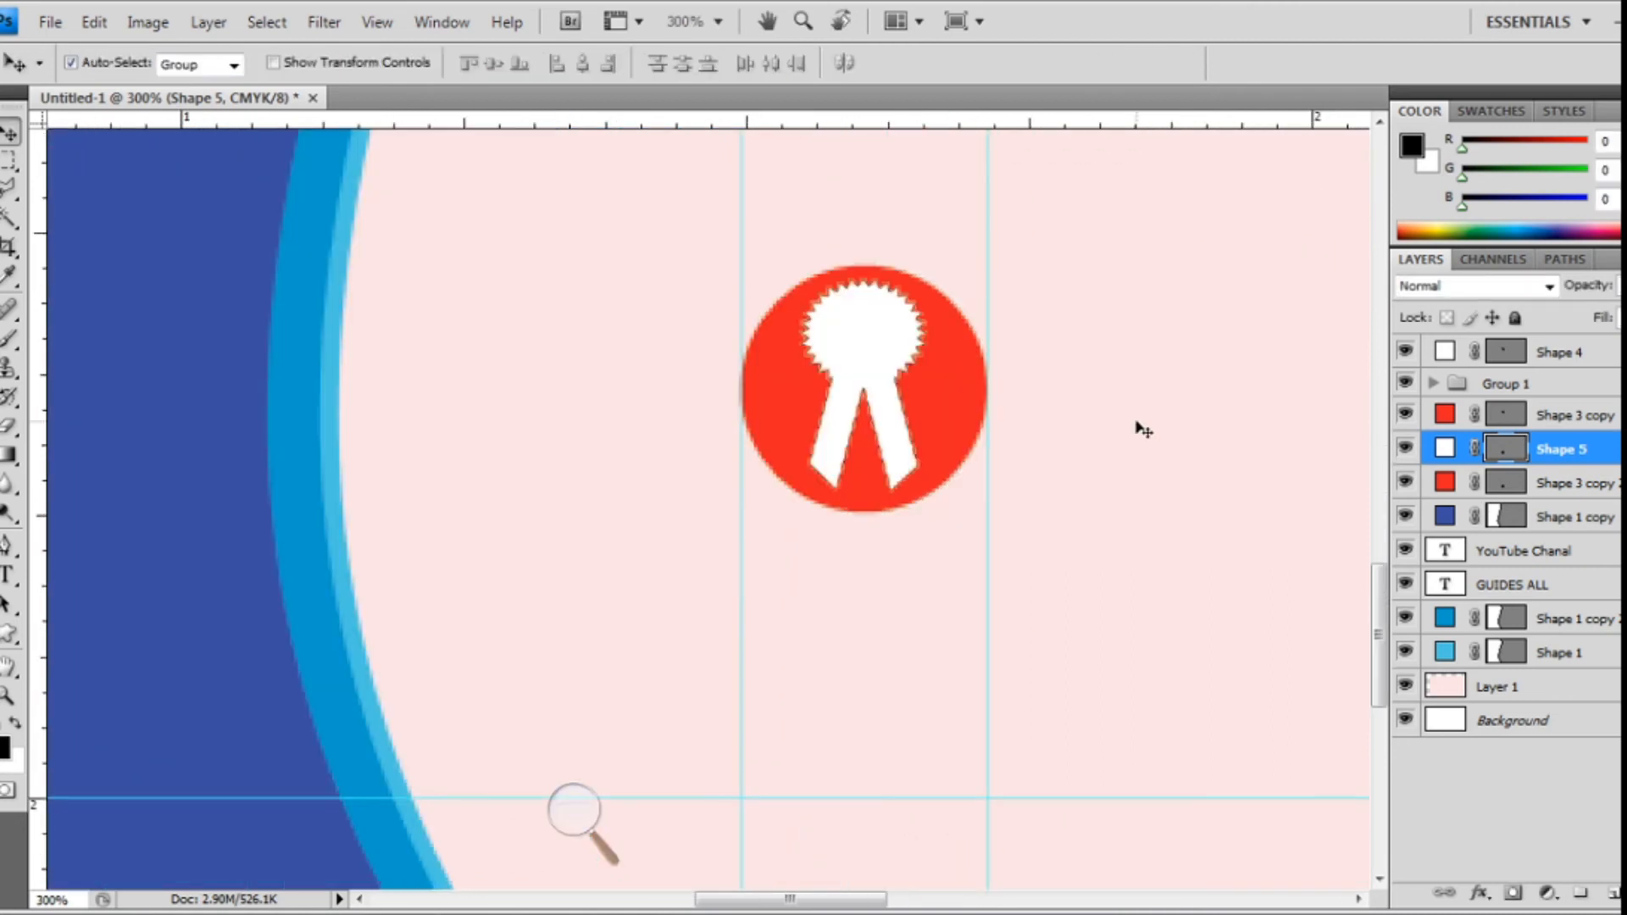
key(ctrl+minus)
key(ctrl+minus)
key(ctrl+minus)
key(ctrl+minus)
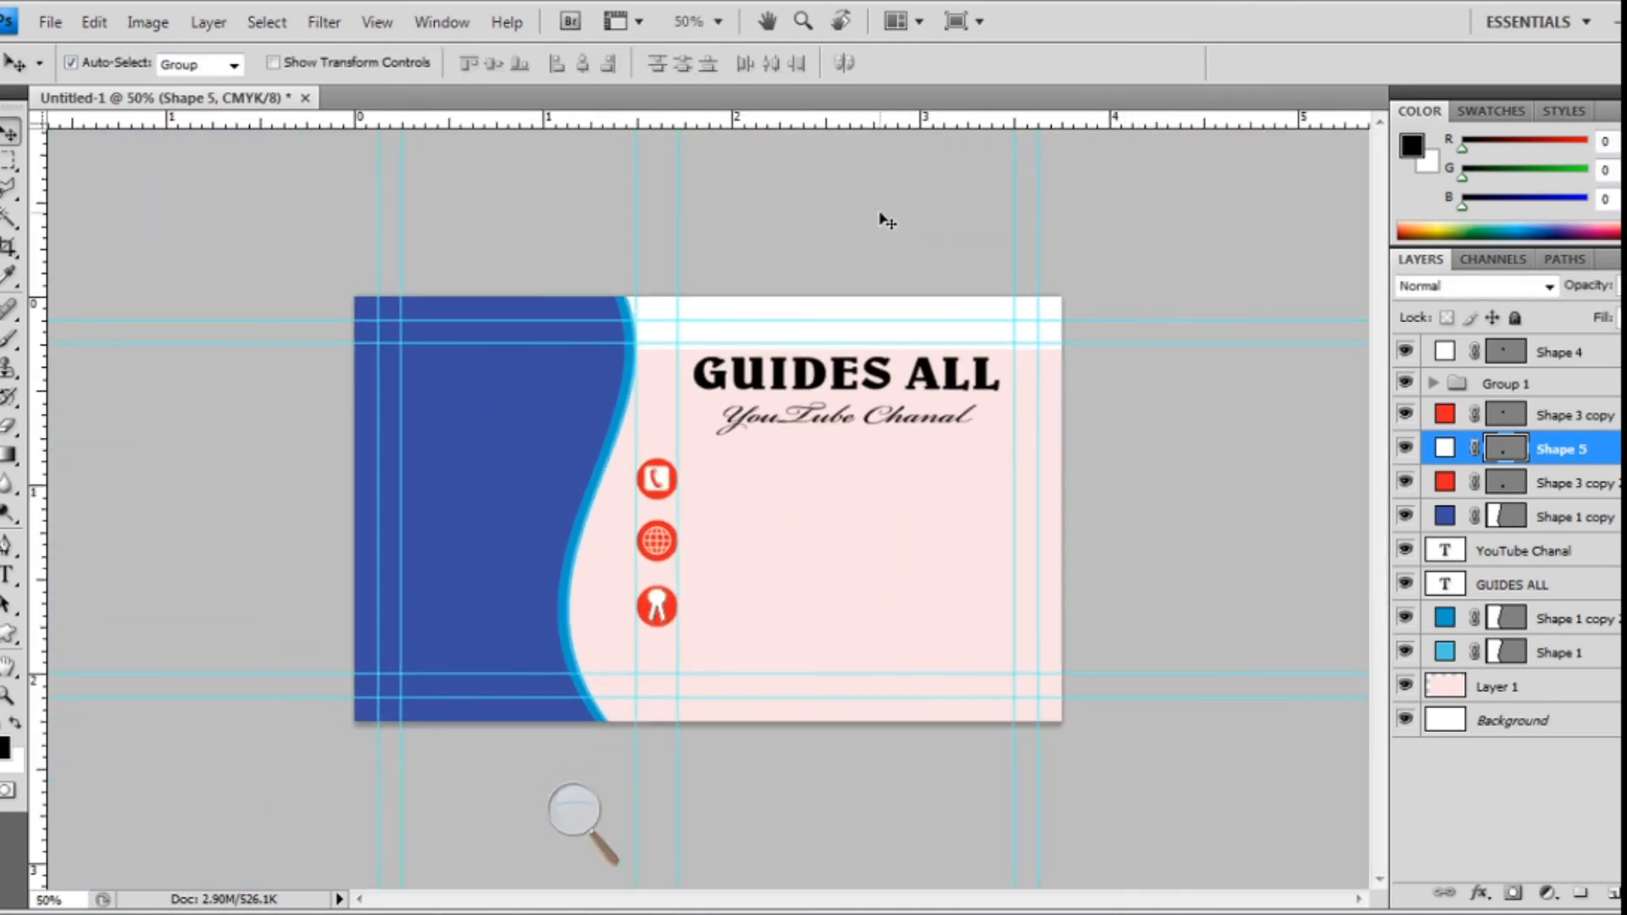
click(886, 220)
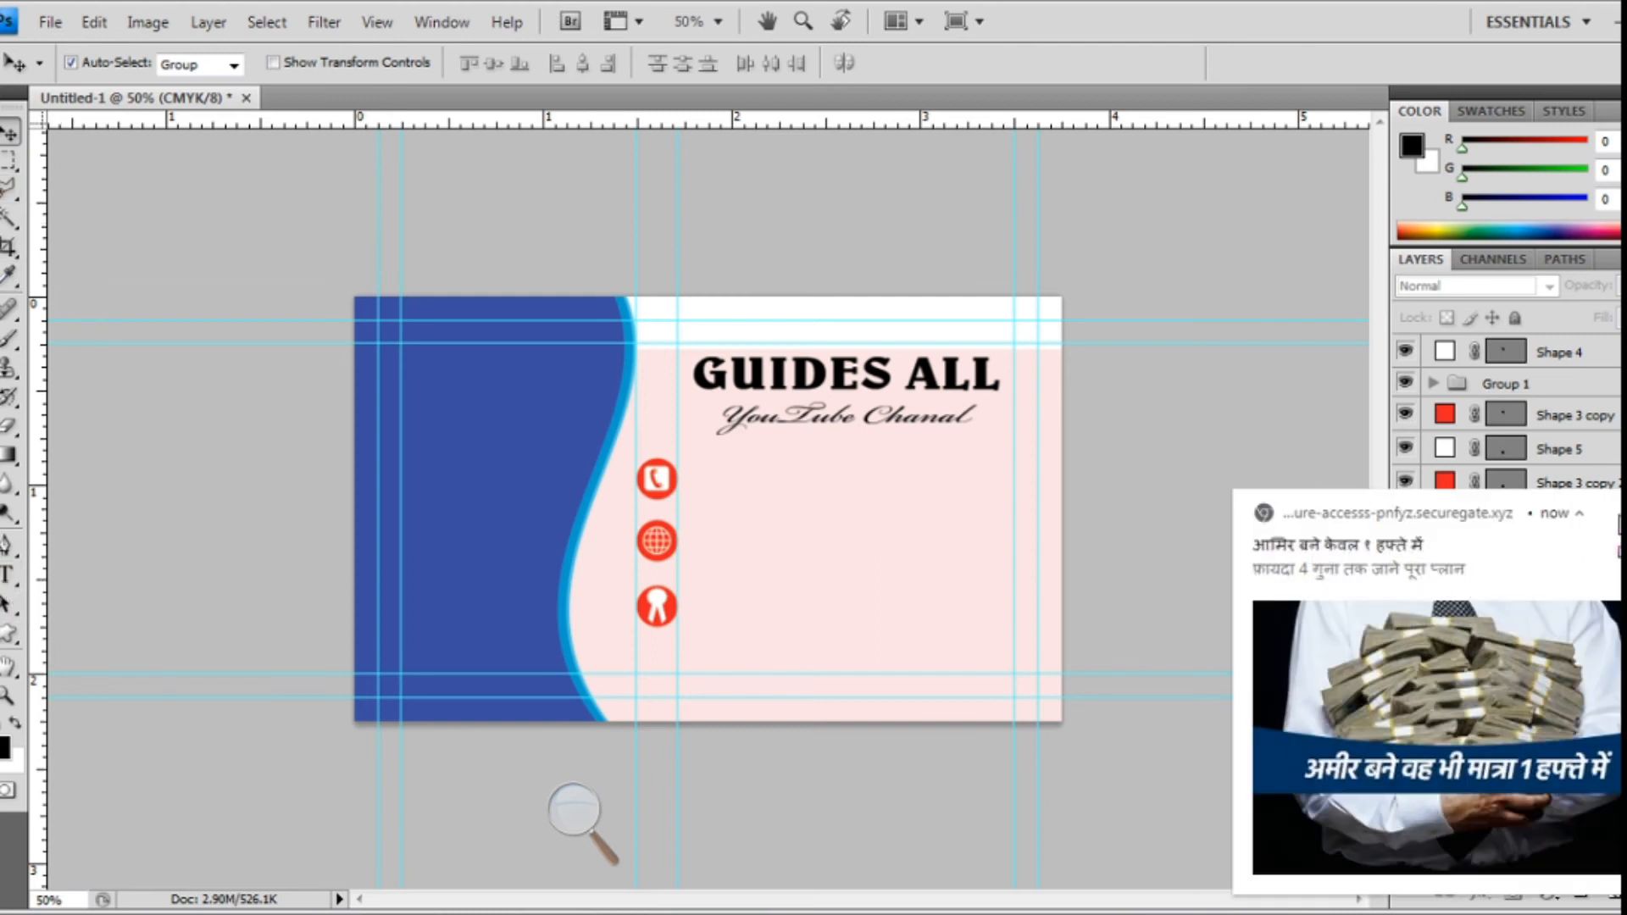
click(1620, 507)
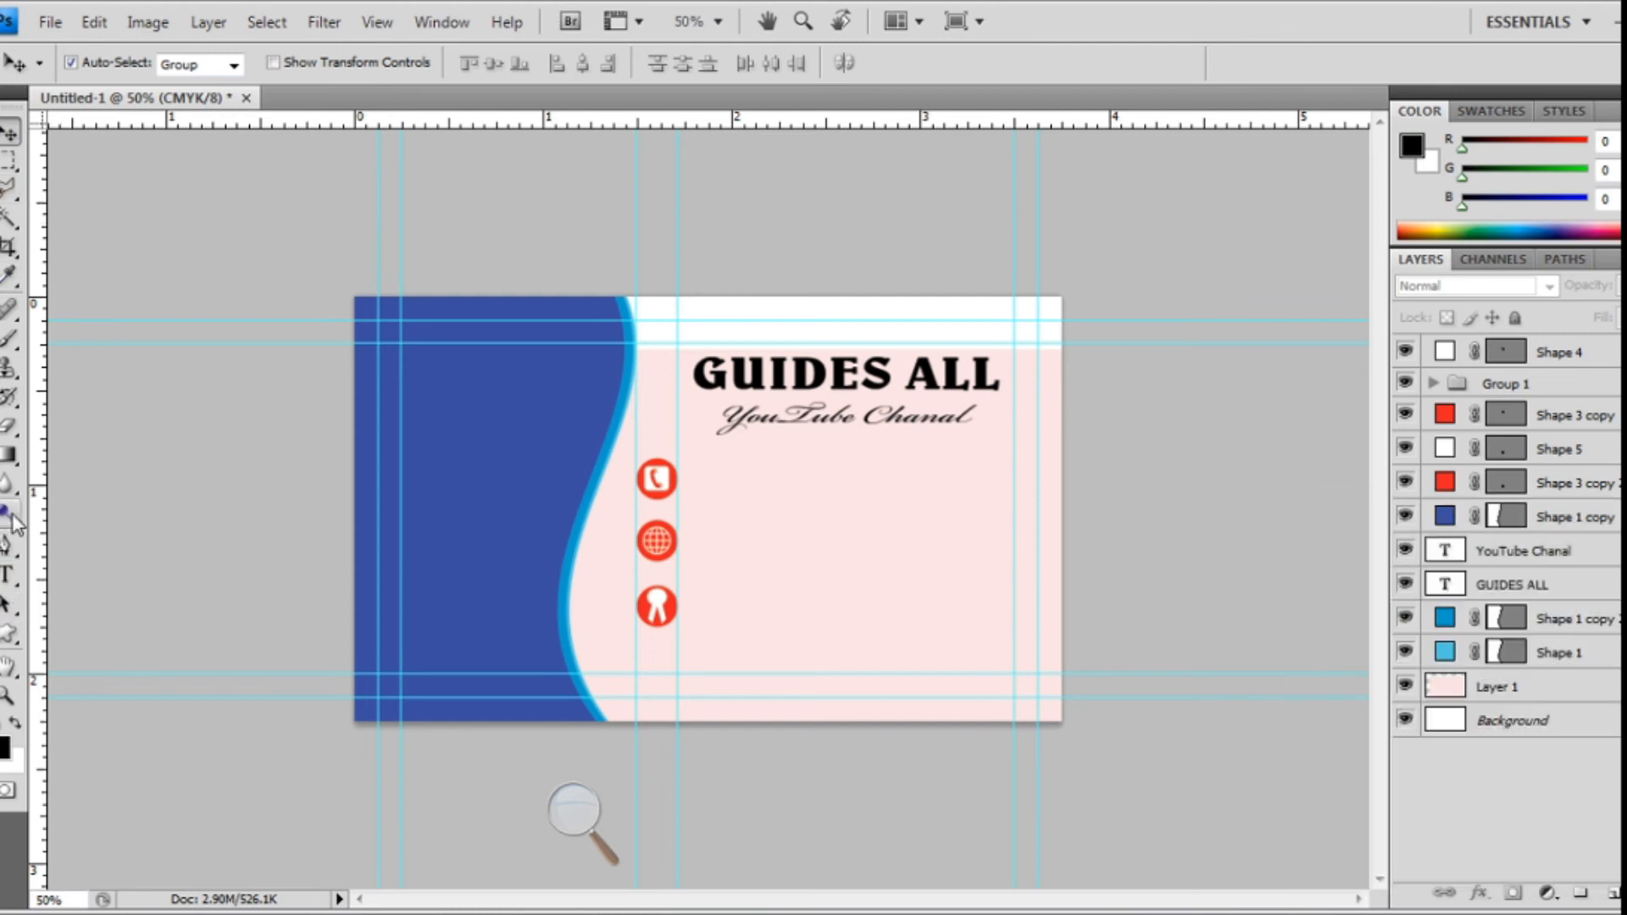
- Type a placeholder phone number in Arial Rounded MT Bold beside the phone icon
click(8, 578)
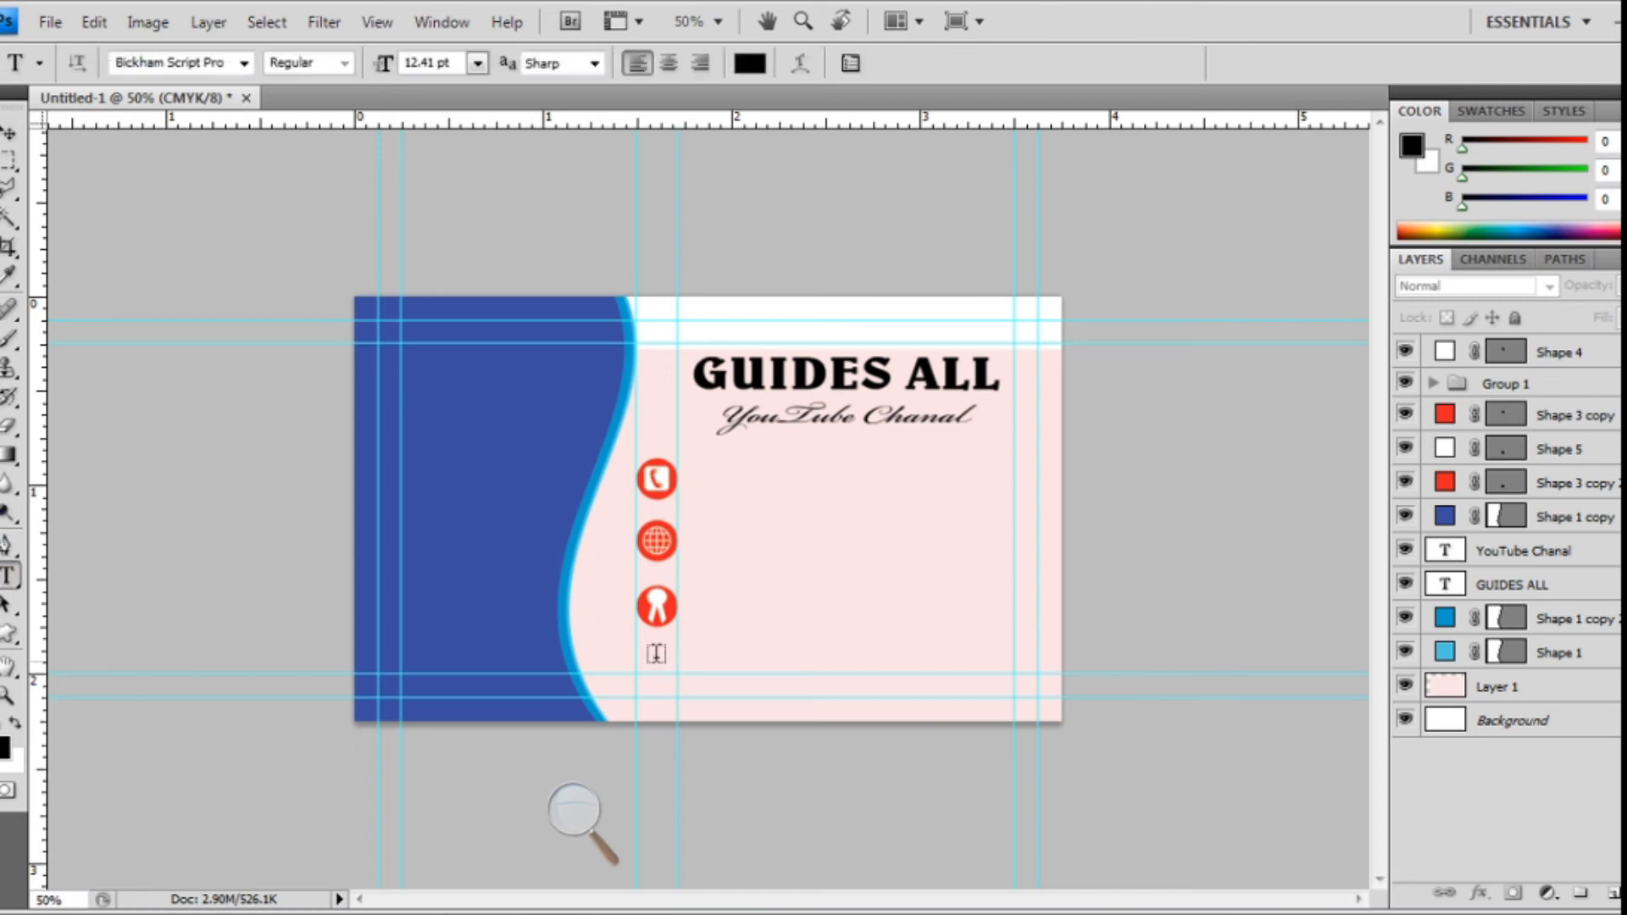
click(702, 481)
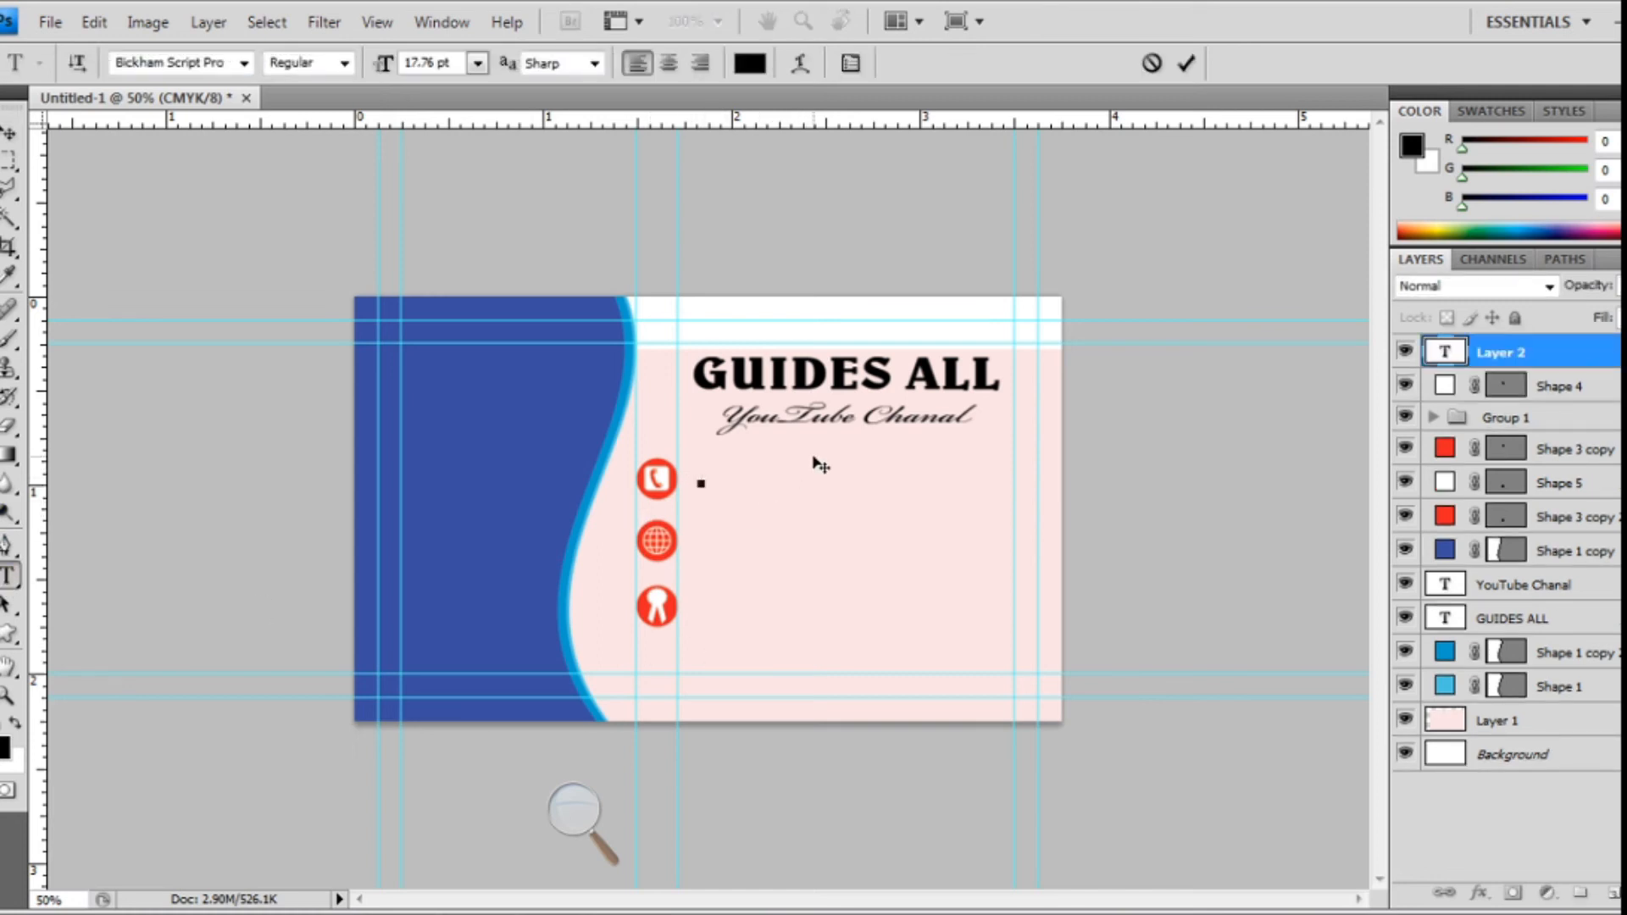
text(88)
key(BackSpace)
key(BackSpace)
click(245, 64)
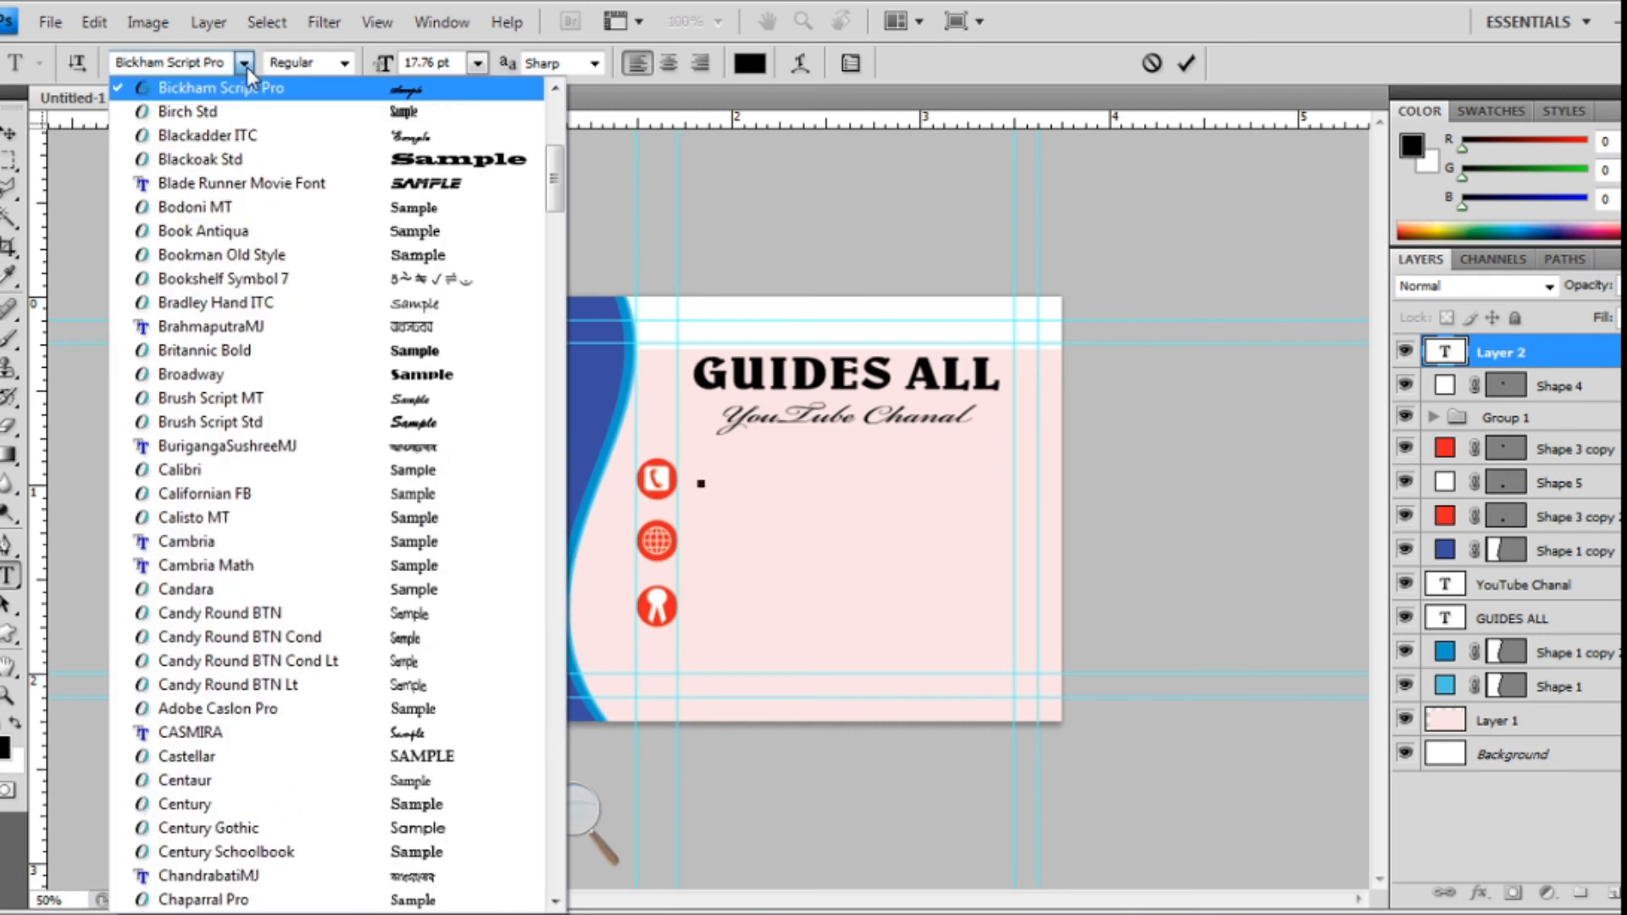
scroll(300, 314, up, 5)
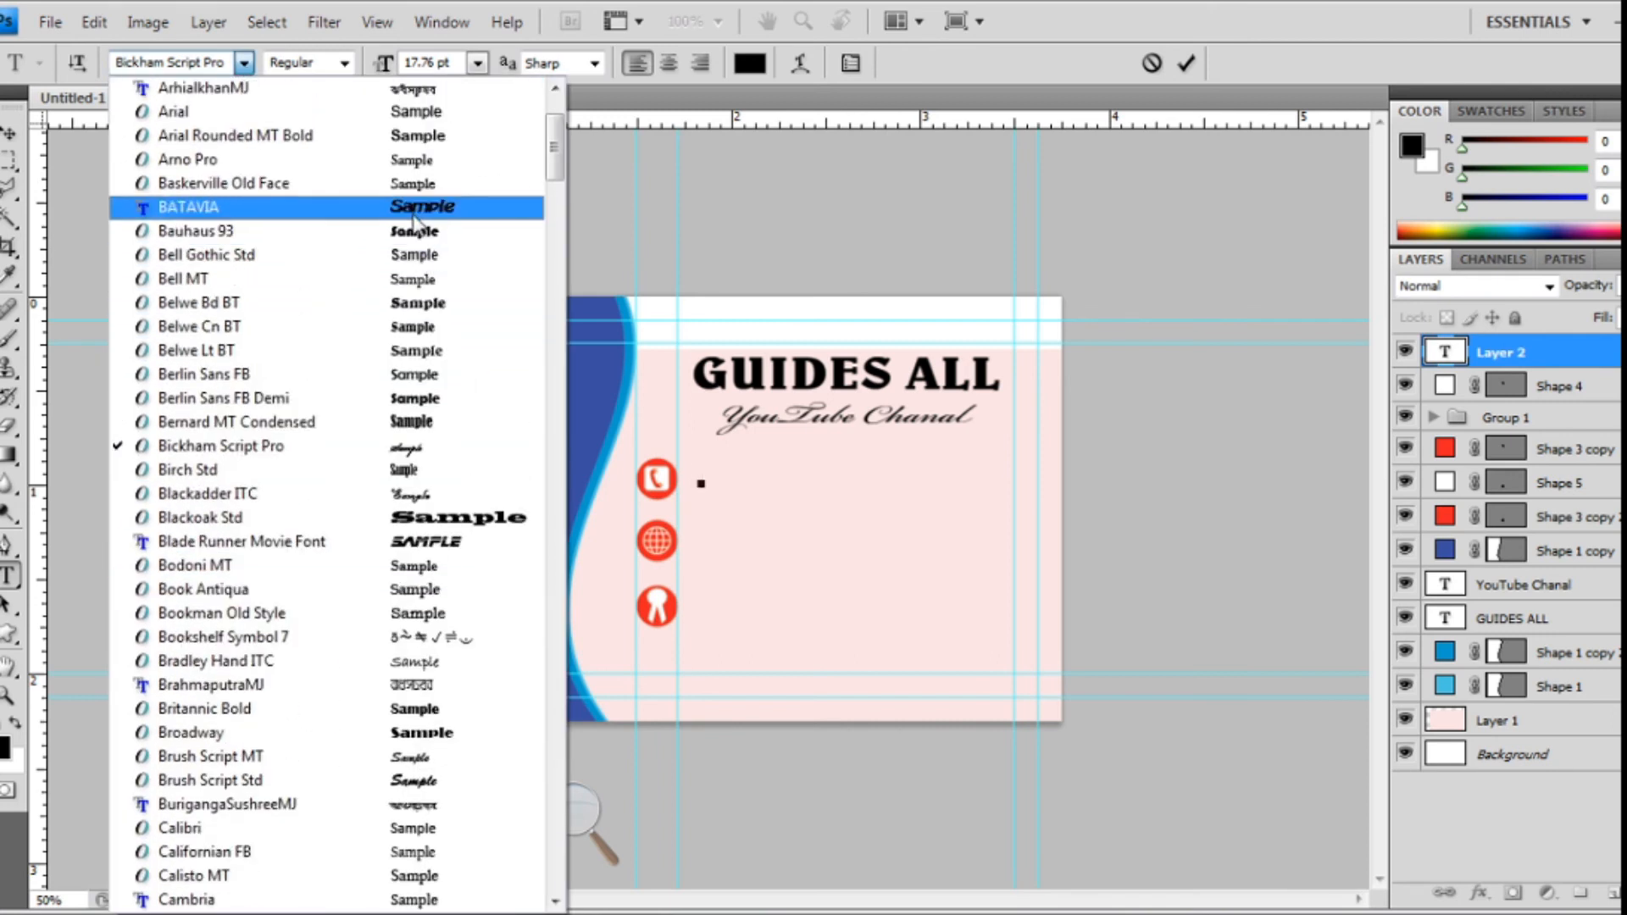
scroll(416, 216, up, 2)
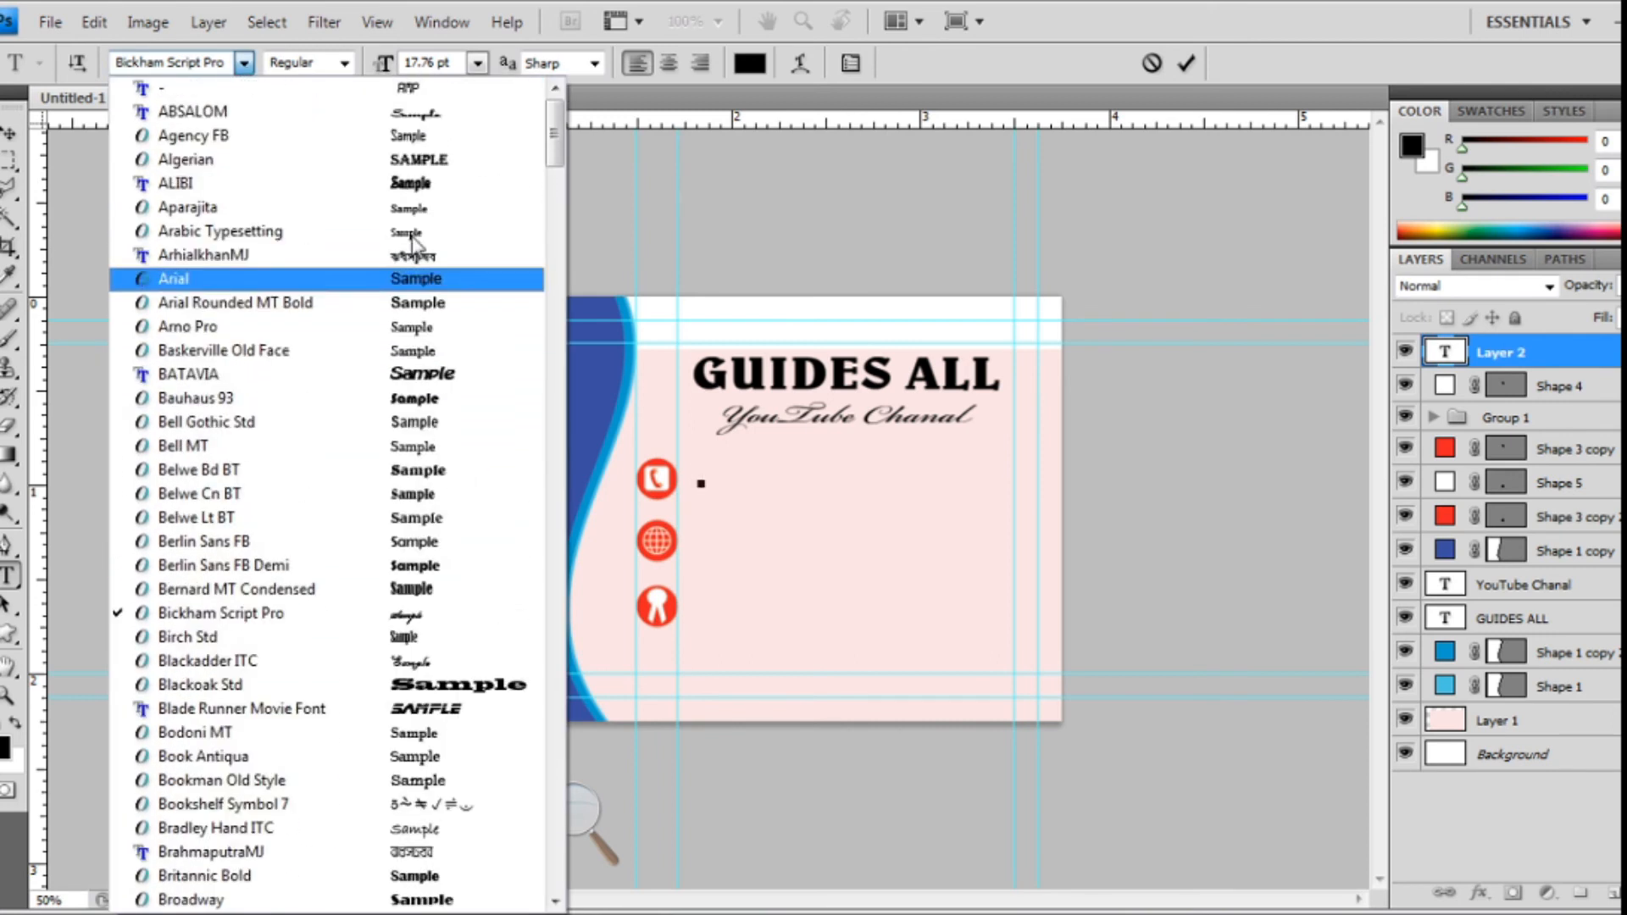
click(399, 306)
text(8)
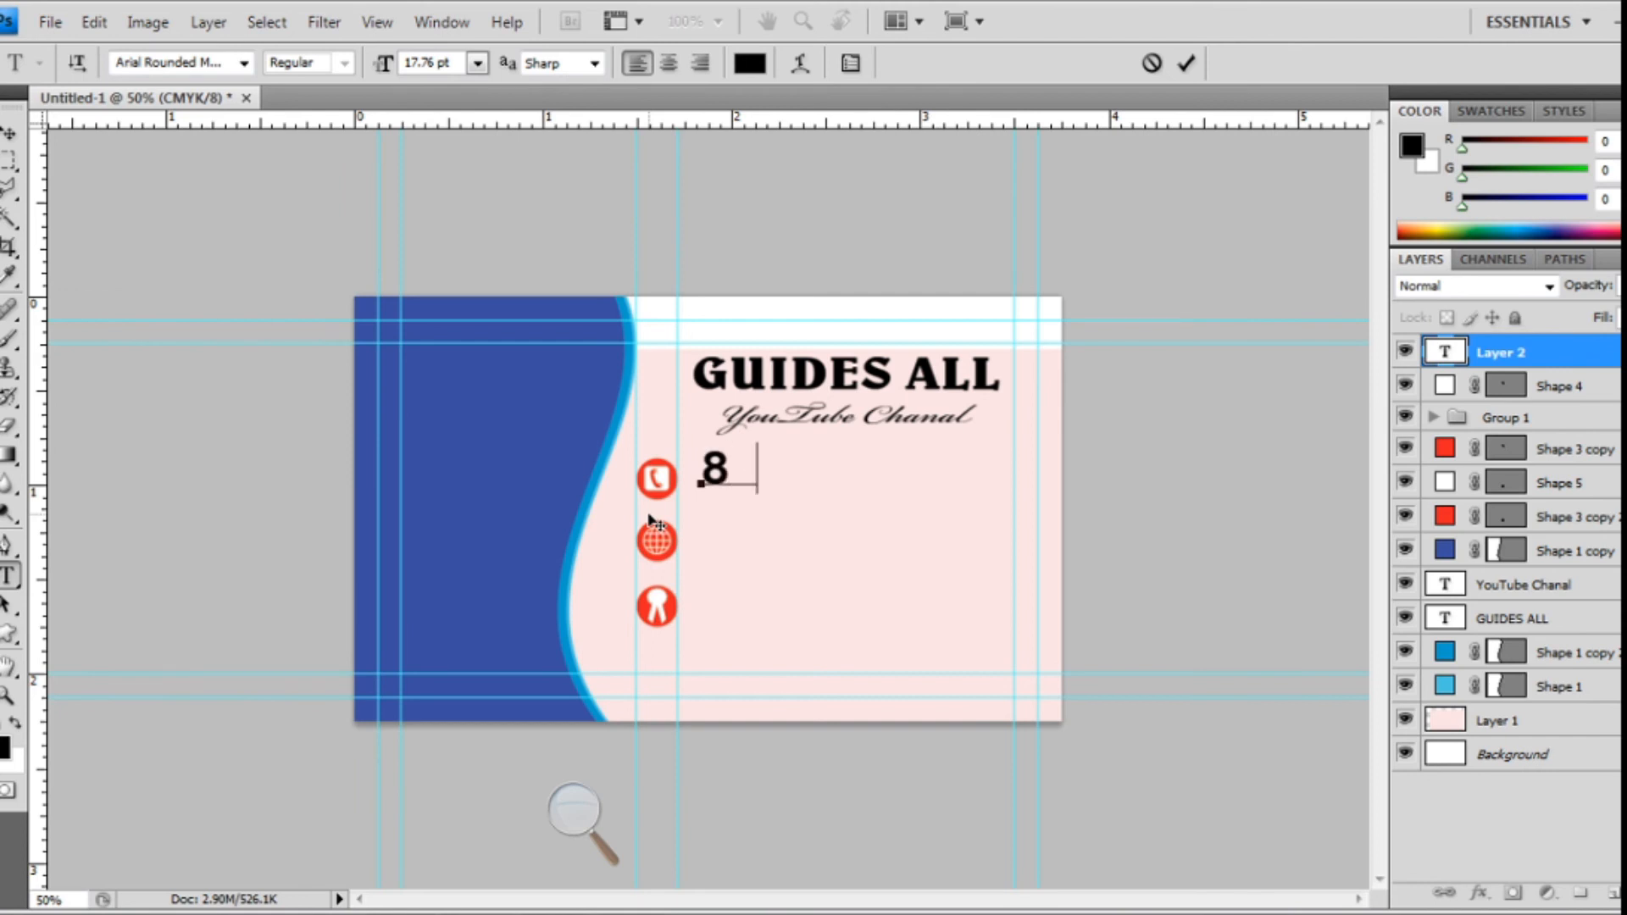
text(888888)
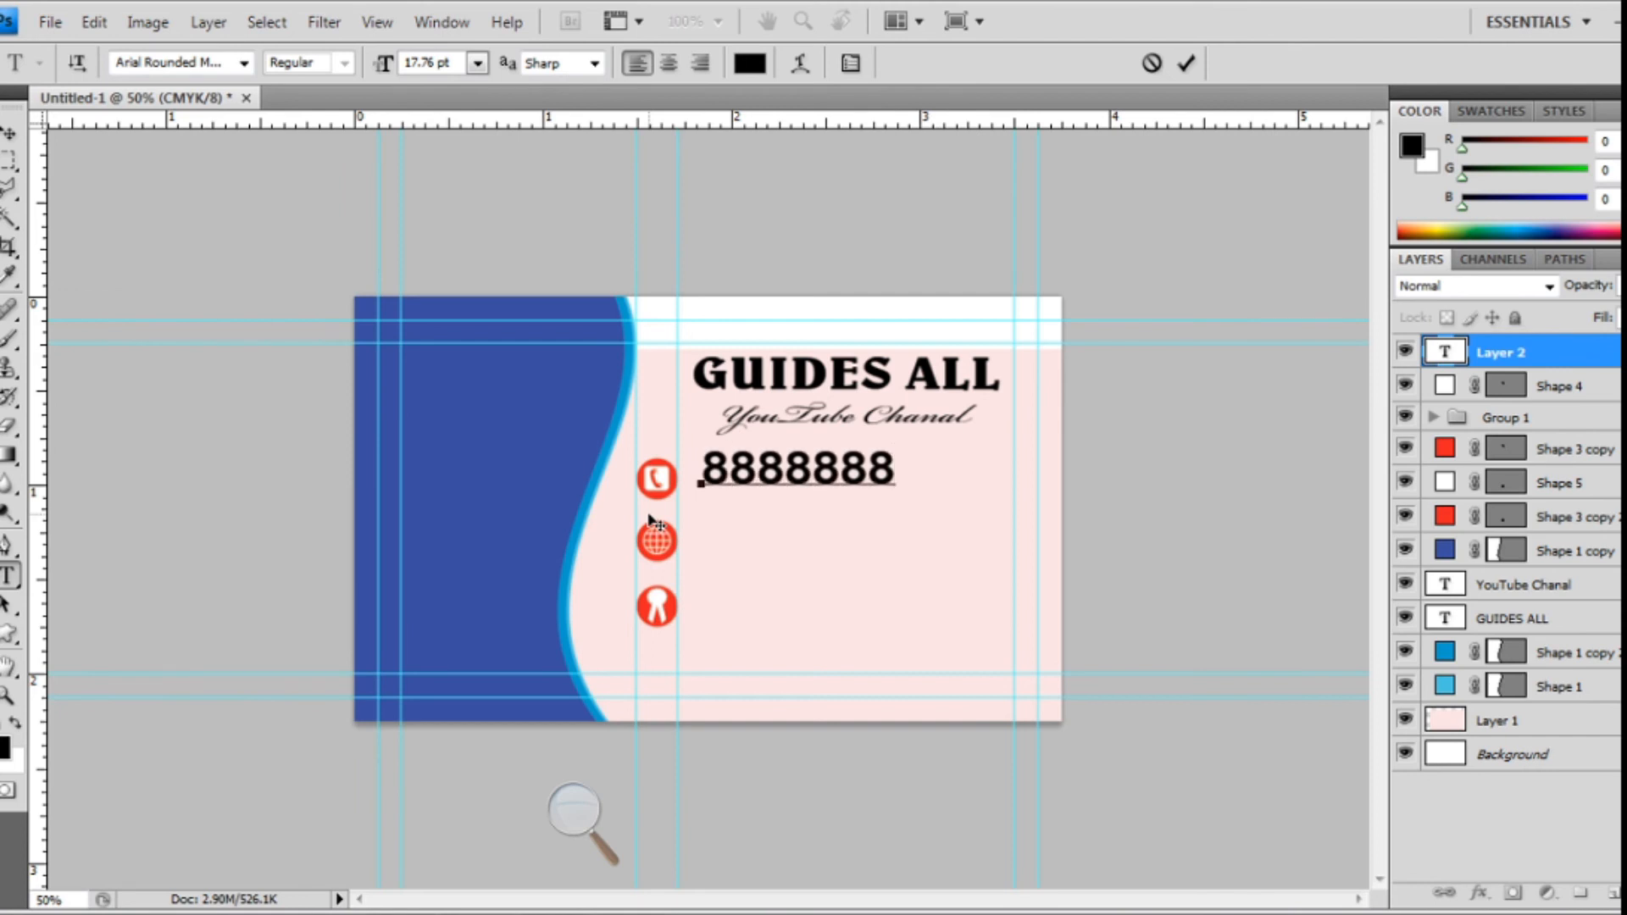
text(888)
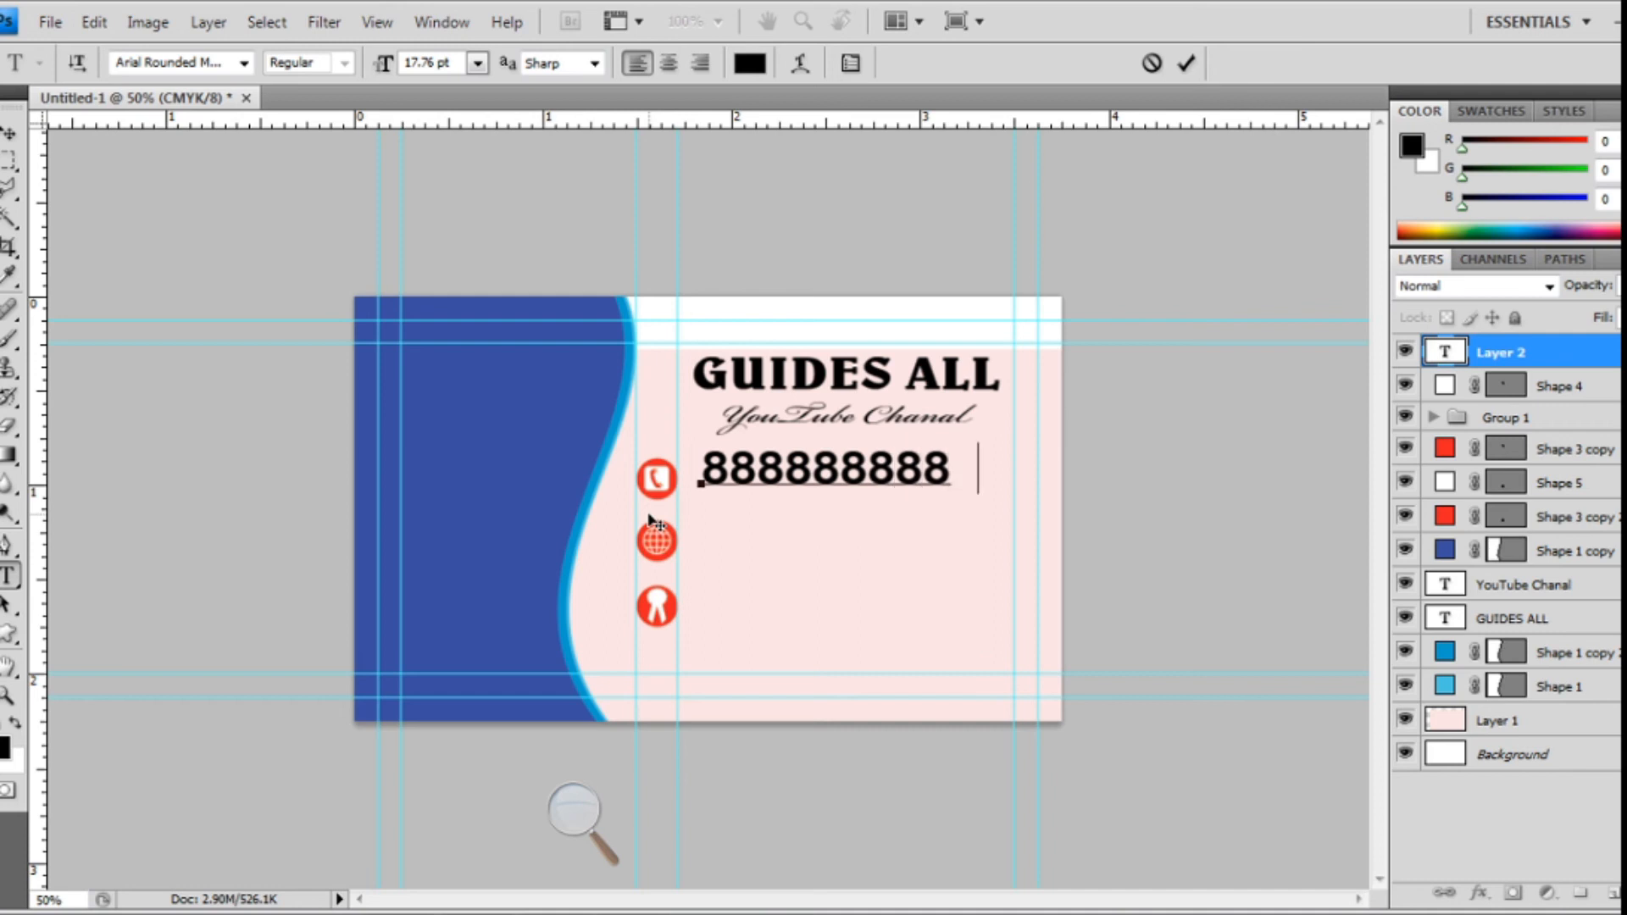
- Scale the number to 69% height and about 71% width, then duplicate it beside the globe icon
click(10, 133)
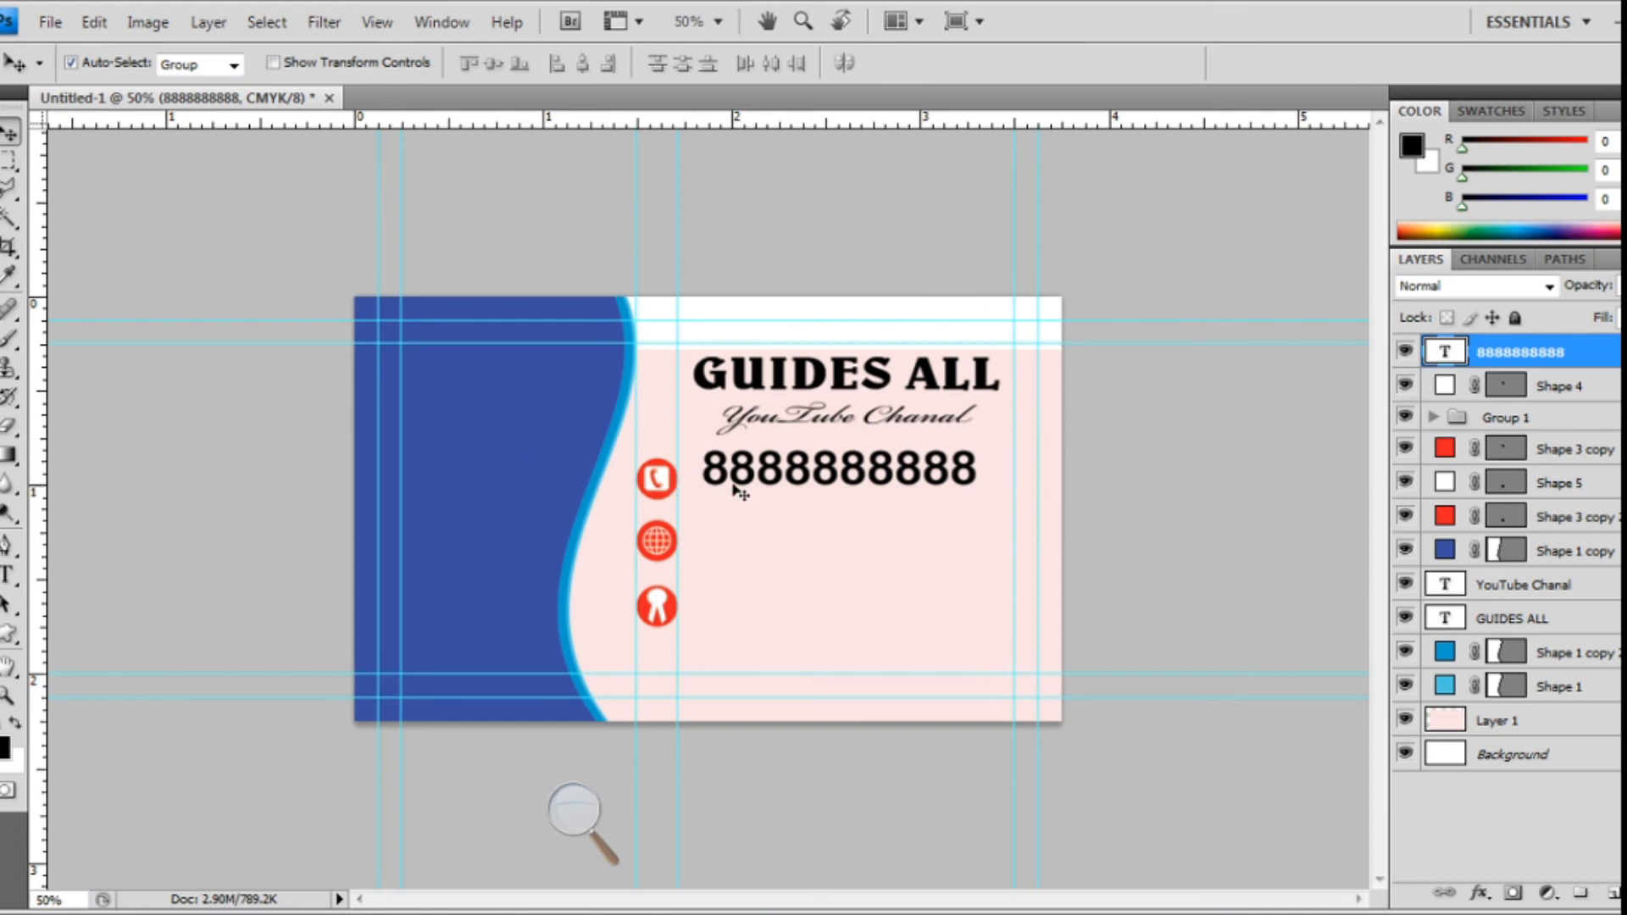
key(ctrl+t)
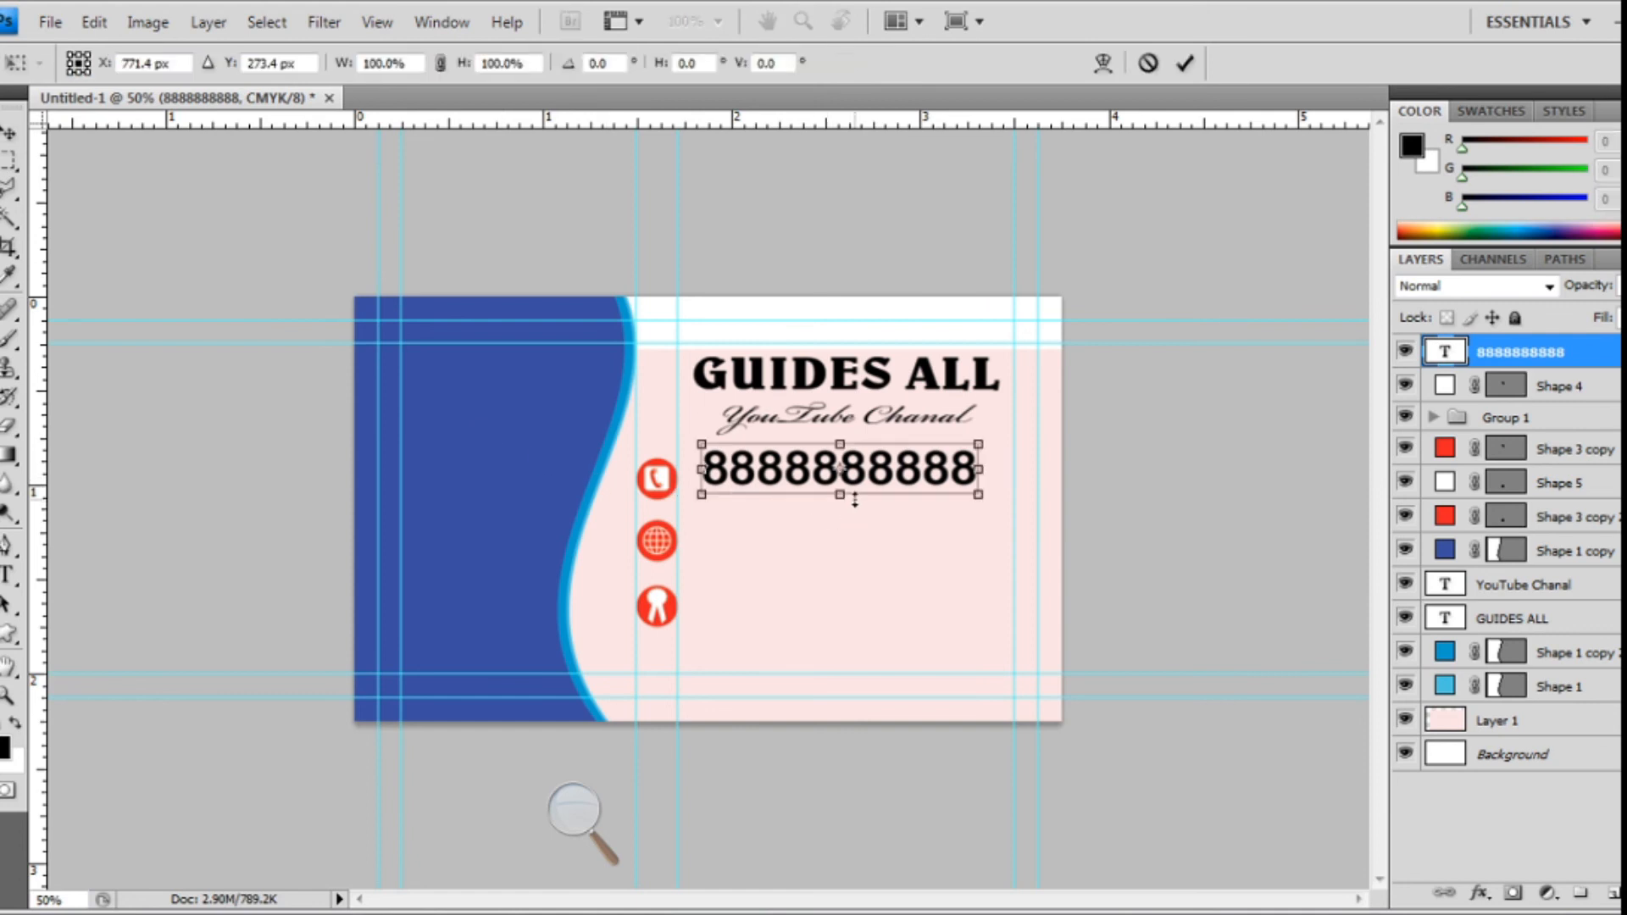
drag(854, 500, 854, 484)
drag(986, 465, 898, 465)
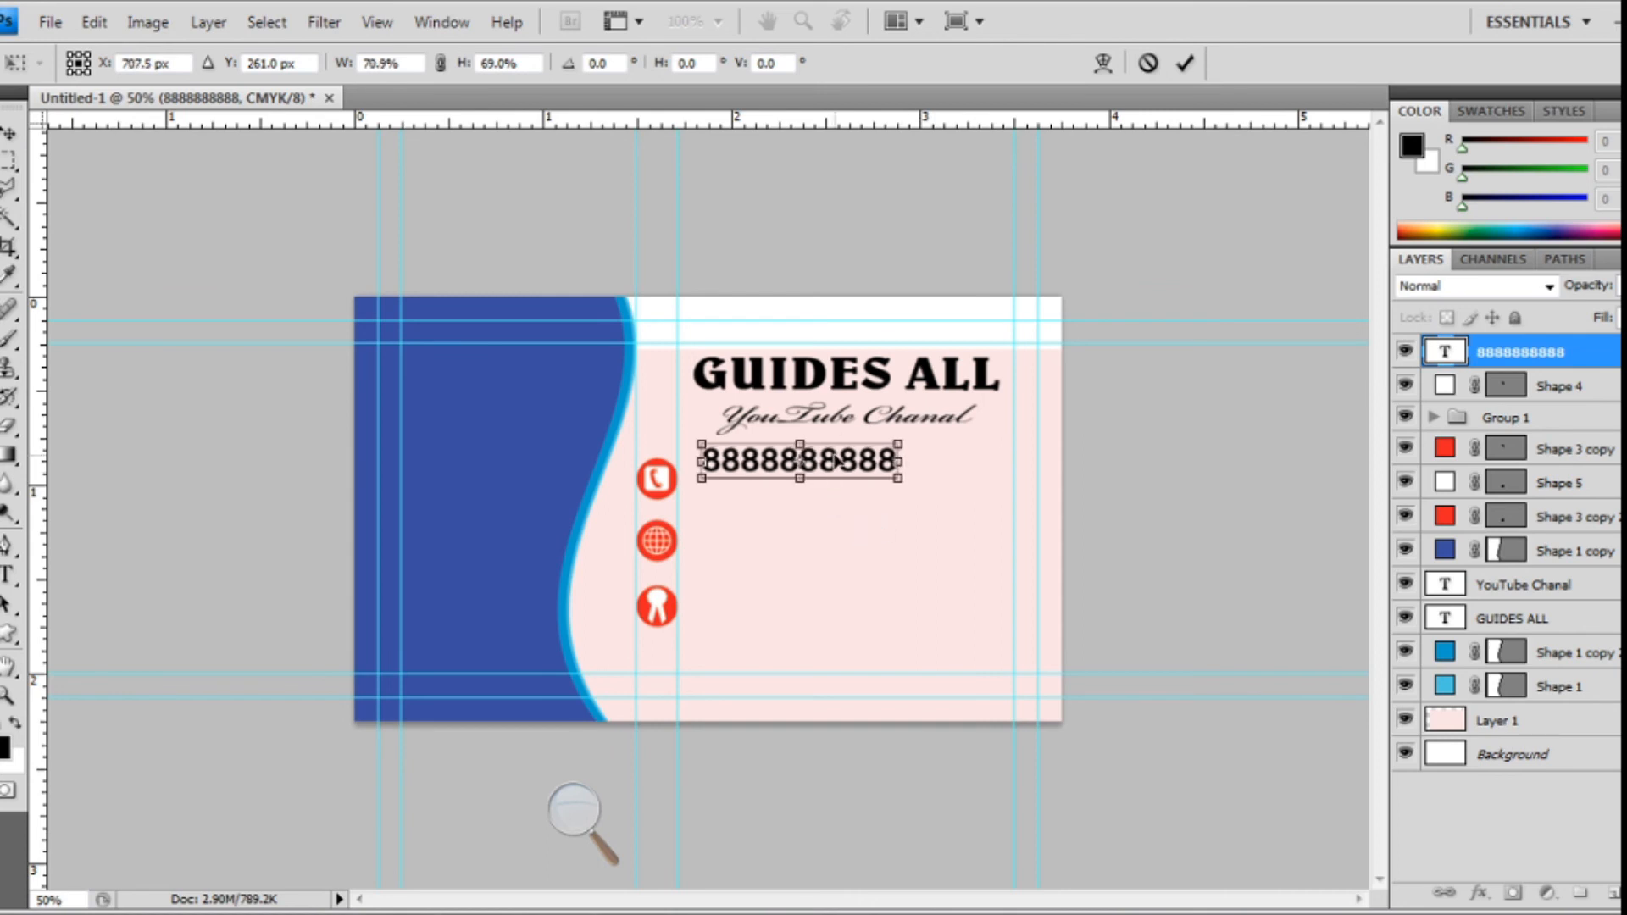
key(Return)
key(ctrl+j)
drag(826, 481, 826, 544)
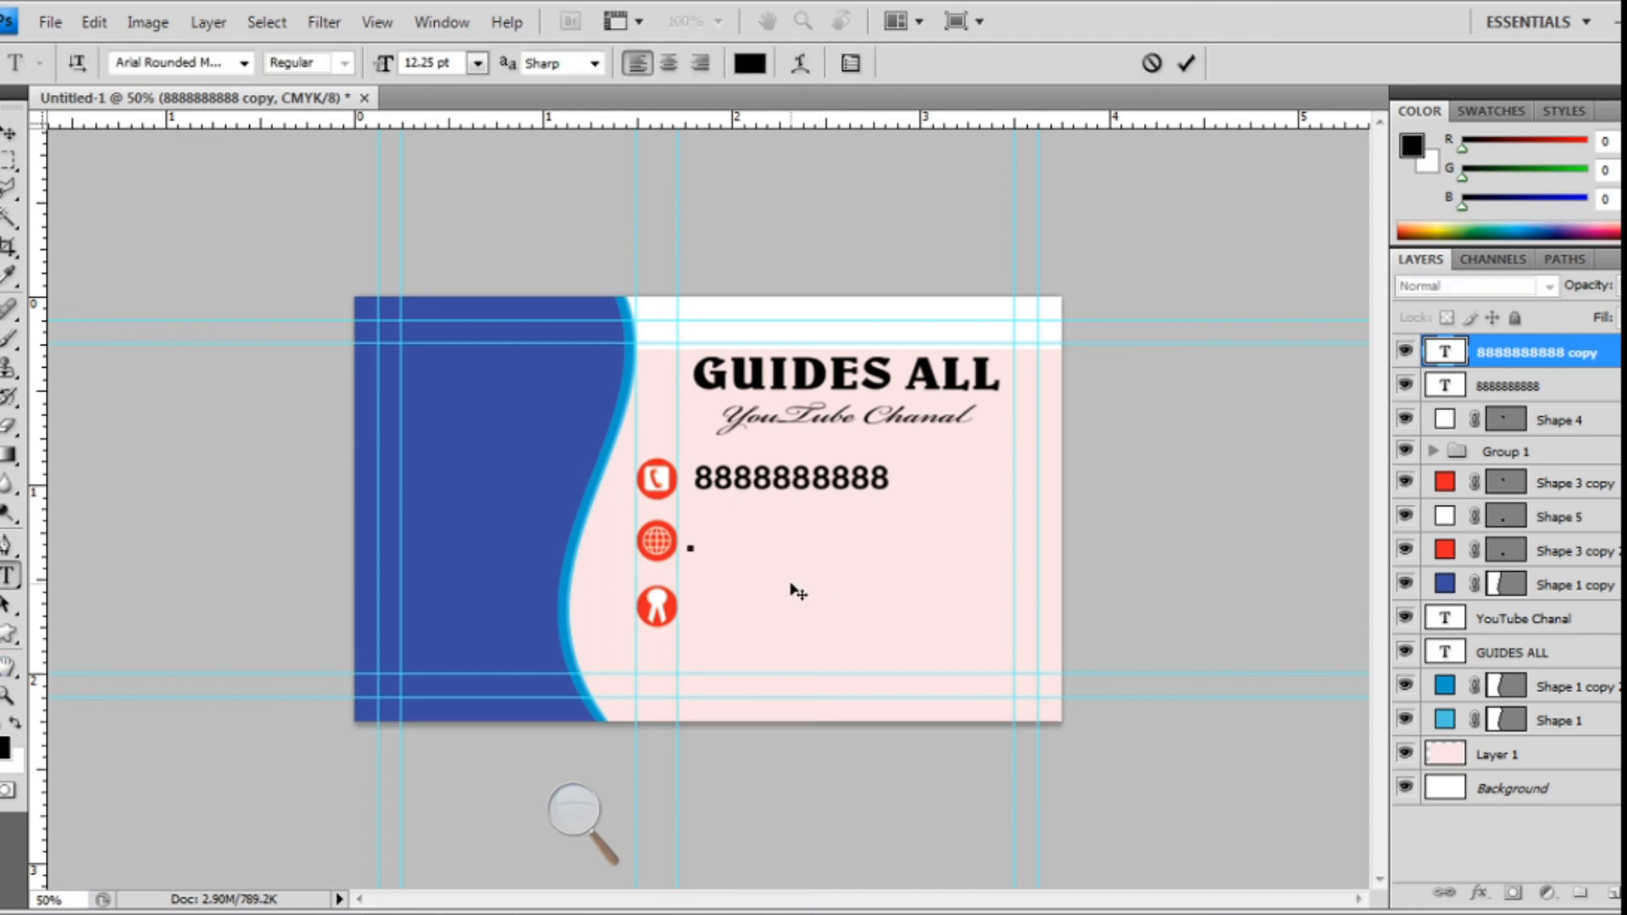
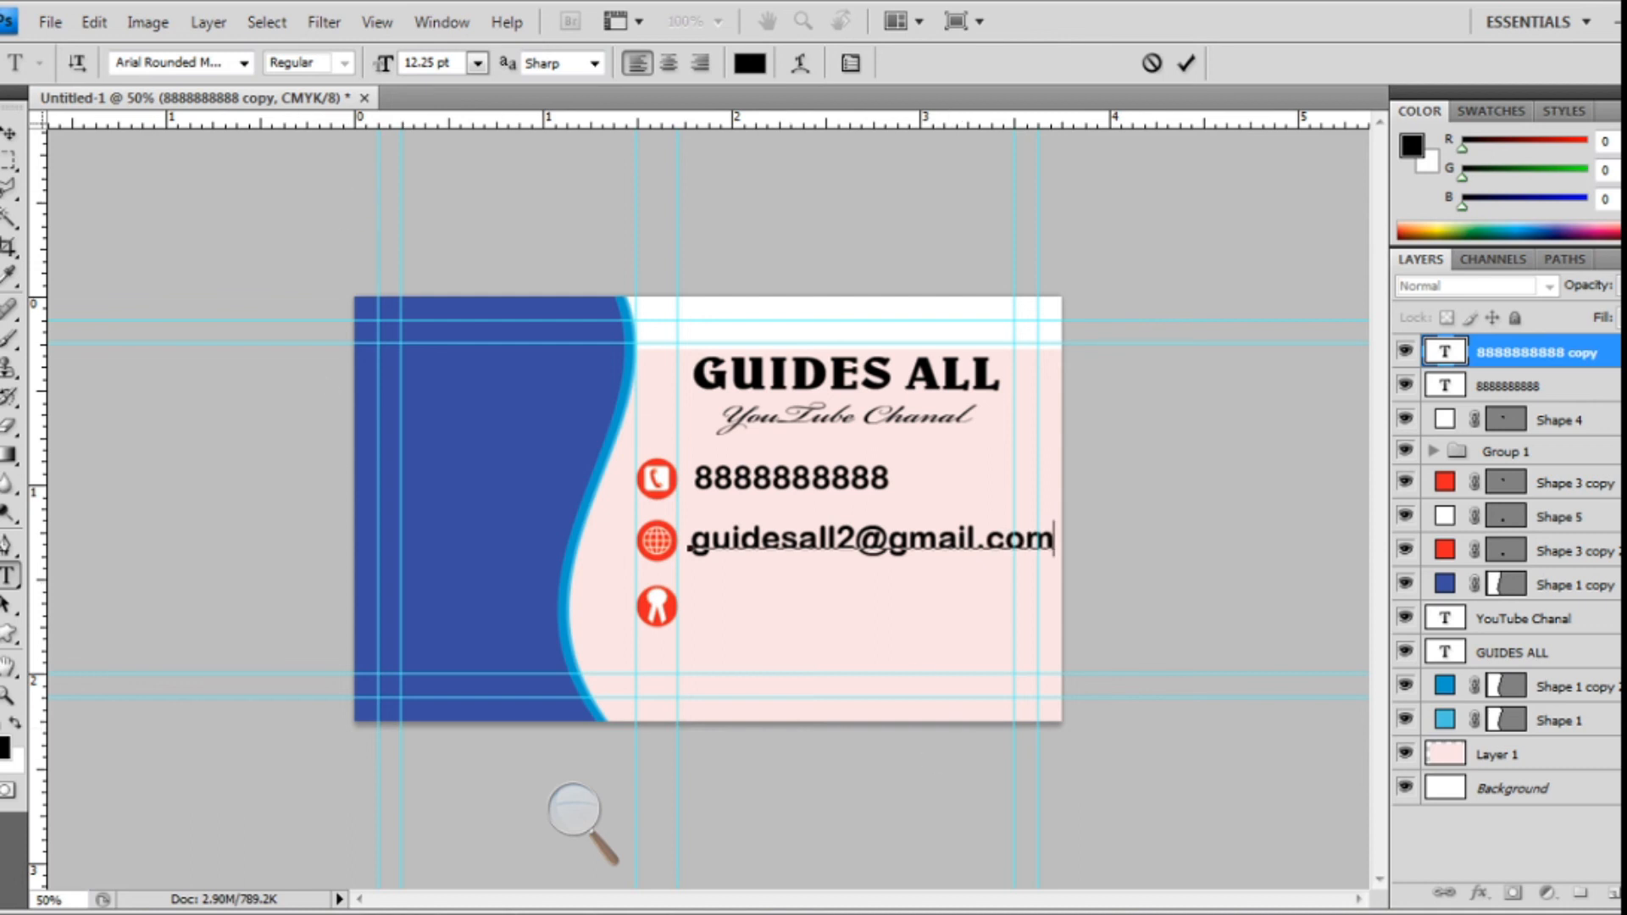
- Retype the copy as the contact e-mail address, narrow it to about 73% width, and duplicate it
click(10, 133)
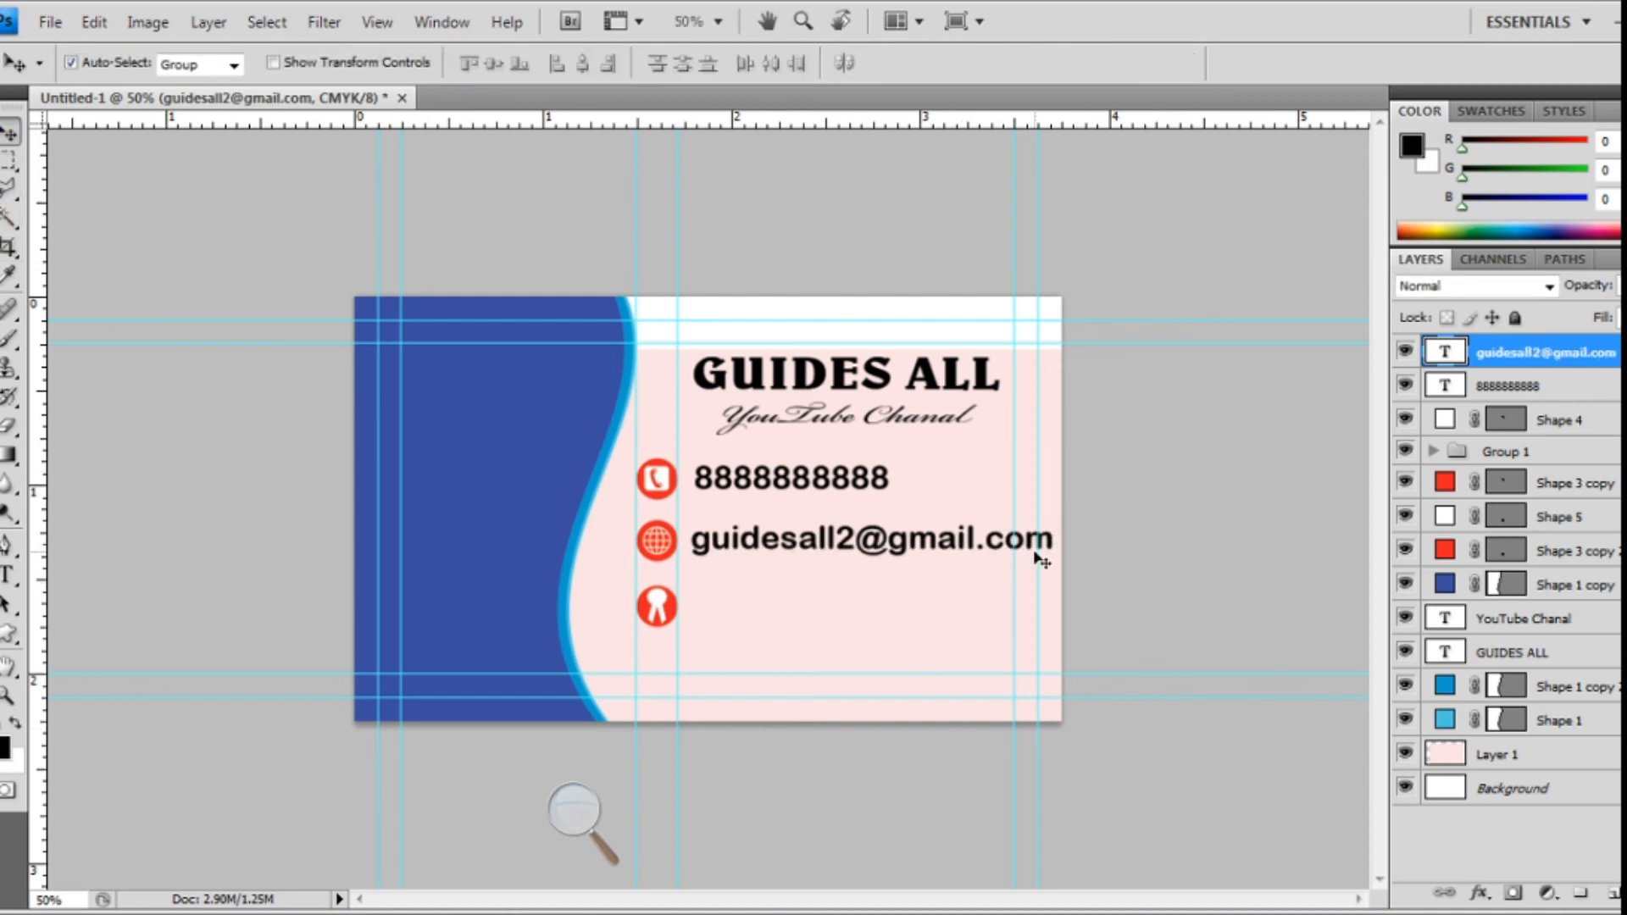
key(ctrl+t)
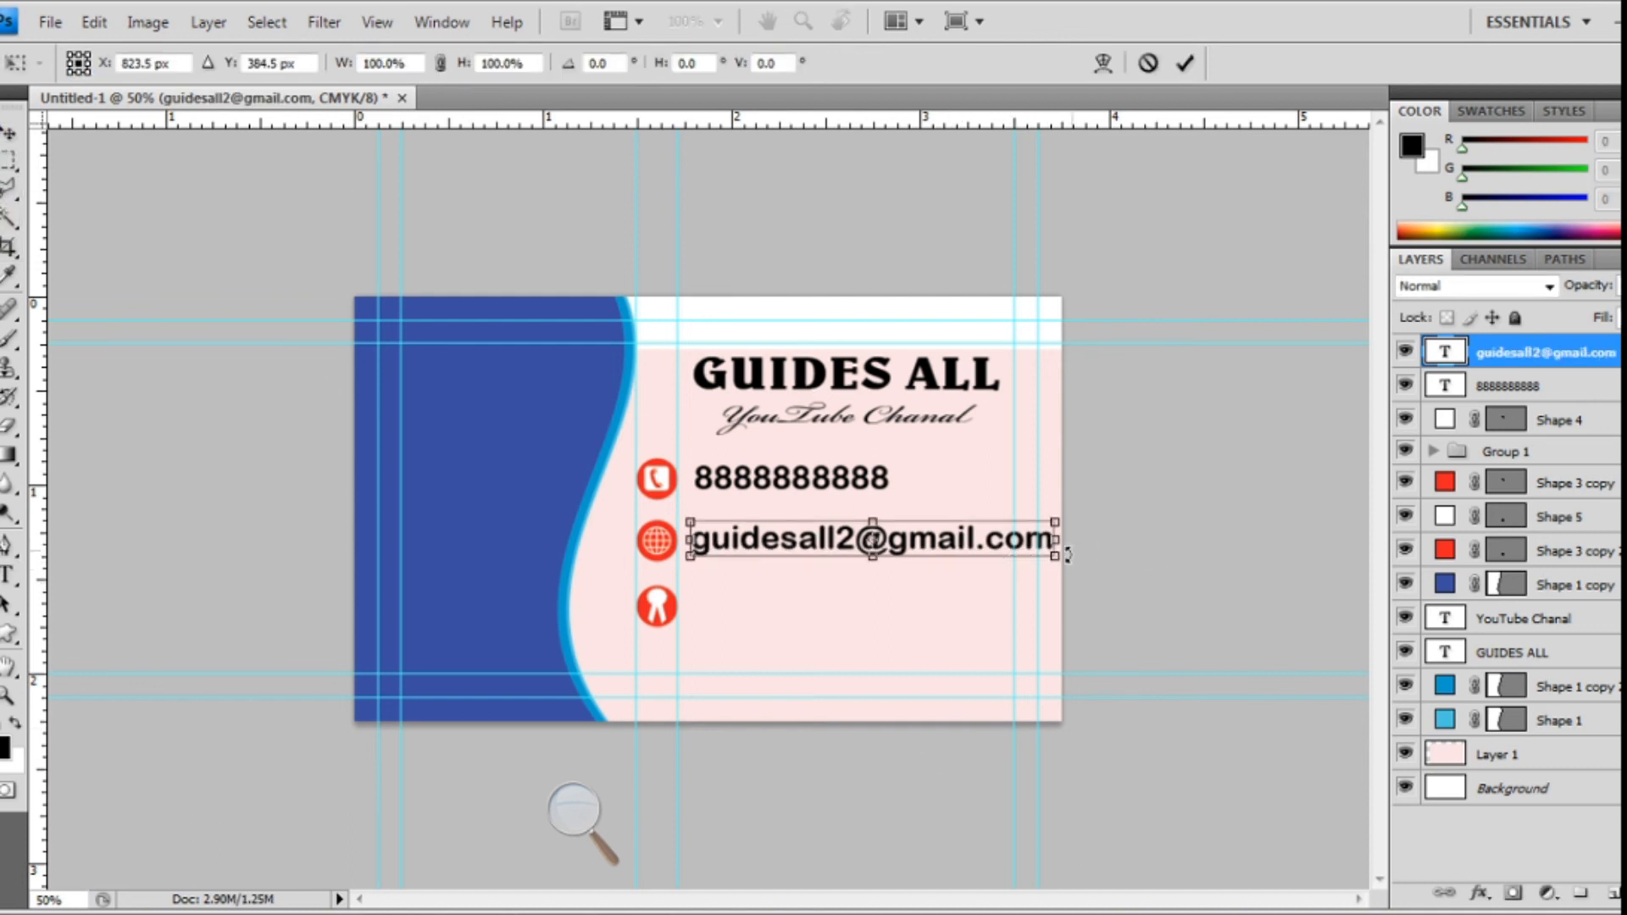
drag(1057, 539, 960, 539)
key(Return)
key(ctrl+j)
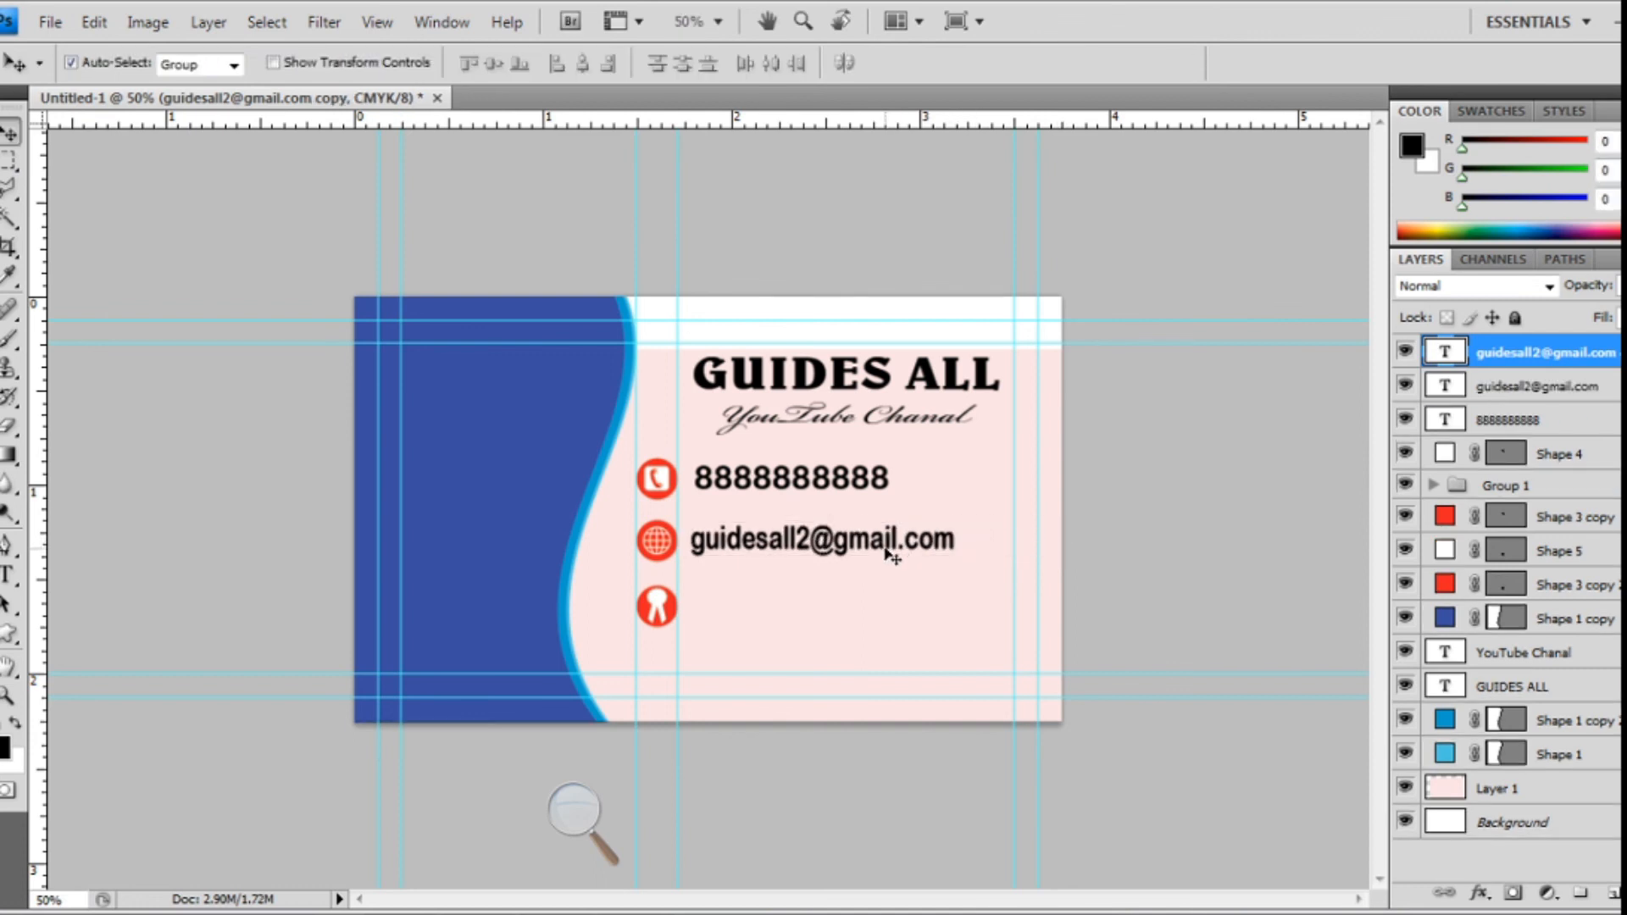
- Move the duplicate beside the ribbon icon and retype it as the two-line postal address
drag(889, 552, 877, 612)
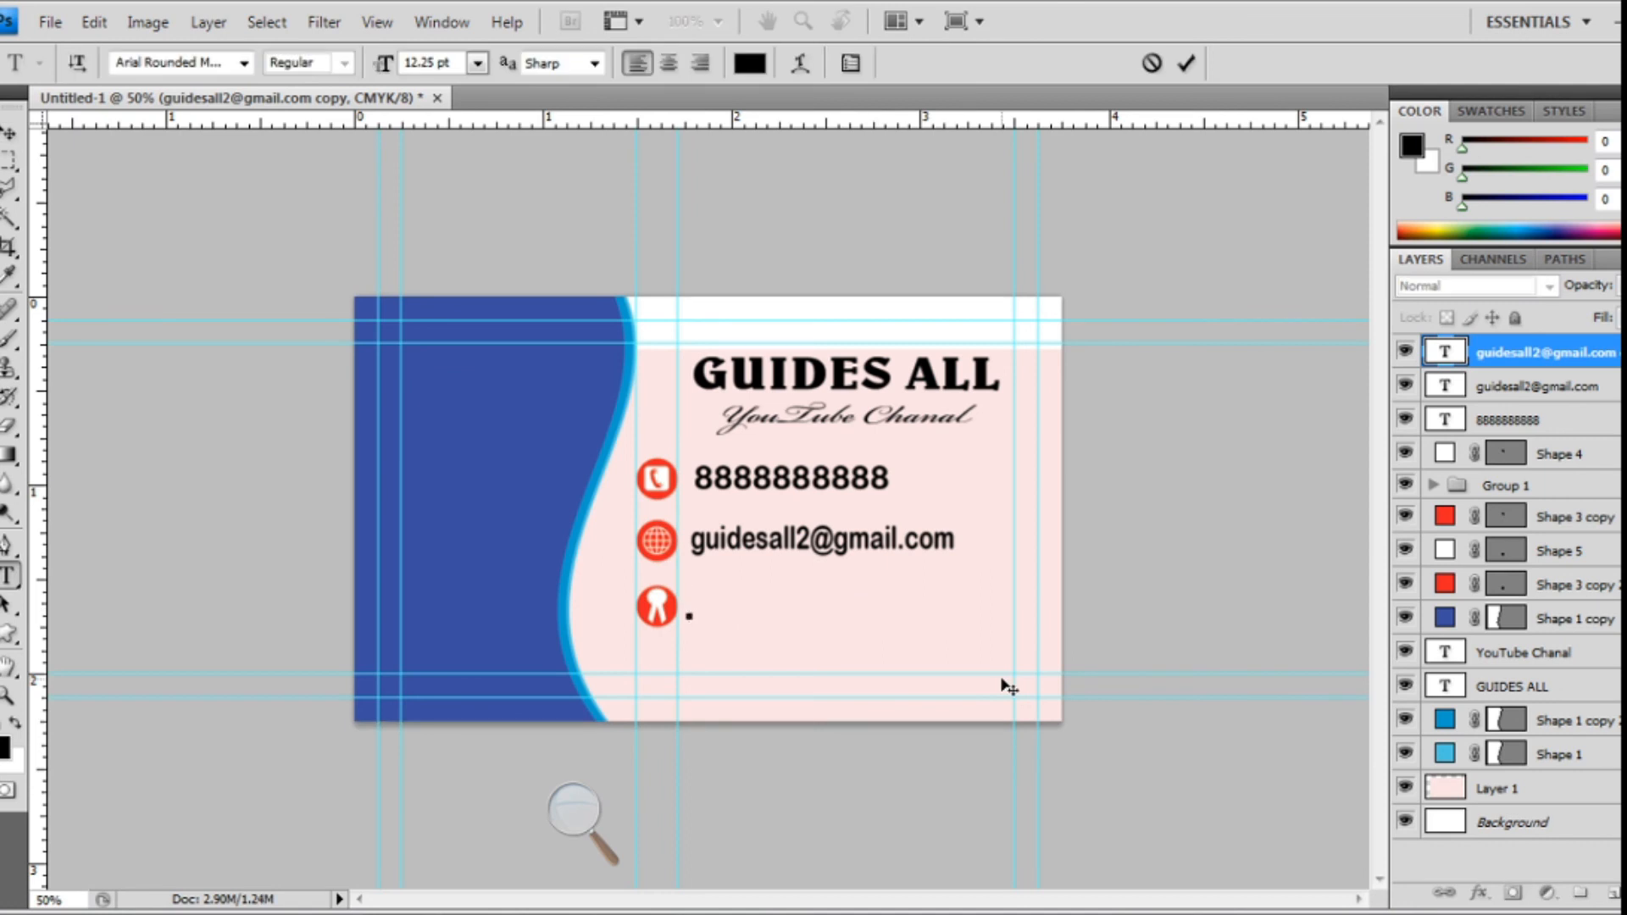
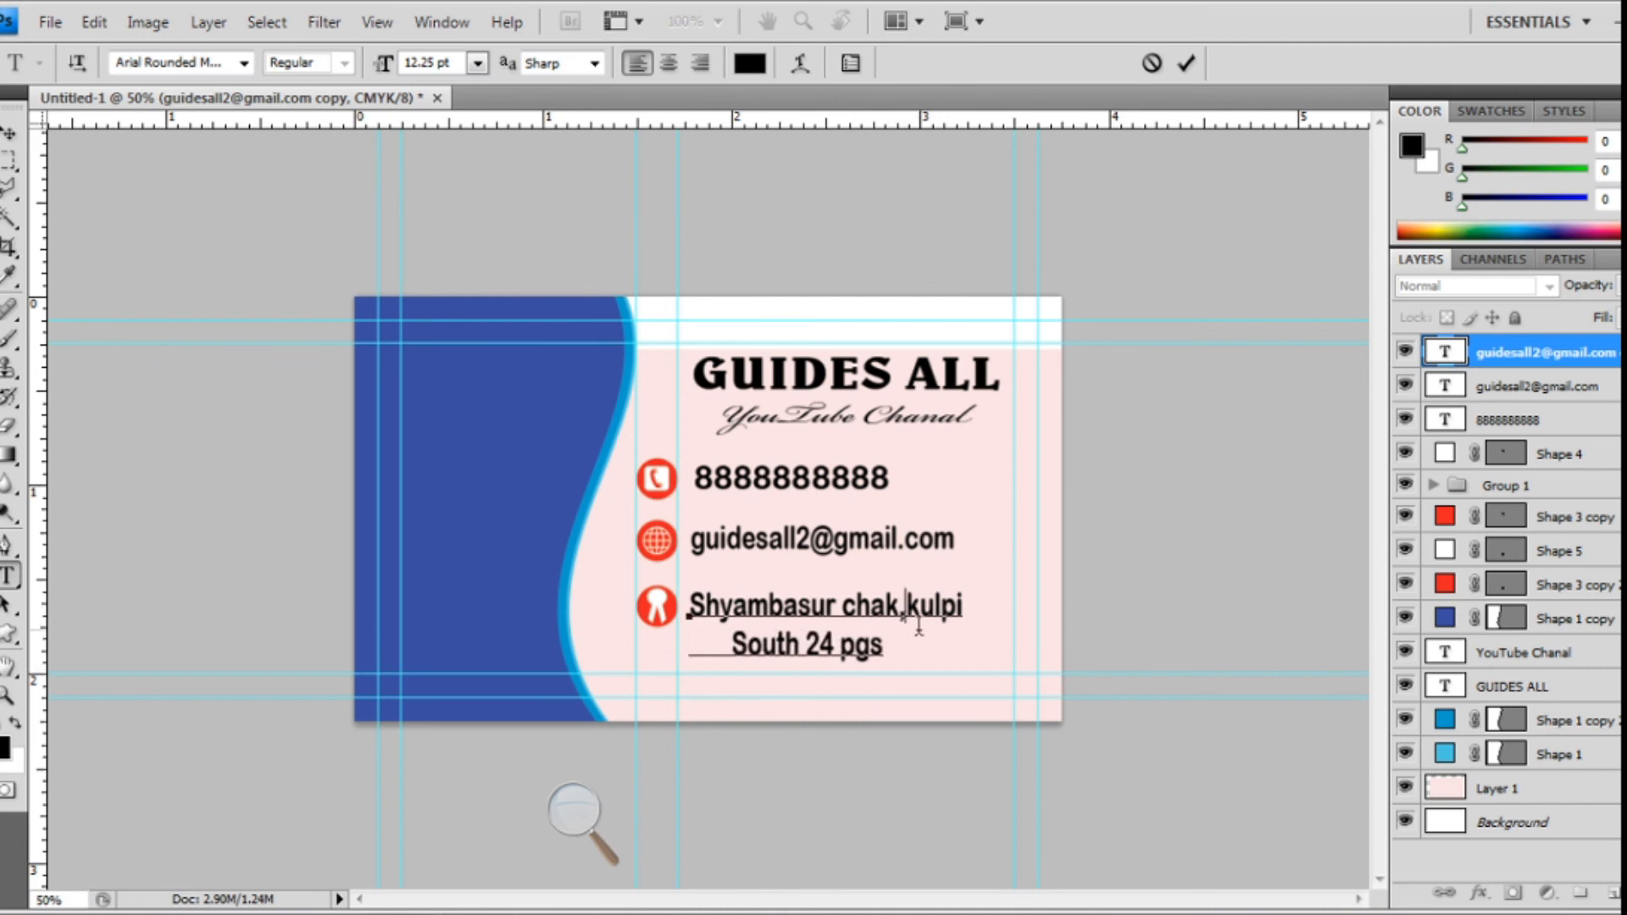
click(10, 133)
click(50, 21)
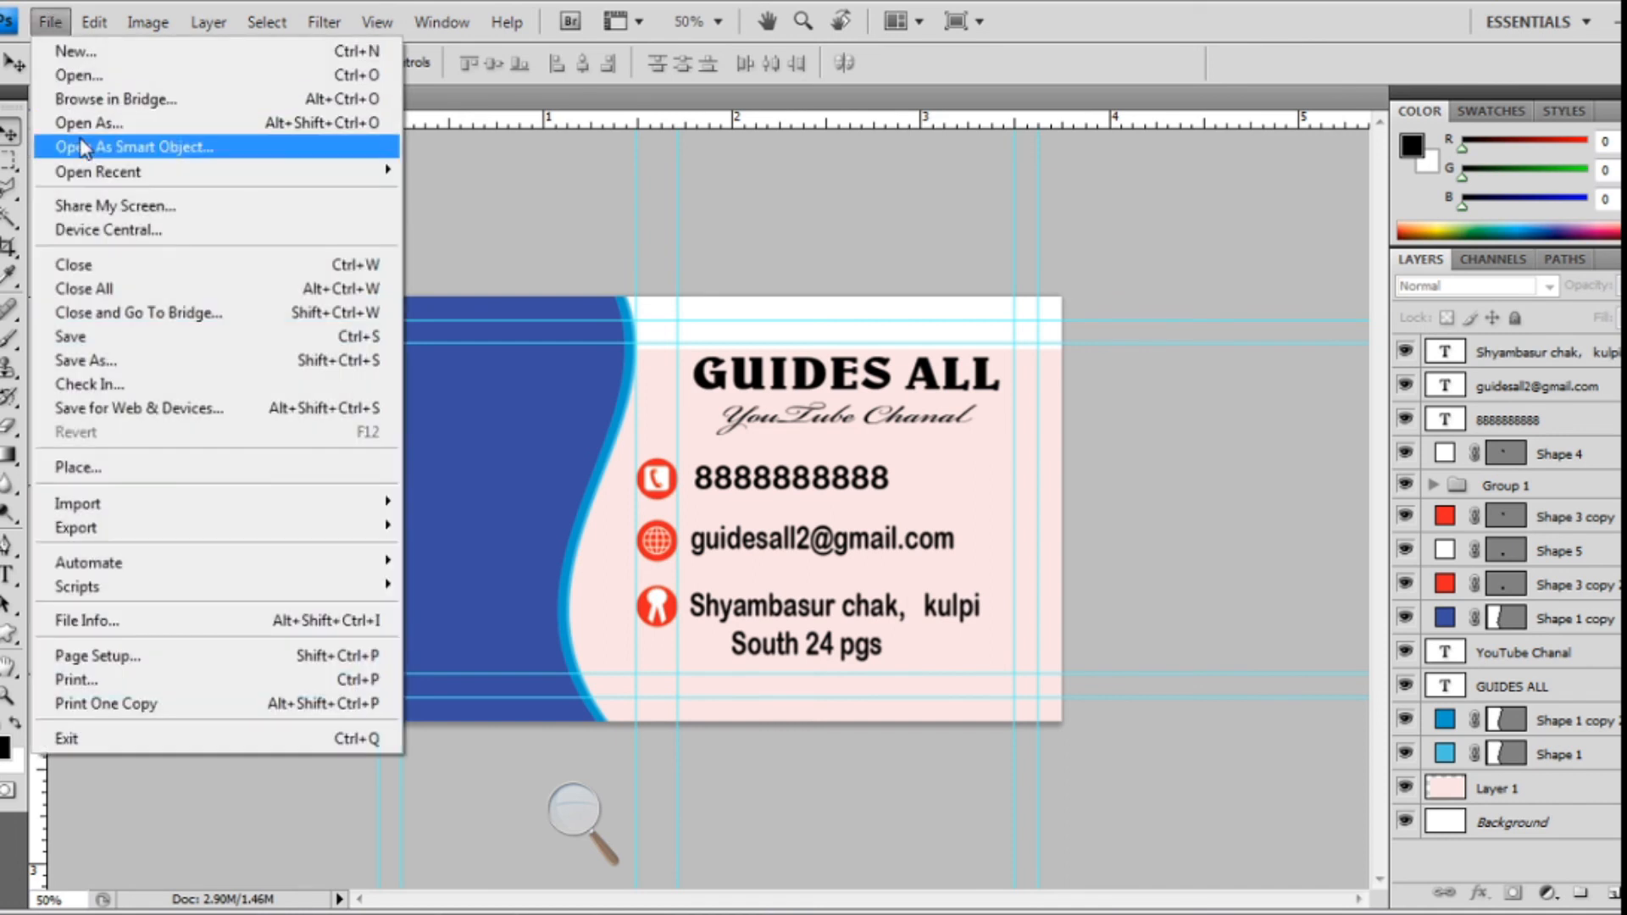
- Copy the GA logo from logo.png onto the card, close logo.png unsaved, and place it in the blue panel
click(88, 78)
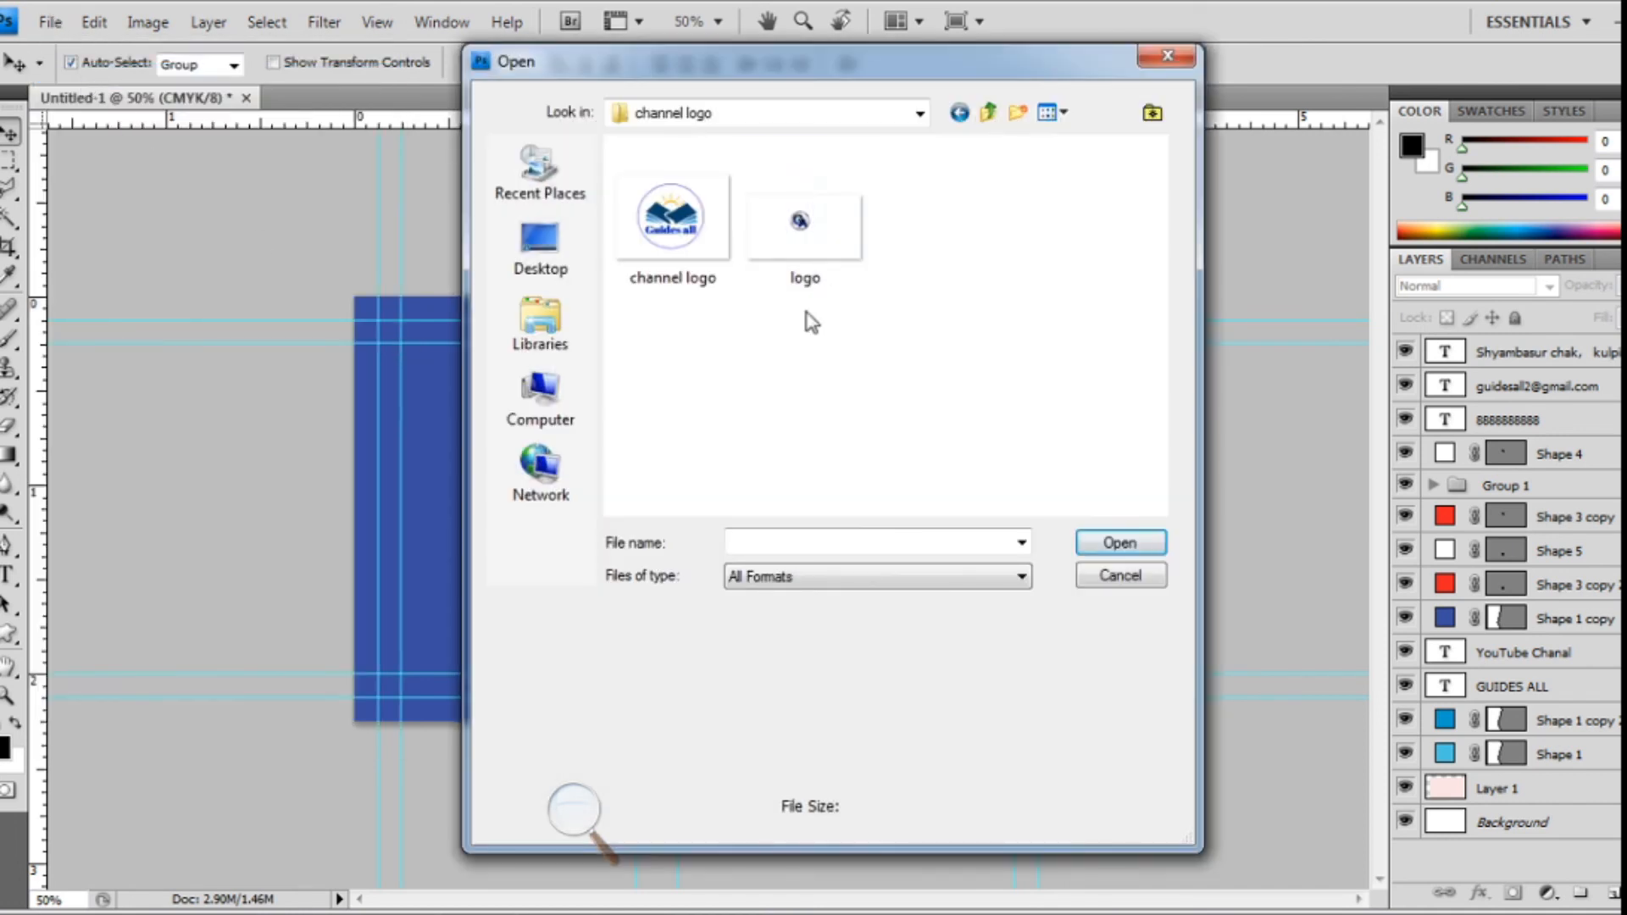
click(805, 233)
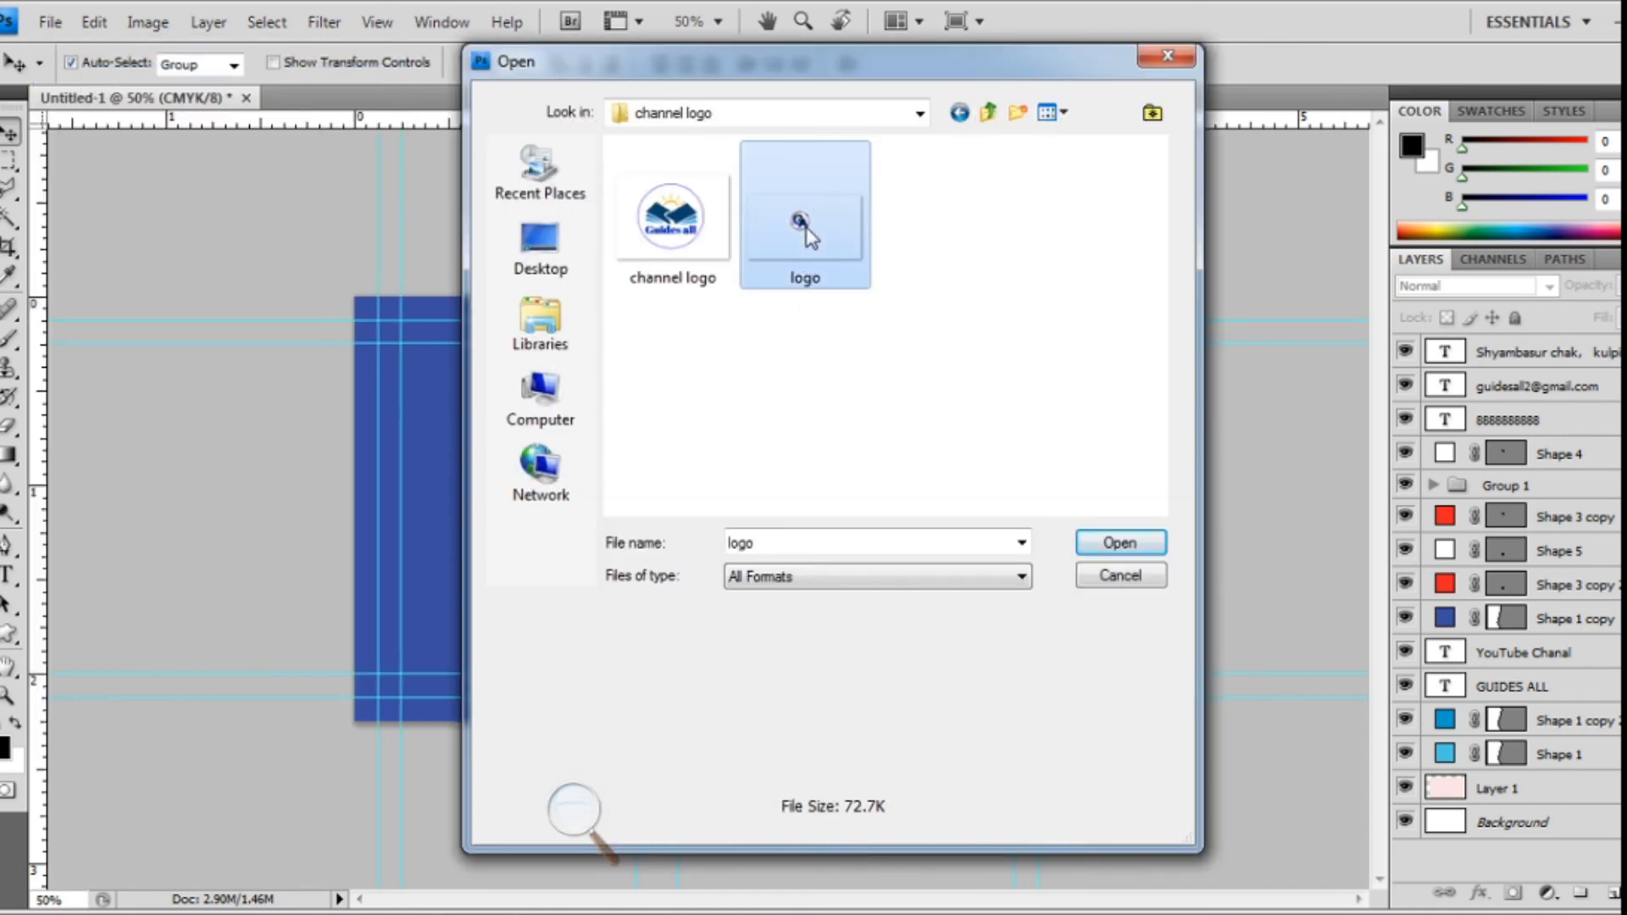
click(1110, 545)
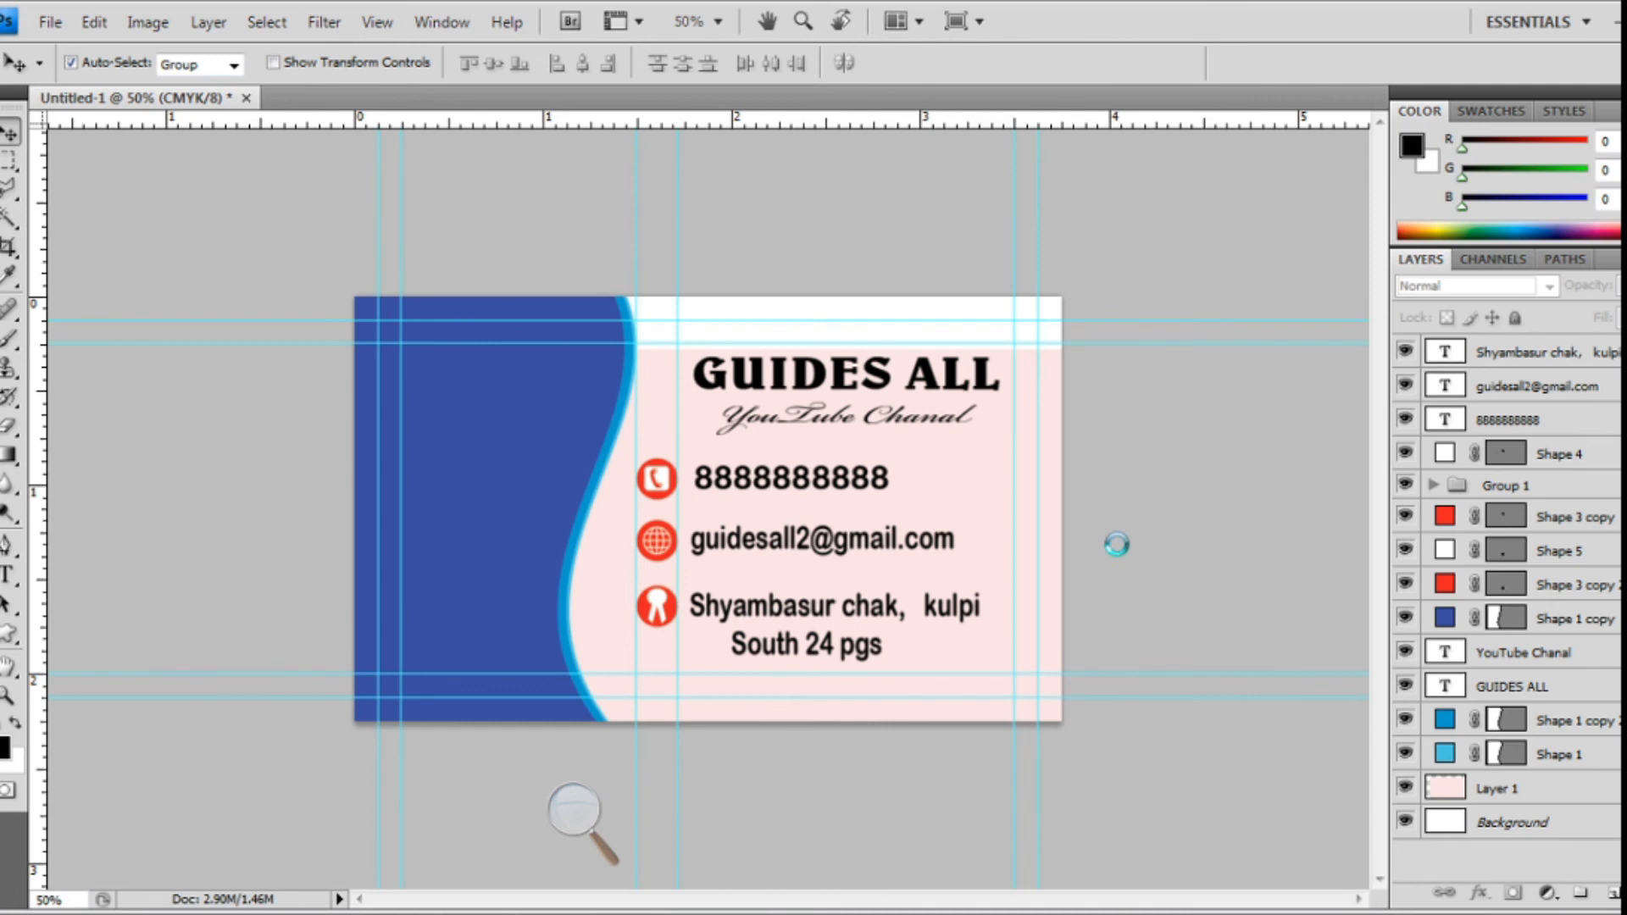
drag(445, 98, 770, 338)
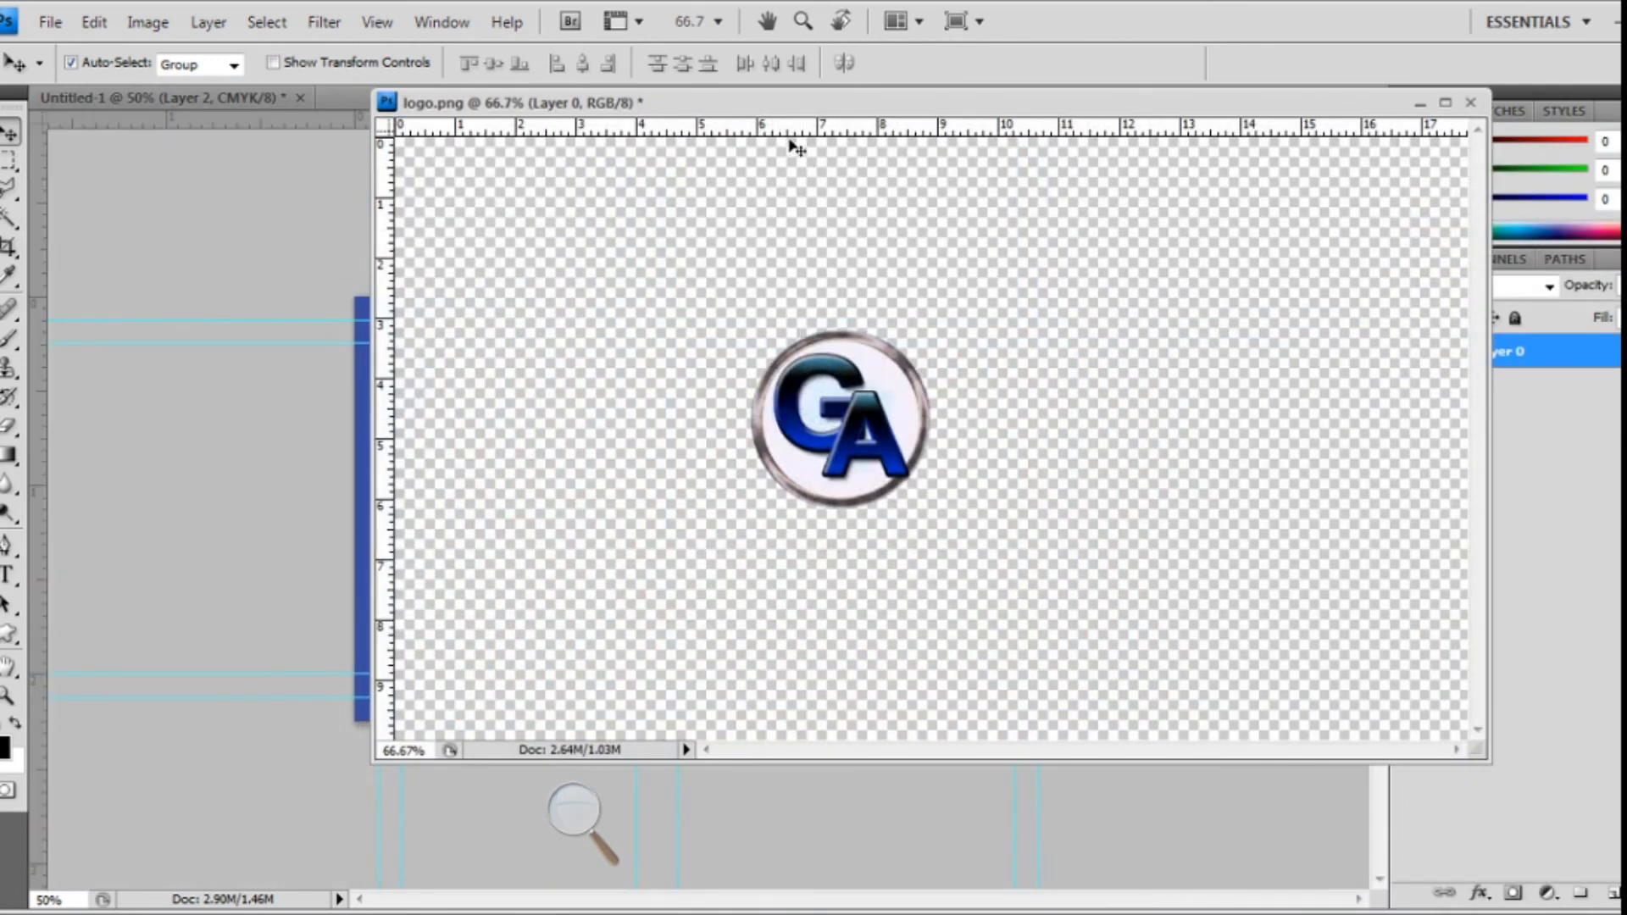
drag(537, 108, 887, 260)
drag(1210, 578, 547, 494)
drag(1393, 258, 727, 229)
click(1157, 229)
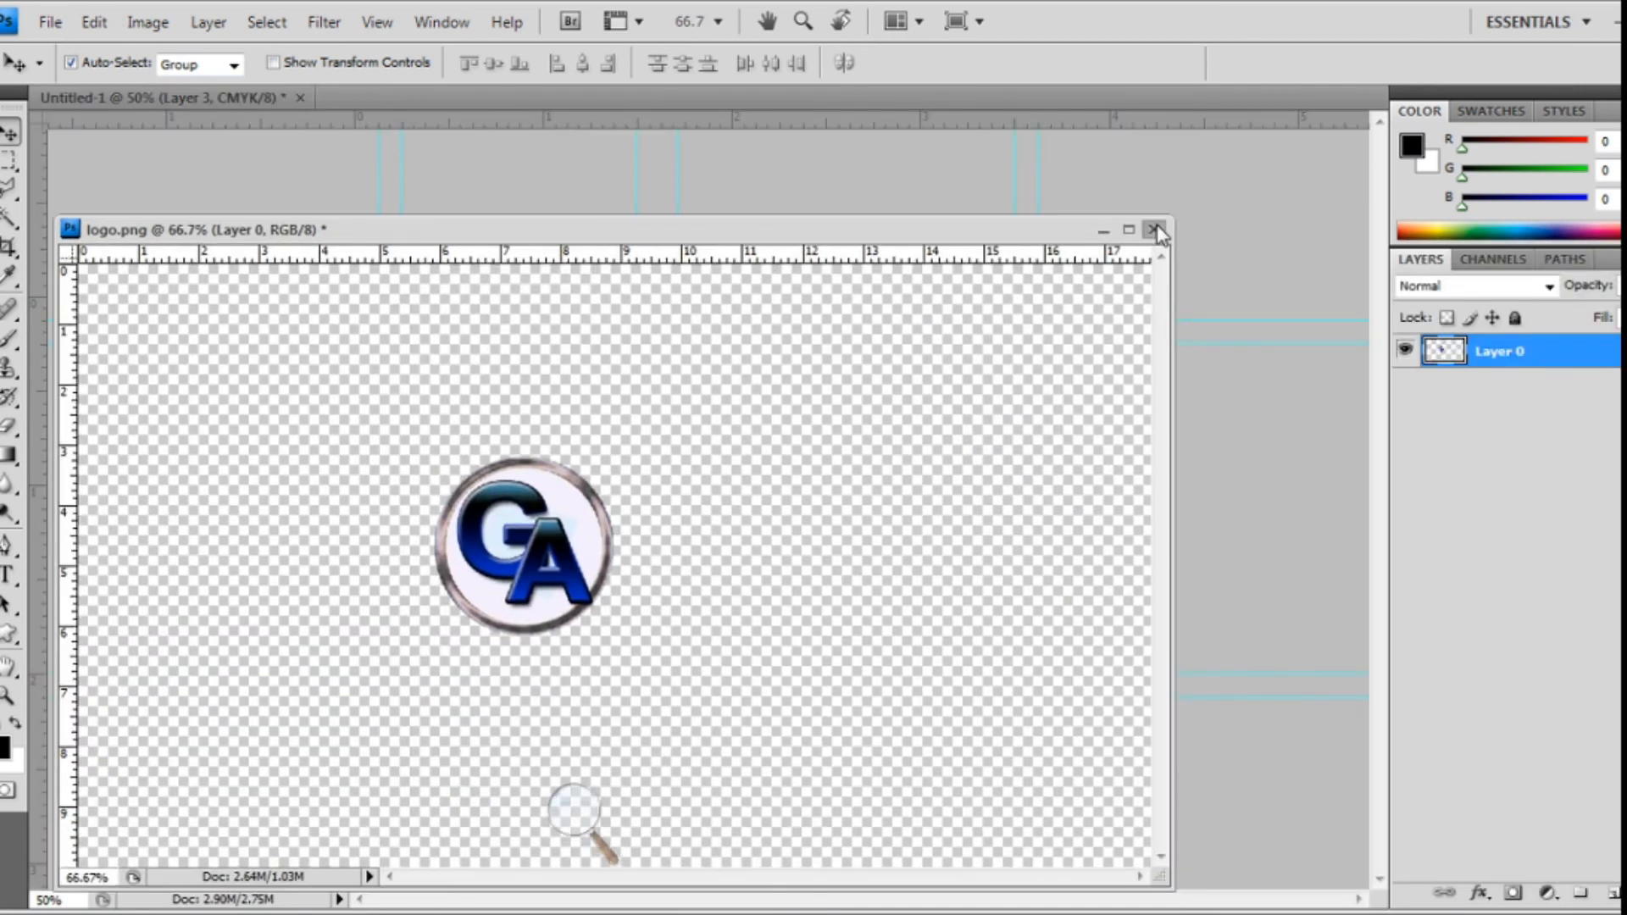
click(844, 370)
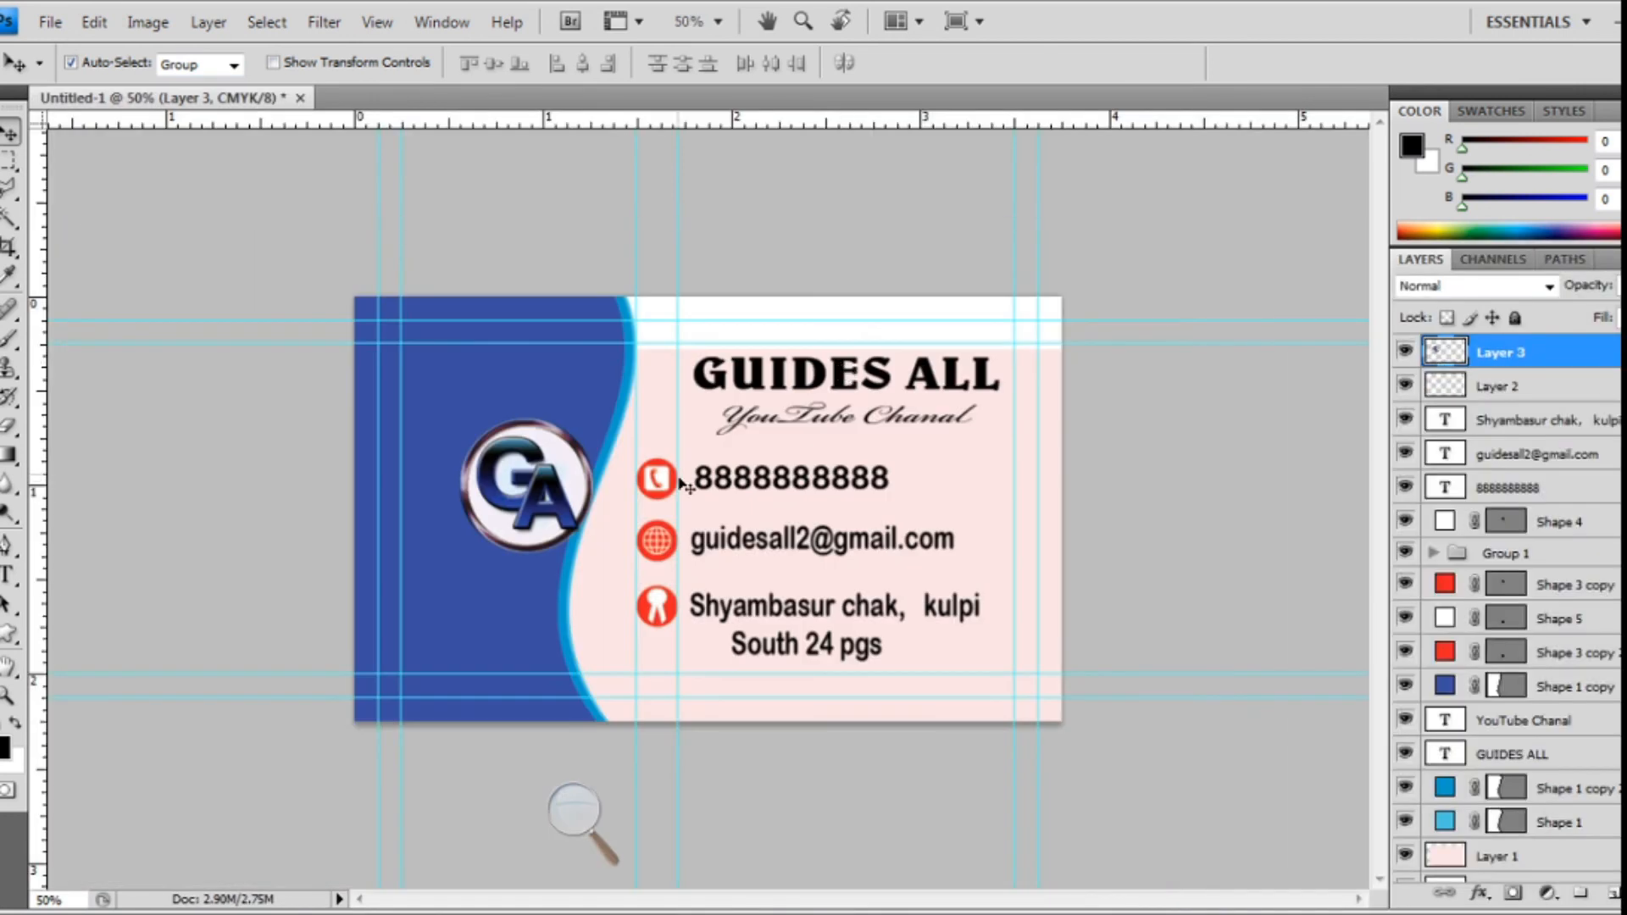
drag(539, 480, 474, 432)
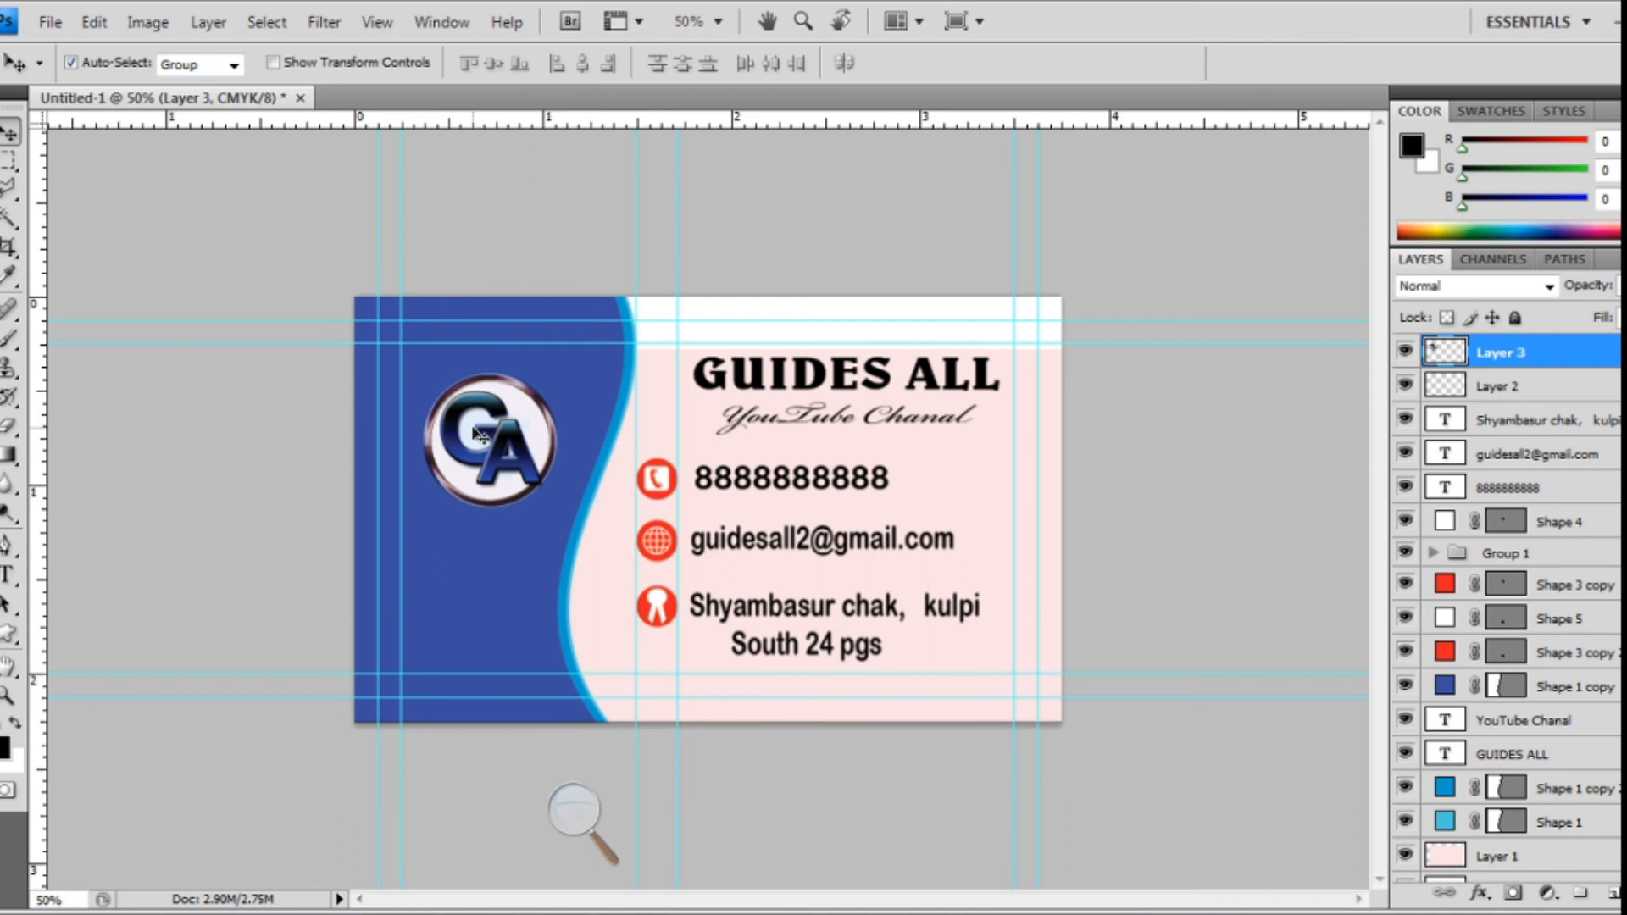
- Type '2020' below the GA logo and colour it white
key(t)
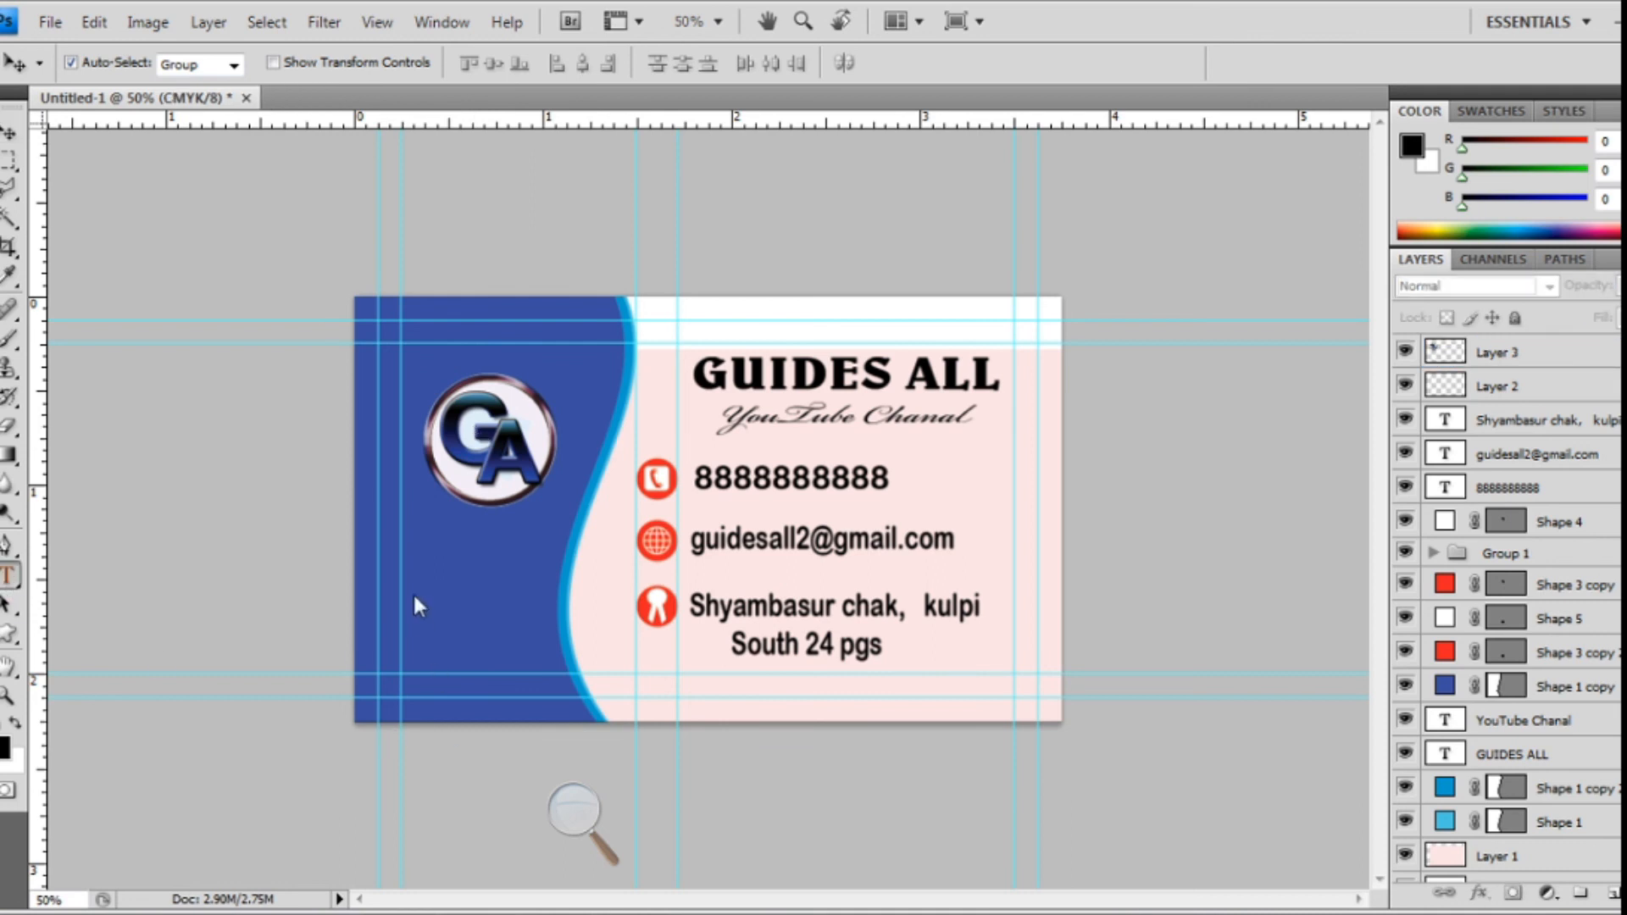
click(425, 543)
text(2020)
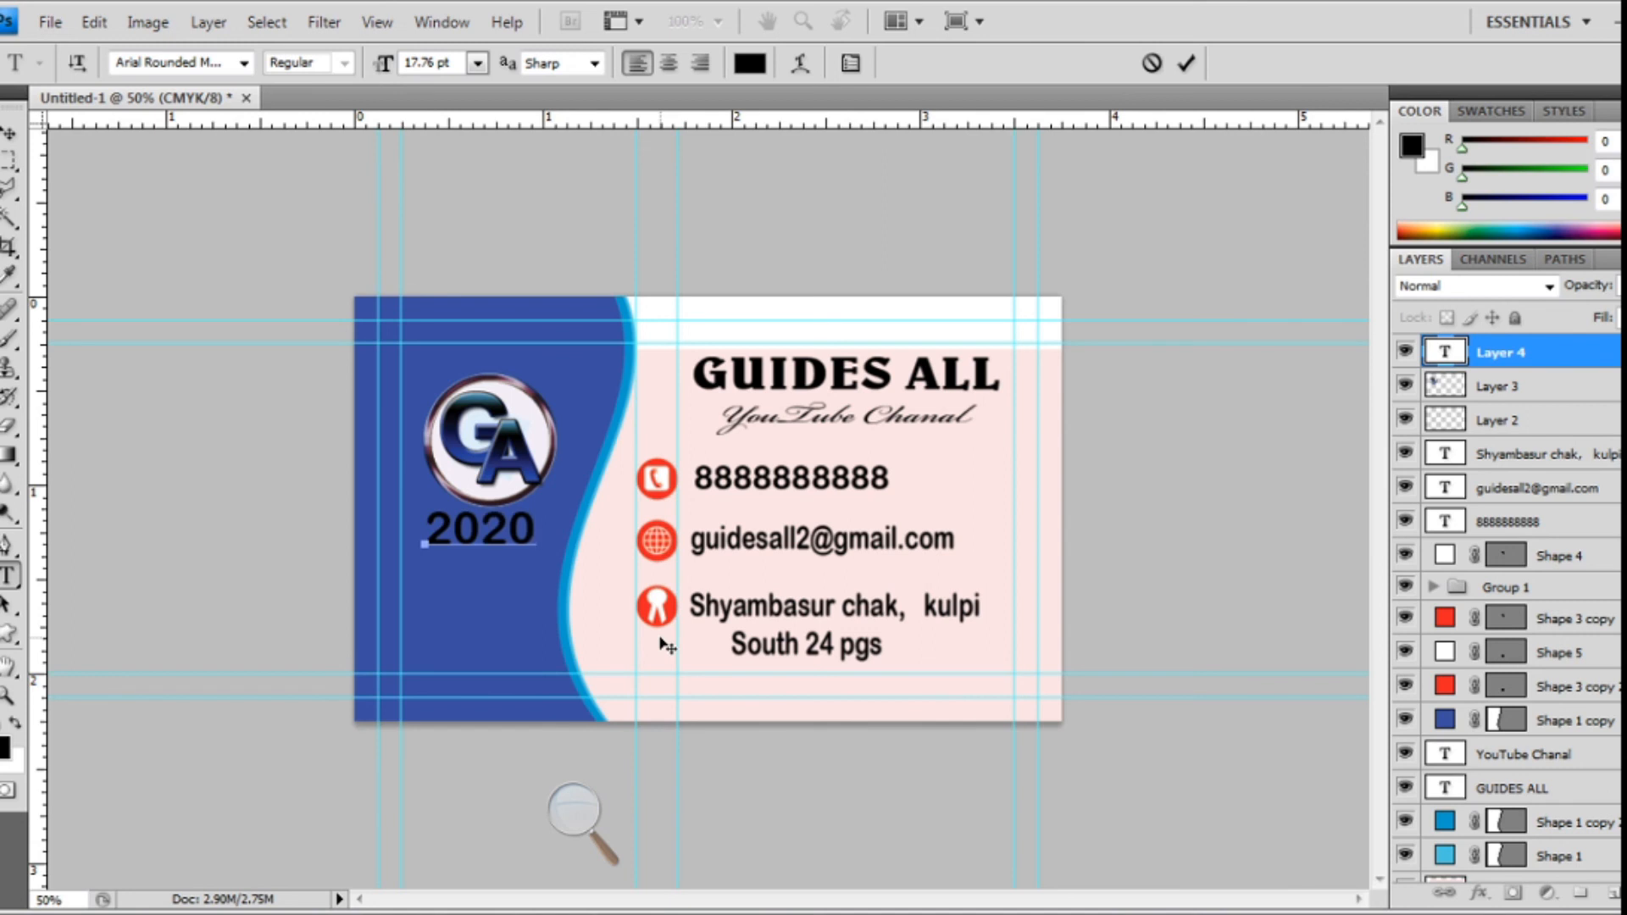
drag(538, 531, 414, 506)
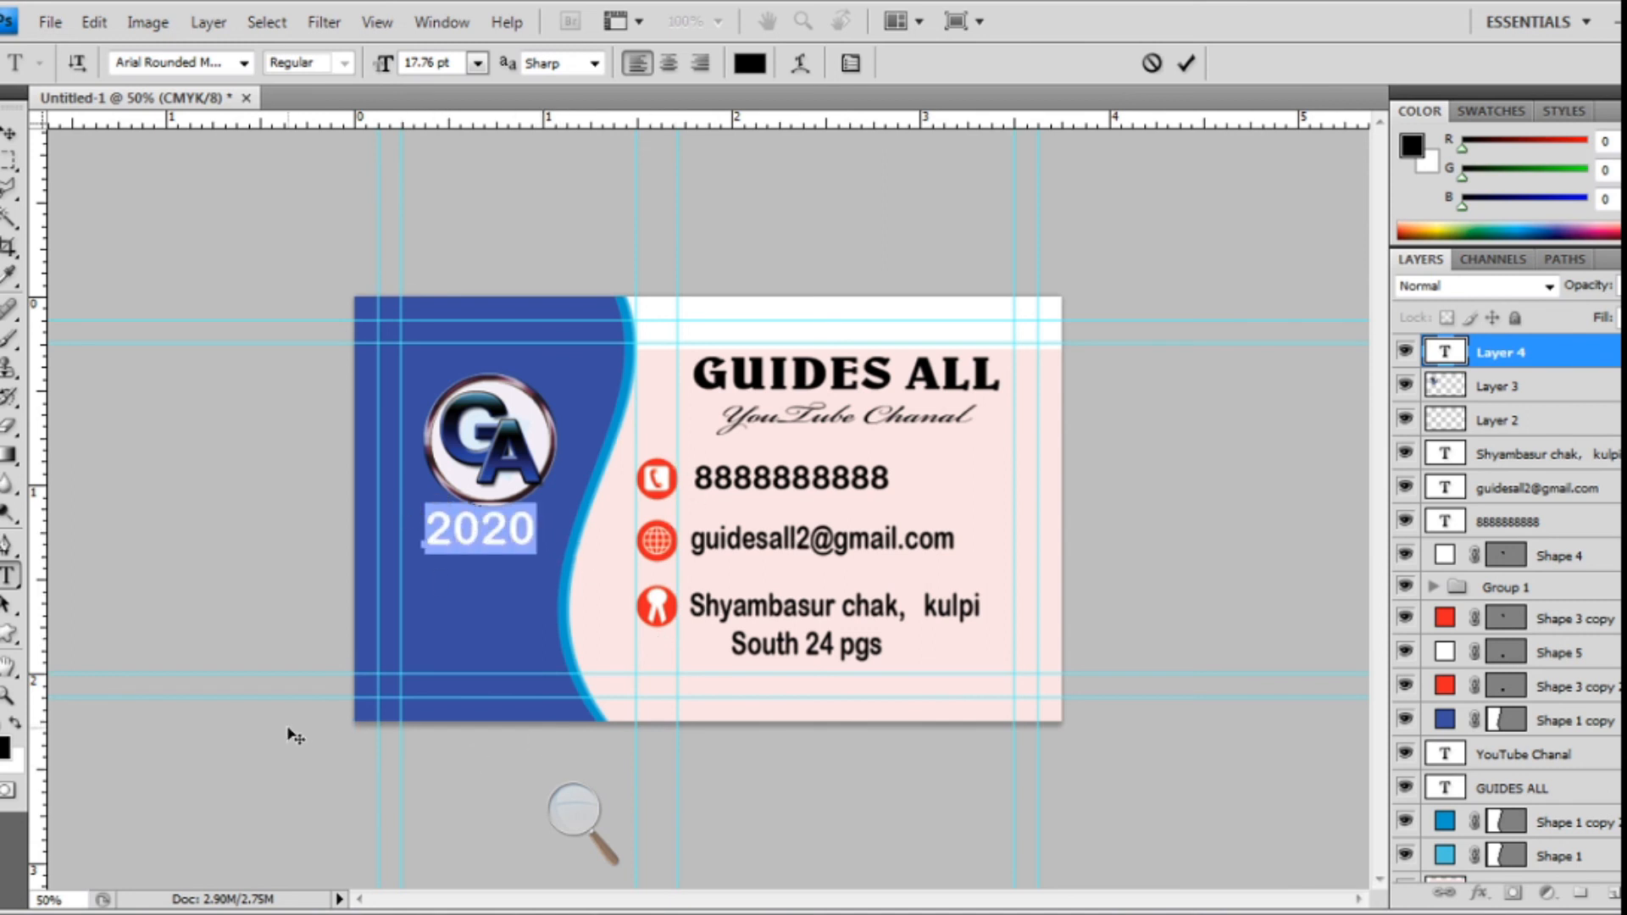
click(752, 64)
drag(722, 464, 662, 411)
click(1220, 395)
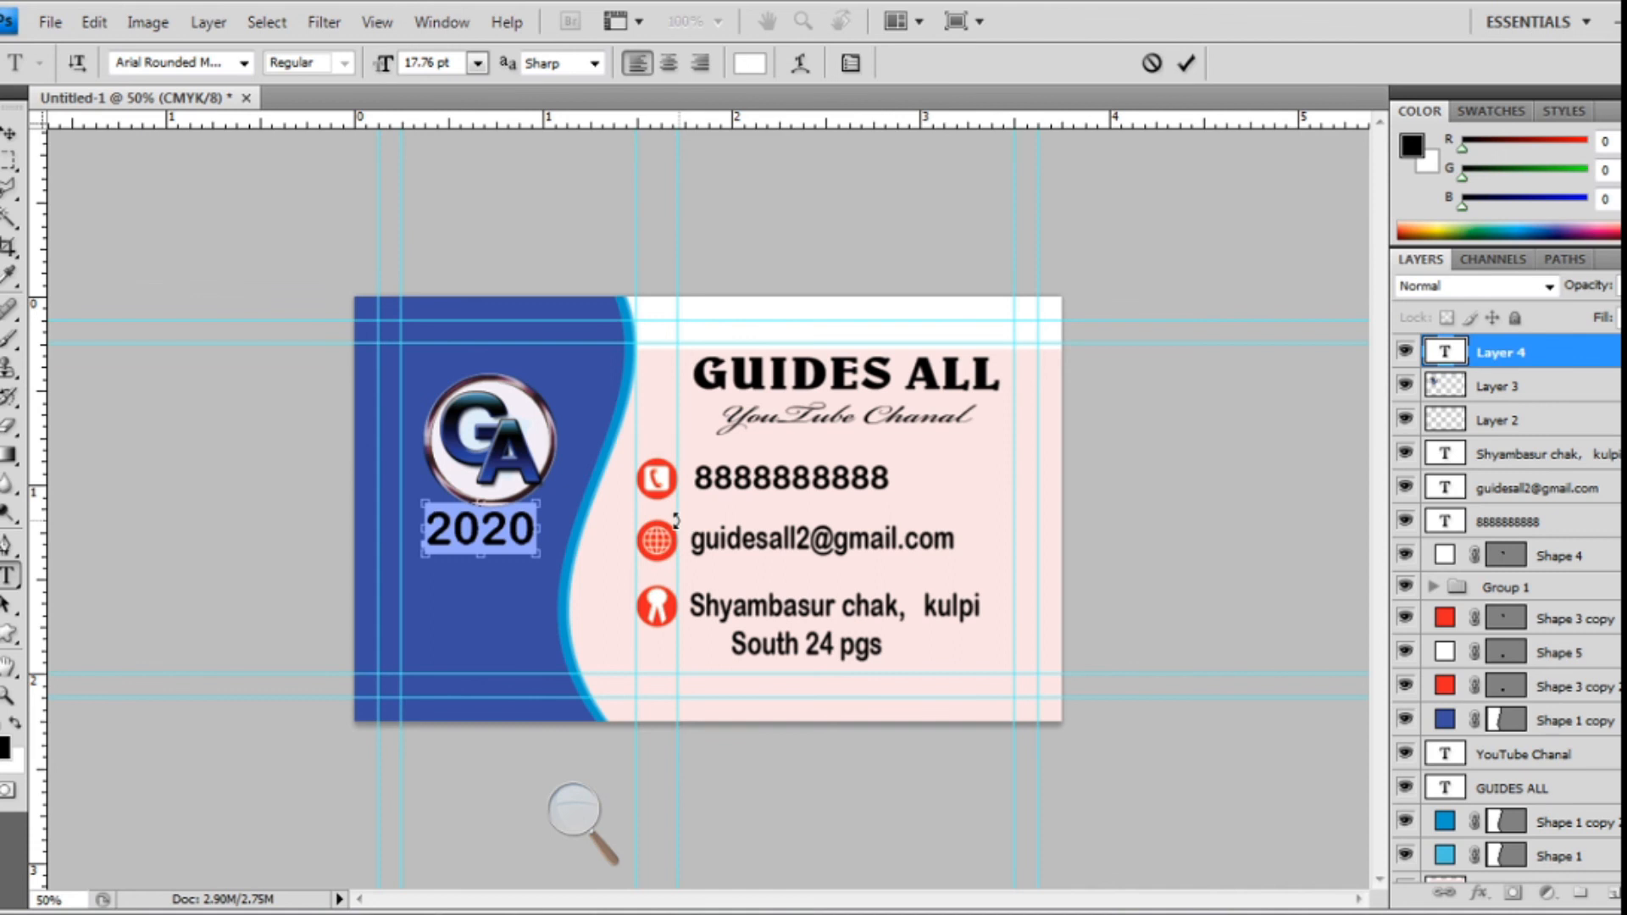
key(ctrl+t)
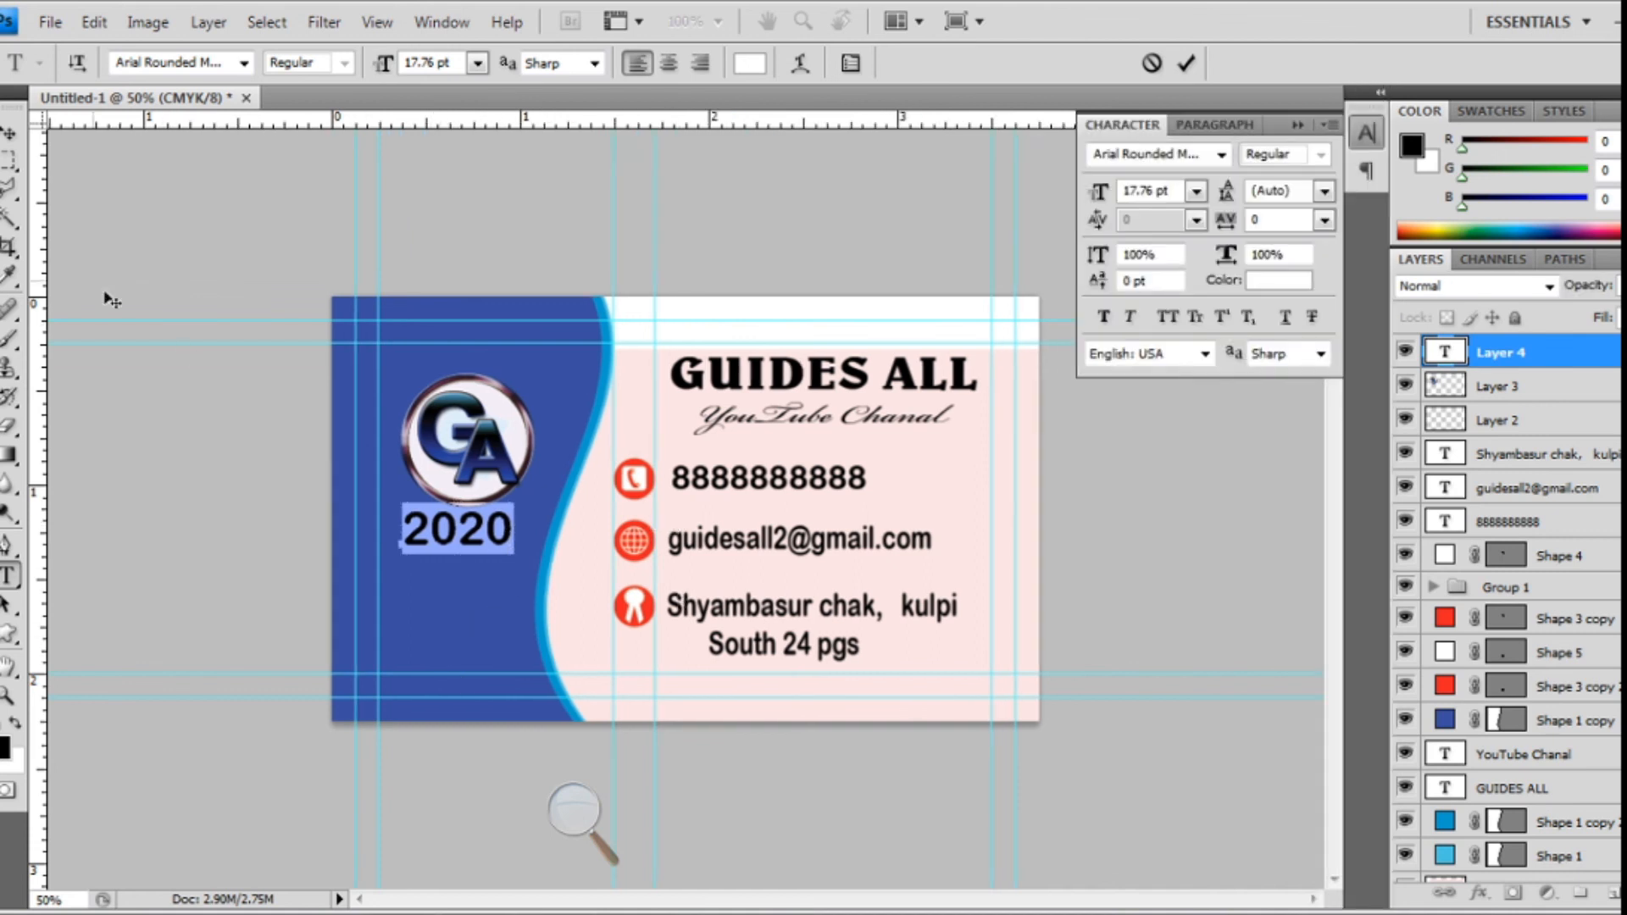
click(10, 134)
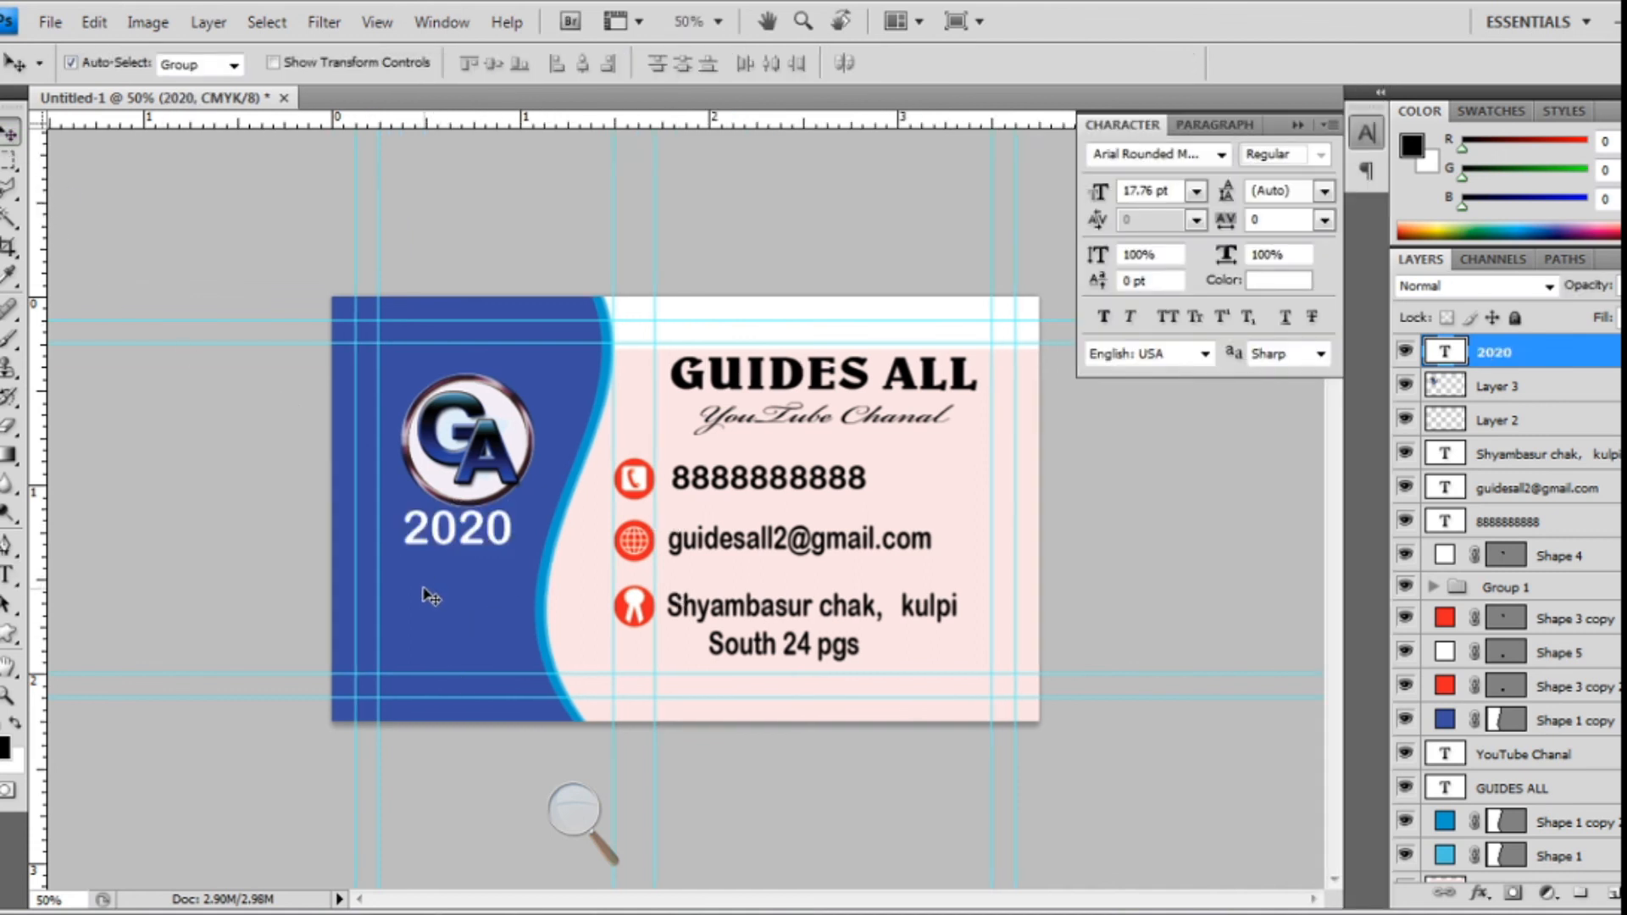
- Shrink the 2020 text to 58.6% × 44.7% and centre it under the logo
key(ctrl+t)
drag(507, 563, 464, 533)
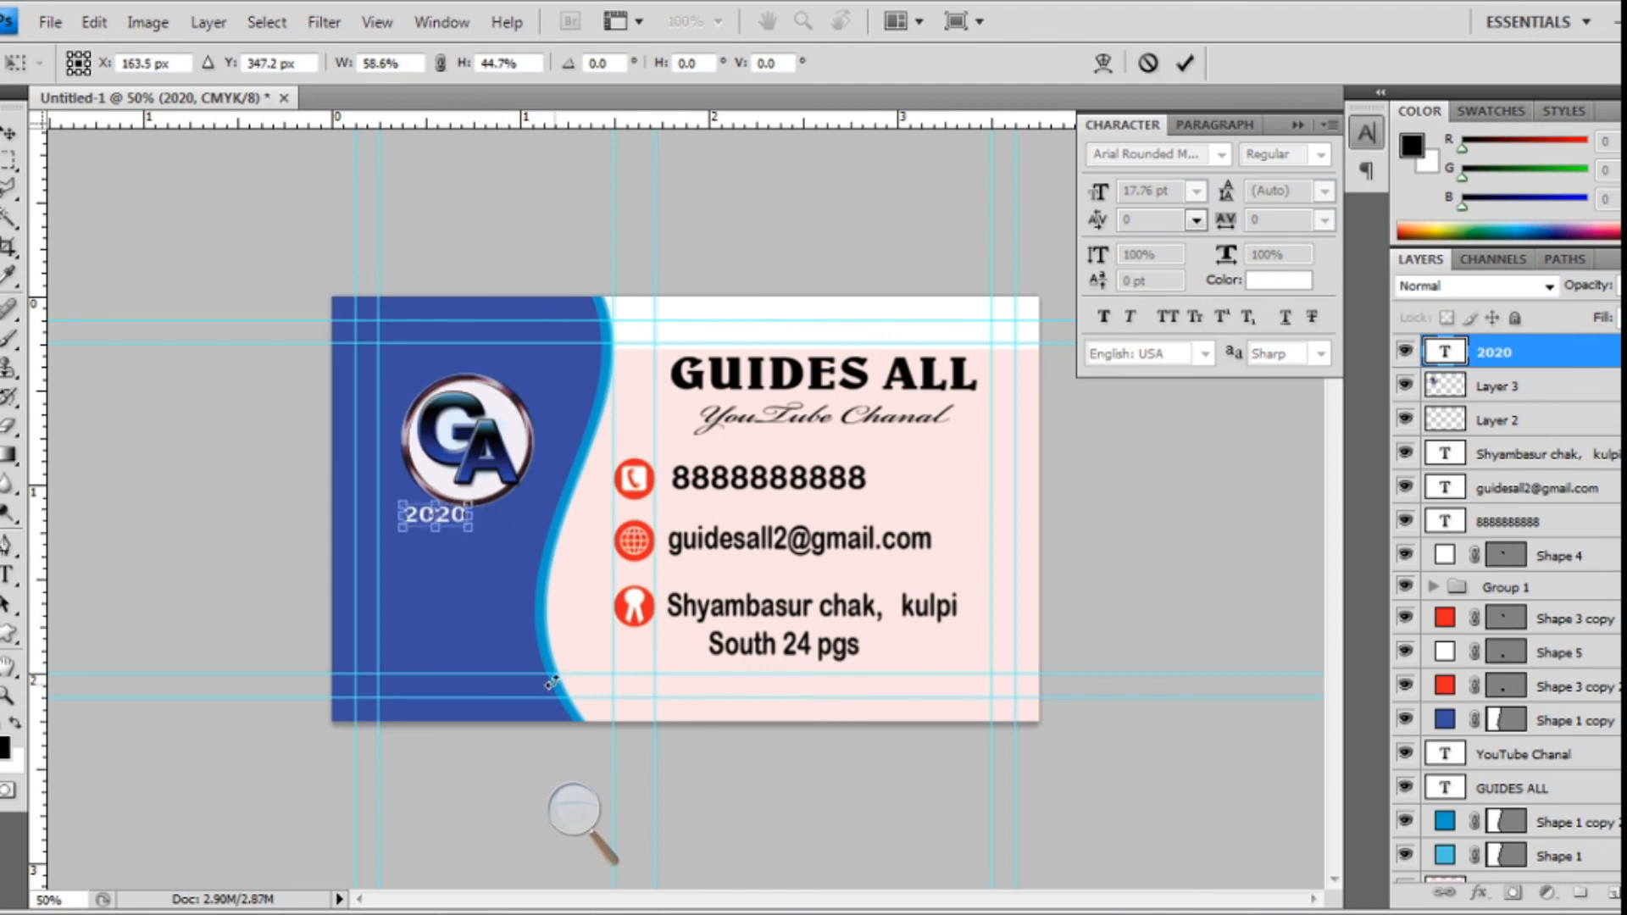
key(ctrl+plus)
key(ctrl+plus)
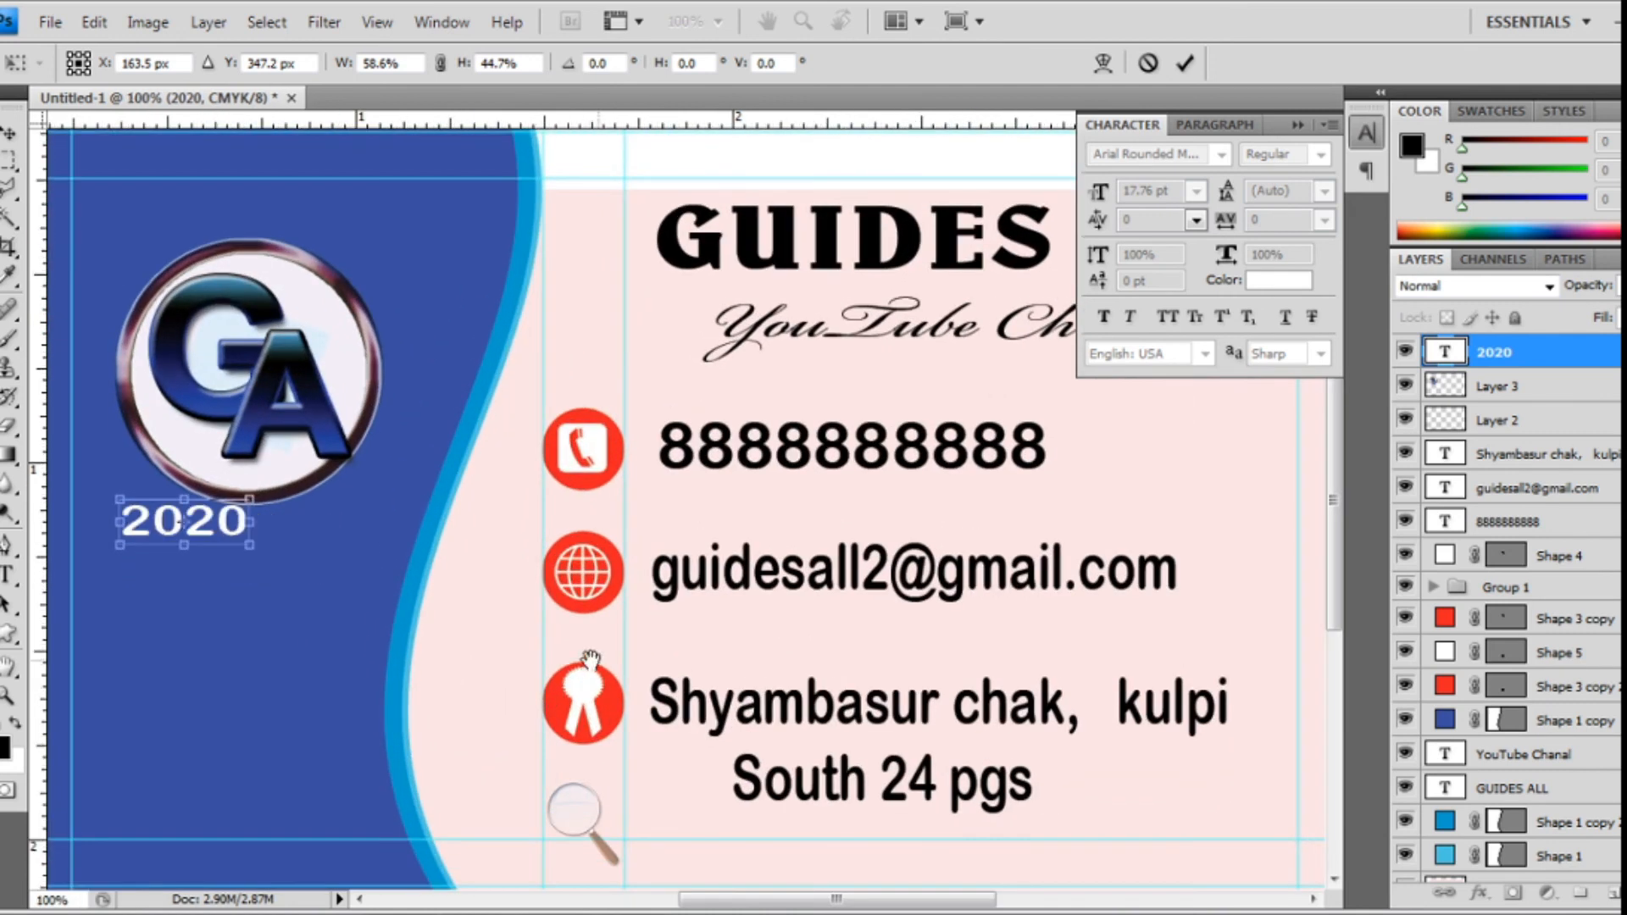
drag(275, 603, 425, 619)
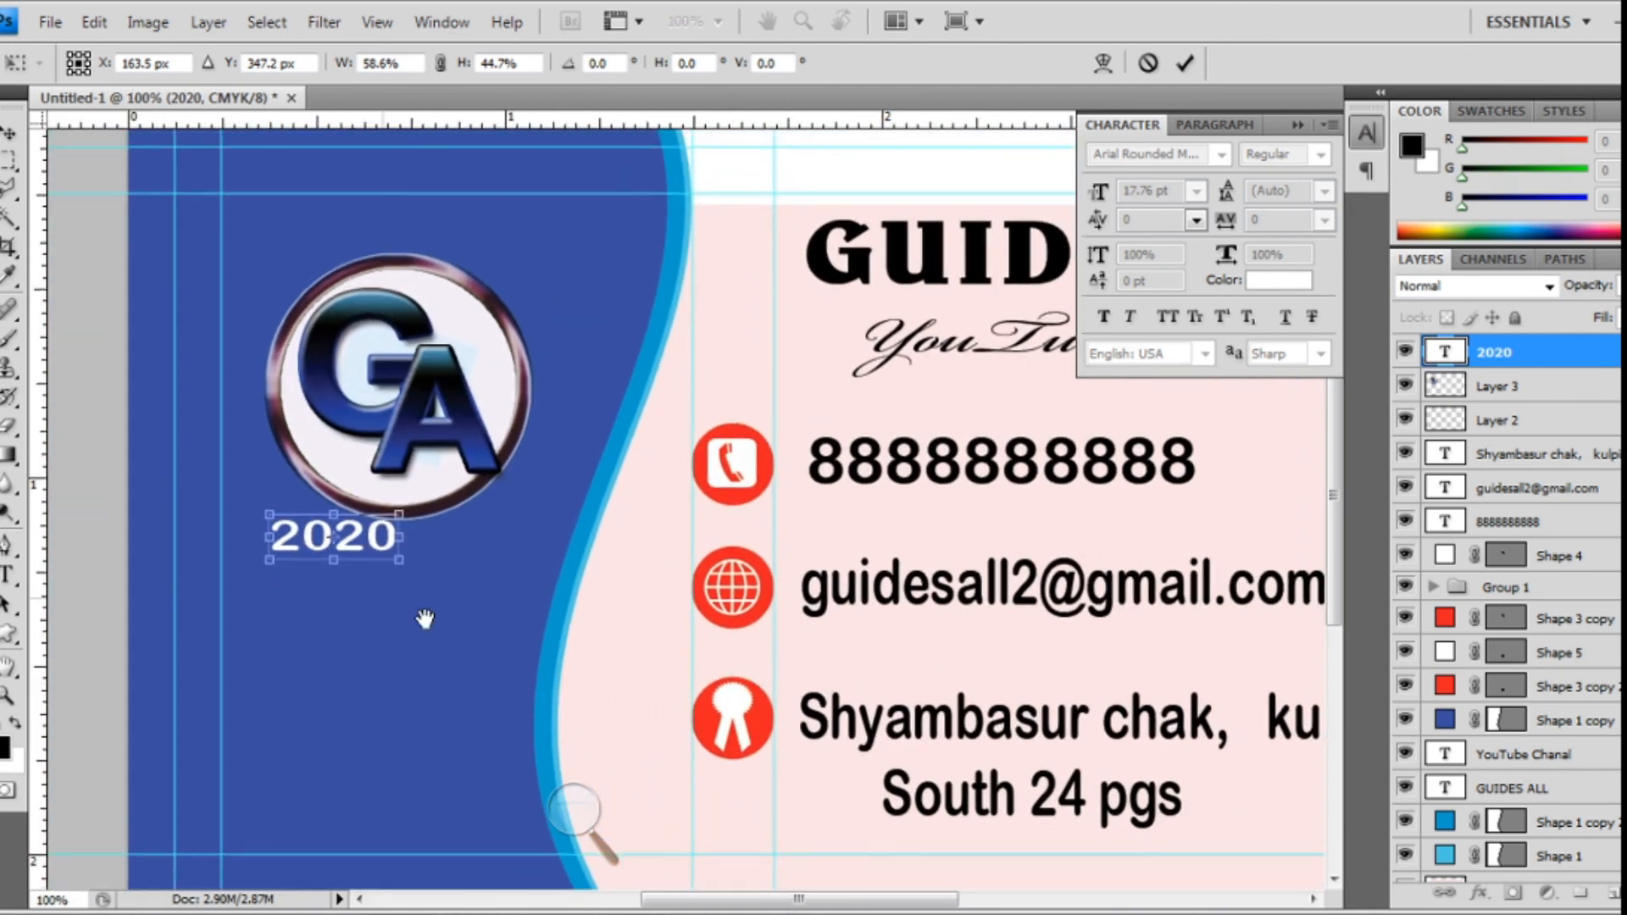
drag(358, 540, 416, 561)
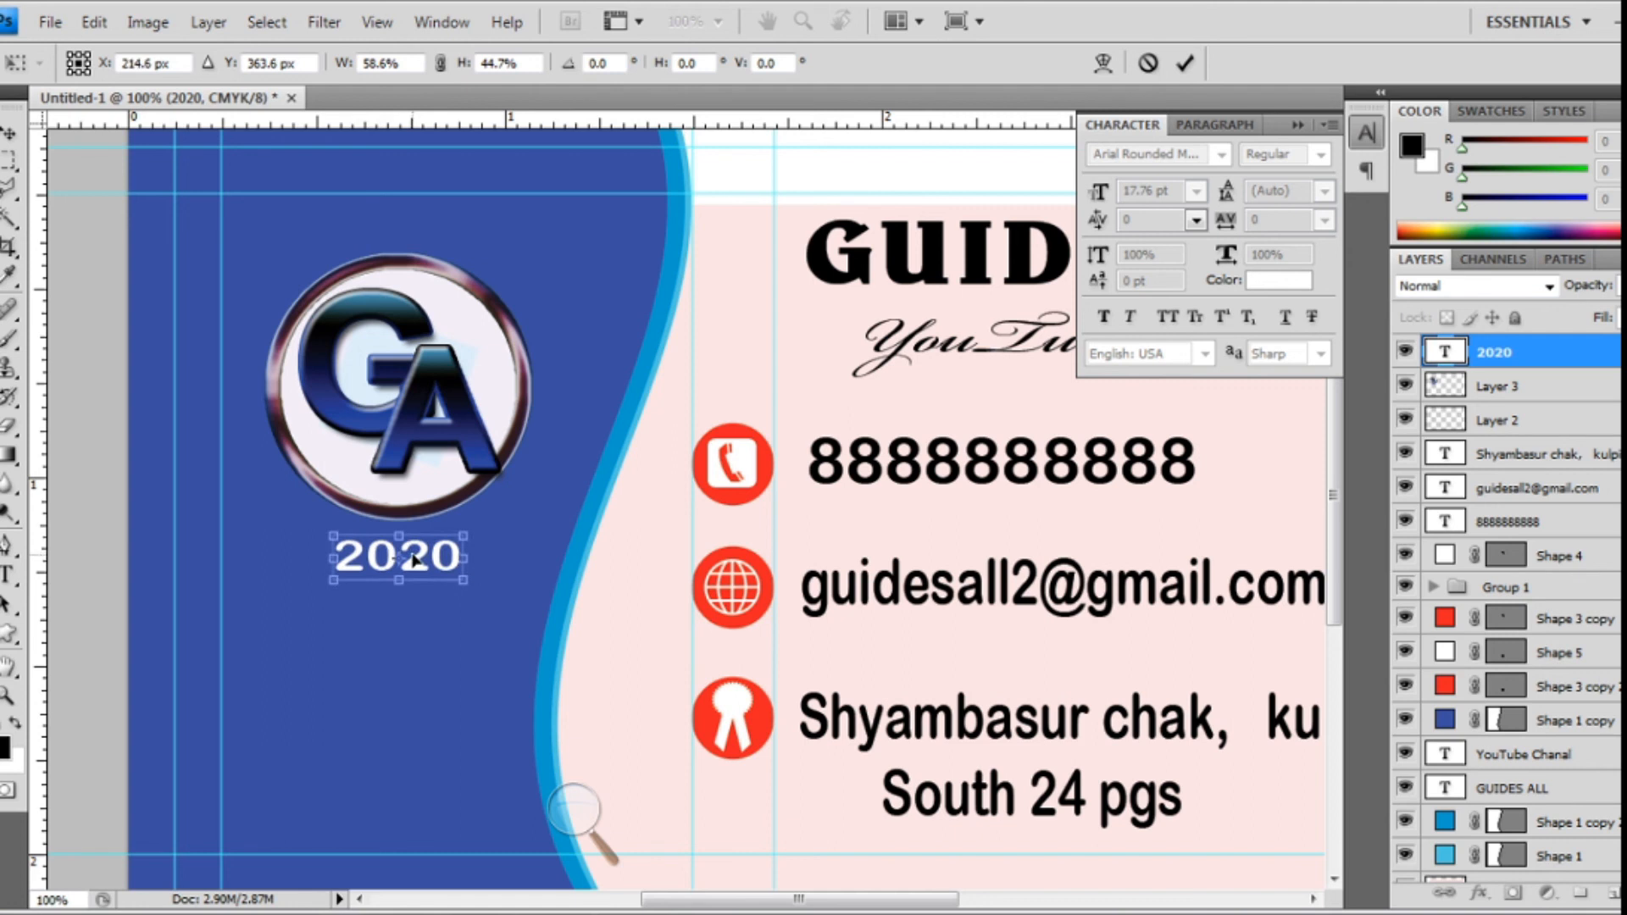
key(Return)
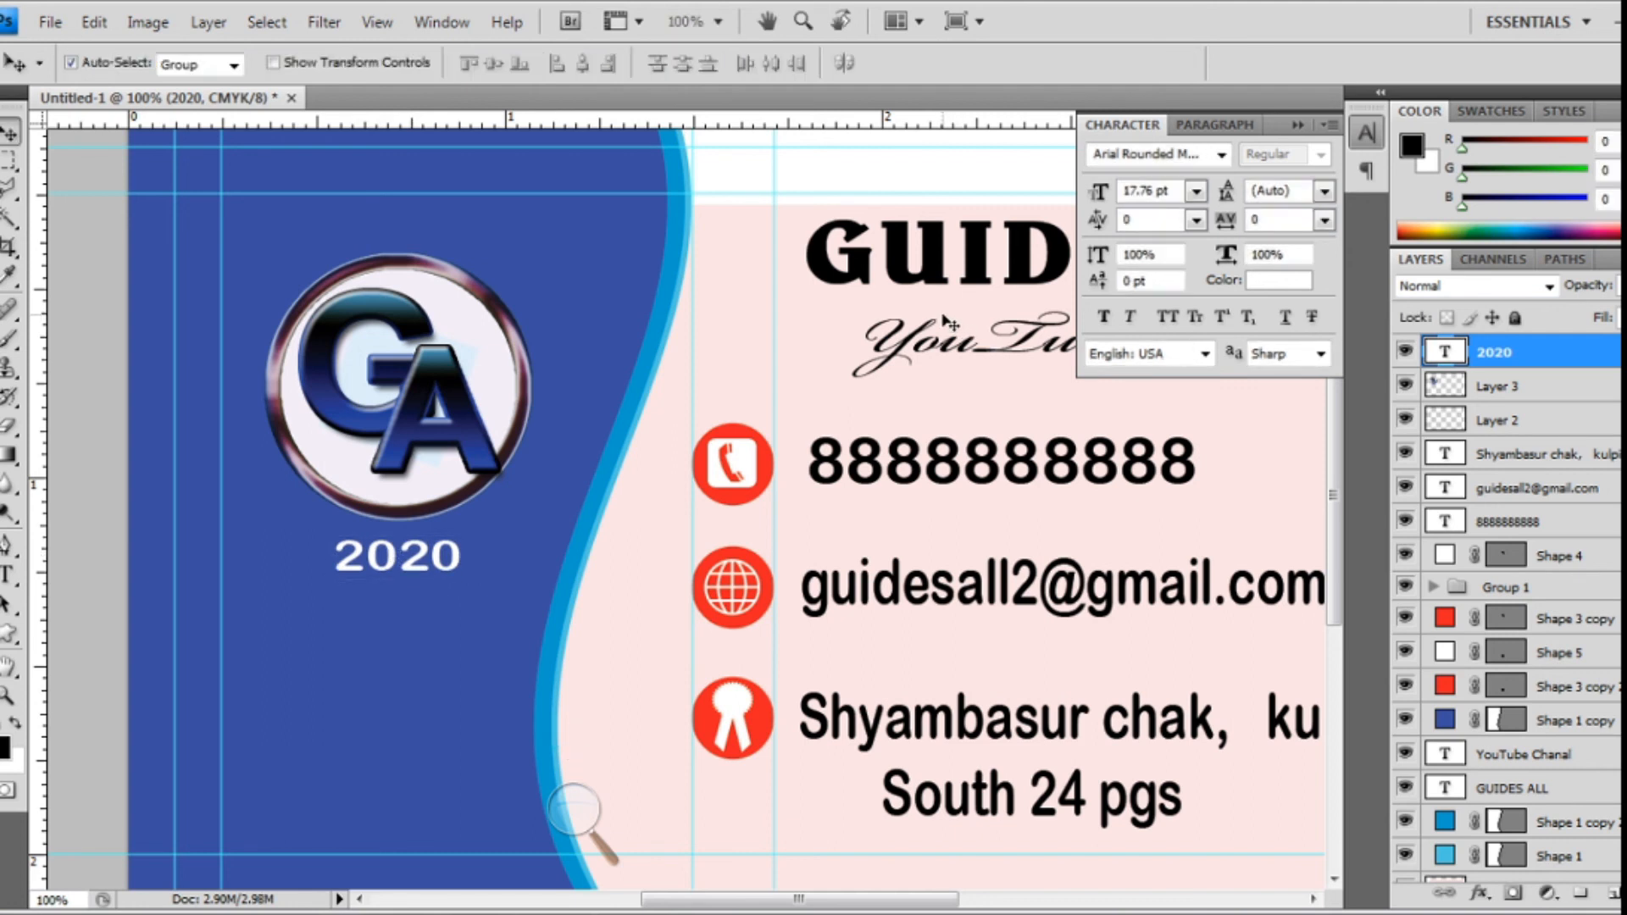
key(ctrl+minus)
key(ctrl+minus)
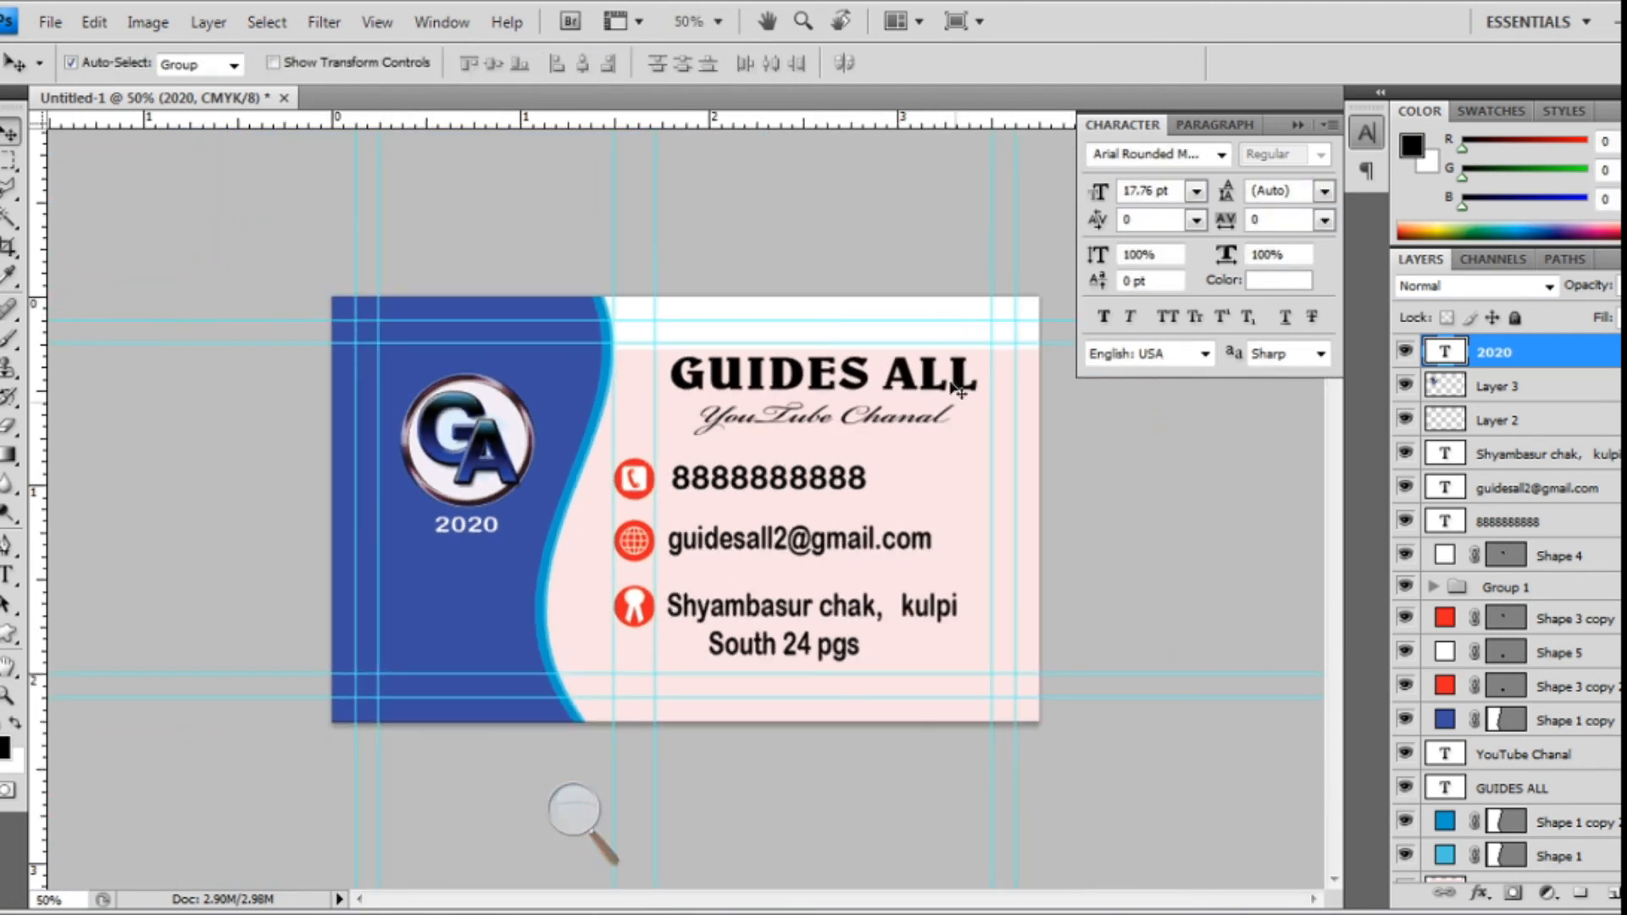
click(1113, 506)
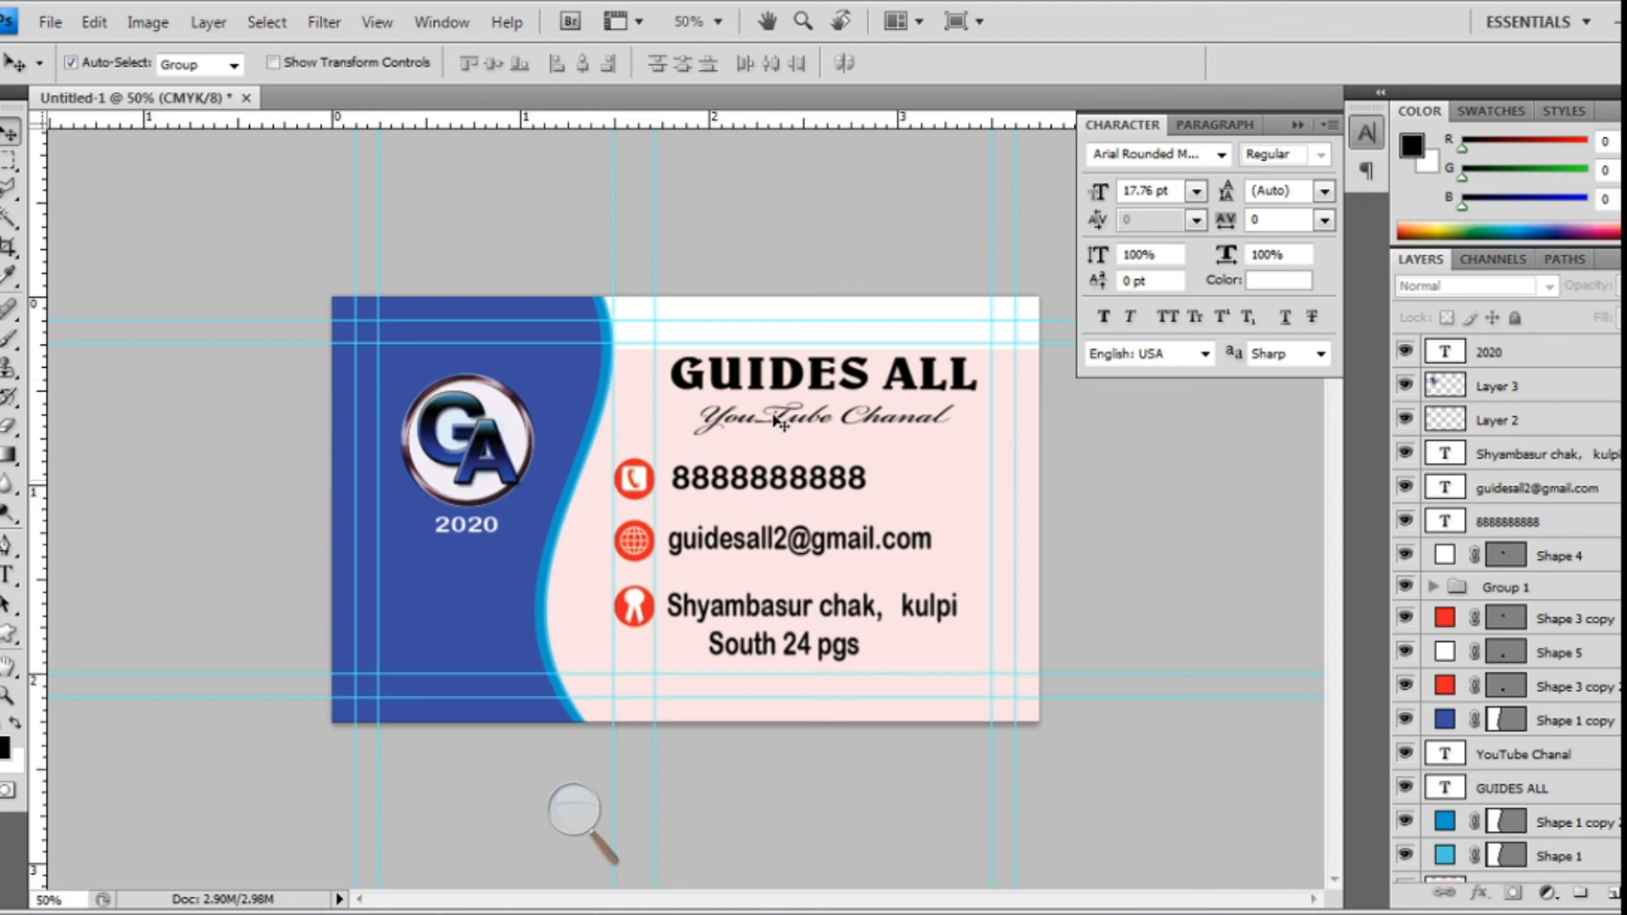
- Move pink Layer 1 upward and stretch its top edge to about 103.8% height
click(969, 477)
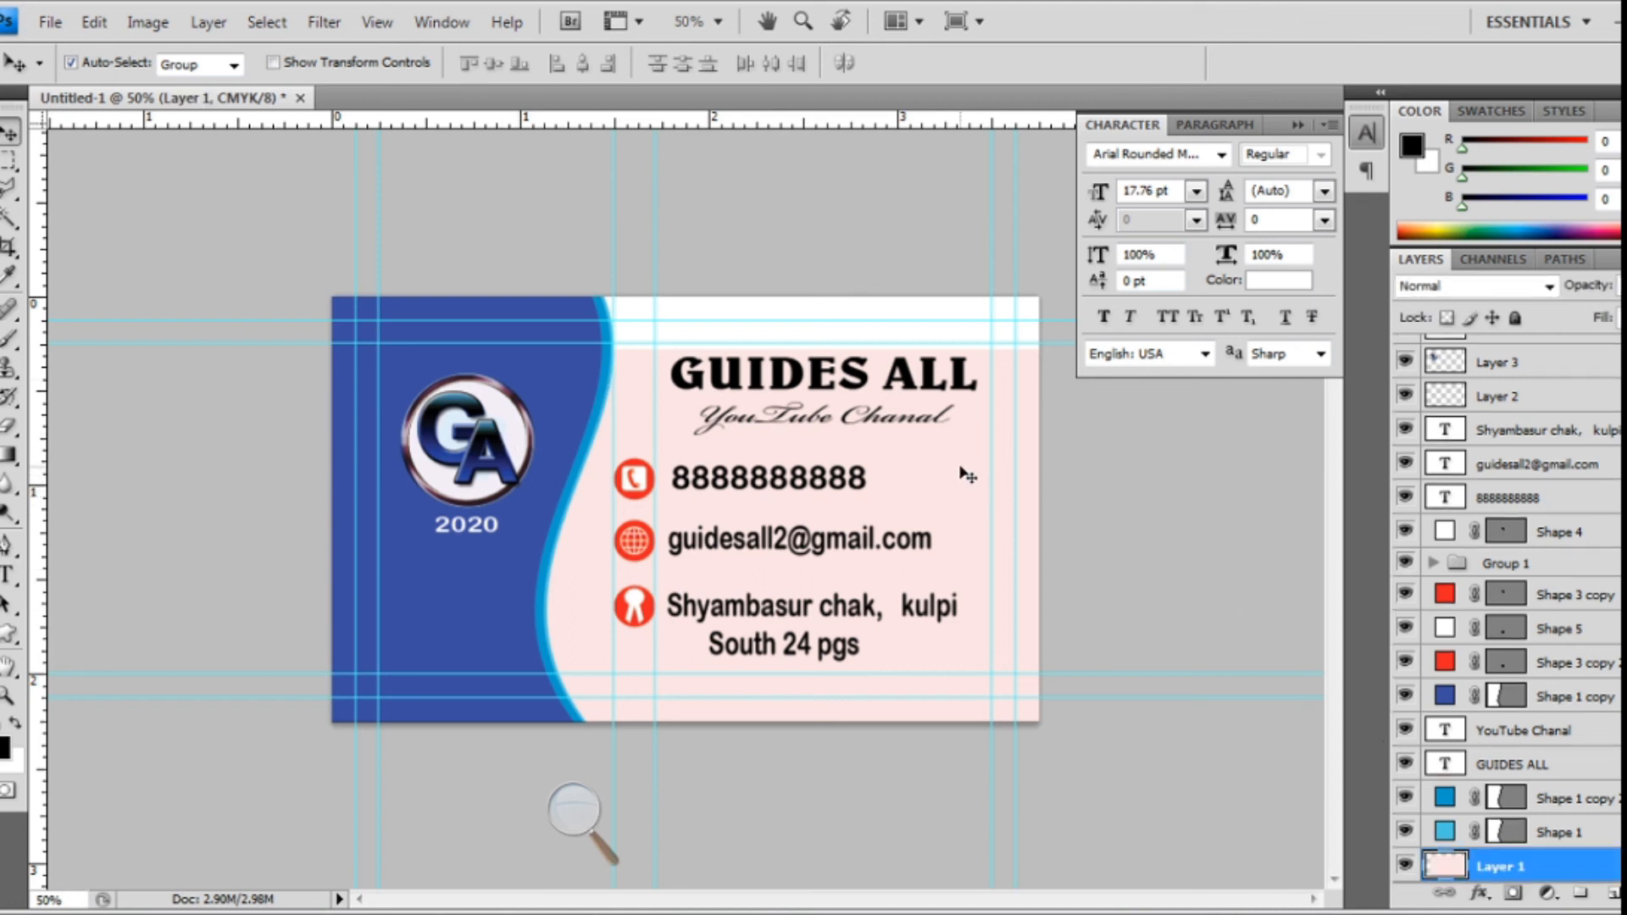
drag(967, 467, 949, 414)
drag(964, 480, 956, 501)
key(ctrl+t)
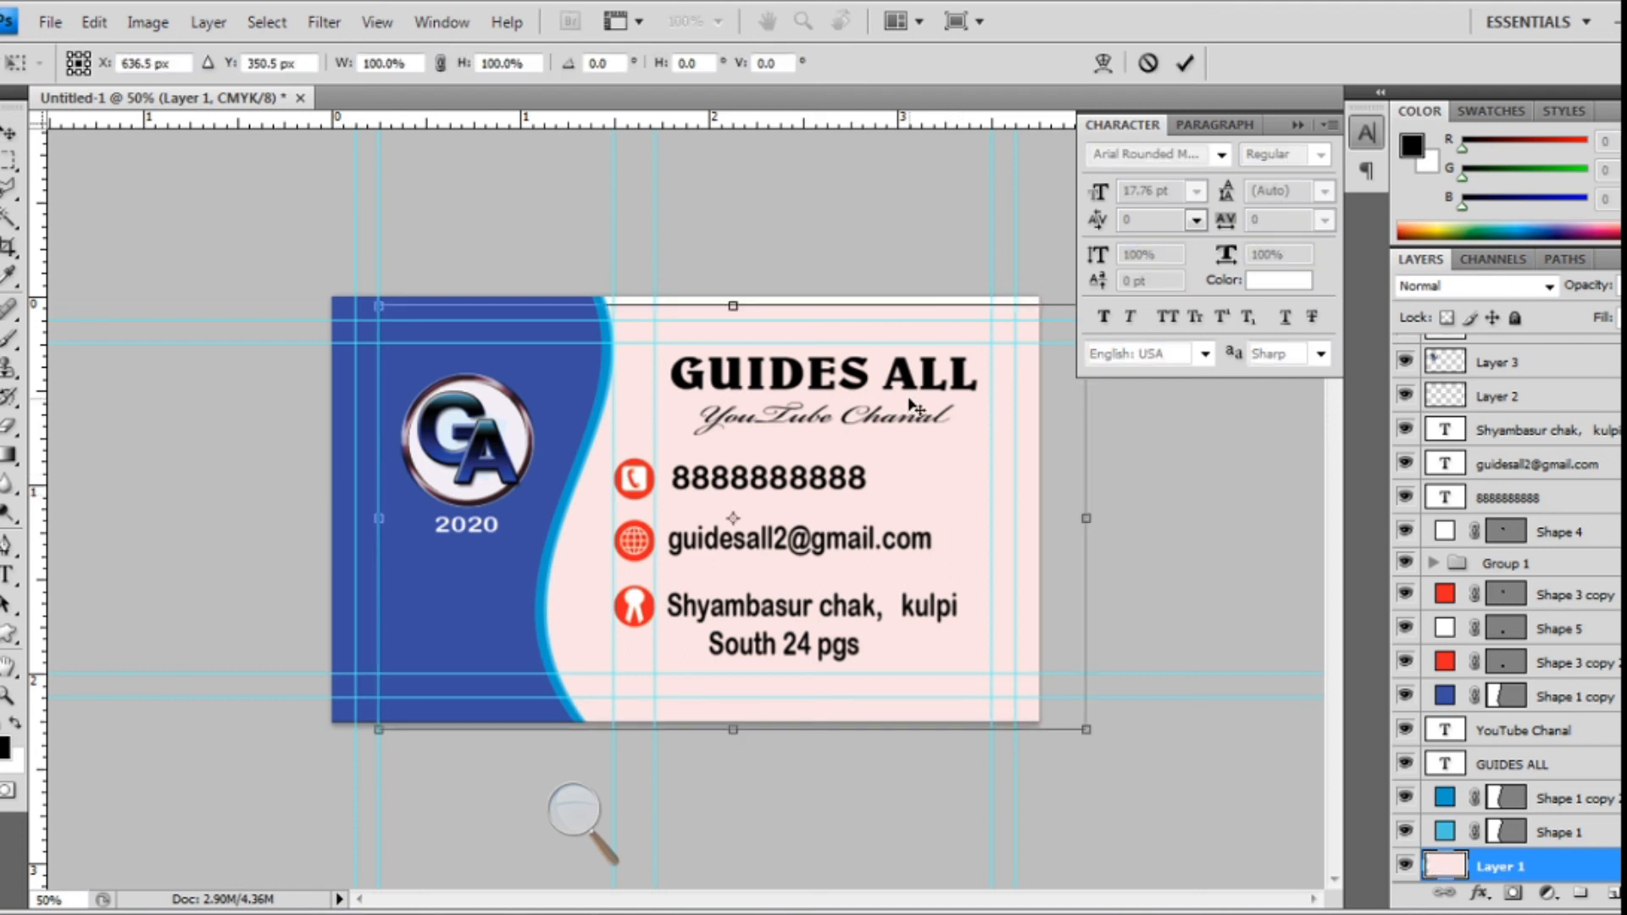
drag(749, 298, 750, 280)
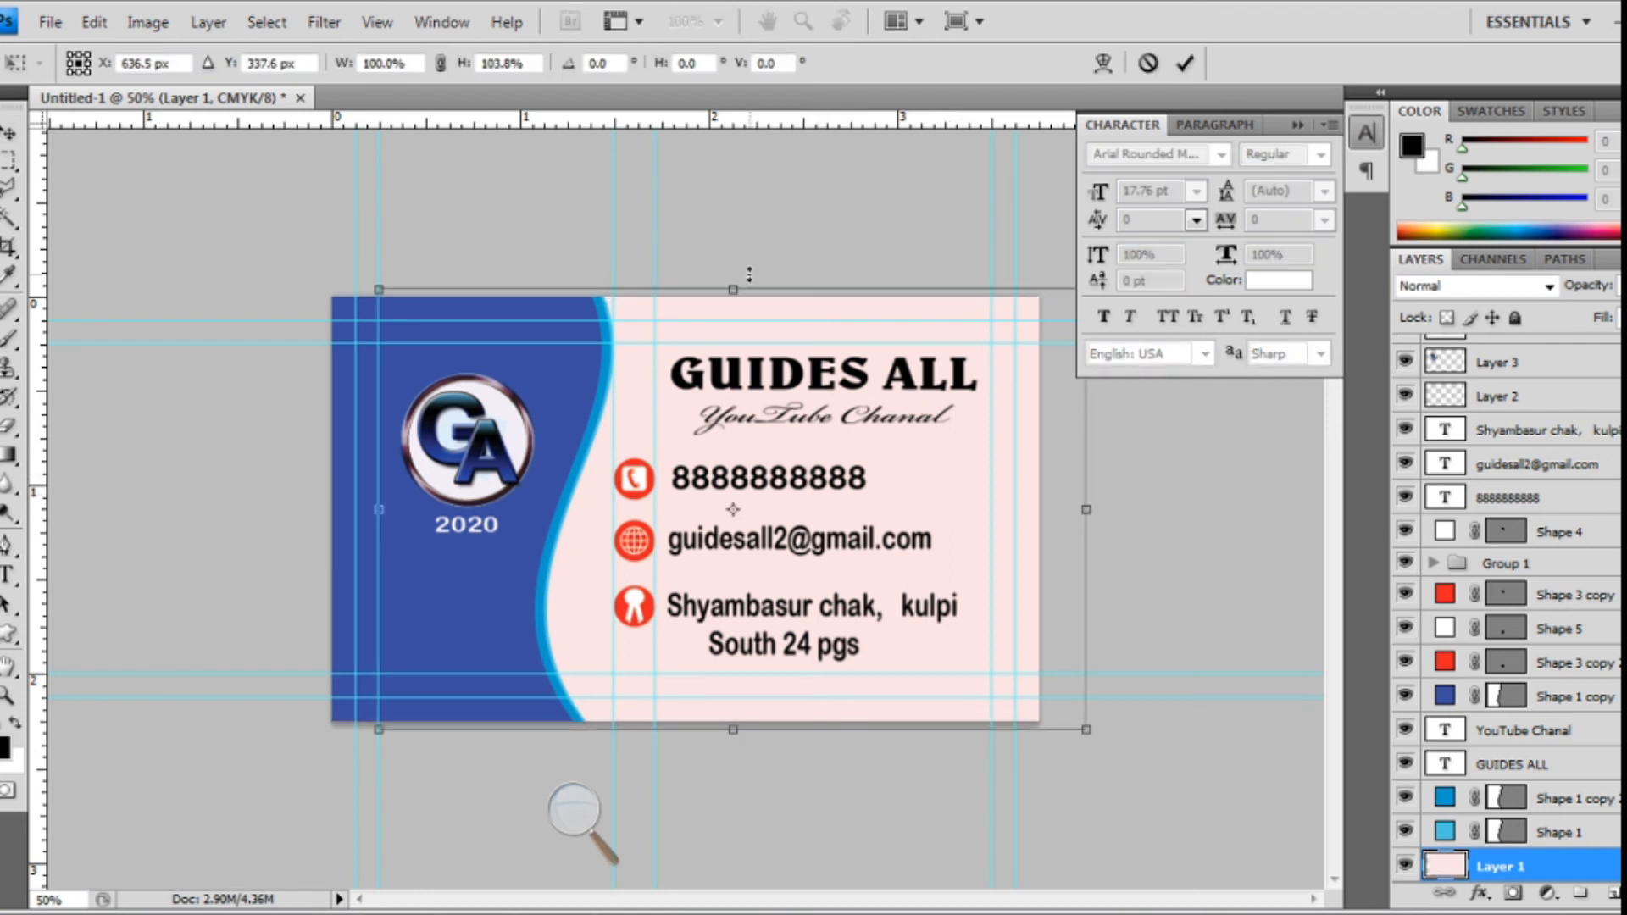